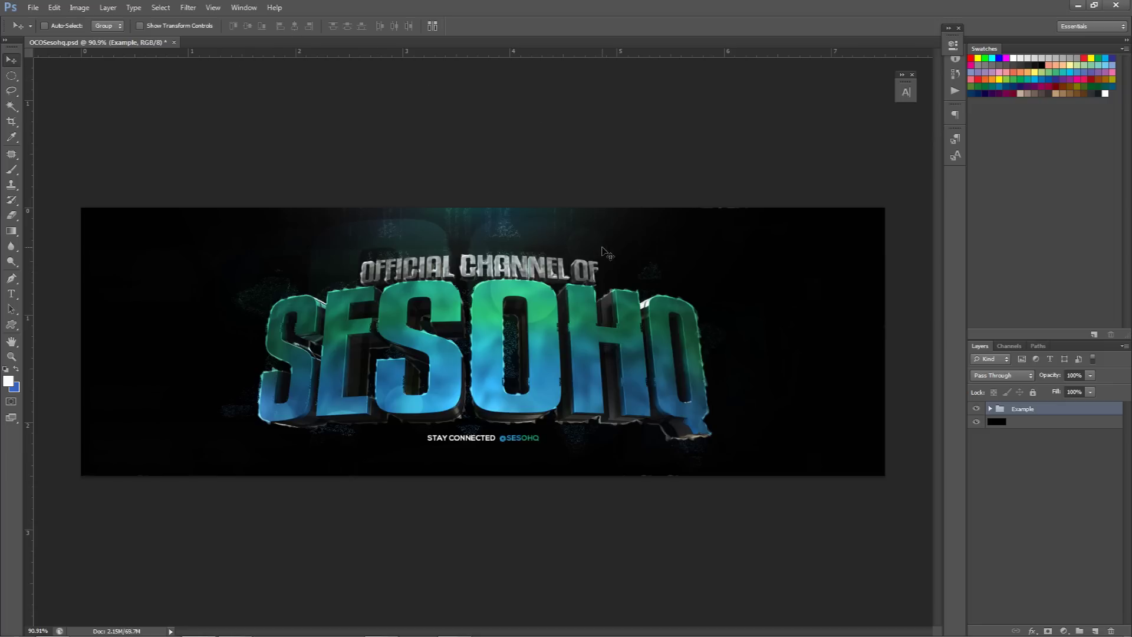
Switch to Cinema 4D and add a MoText object to the scene
{"action": "left_click", "coordinate": [235, 628]}
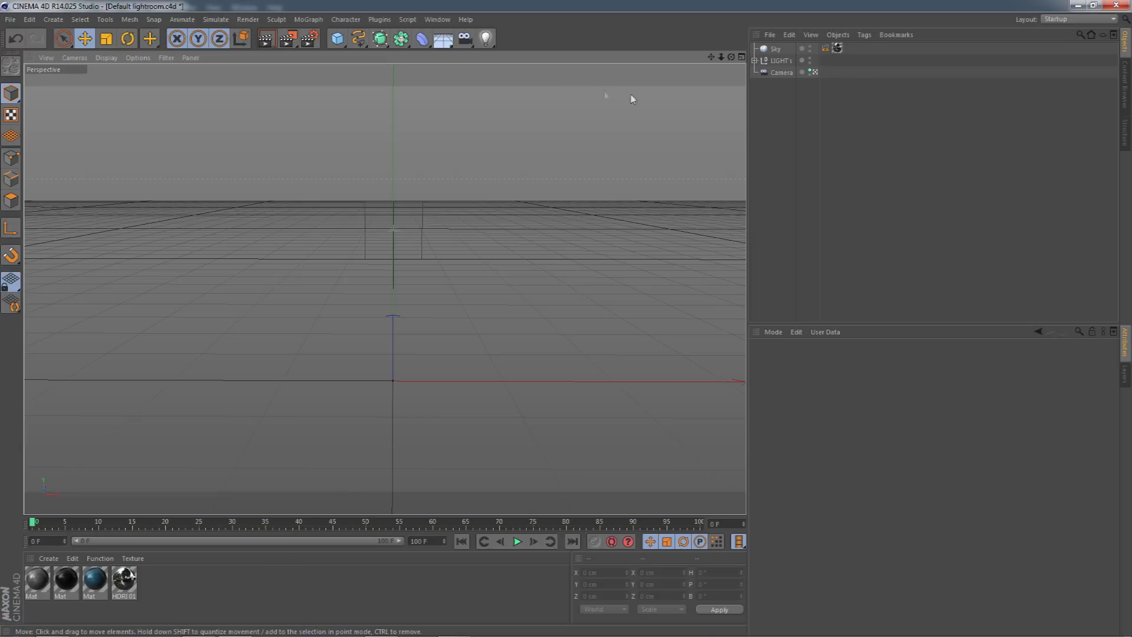
{"action": "left_click", "coordinate": [288, 22]}
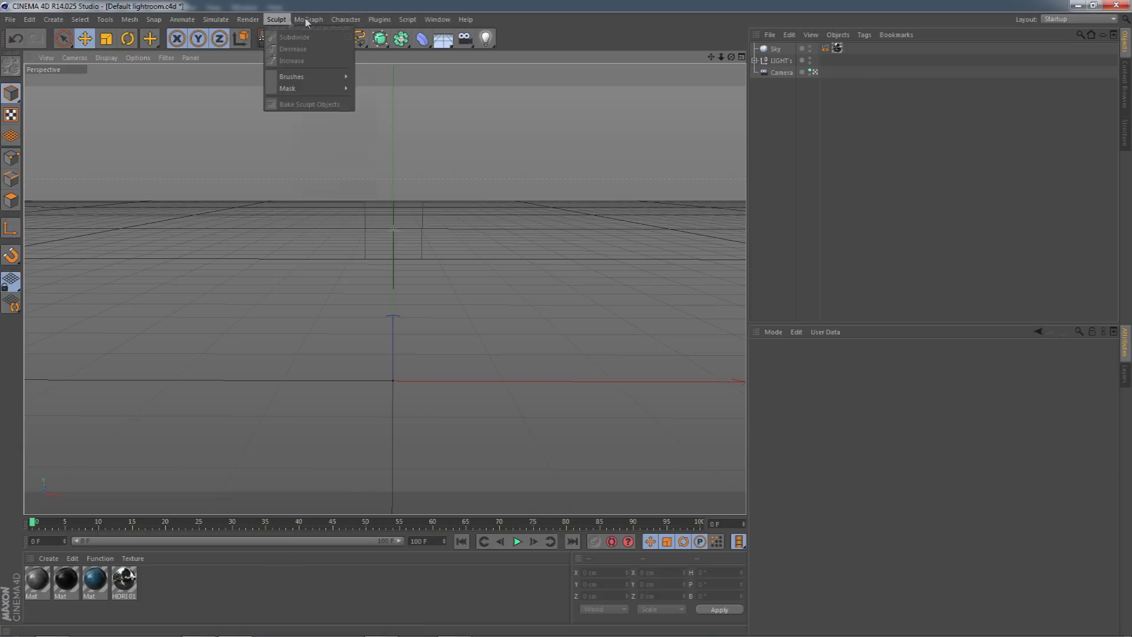
{"action": "mouse_move", "coordinate": [321, 23]}
{"action": "left_click", "coordinate": [321, 156]}
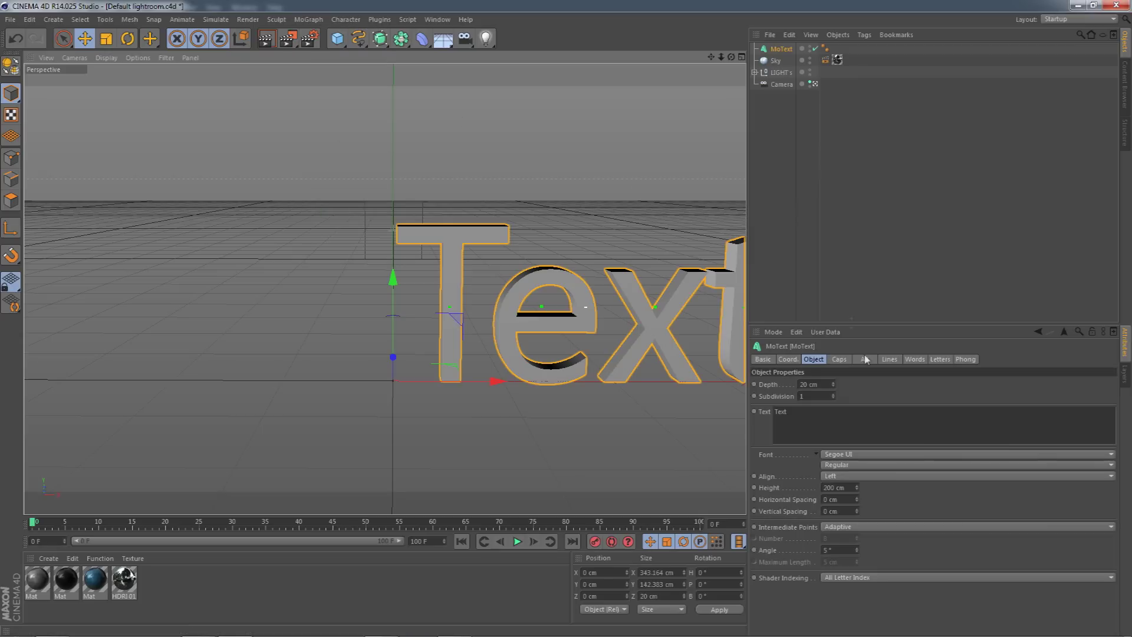
Replace the MoText object's default text with "SESOHQ"
{"action": "double_click", "coordinate": [799, 413]}
{"action": "key", "text": "BackSpace"}
{"action": "key", "text": "BackSpace"}
{"action": "key", "text": "BackSpace"}
{"action": "key", "text": "BackSpace"}
{"action": "type", "text": "SESOHQ"}
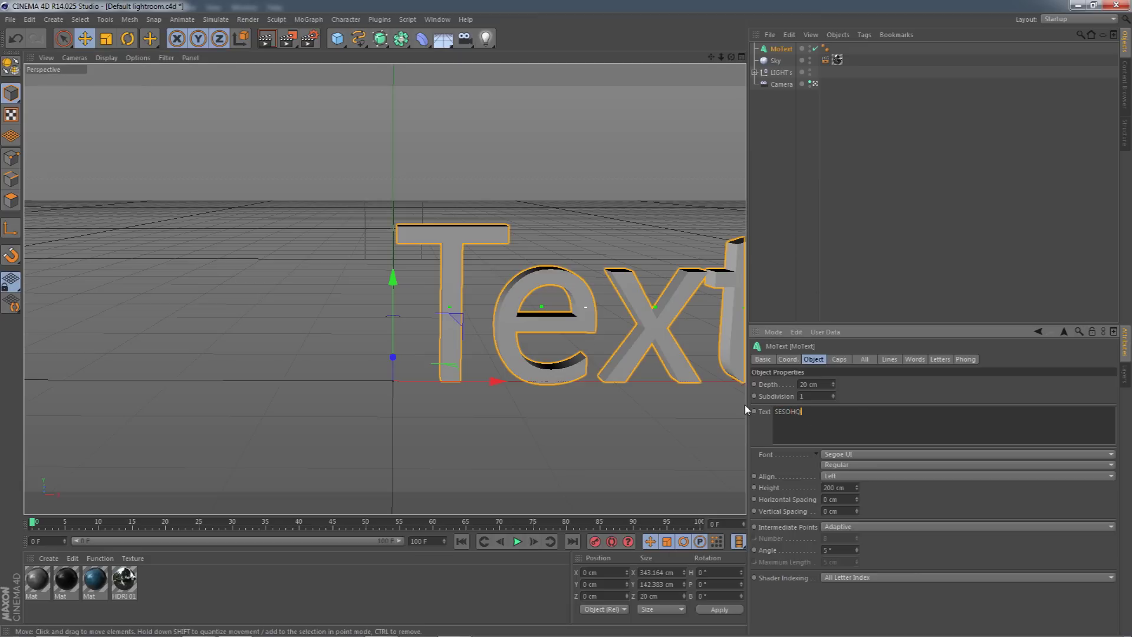
Align the SESOHQ text to Middle and set its font to Kenyan Coffee Rg
{"action": "left_click", "coordinate": [843, 476]}
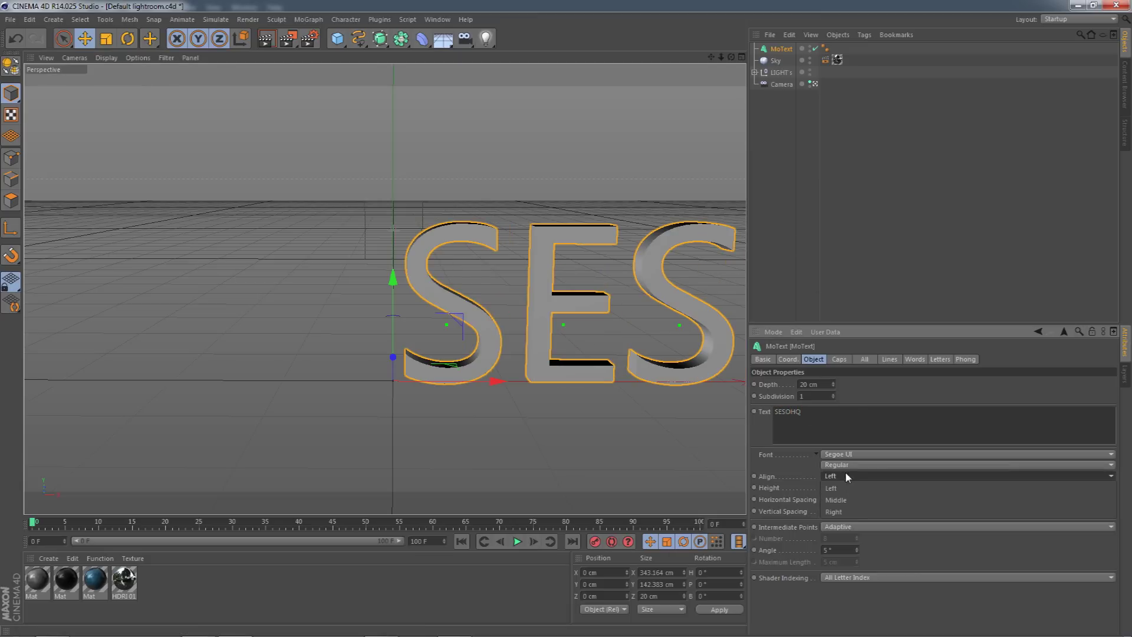
{"action": "left_click", "coordinate": [839, 488]}
{"action": "left_click", "coordinate": [843, 456]}
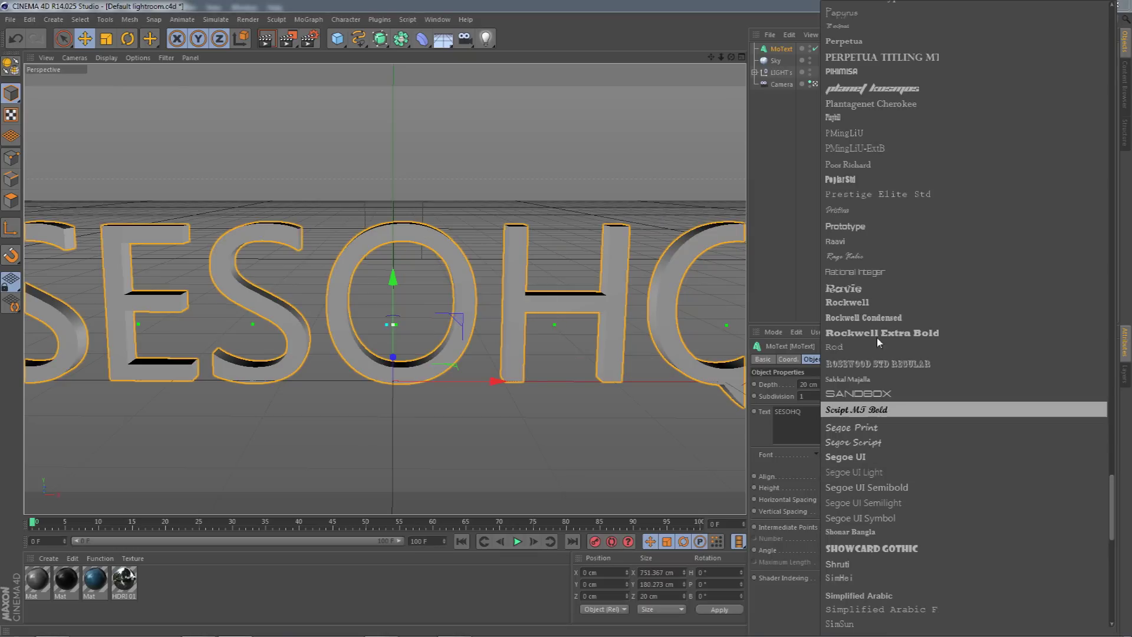
{"action": "scroll", "coordinate": [878, 384], "scroll_direction": "up", "scroll_amount": 5}
{"action": "scroll", "coordinate": [879, 381], "scroll_direction": "up", "scroll_amount": 15}
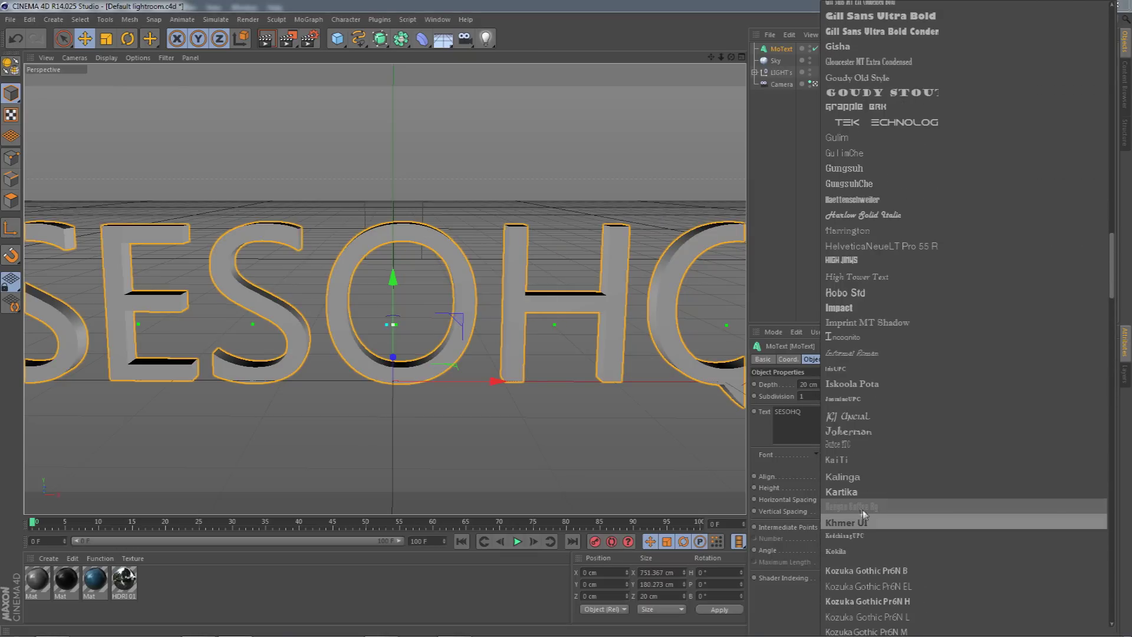
{"action": "left_click", "coordinate": [862, 512]}
{"action": "left_click_drag", "start_coordinate": [804, 412], "coordinate": [752, 408]}
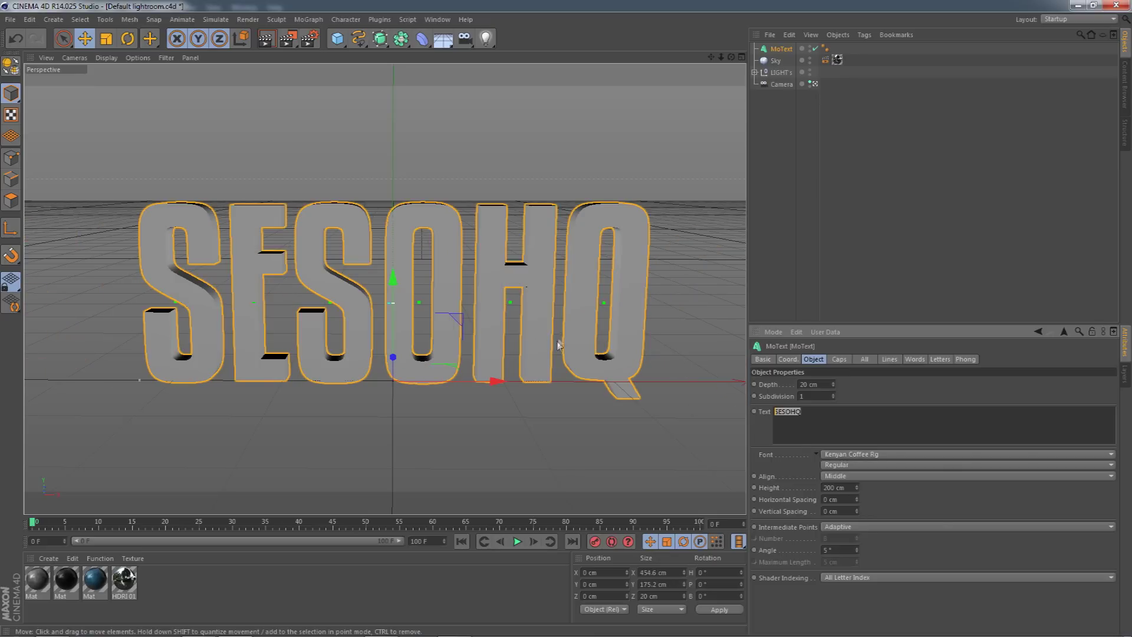
Set the SESOHQ text's depth to 55 cm
{"action": "left_click", "coordinate": [815, 384]}
{"action": "type", "text": "55"}
{"action": "right_click", "coordinate": [802, 338]}
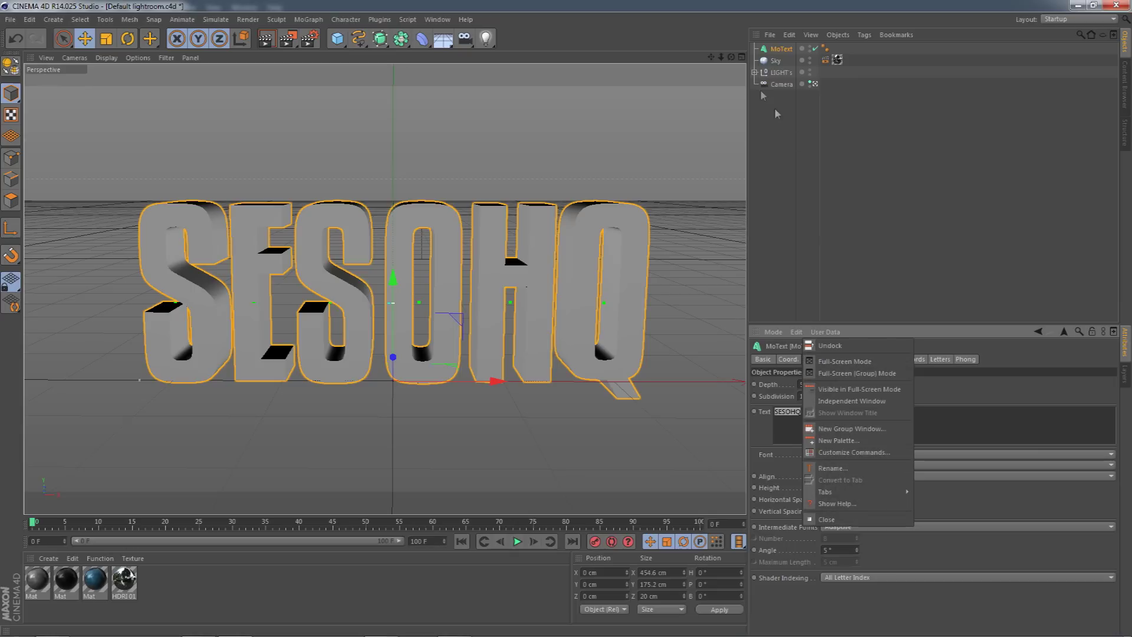
Leave the scene camera's view and set the SESOHQ text's depth to 60 cm
{"action": "left_click", "coordinate": [692, 77]}
{"action": "left_click", "coordinate": [815, 85]}
{"action": "left_click_drag", "start_coordinate": [731, 58], "coordinate": [581, 303]}
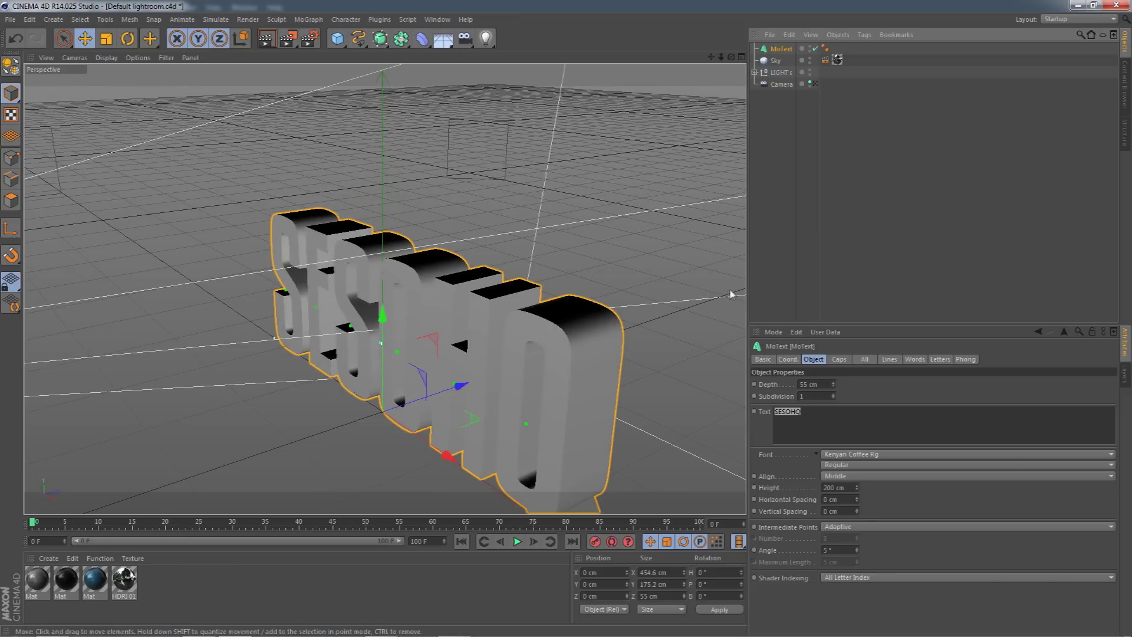
{"action": "left_click", "coordinate": [820, 384]}
{"action": "type", "text": "60"}
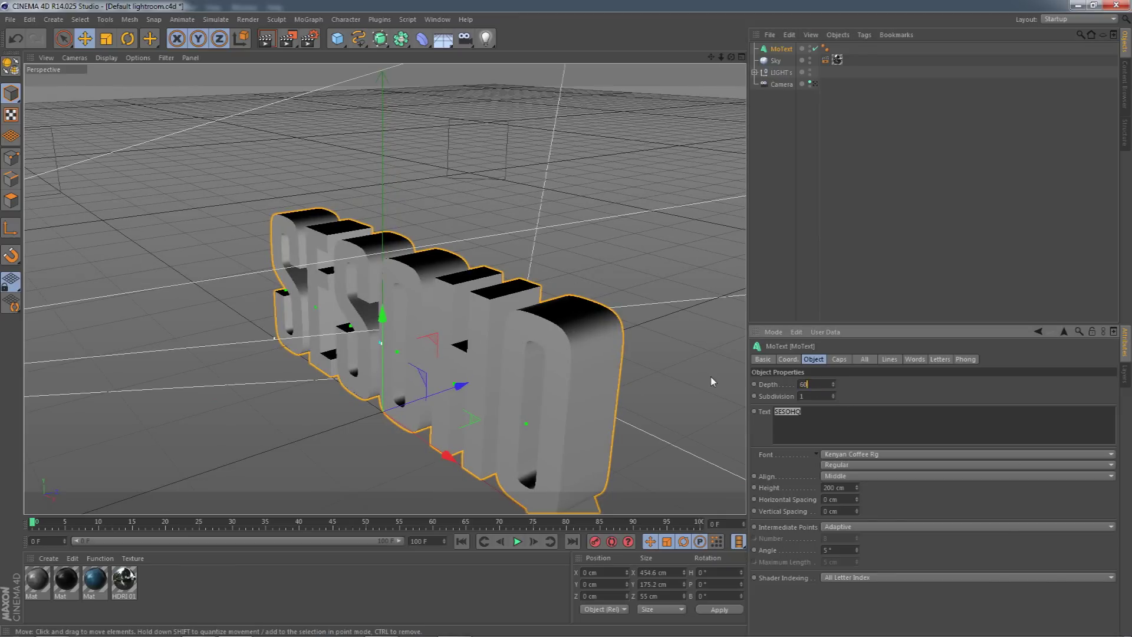
{"action": "key", "text": "Return"}
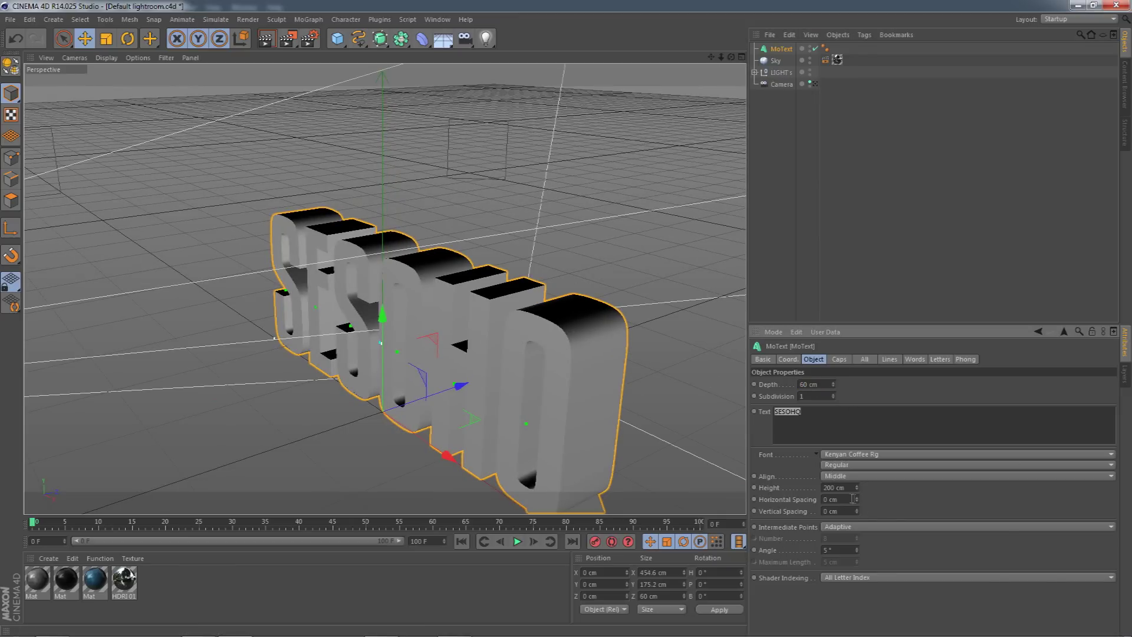
Set the horizontal spacing of the SESOHQ letters to -2 cm
{"action": "left_click_drag", "start_coordinate": [731, 58], "coordinate": [826, 37]}
{"action": "double_click", "coordinate": [832, 488]}
{"action": "double_click", "coordinate": [830, 500]}
{"action": "type", "text": "-1"}
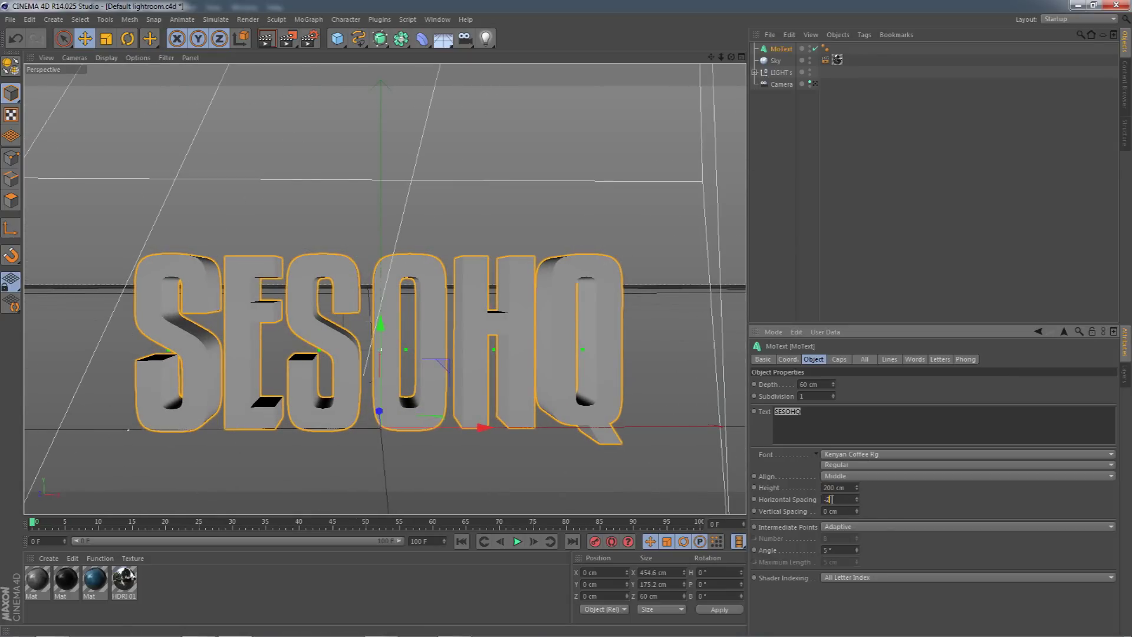
{"action": "key", "text": "Return"}
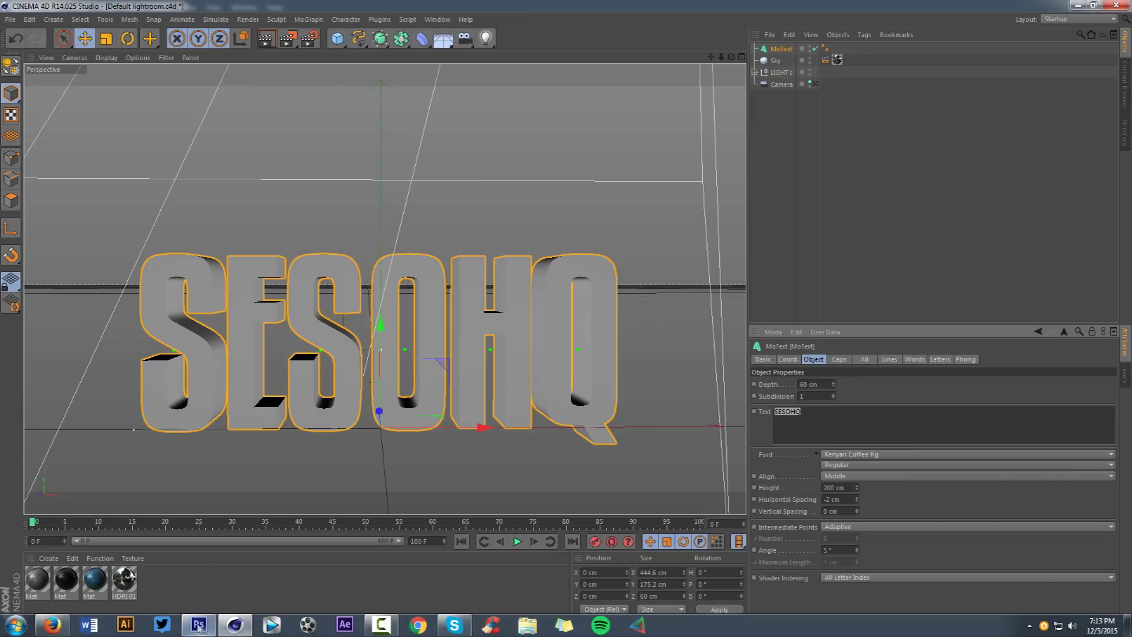
Switch to Photoshop to look at the finished SESOHQ example banner, and return to Cinema 4D
{"action": "left_click", "coordinate": [196, 626]}
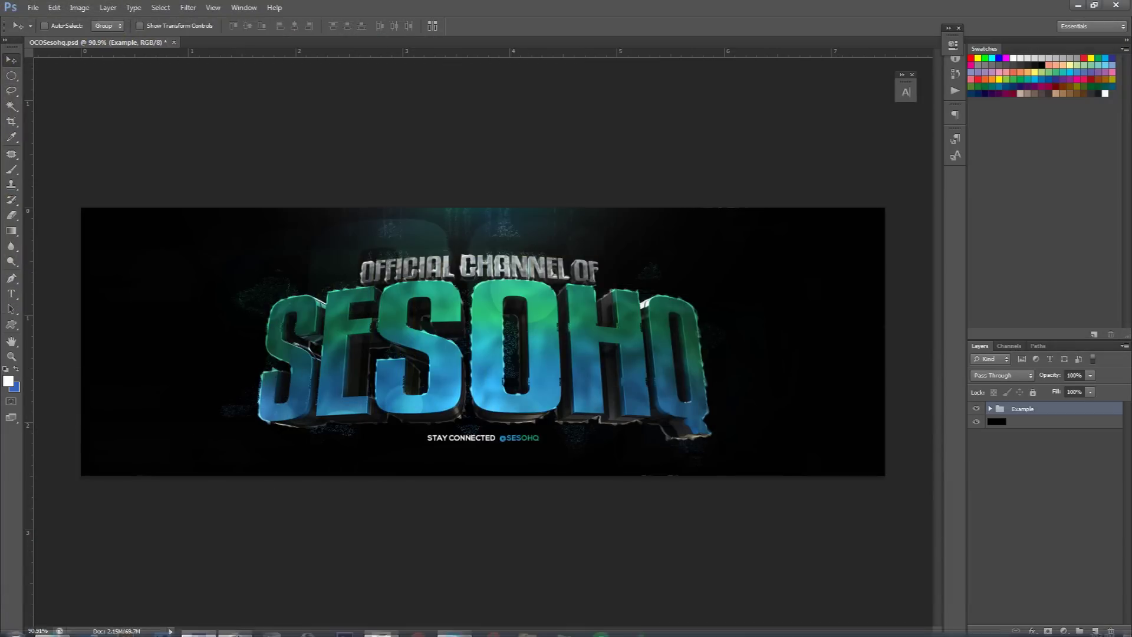
{"action": "left_click", "coordinate": [235, 627]}
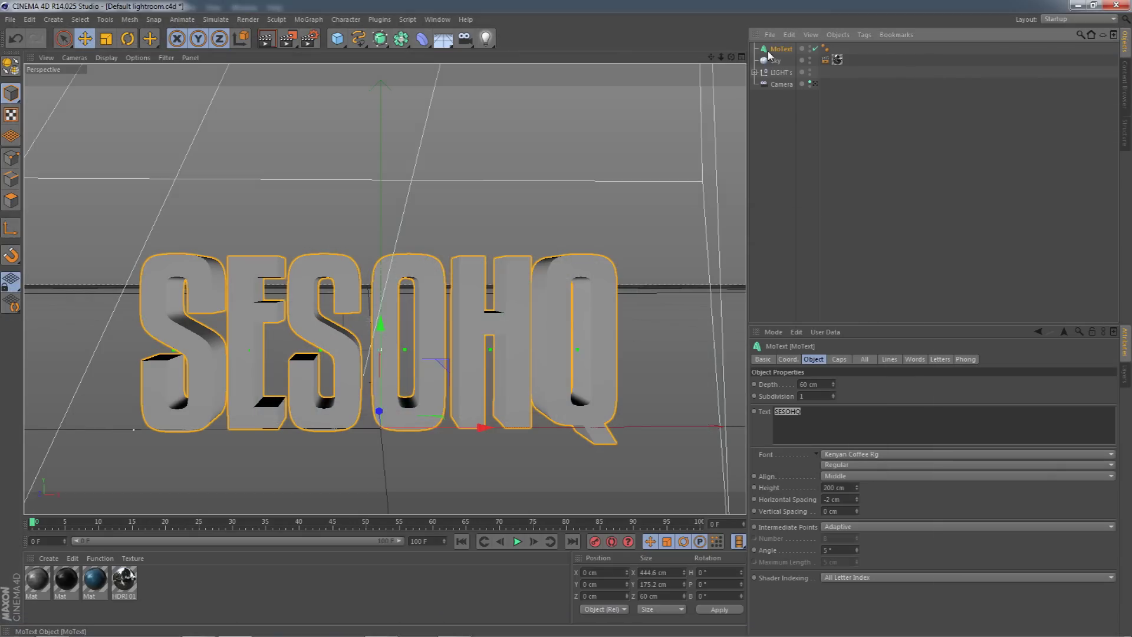
Change both the start and end caps of the MoText object to Fillet Cap
{"action": "left_click", "coordinate": [841, 358]}
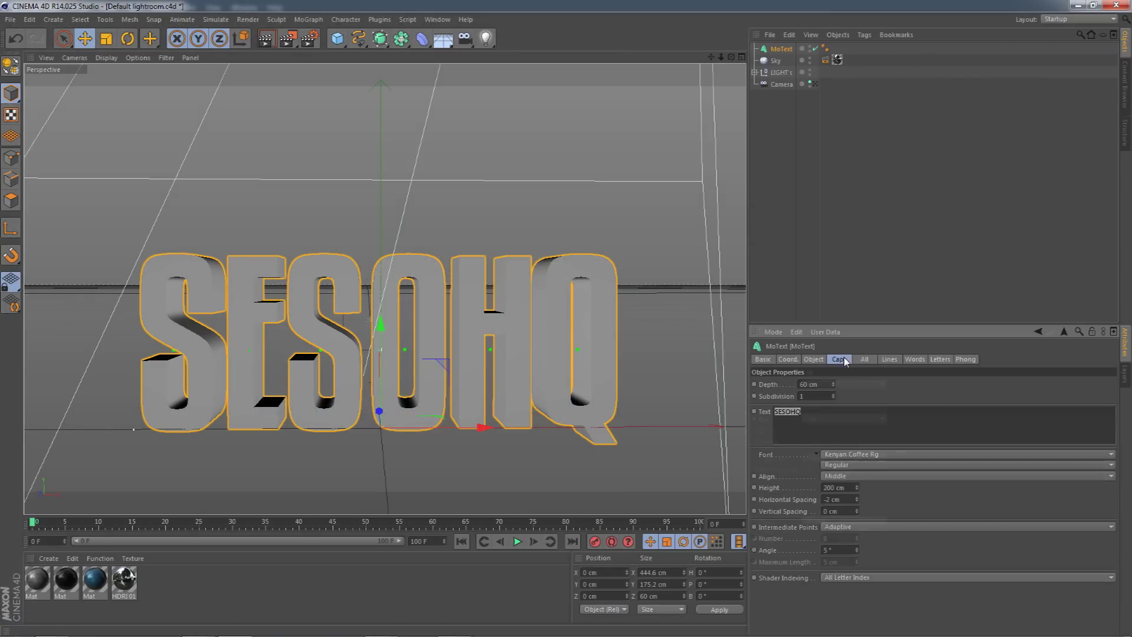
{"action": "left_click", "coordinate": [829, 384]}
{"action": "left_click", "coordinate": [821, 431]}
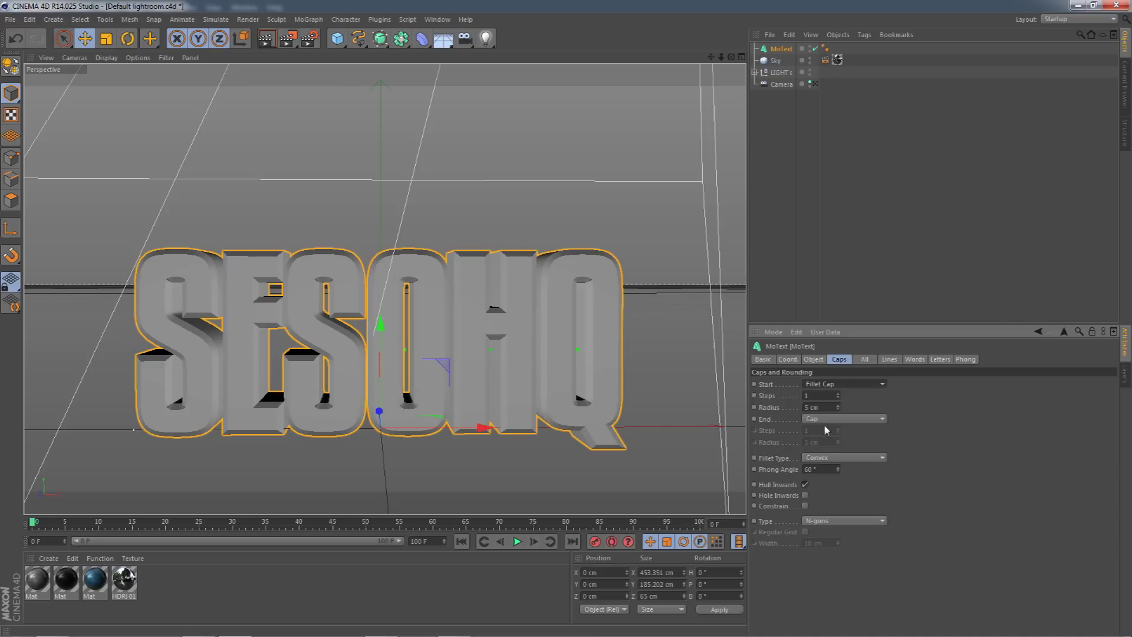
{"action": "left_click", "coordinate": [823, 420]}
{"action": "left_click", "coordinate": [823, 465]}
Set the start and end fillet radius of the MoText caps to 0.5 cm and deselect the object
{"action": "double_click", "coordinate": [819, 407]}
{"action": "type", "text": "0.5"}
{"action": "key", "text": "Return"}
{"action": "key", "text": "Tab"}
{"action": "key", "text": "Tab"}
{"action": "type", "text": ".8"}
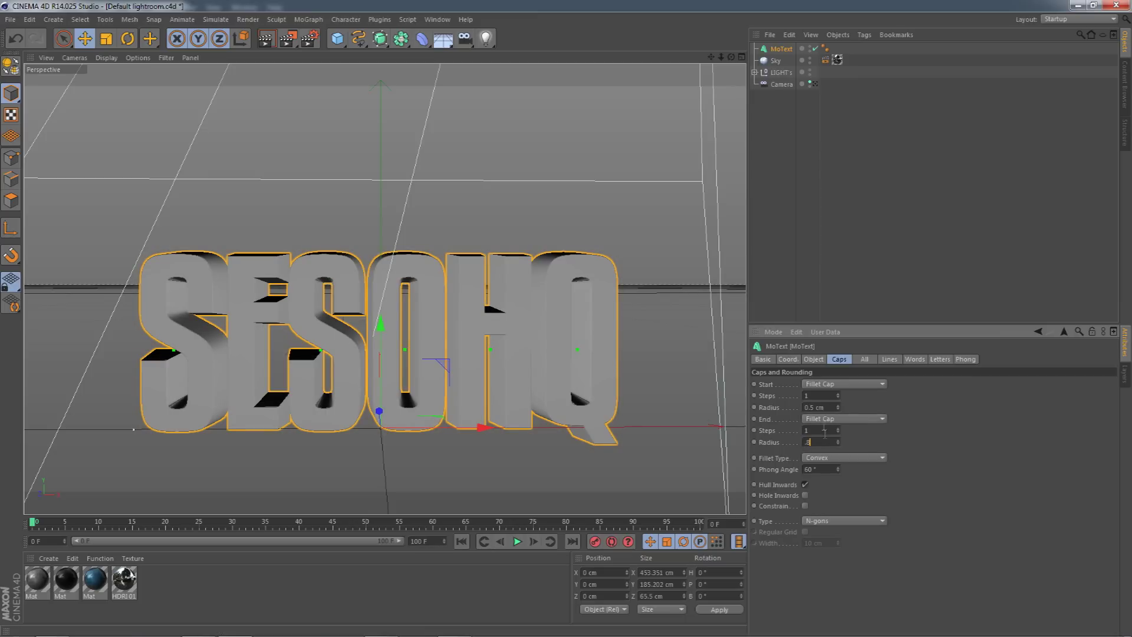
{"action": "key", "text": "Return"}
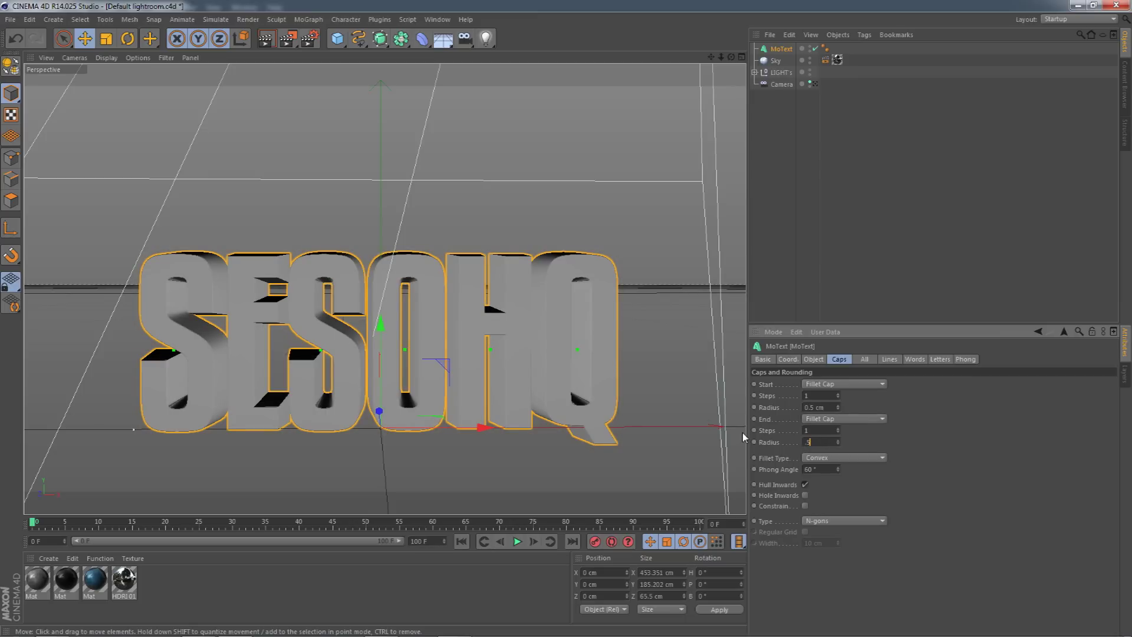
{"action": "left_click", "coordinate": [790, 237]}
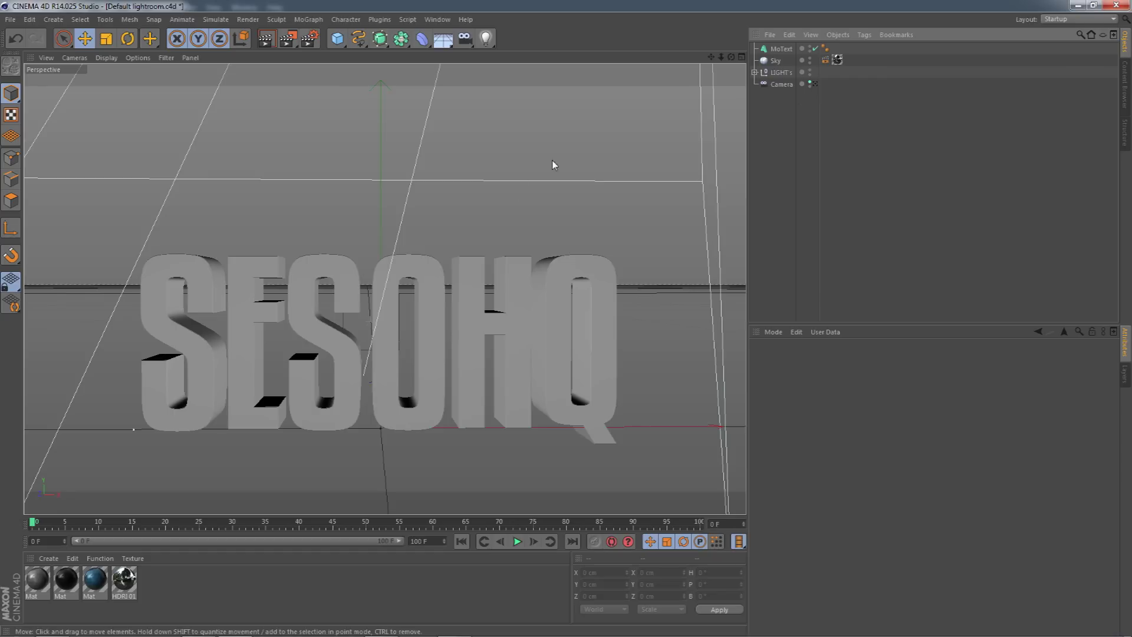
Examine the bevelled edges of the SESOHQ letters up close and from the side
{"action": "scroll", "coordinate": [486, 264], "scroll_direction": "up", "scroll_amount": 8}
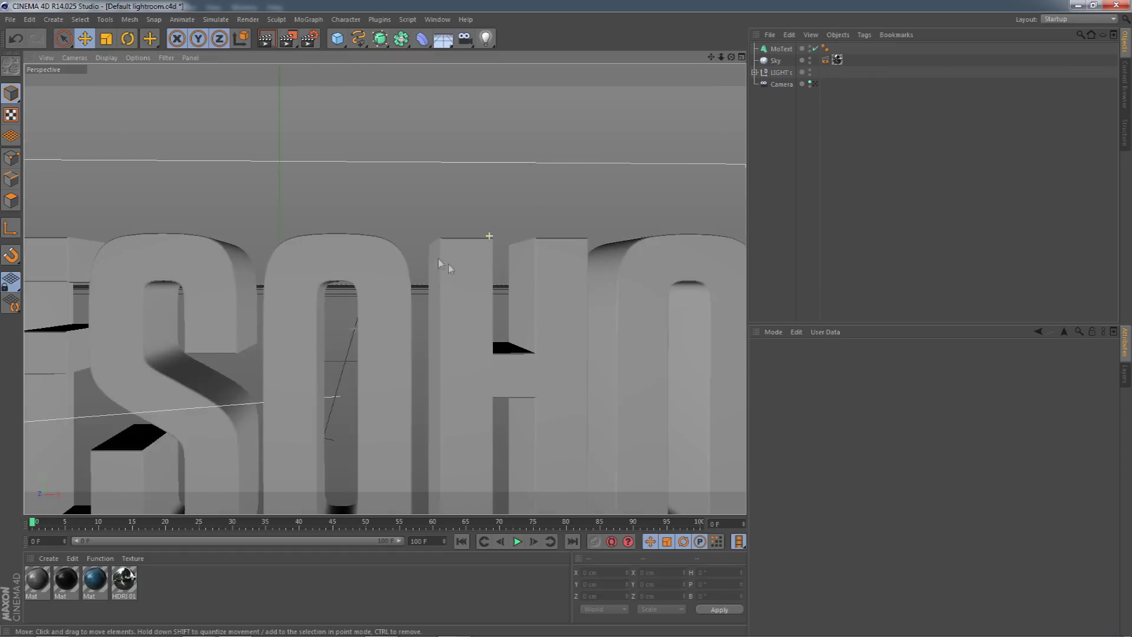
{"action": "scroll", "coordinate": [444, 227], "scroll_direction": "up", "scroll_amount": 6}
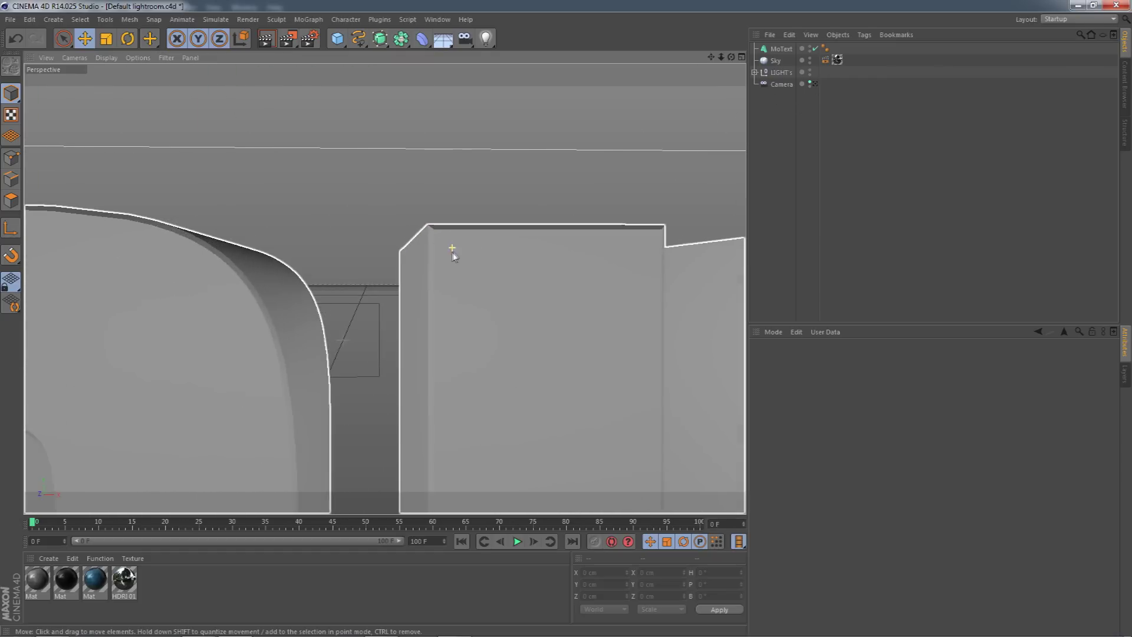
{"action": "scroll", "coordinate": [383, 288], "scroll_direction": "up", "scroll_amount": 10}
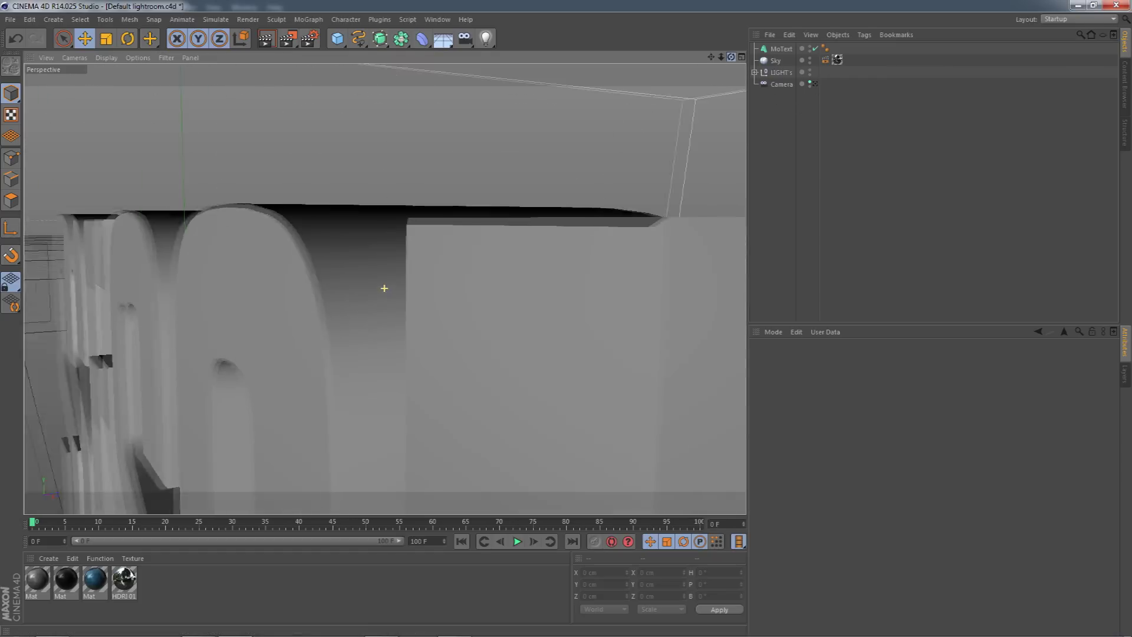
{"action": "left_click_drag", "start_coordinate": [731, 57], "coordinate": [649, 58]}
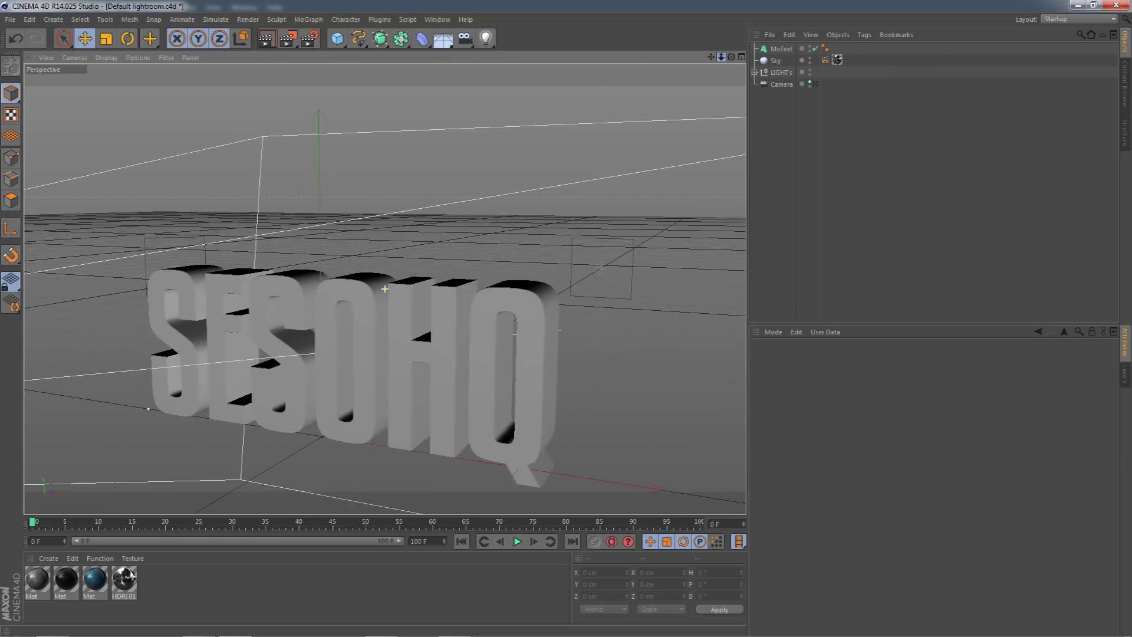
{"action": "mouse_move", "coordinate": [722, 57]}
{"action": "left_mouse_down"}
{"action": "mouse_move", "coordinate": [746, 57]}
{"action": "mouse_move", "coordinate": [811, 5]}
{"action": "mouse_move", "coordinate": [702, 57]}
{"action": "left_mouse_up"}
{"action": "left_click_drag", "start_coordinate": [732, 57], "coordinate": [794, 42]}
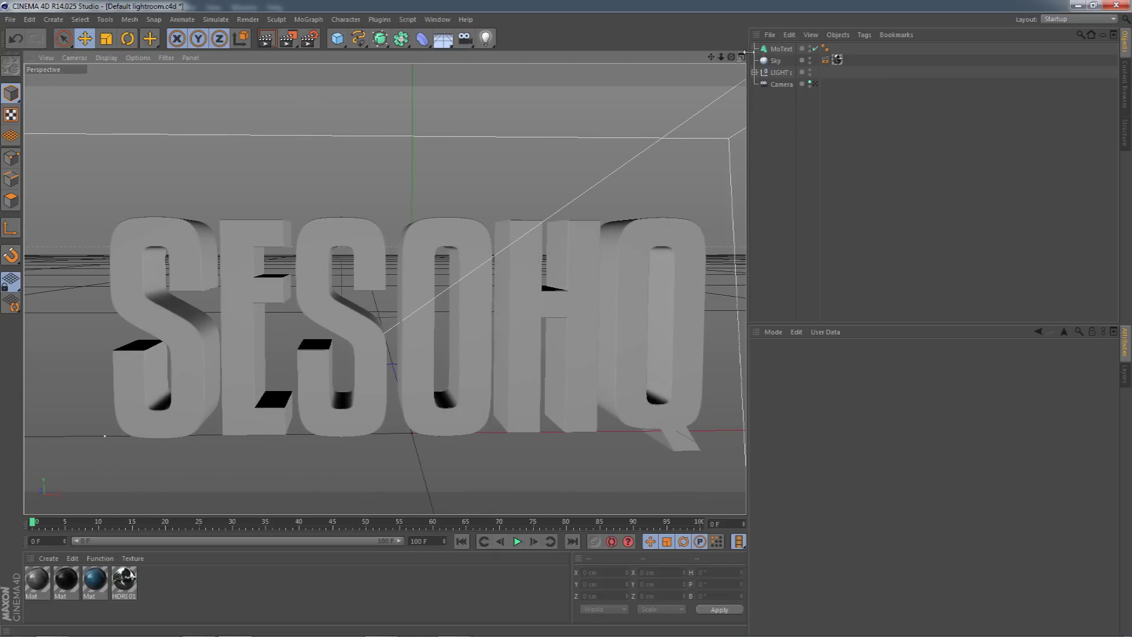
Apply the blue Mat material to the MoText object and set its texture projection to Cubic
{"action": "left_click", "coordinate": [769, 49]}
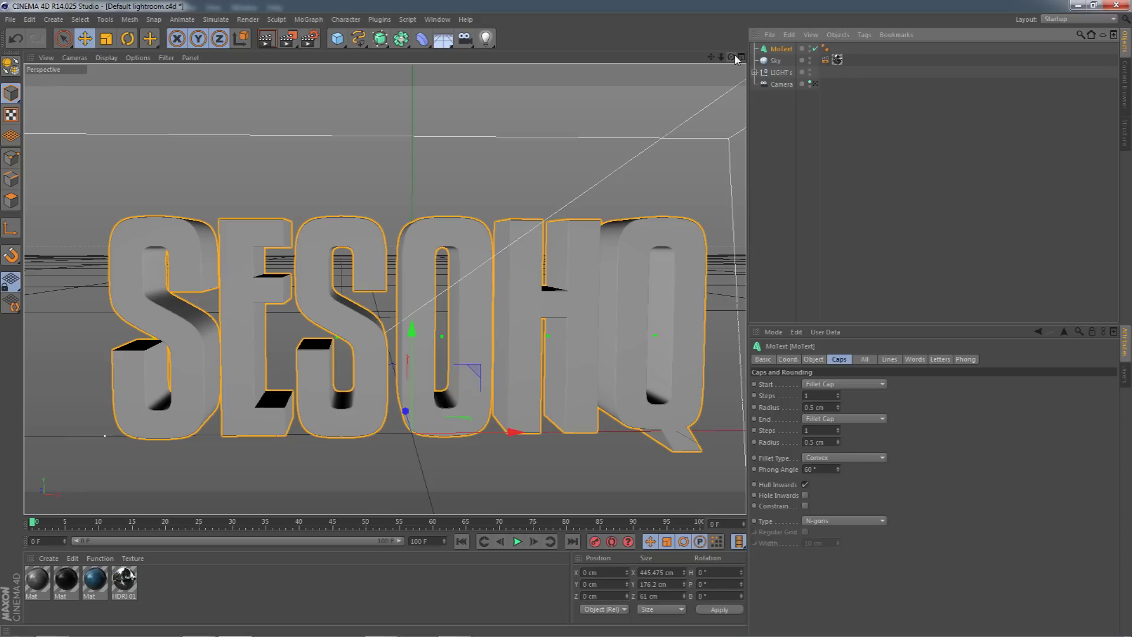
{"action": "left_click", "coordinate": [94, 580]}
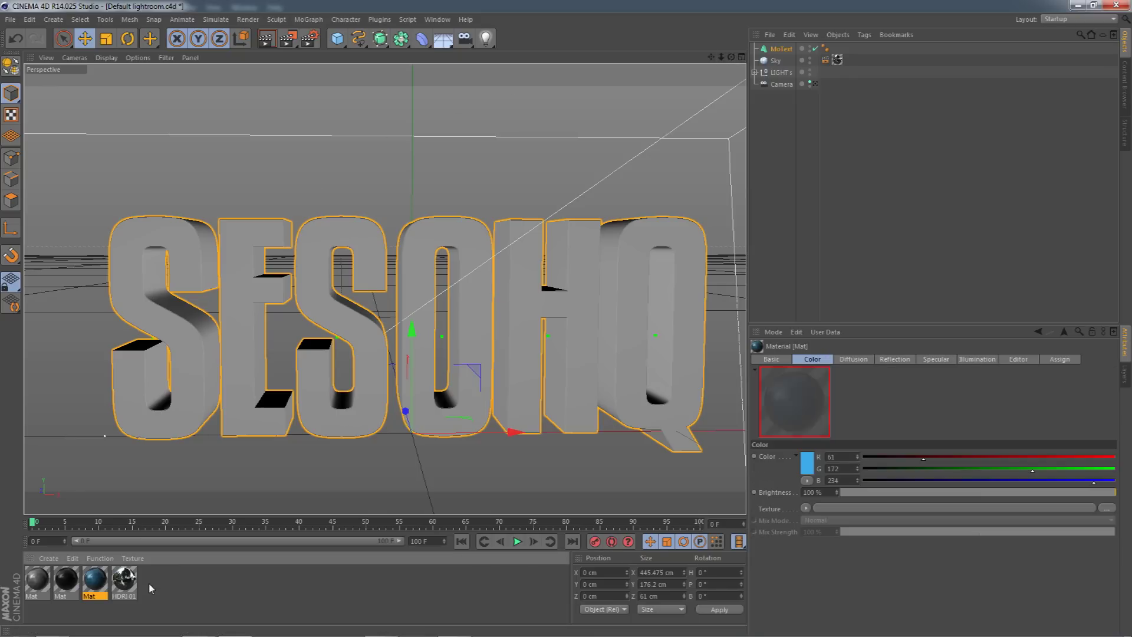
{"action": "left_click", "coordinate": [34, 580]}
{"action": "left_click", "coordinate": [96, 584]}
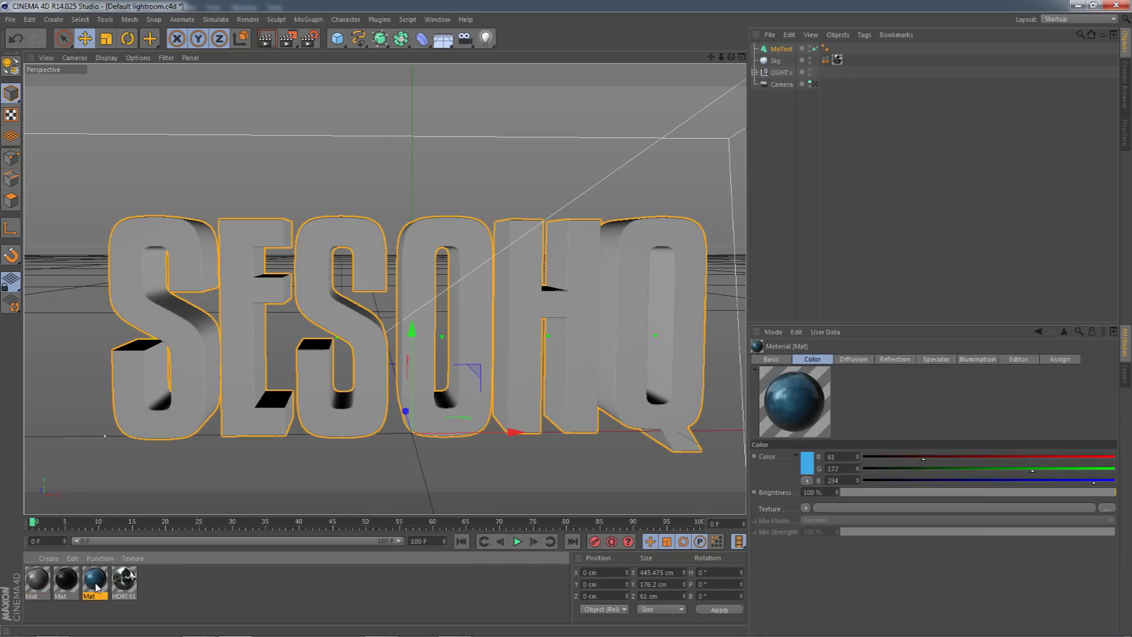
{"action": "left_click_drag", "start_coordinate": [96, 586], "coordinate": [782, 50]}
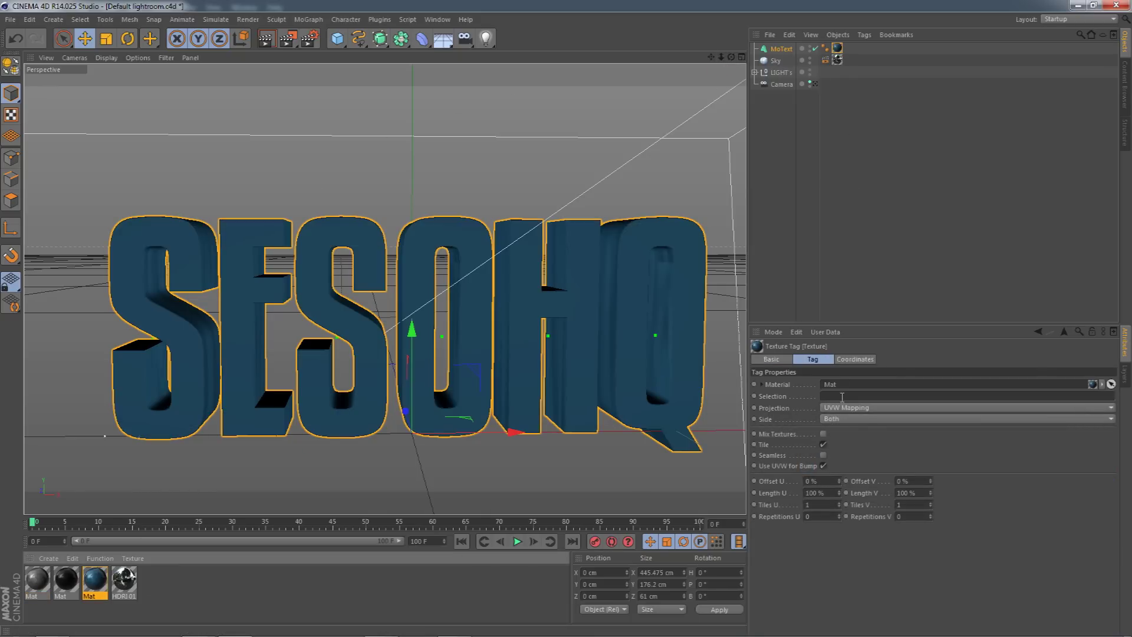
{"action": "left_click", "coordinate": [855, 408]}
{"action": "left_click", "coordinate": [834, 455]}
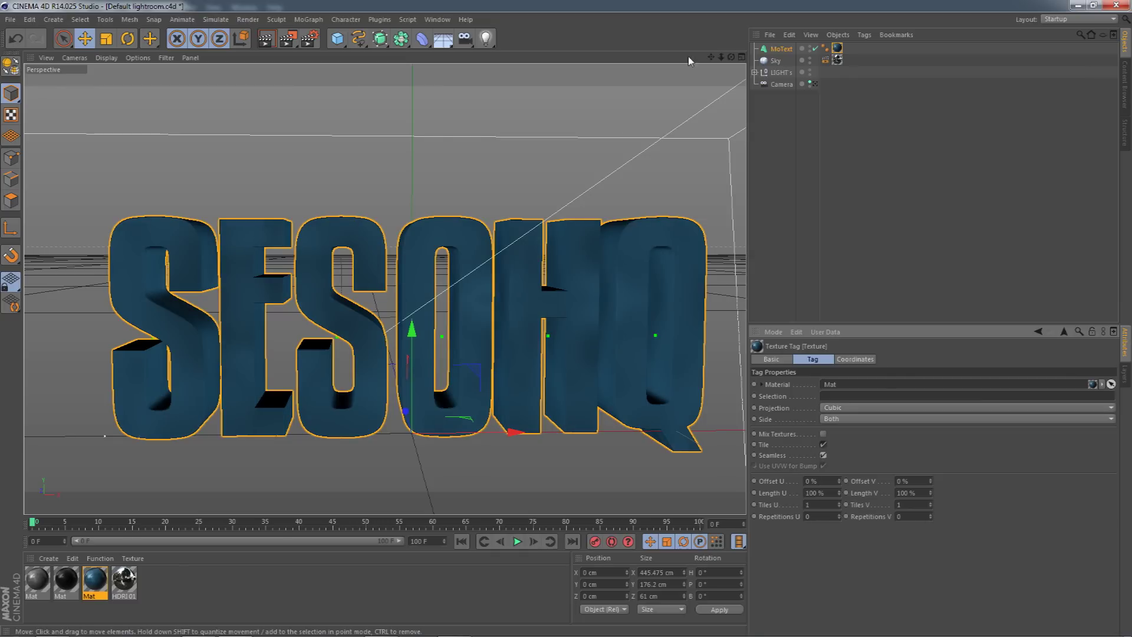
Render a preview of the blue SESOHQ text in the viewport from the front, and deselect the text
{"action": "left_click_drag", "start_coordinate": [731, 58], "coordinate": [708, 83]}
{"action": "left_click", "coordinate": [267, 39]}
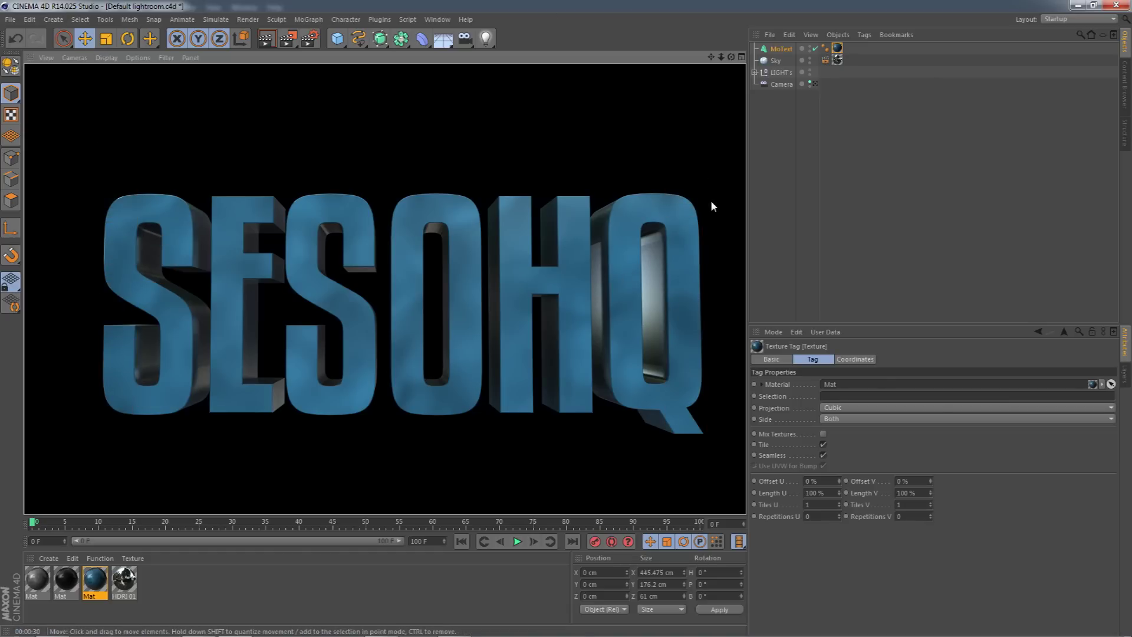
{"action": "left_click", "coordinate": [883, 158]}
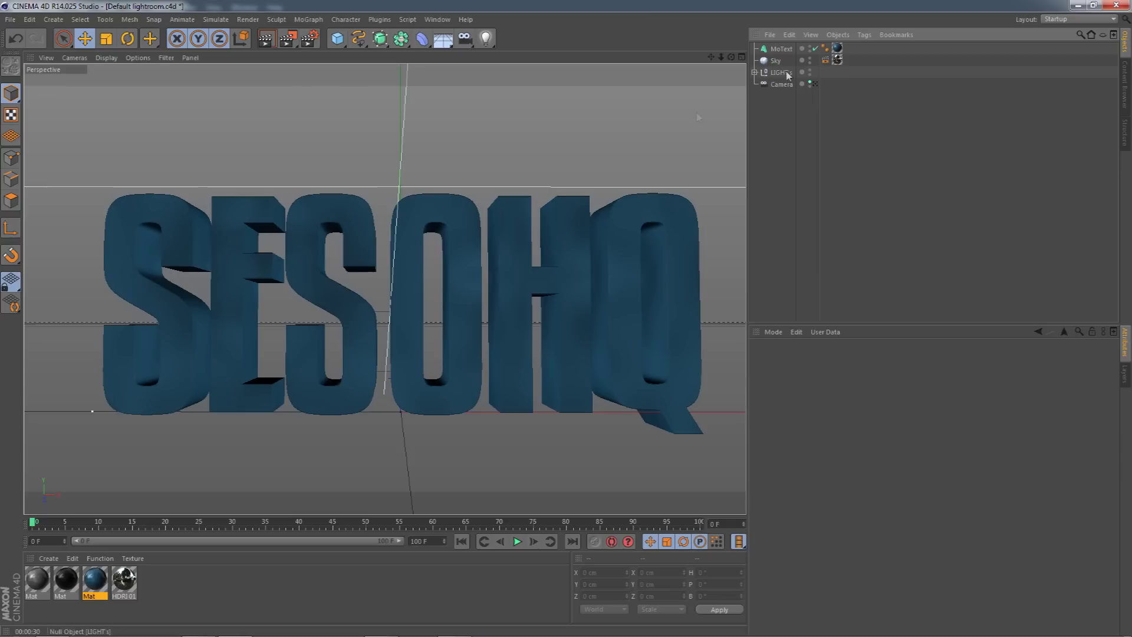
Create a new material and open it in the Material Editor
{"action": "left_click", "coordinate": [42, 558]}
{"action": "left_click", "coordinate": [71, 458]}
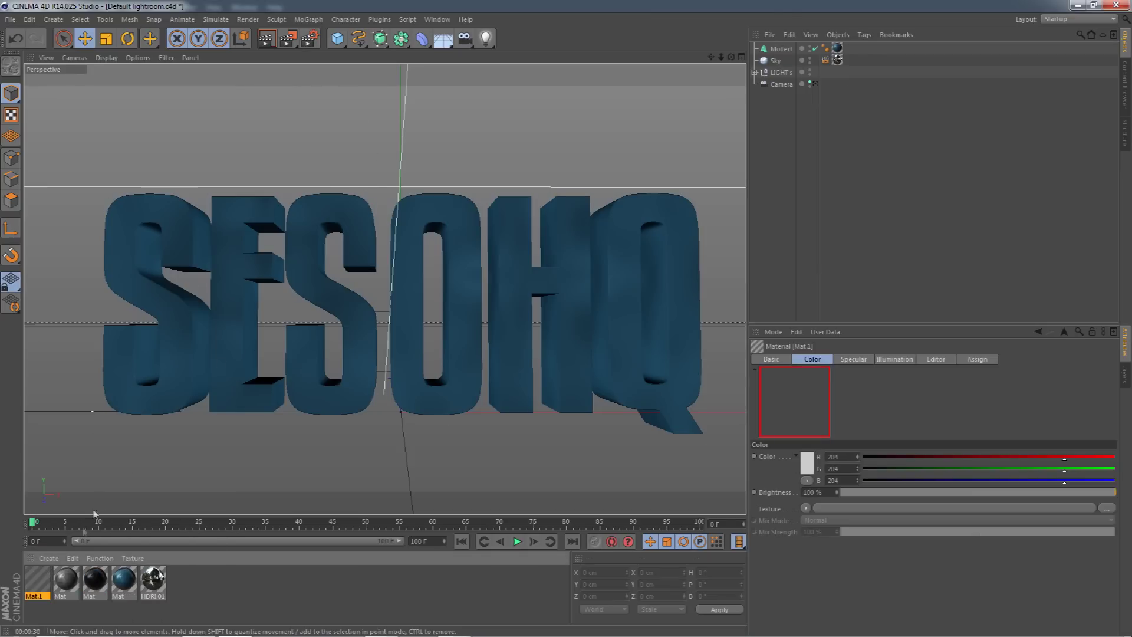
{"action": "double_click", "coordinate": [42, 584]}
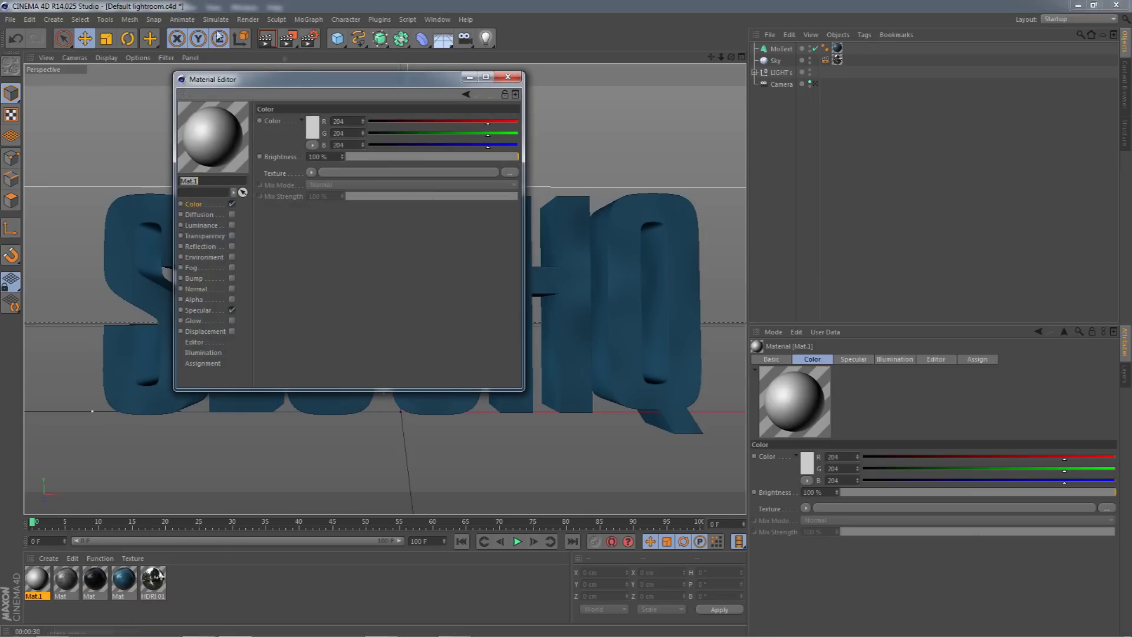
{"action": "right_click", "coordinate": [198, 137]}
{"action": "left_click", "coordinate": [222, 133]}
{"action": "right_click", "coordinate": [213, 129]}
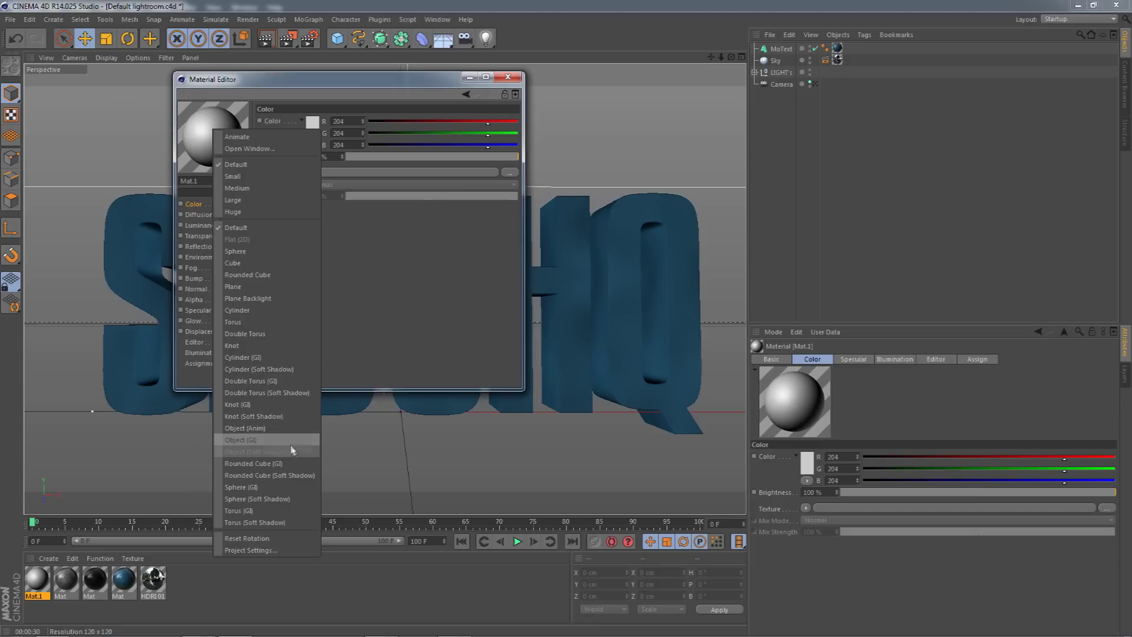
{"action": "left_click", "coordinate": [388, 253]}
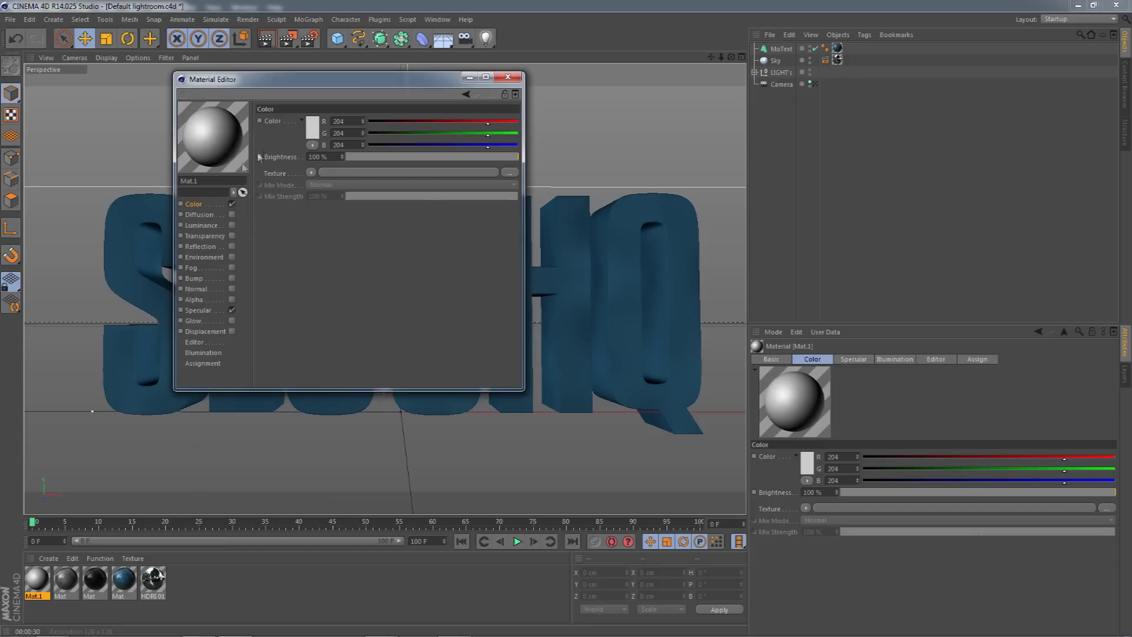
{"action": "right_click", "coordinate": [233, 143]}
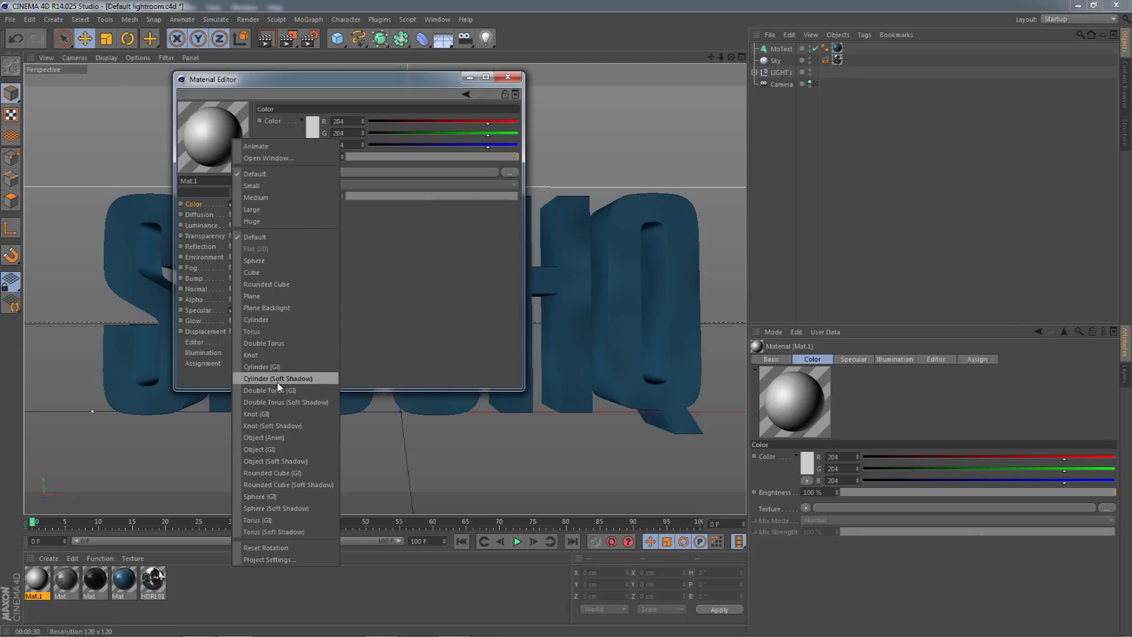
{"action": "left_click", "coordinate": [403, 286]}
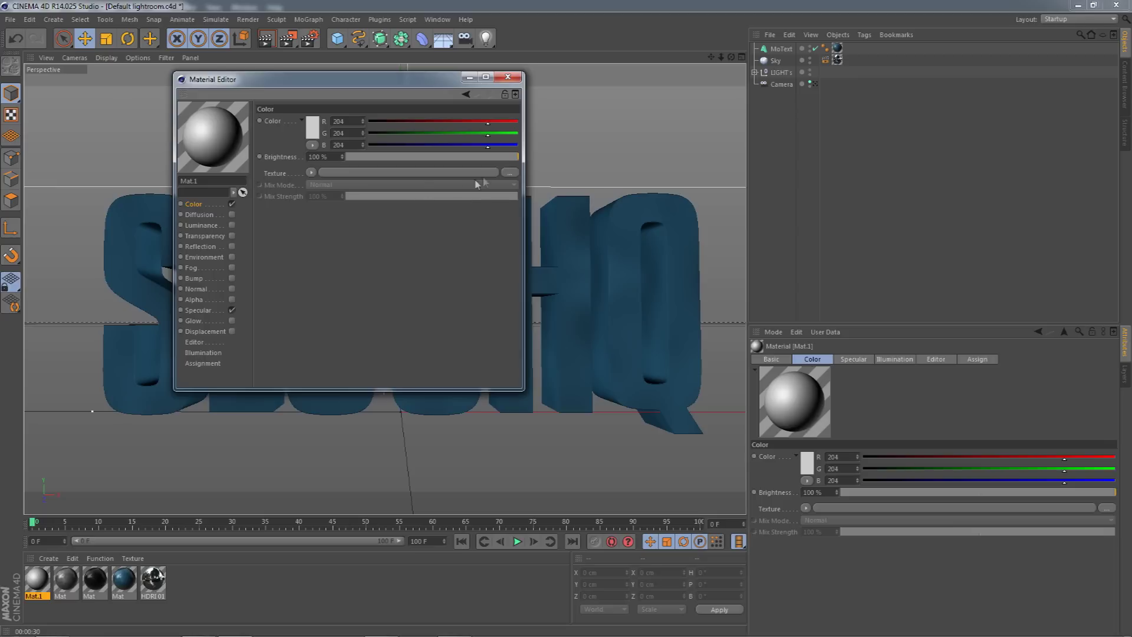
Colour the Mat.1 material orange (R 204, G 123, B 4) and enable its Reflection channel with 12% blurriness
{"action": "left_click_drag", "start_coordinate": [452, 134], "coordinate": [371, 145]}
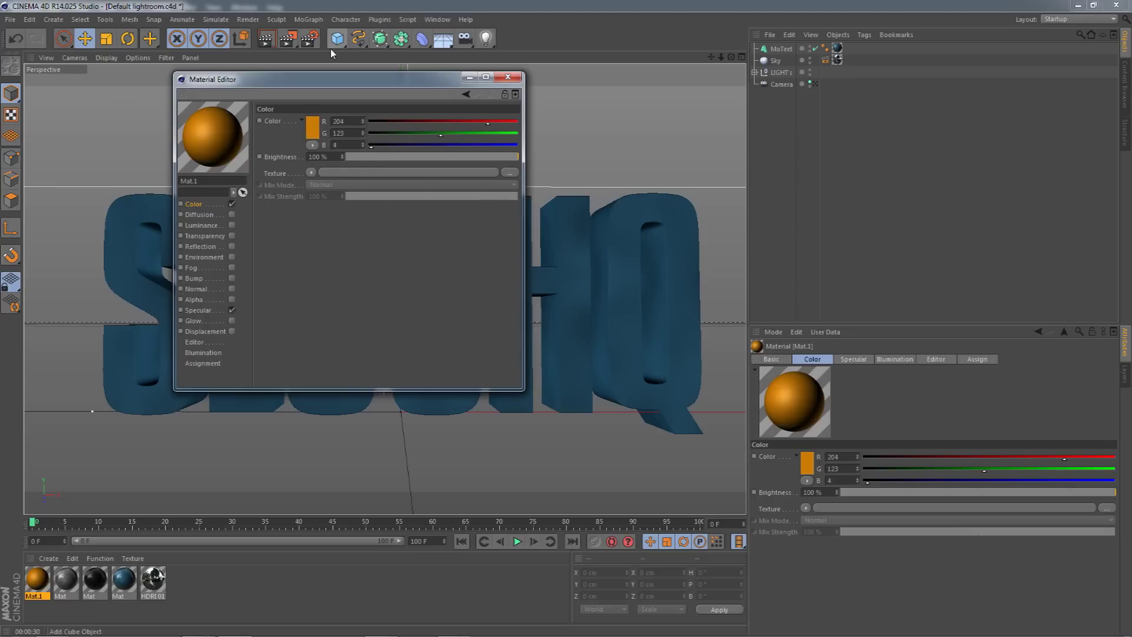
{"action": "left_click", "coordinate": [206, 247]}
{"action": "left_click", "coordinate": [232, 246]}
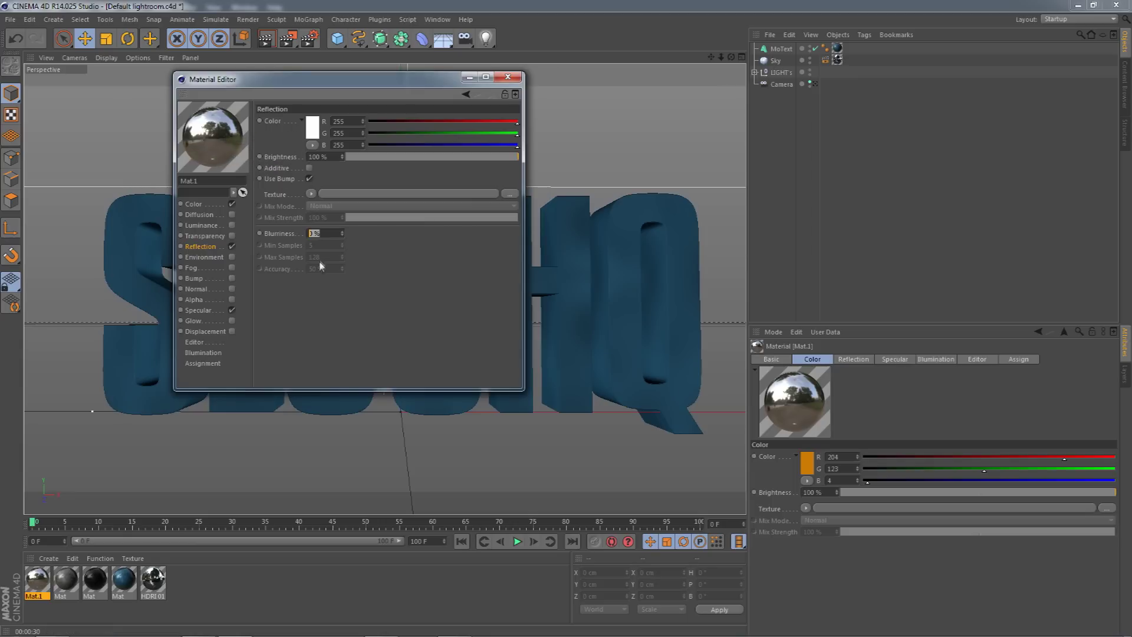
{"action": "type", "text": "9"}
{"action": "key", "text": "Return"}
{"action": "left_click_drag", "start_coordinate": [327, 233], "coordinate": [152, 223]}
{"action": "type", "text": "12"}
{"action": "key", "text": "Return"}
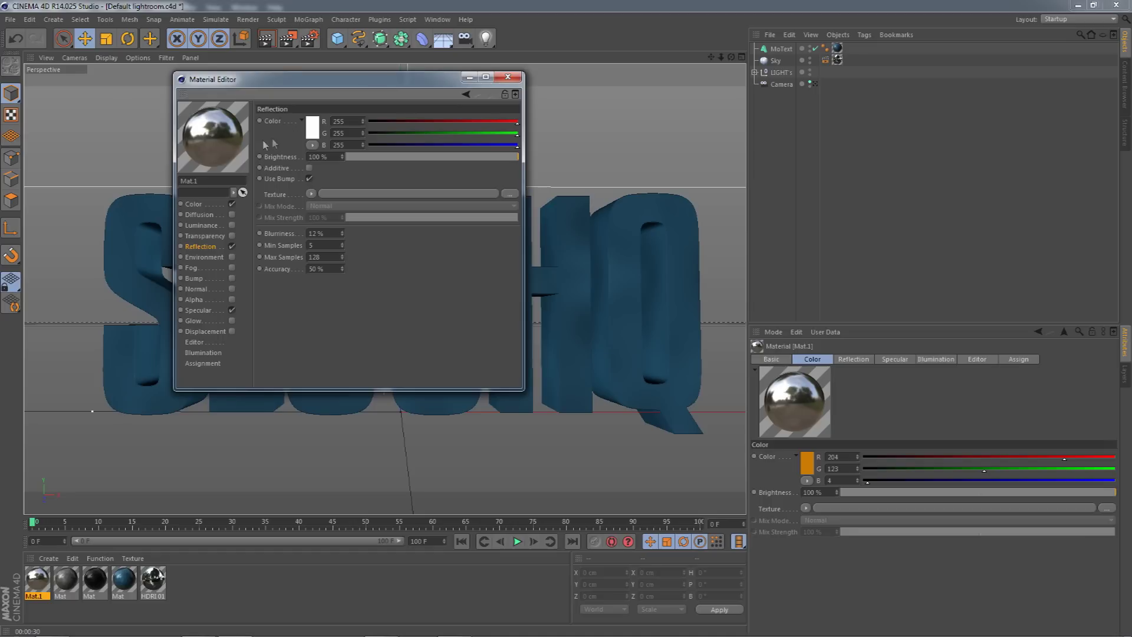
Add a Fresnel texture to Mat.1's reflection, with 80% mix strength and 60% brightness
{"action": "left_click", "coordinate": [311, 193]}
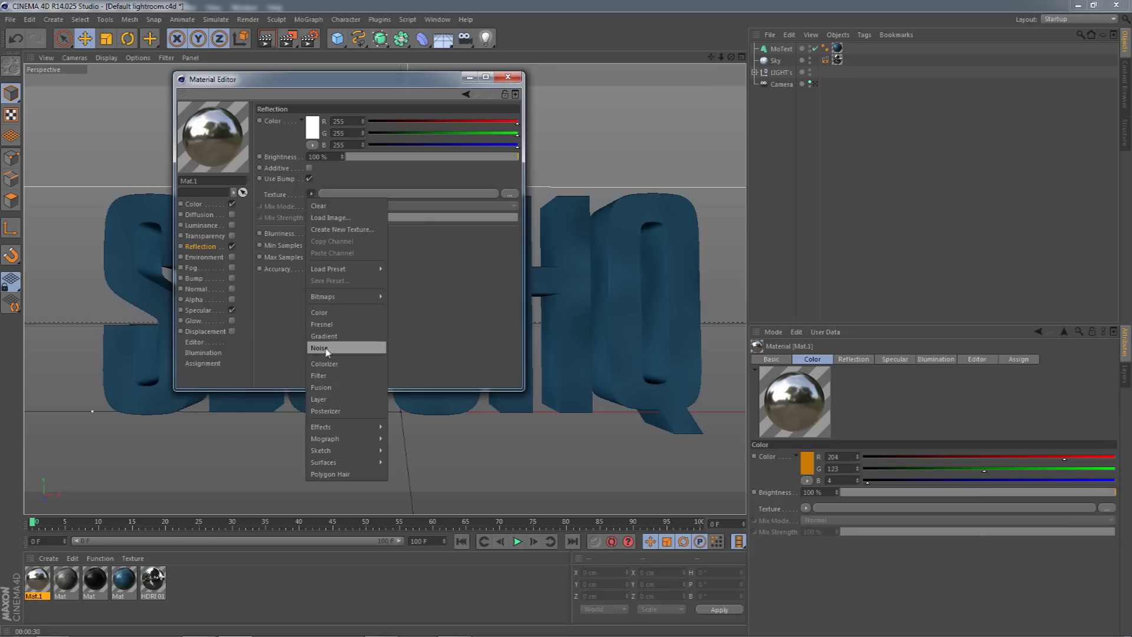
{"action": "left_click", "coordinate": [323, 325]}
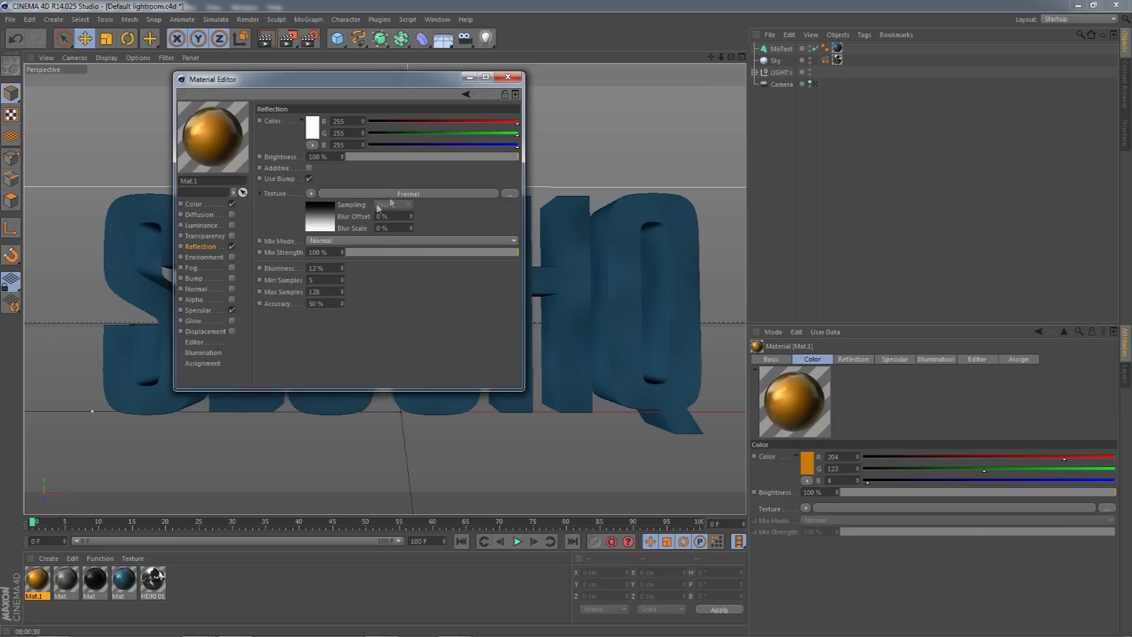
{"action": "double_click", "coordinate": [323, 252]}
{"action": "type", "text": "80"}
{"action": "double_click", "coordinate": [331, 156]}
{"action": "type", "text": "60"}
{"action": "key", "text": "Return"}
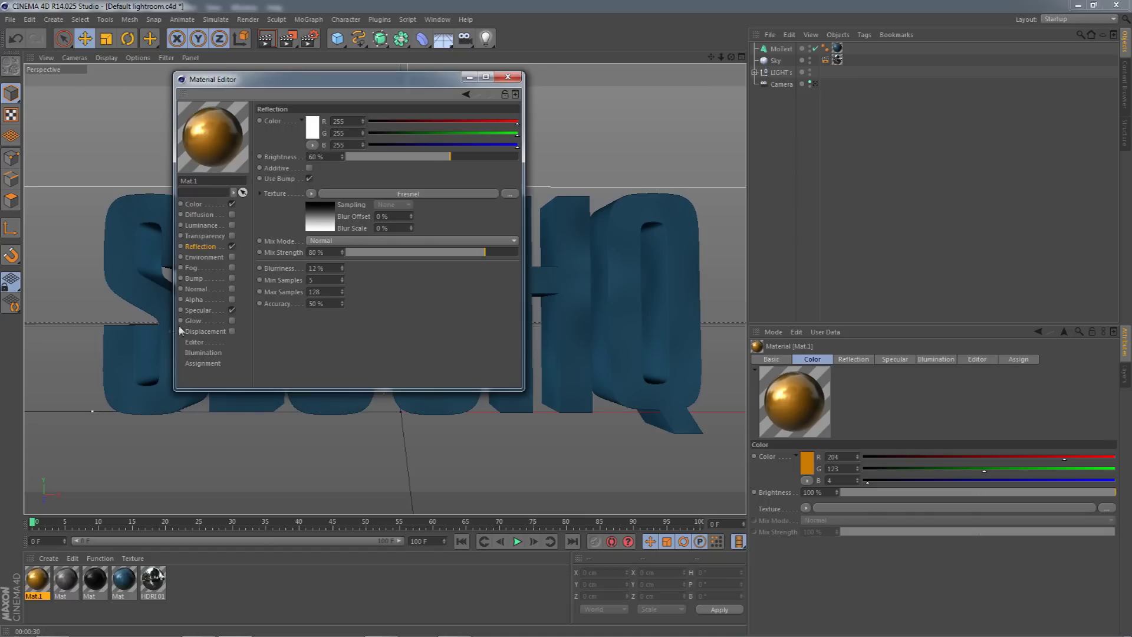
Enable the Diffusion channel of Mat.1 and load a Noise texture into it
{"action": "left_click", "coordinate": [194, 278]}
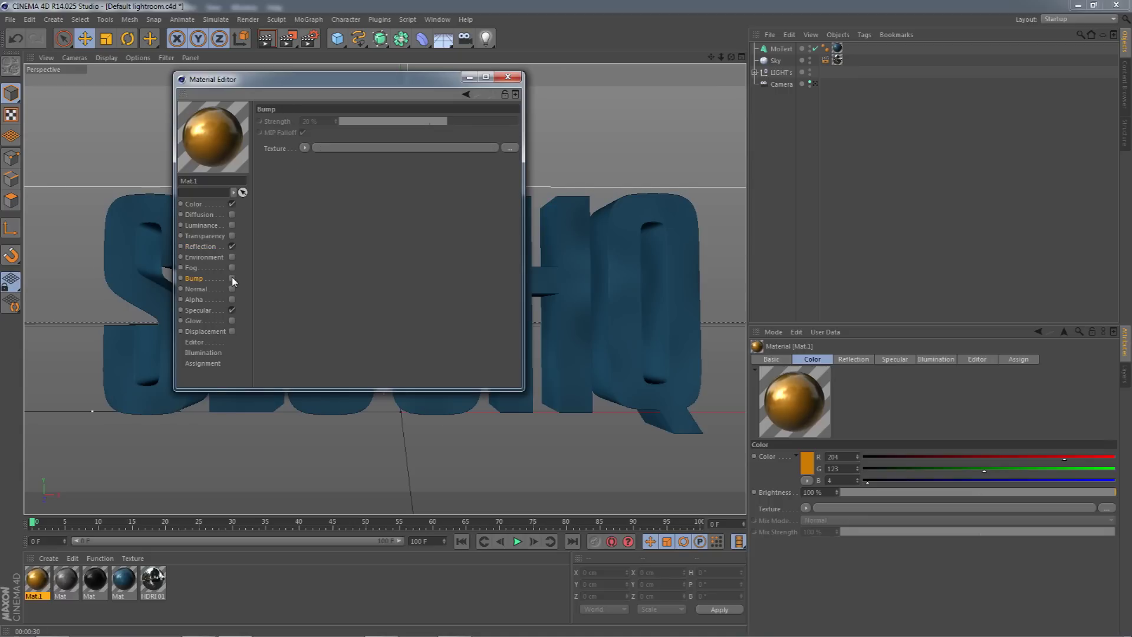
{"action": "left_click", "coordinate": [200, 258]}
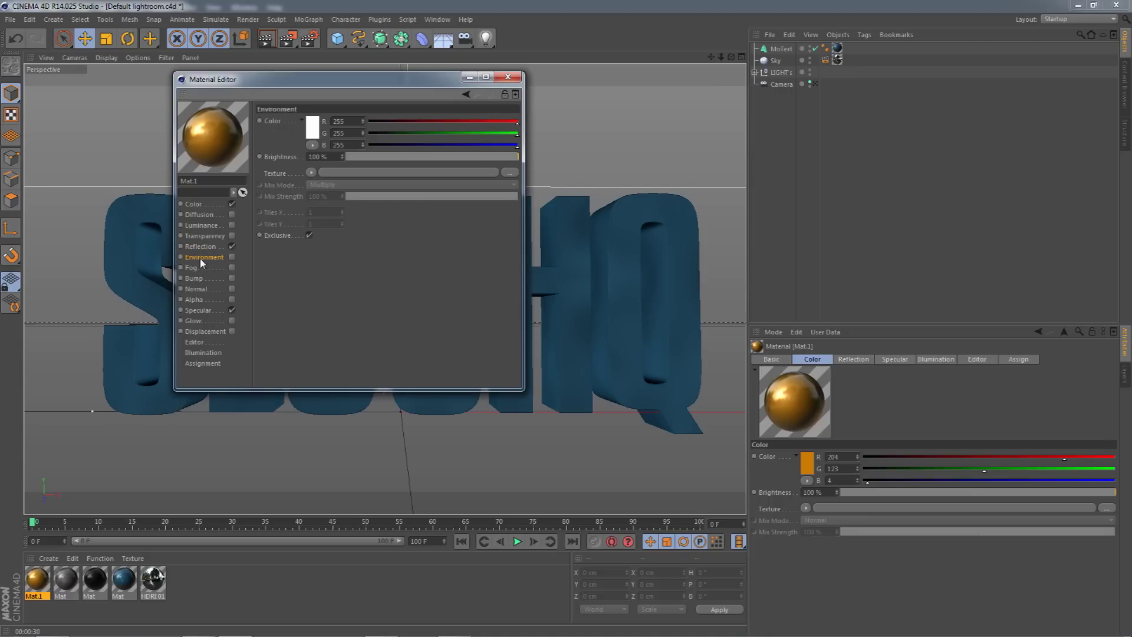
{"action": "left_click", "coordinate": [232, 215]}
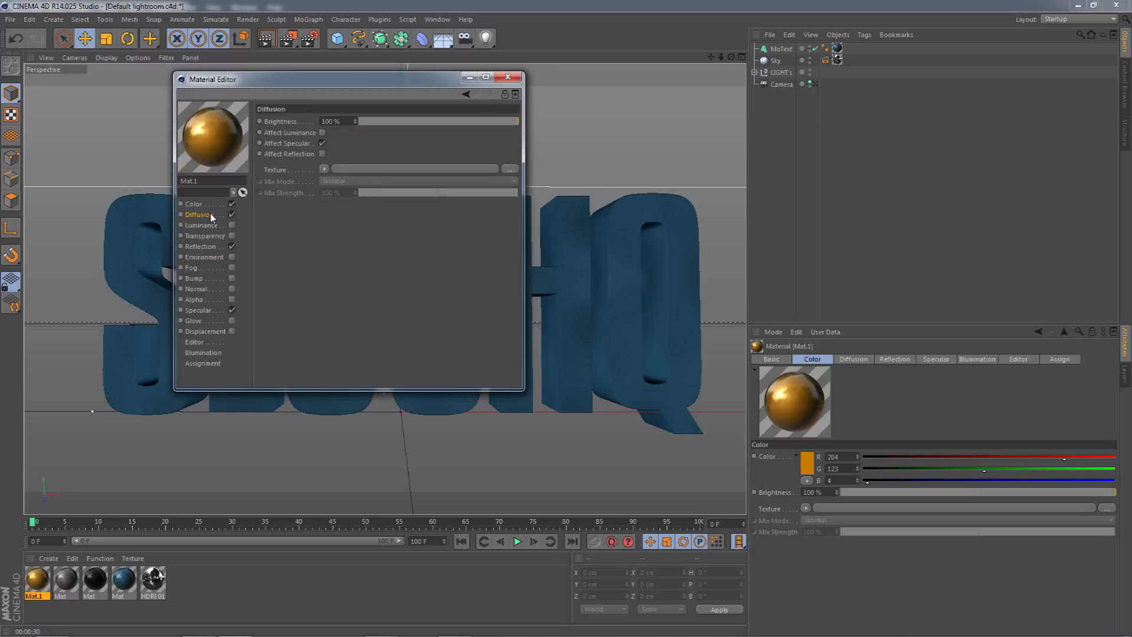
{"action": "left_click", "coordinate": [324, 169]}
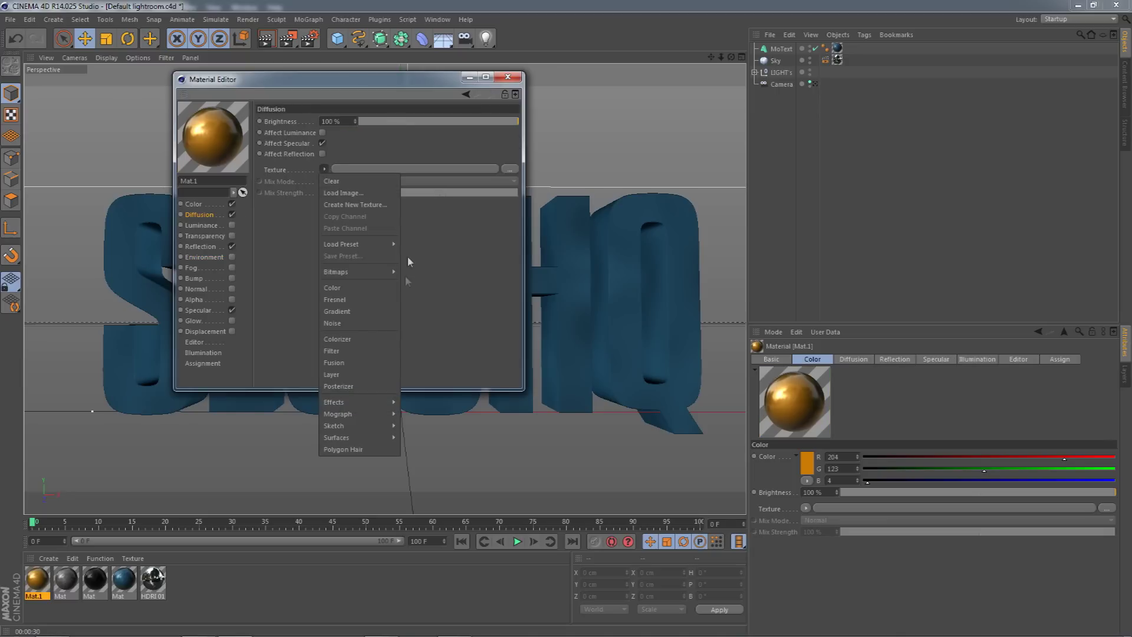
{"action": "left_click", "coordinate": [336, 324]}
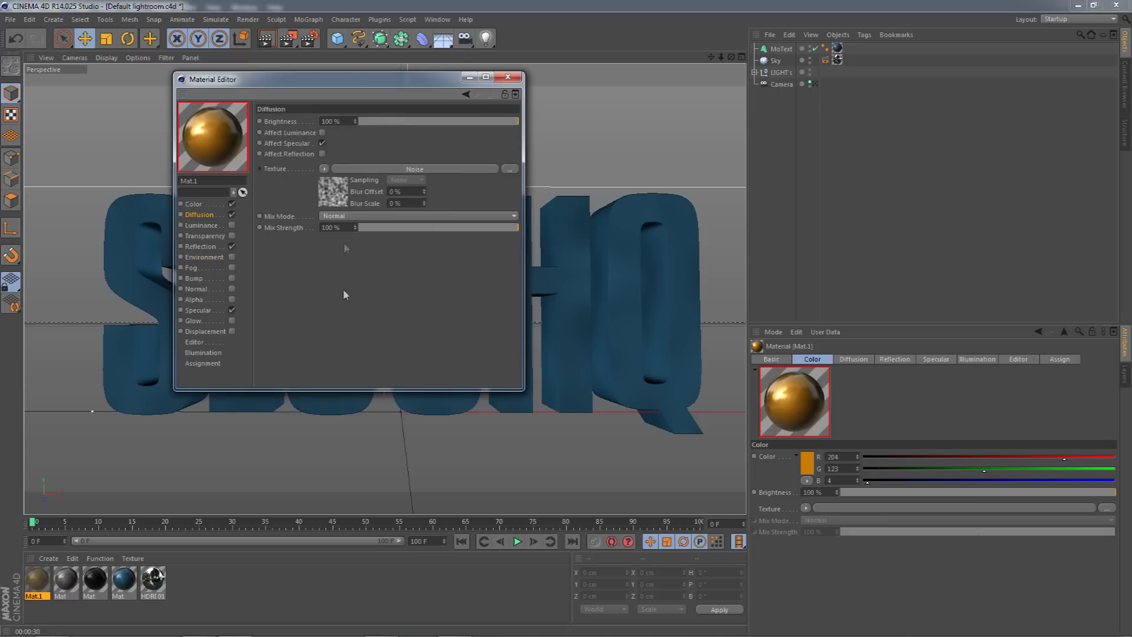
Set the diffusion noise type to Displaced Turbulence with a Global Scale of 500%, and close the Material Editor
{"action": "left_click", "coordinate": [334, 186]}
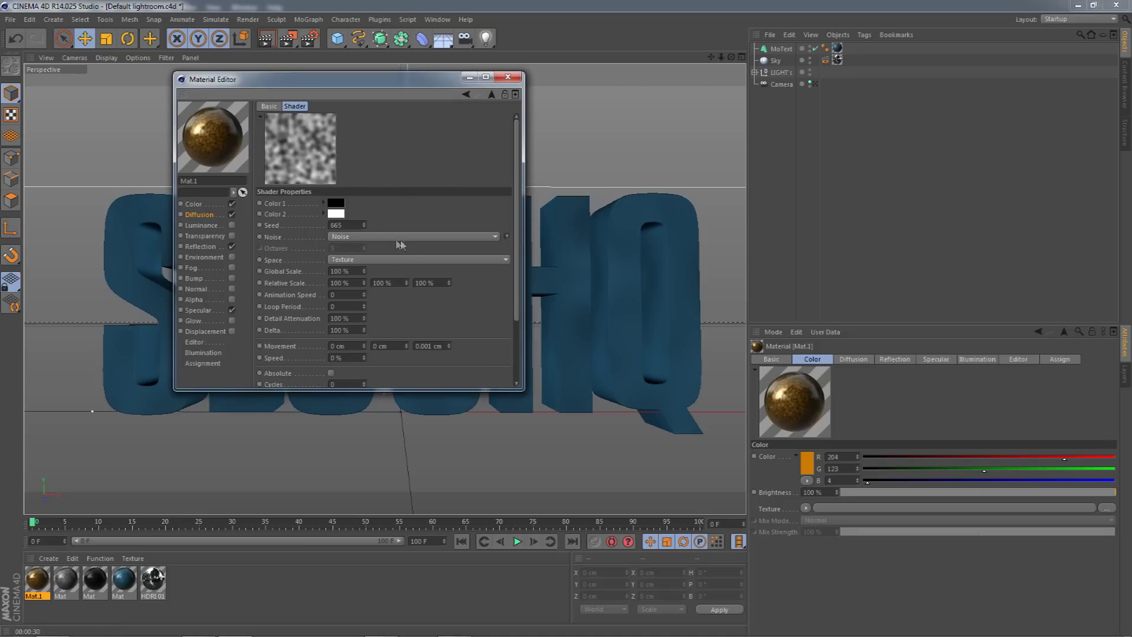
{"action": "left_click", "coordinate": [340, 271]}
{"action": "left_click", "coordinate": [392, 236]}
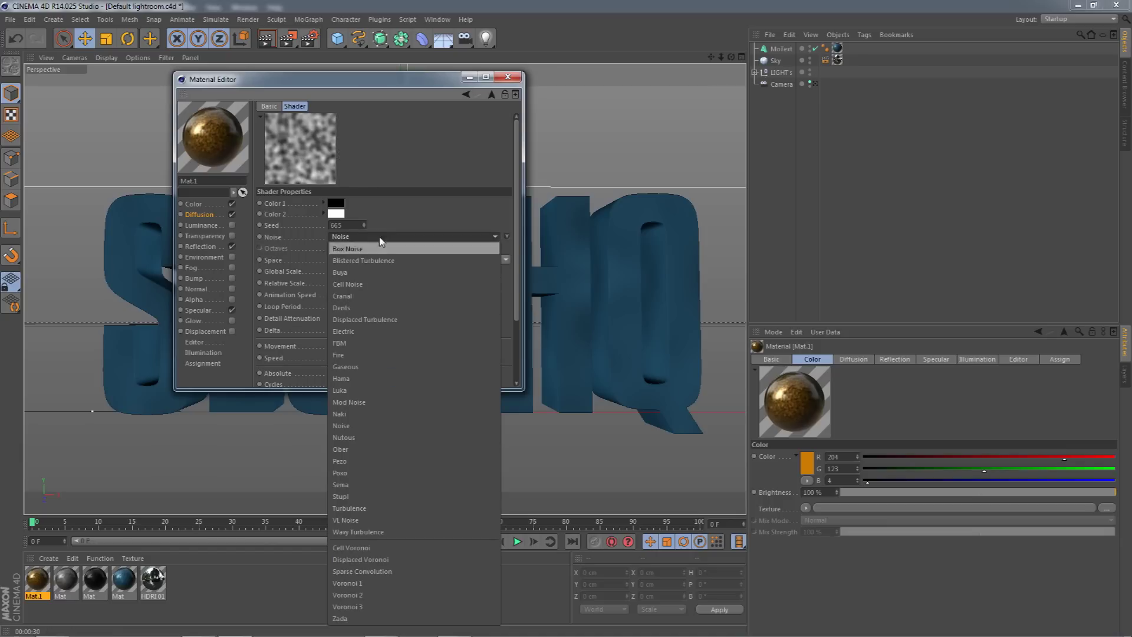
{"action": "left_click", "coordinate": [365, 319]}
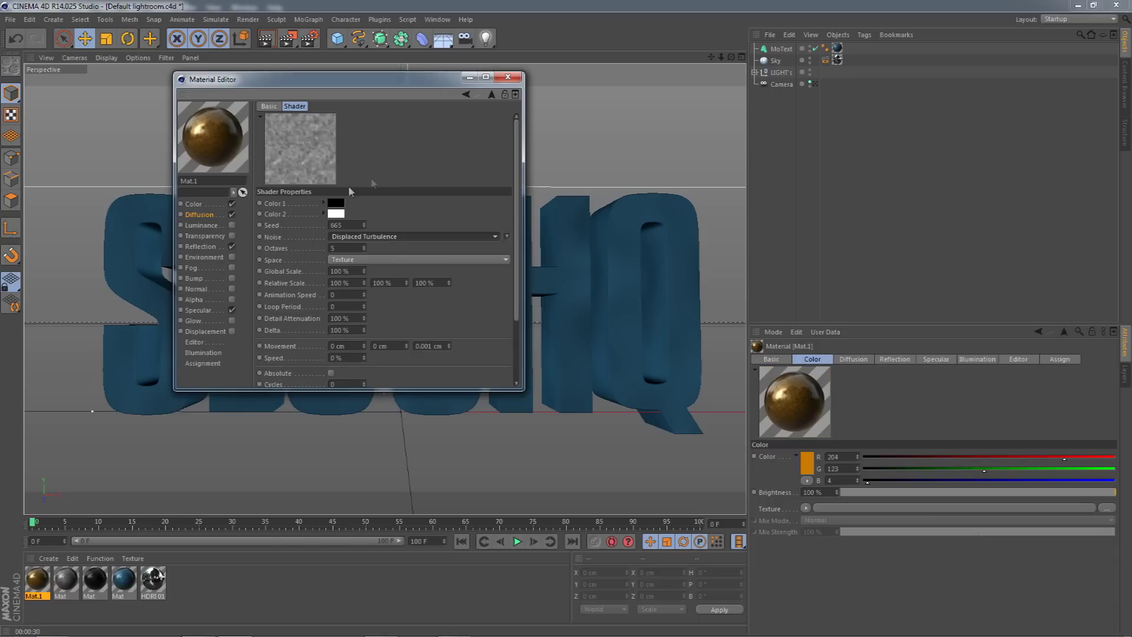
{"action": "left_click", "coordinate": [354, 272]}
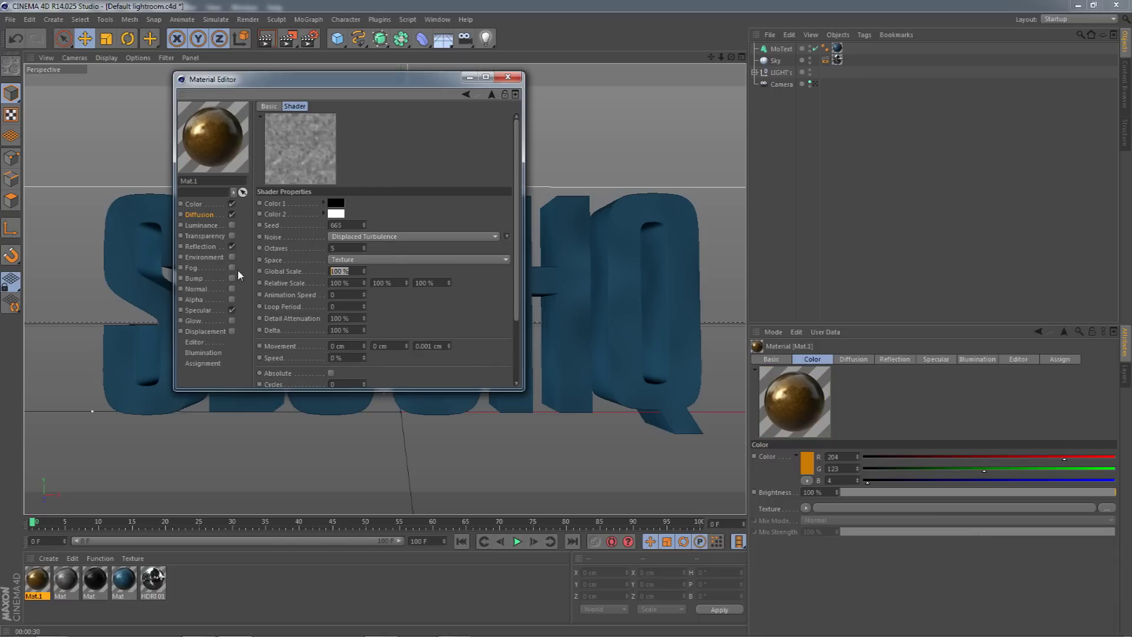
{"action": "type", "text": "500"}
{"action": "key", "text": "Return"}
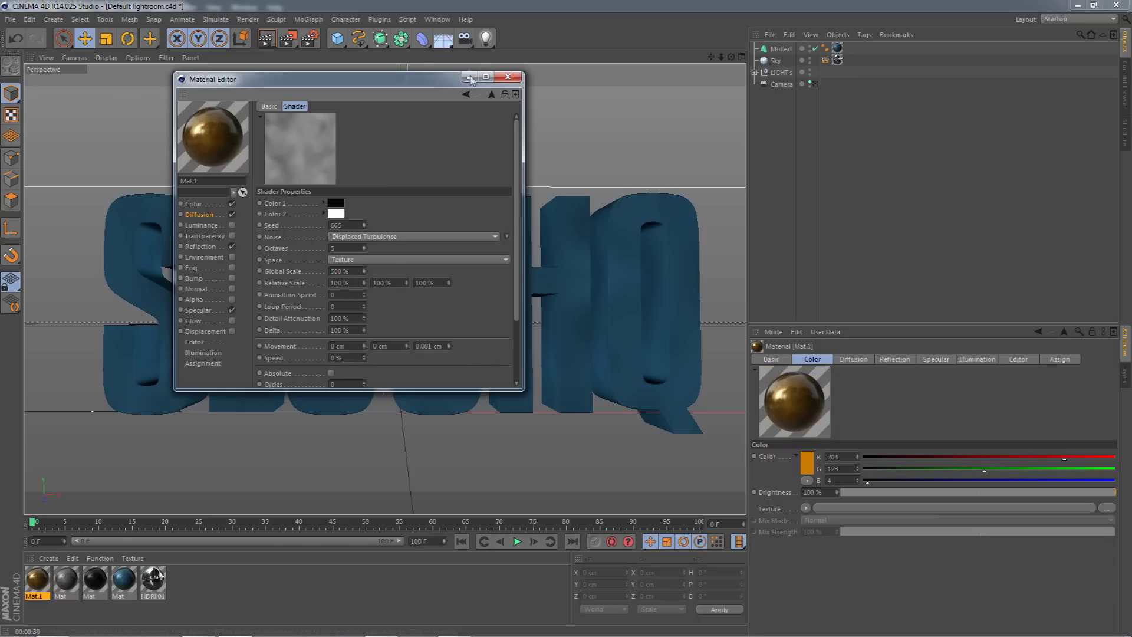
{"action": "left_click", "coordinate": [508, 77]}
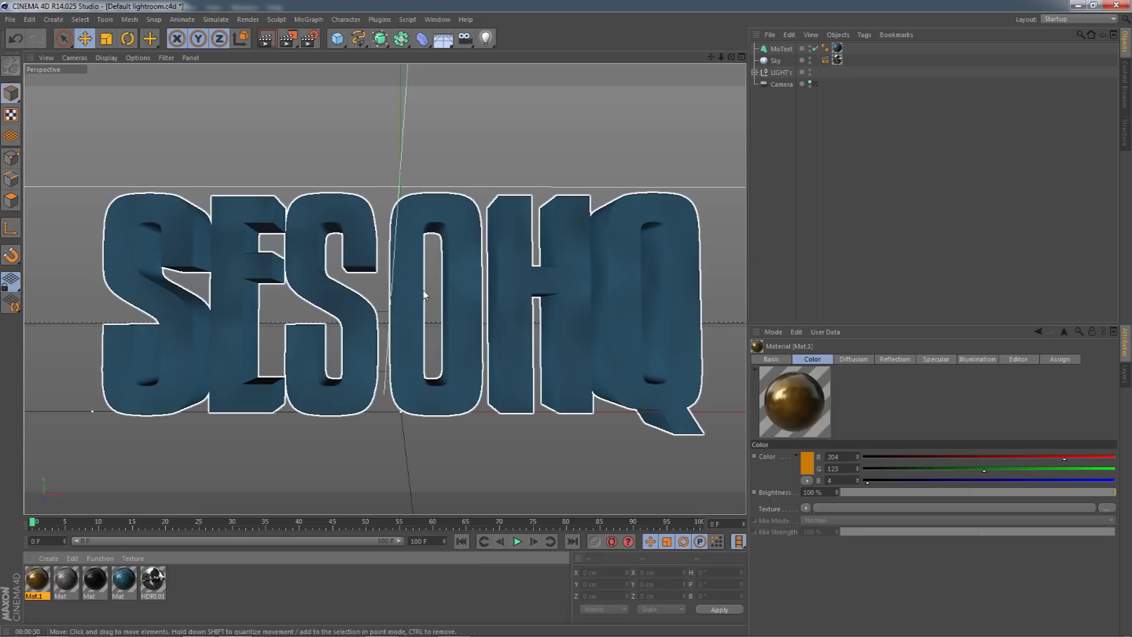
Reopen Mat.1, change its base colour to a red with R 204, G 90, B 67, and close the editor
{"action": "double_click", "coordinate": [33, 582]}
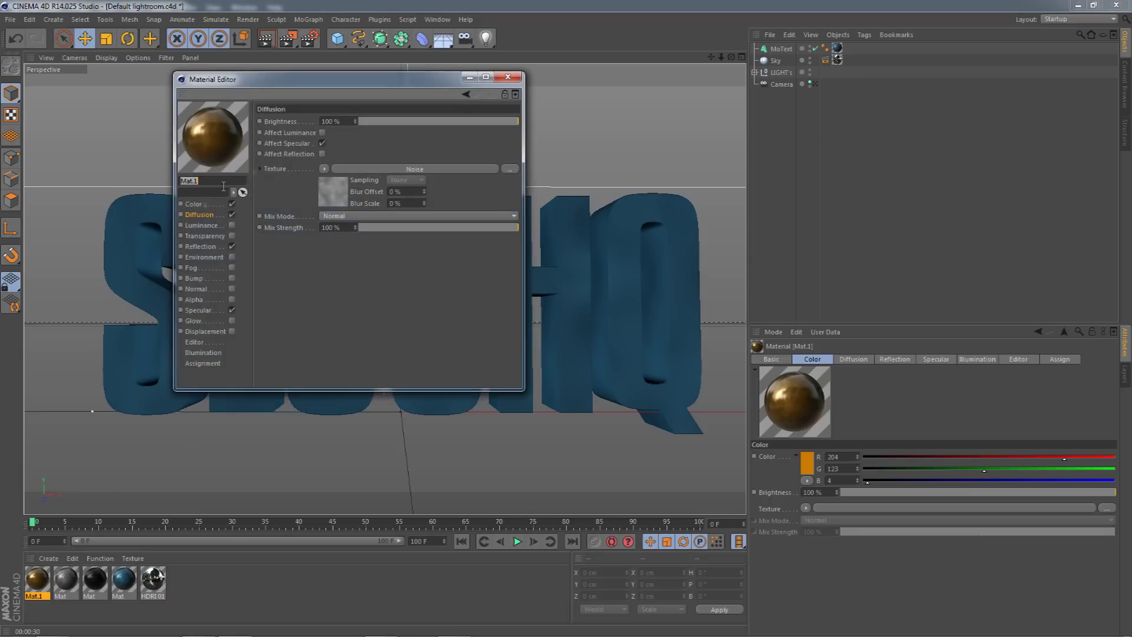
{"action": "left_click", "coordinate": [194, 204]}
{"action": "left_click", "coordinate": [488, 145]}
{"action": "left_click", "coordinate": [485, 133]}
{"action": "mouse_move", "coordinate": [420, 145]}
{"action": "left_mouse_down"}
{"action": "mouse_move", "coordinate": [404, 133]}
{"action": "mouse_move", "coordinate": [421, 134]}
{"action": "left_mouse_up"}
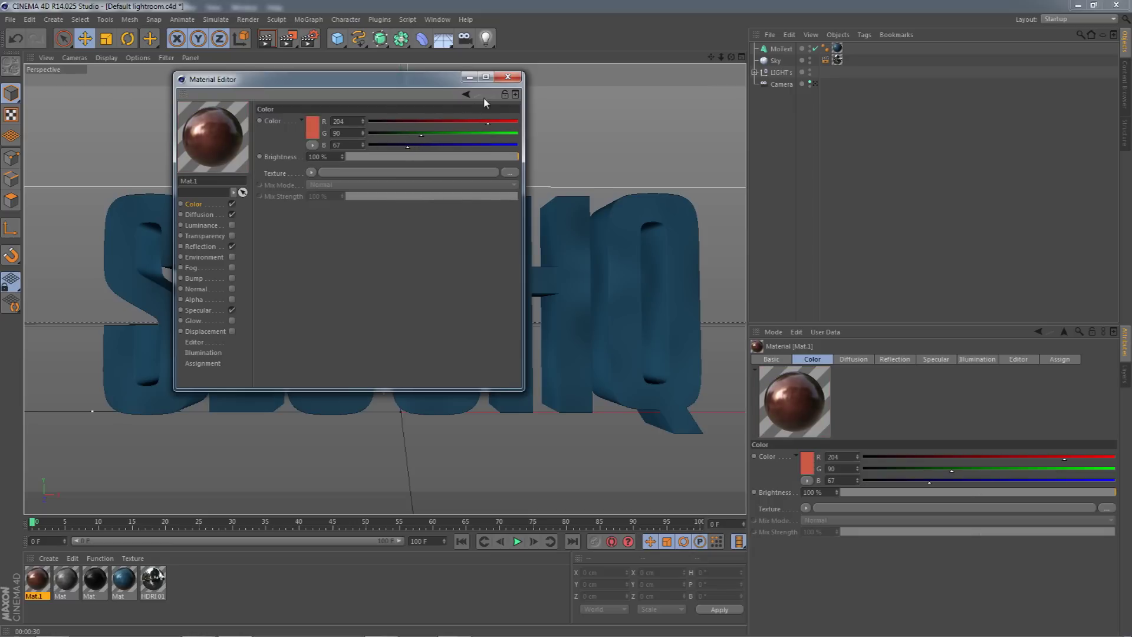
{"action": "left_click", "coordinate": [508, 77]}
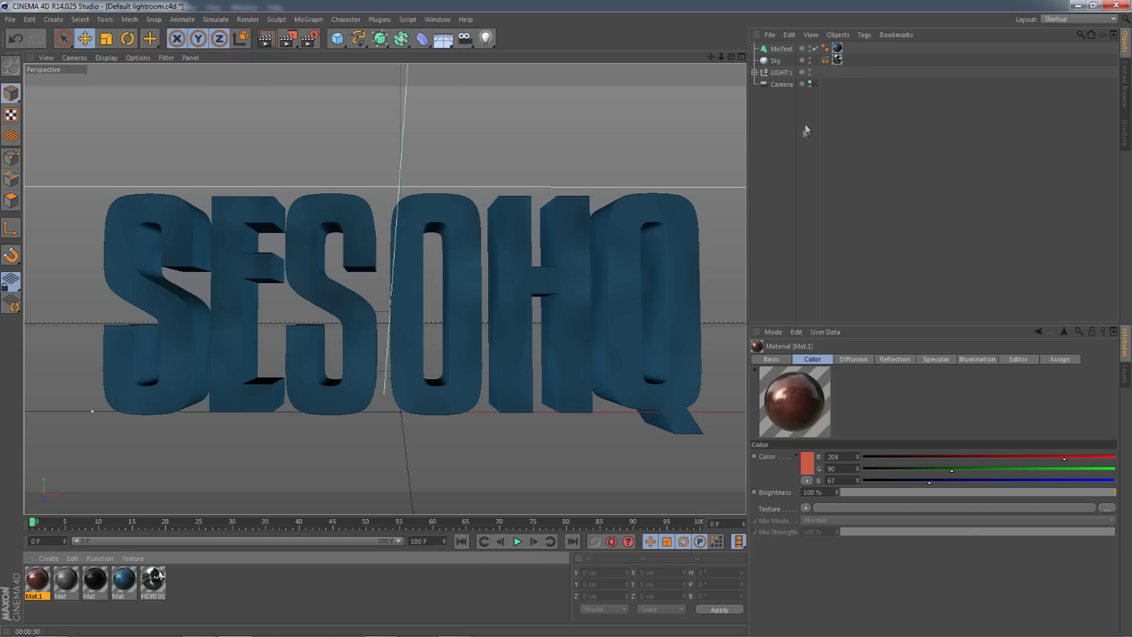
Delete the reddish Mat.1 material, keeping the blue Mat on the text
{"action": "left_click", "coordinate": [837, 48]}
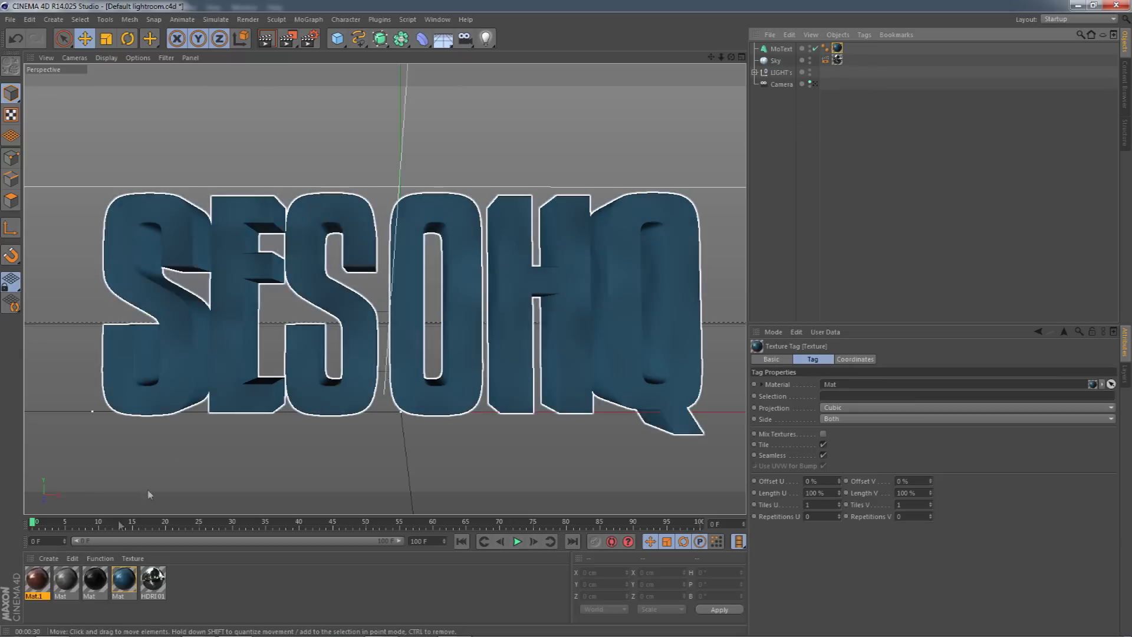
{"action": "left_click", "coordinate": [45, 587]}
{"action": "left_click", "coordinate": [124, 582]}
{"action": "left_click", "coordinate": [212, 597]}
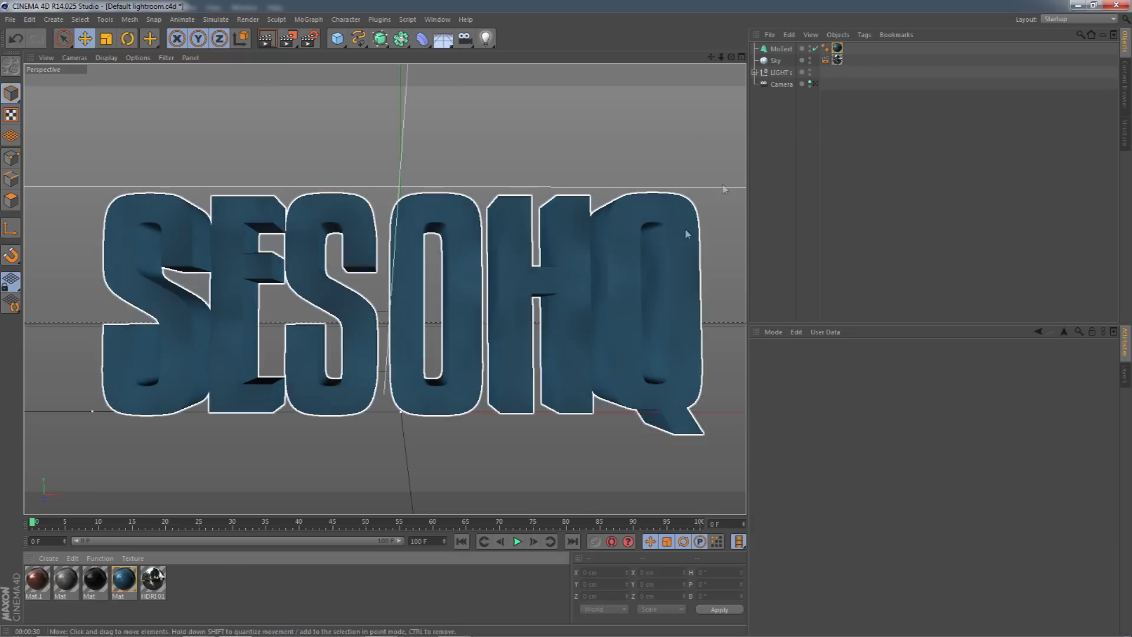
{"action": "left_click", "coordinate": [832, 156]}
{"action": "left_click", "coordinate": [38, 590]}
{"action": "key", "text": "Delete"}
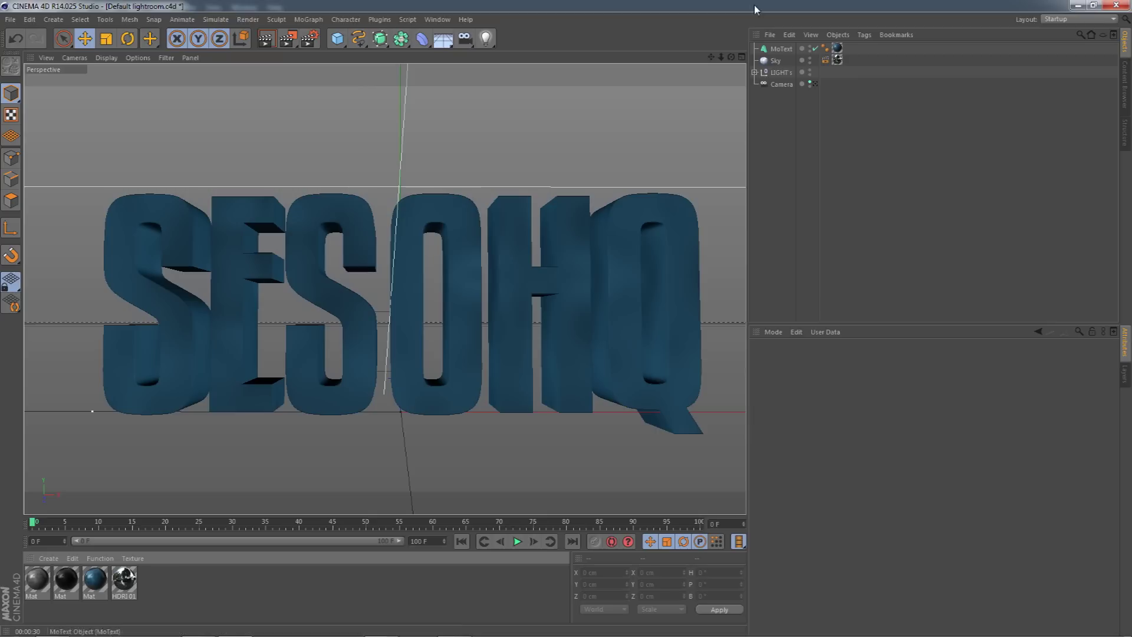
Duplicate the MoText object by copying and pasting it in the scene
{"action": "left_click", "coordinate": [771, 47]}
{"action": "key", "text": "ctrl+c"}
{"action": "key", "text": "ctrl+v"}
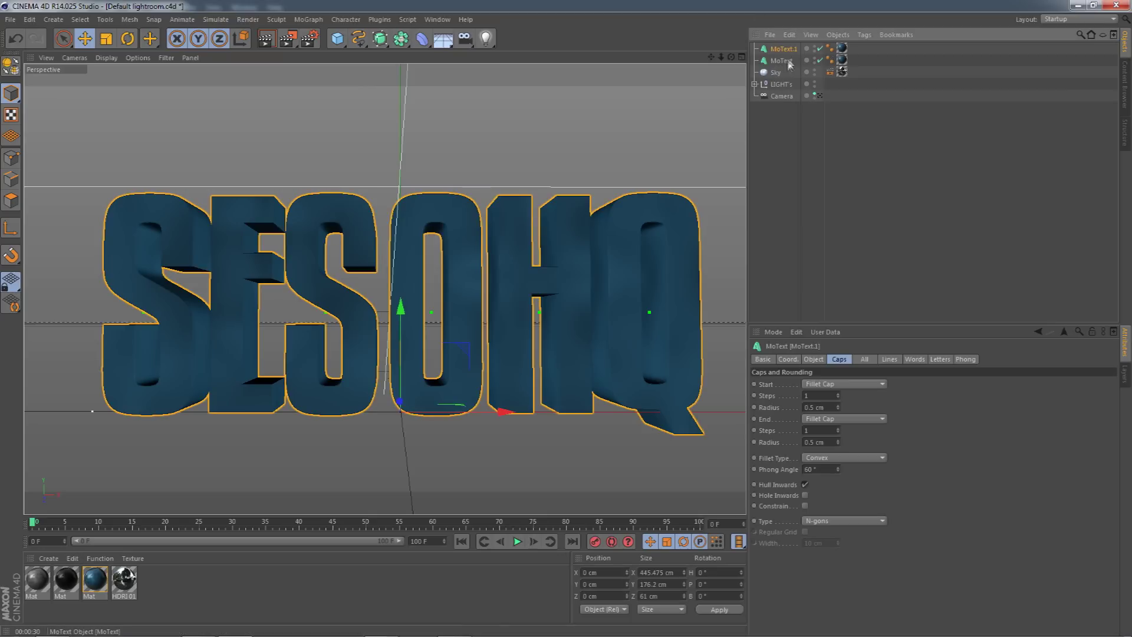
Set the start and end fillet cap radius of the duplicated text MoText.1 to 0.9 cm
{"action": "left_click", "coordinate": [841, 361]}
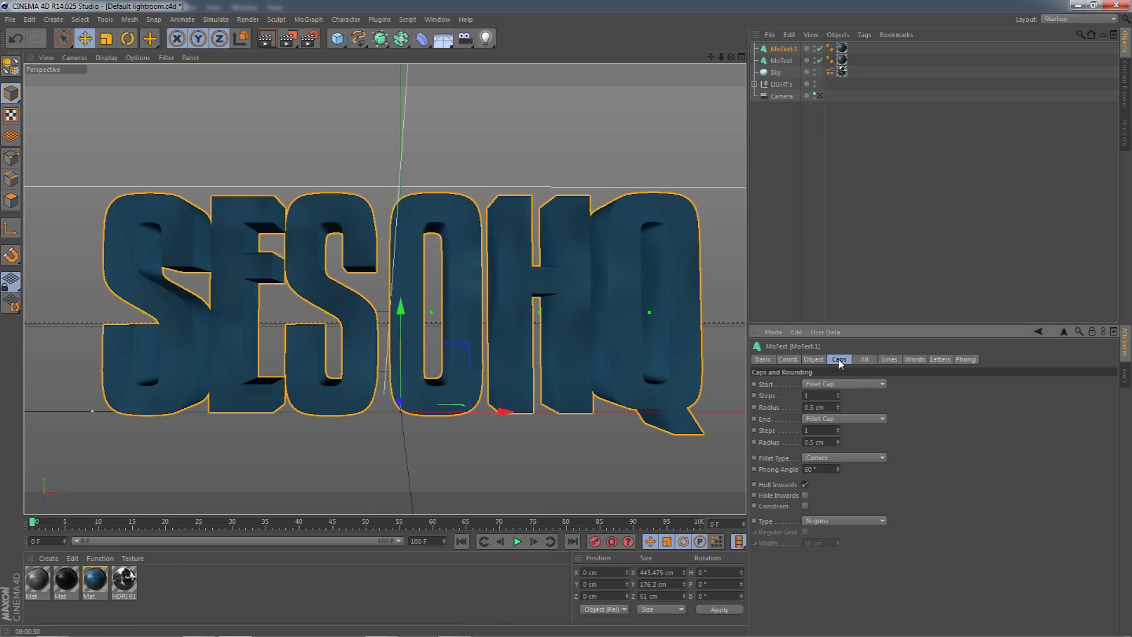
{"action": "left_click", "coordinate": [829, 407]}
{"action": "key", "text": "BackSpace"}
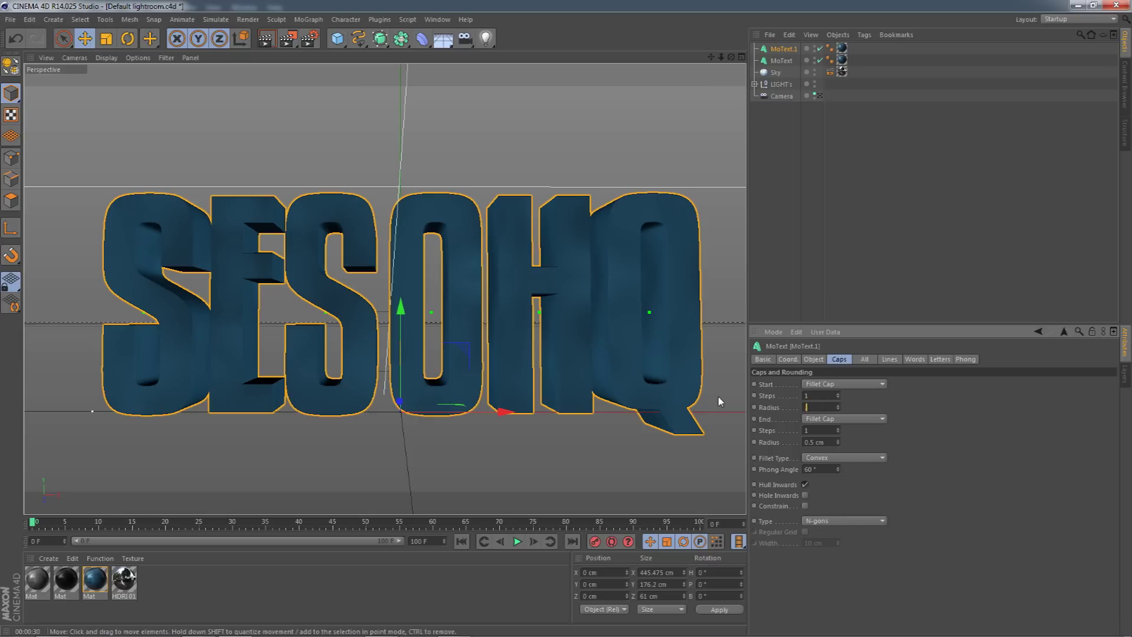
{"action": "type", "text": ".9"}
{"action": "key", "text": "Tab"}
{"action": "key", "text": "Tab"}
{"action": "key", "text": "Tab"}
{"action": "type", "text": ".9"}
{"action": "key", "text": "Return"}
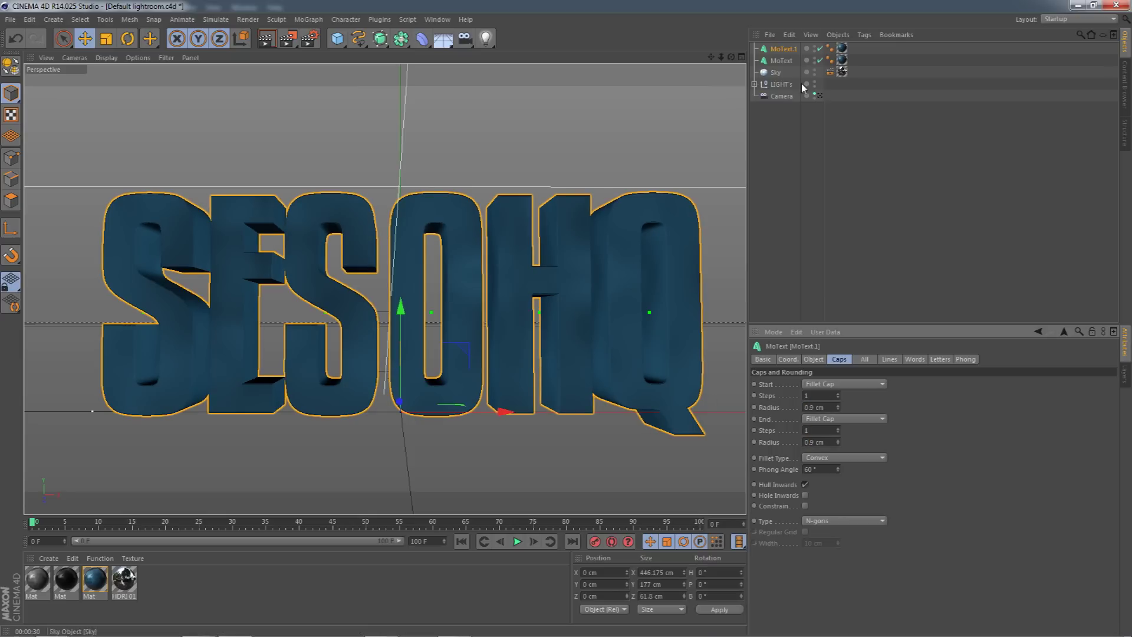
Move the duplicated text back along the Z axis to about 7.3 cm, behind the original letters
{"action": "left_click_drag", "start_coordinate": [451, 408], "coordinate": [301, 453], "text": "alt"}
{"action": "left_click_drag", "start_coordinate": [454, 392], "coordinate": [476, 387]}
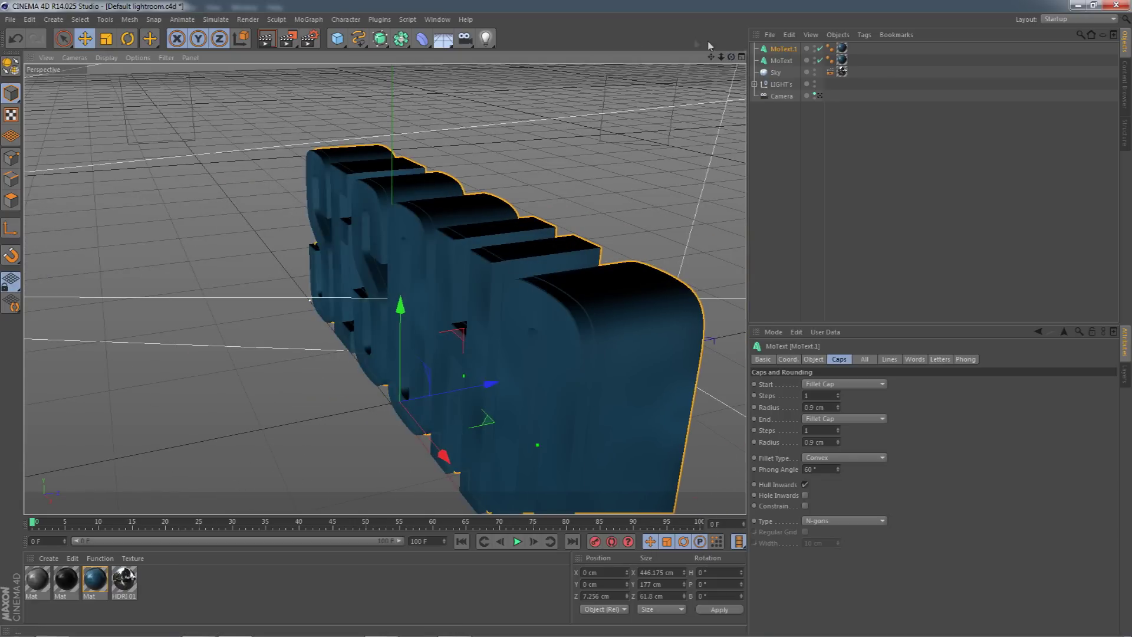
{"action": "left_click_drag", "start_coordinate": [732, 57], "coordinate": [690, 60]}
{"action": "left_click_drag", "start_coordinate": [384, 288], "coordinate": [149, 282]}
Replace the blue material on MoText.1 with the dark grey Mat material and select the MoText.1 object
{"action": "left_click", "coordinate": [79, 581]}
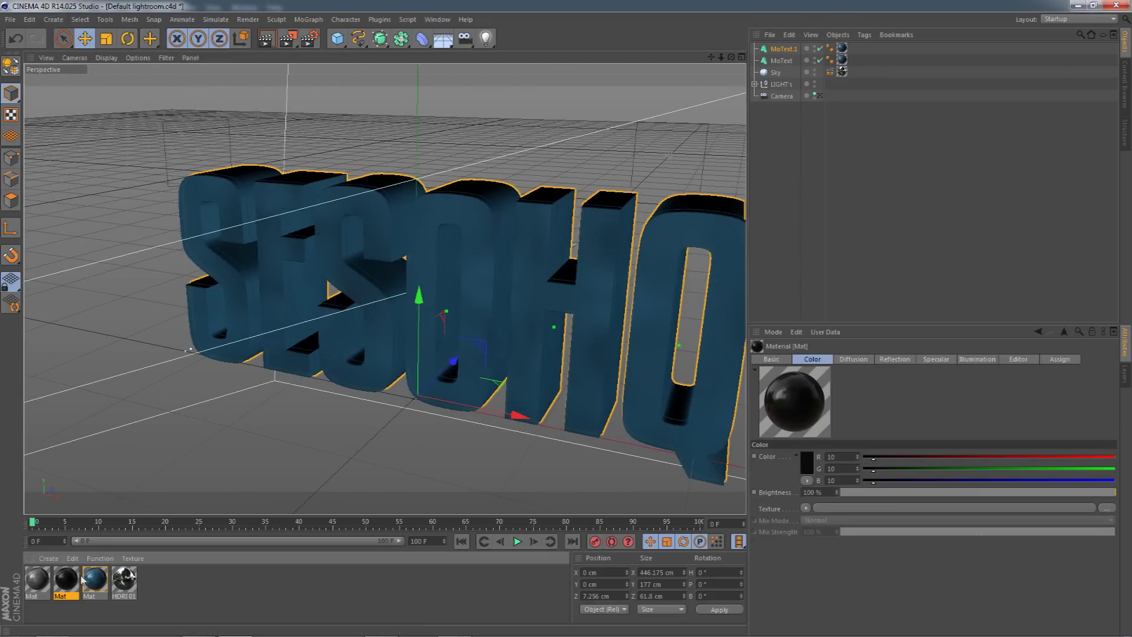
{"action": "left_click_drag", "start_coordinate": [42, 583], "coordinate": [843, 50]}
{"action": "left_click_drag", "start_coordinate": [731, 57], "coordinate": [384, 289]}
{"action": "left_click_drag", "start_coordinate": [814, 321], "coordinate": [830, 298]}
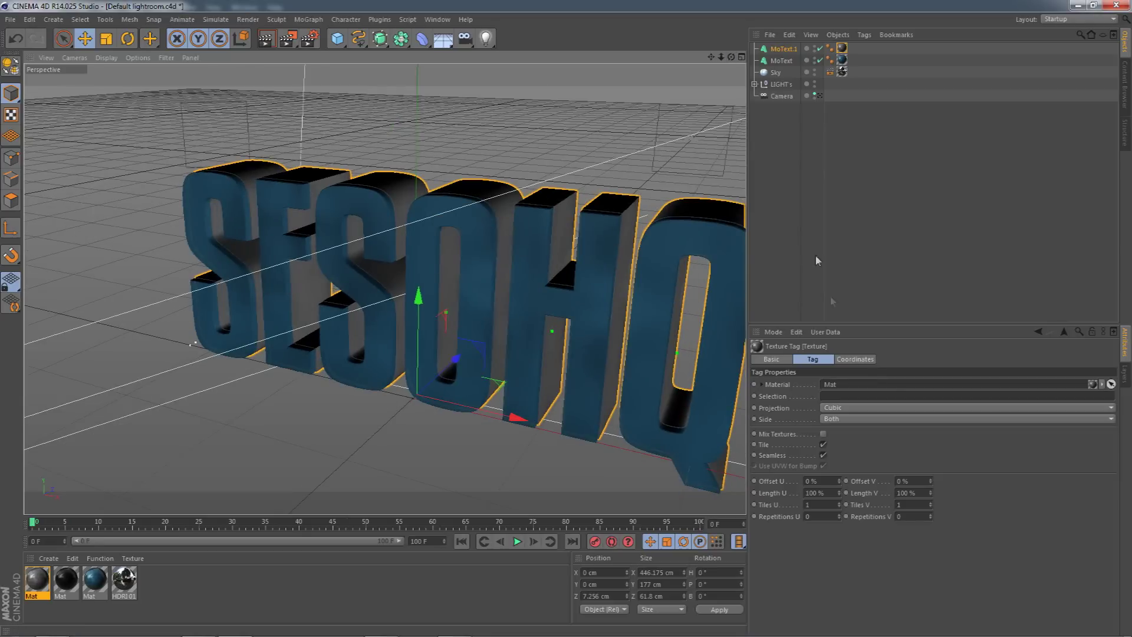
{"action": "left_click", "coordinate": [784, 51]}
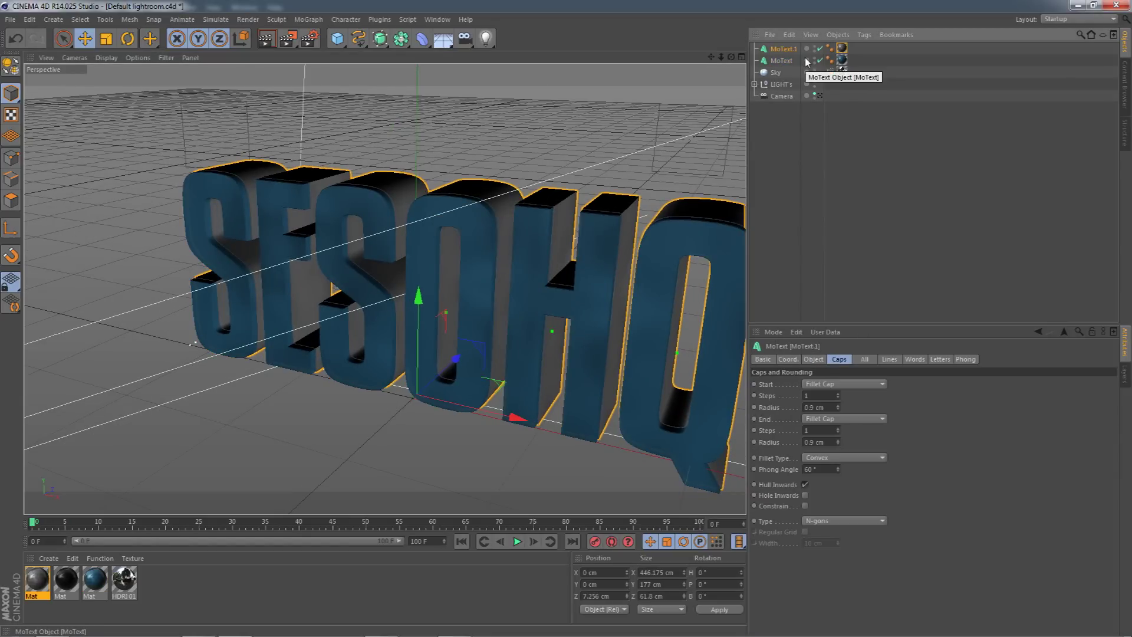
Group the MoText and MoText.1 objects under a null and expand the group
{"action": "left_click", "coordinate": [782, 61], "text": "ctrl"}
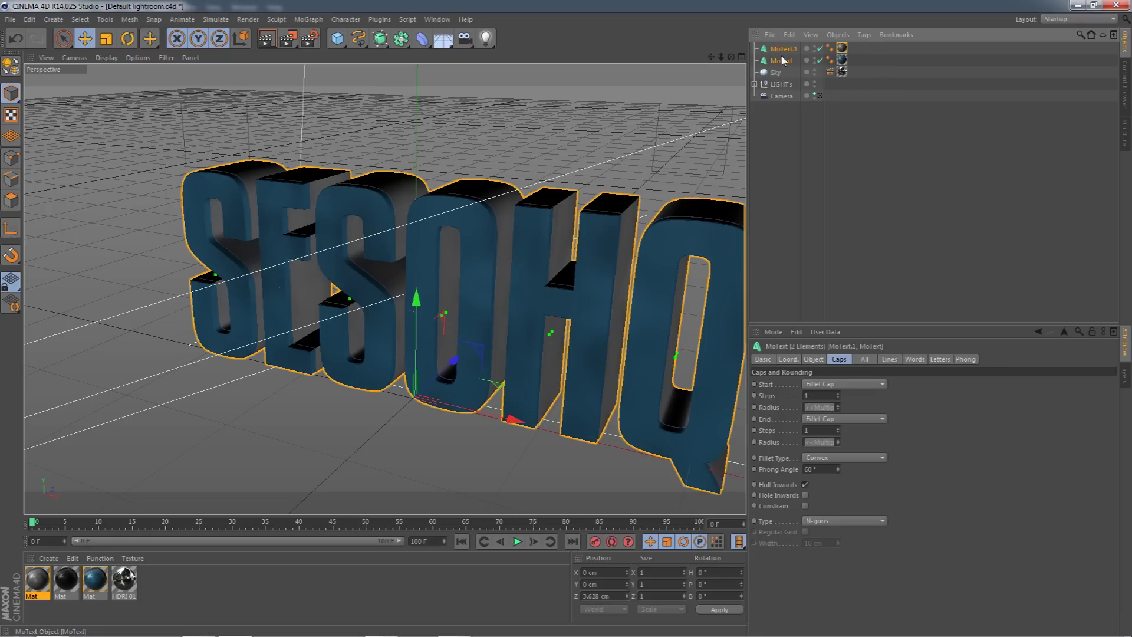
{"action": "key", "text": "alt+g"}
{"action": "left_click_drag", "start_coordinate": [731, 57], "coordinate": [724, 61]}
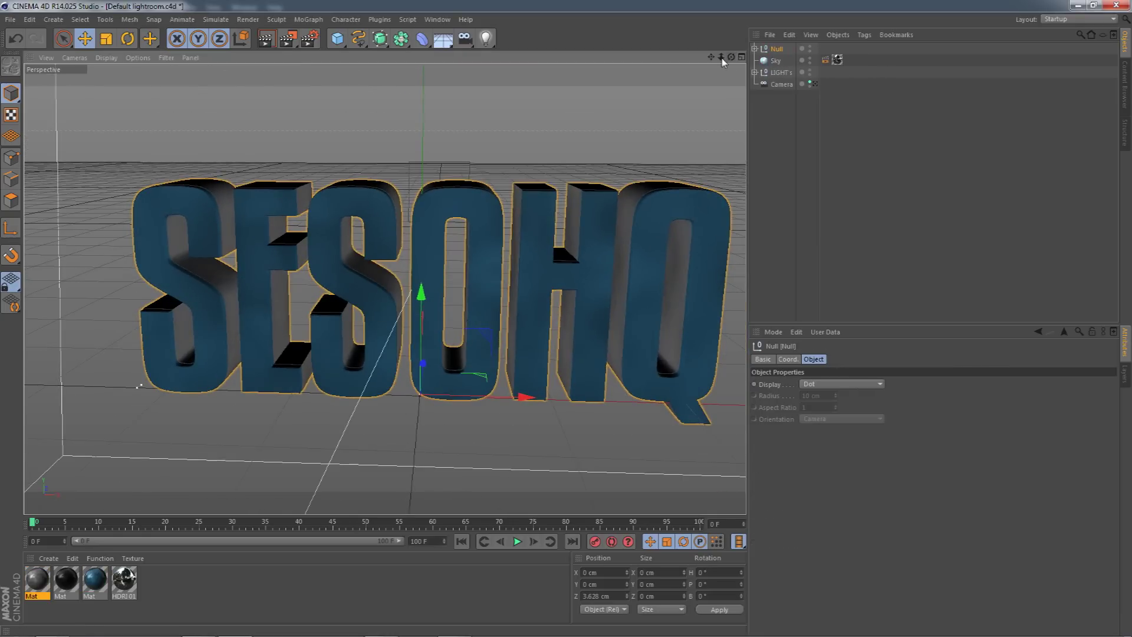
{"action": "left_click", "coordinate": [755, 49]}
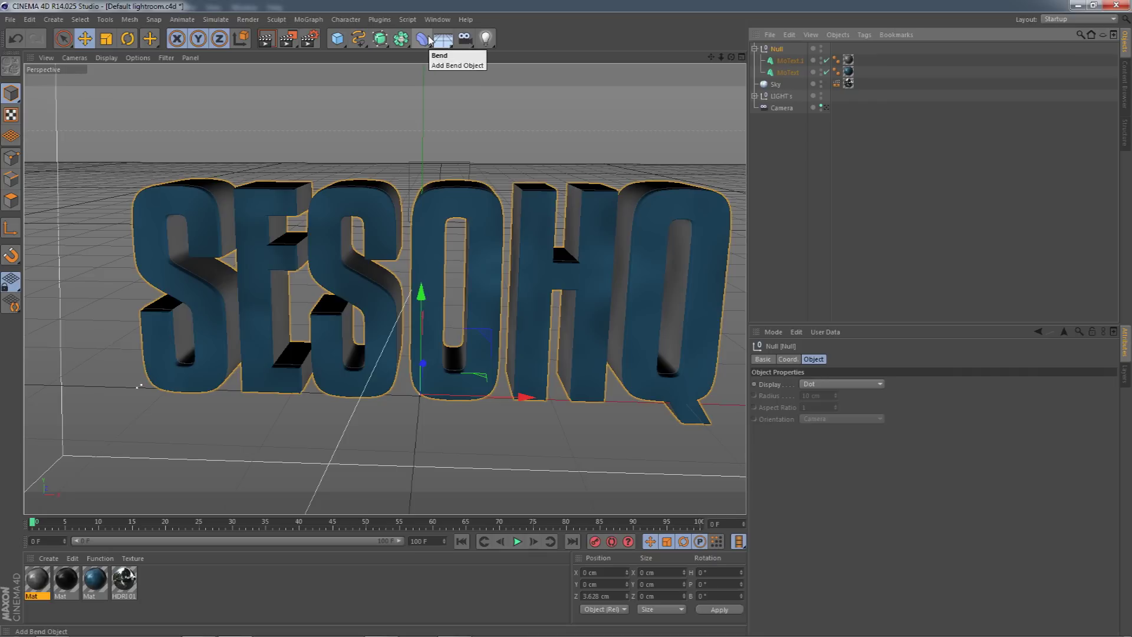
Add a Wrap deformer inside the text null and raise it to about 31 cm on the Y axis
{"action": "left_click", "coordinate": [416, 38]}
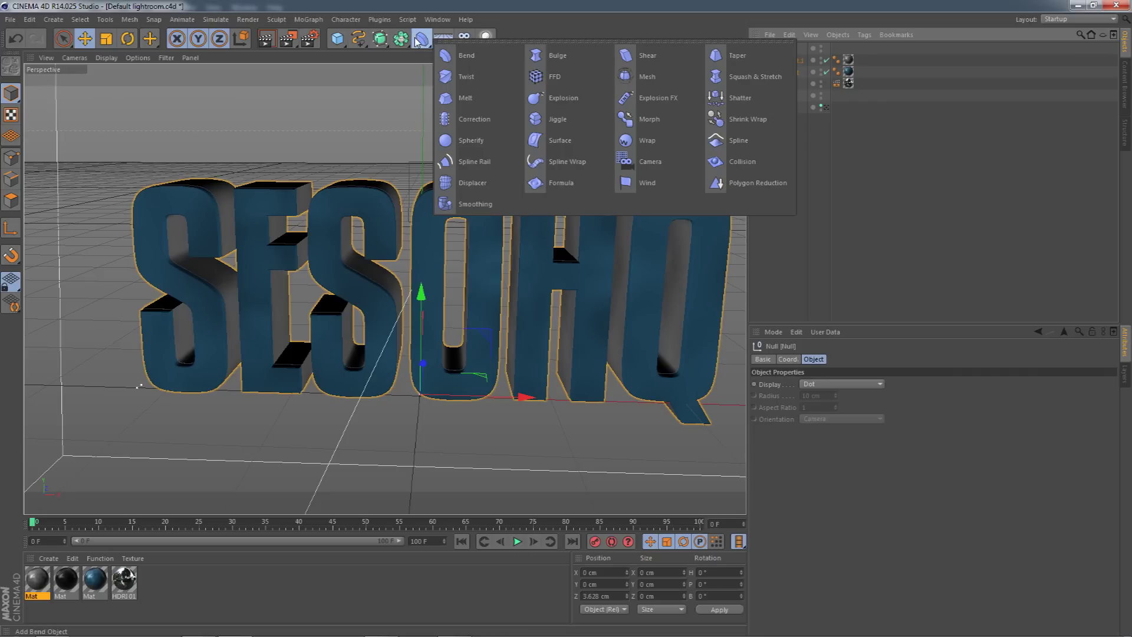
{"action": "left_click", "coordinate": [648, 140]}
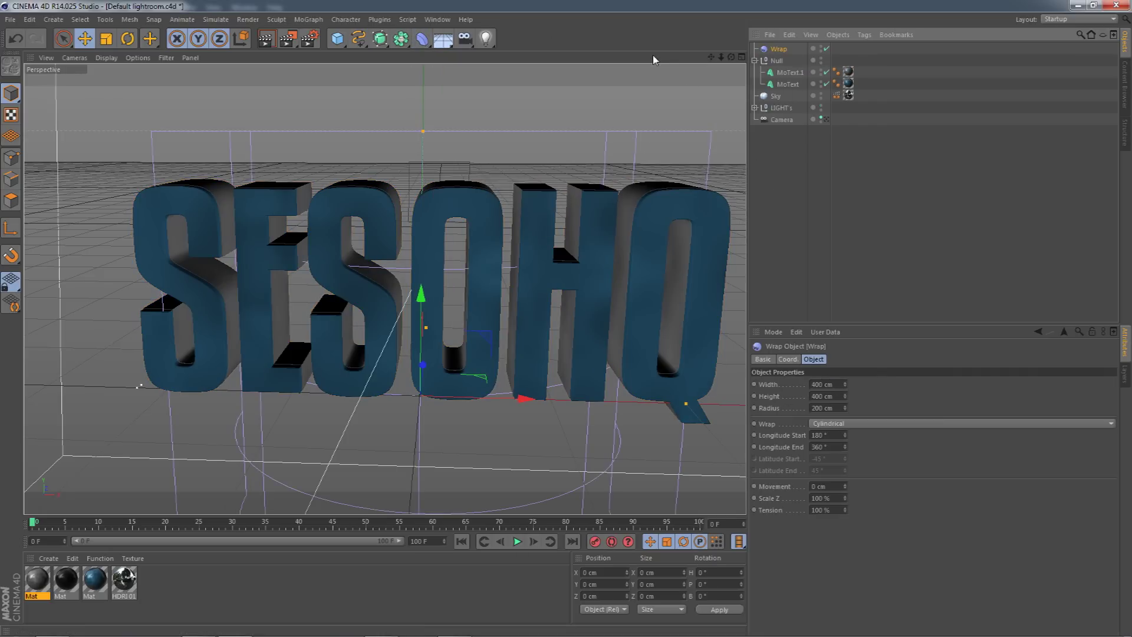
{"action": "left_click", "coordinate": [440, 41]}
{"action": "left_click", "coordinate": [425, 42]}
{"action": "left_click", "coordinate": [422, 38]}
{"action": "left_click_drag", "start_coordinate": [793, 89], "coordinate": [793, 90]}
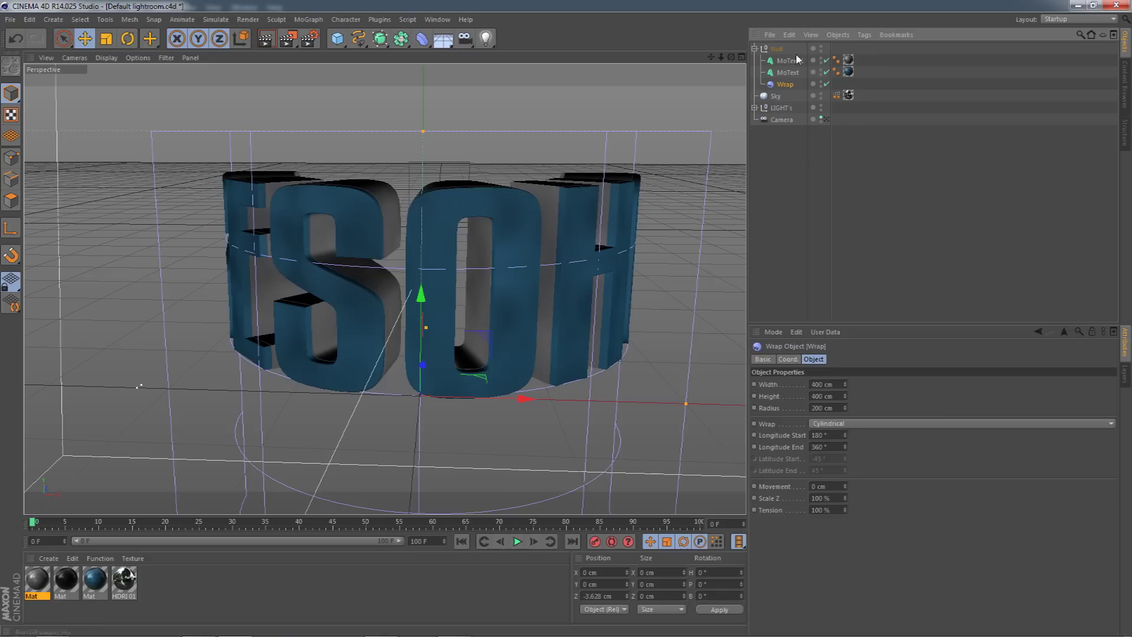
{"action": "left_click_drag", "start_coordinate": [424, 296], "coordinate": [425, 257]}
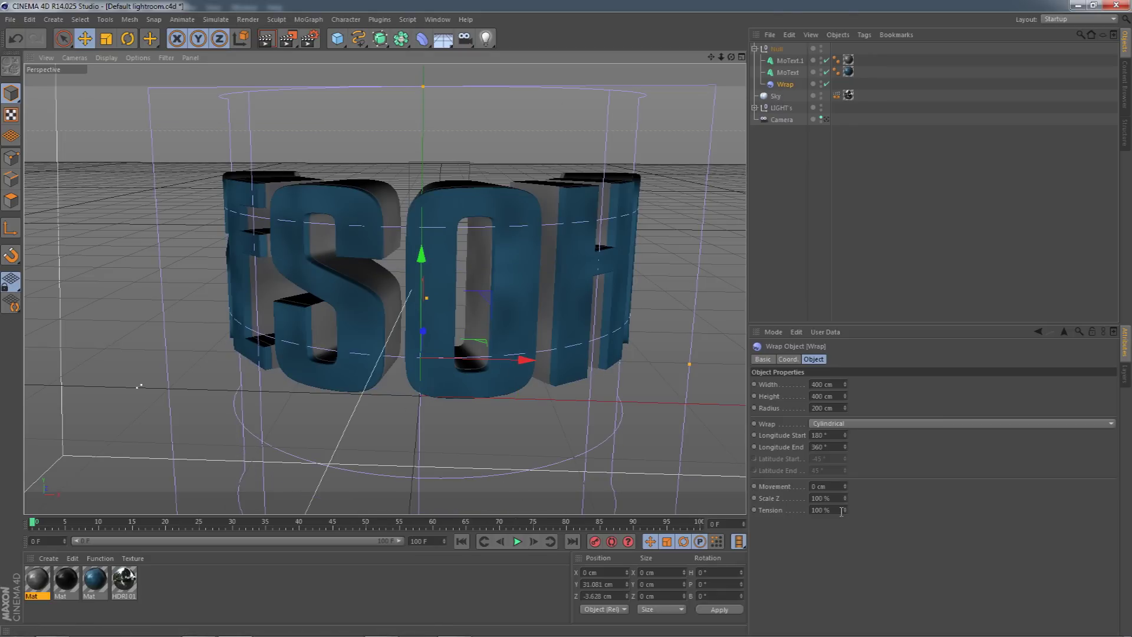
Set the Wrap deformer's tension to 32% and frame the curved text from a low angle through the scene camera
{"action": "left_click_drag", "start_coordinate": [844, 511], "coordinate": [845, 549]}
{"action": "left_click", "coordinate": [827, 119]}
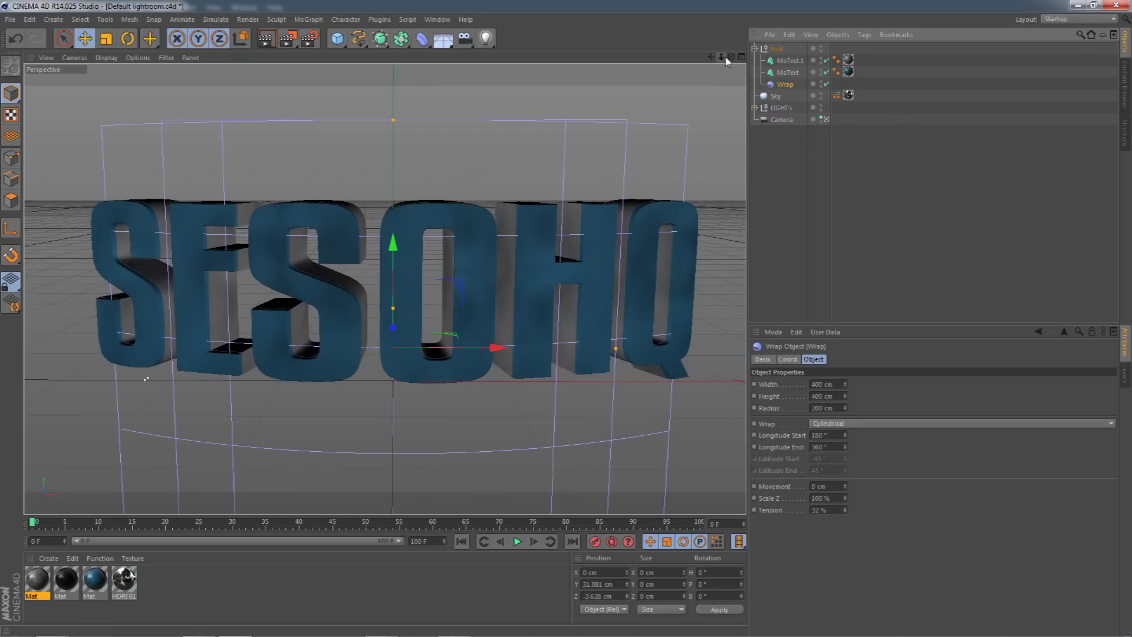
{"action": "left_click_drag", "start_coordinate": [731, 57], "coordinate": [707, 46]}
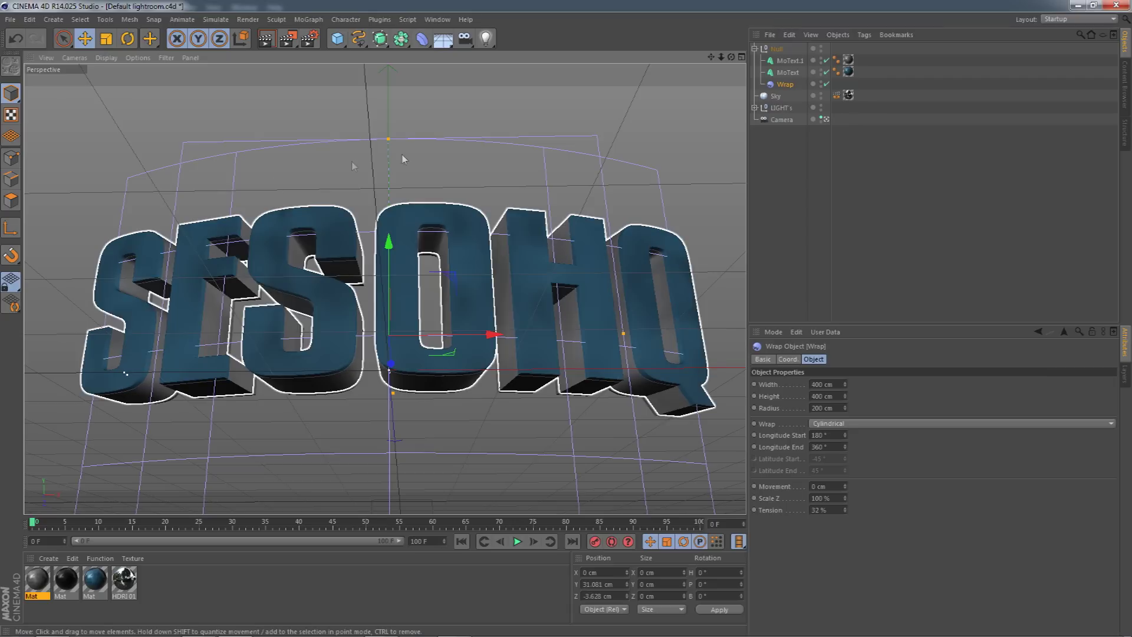
Set the horizontal letter spacing of both MoText objects to -5 cm
{"action": "left_click", "coordinate": [789, 60]}
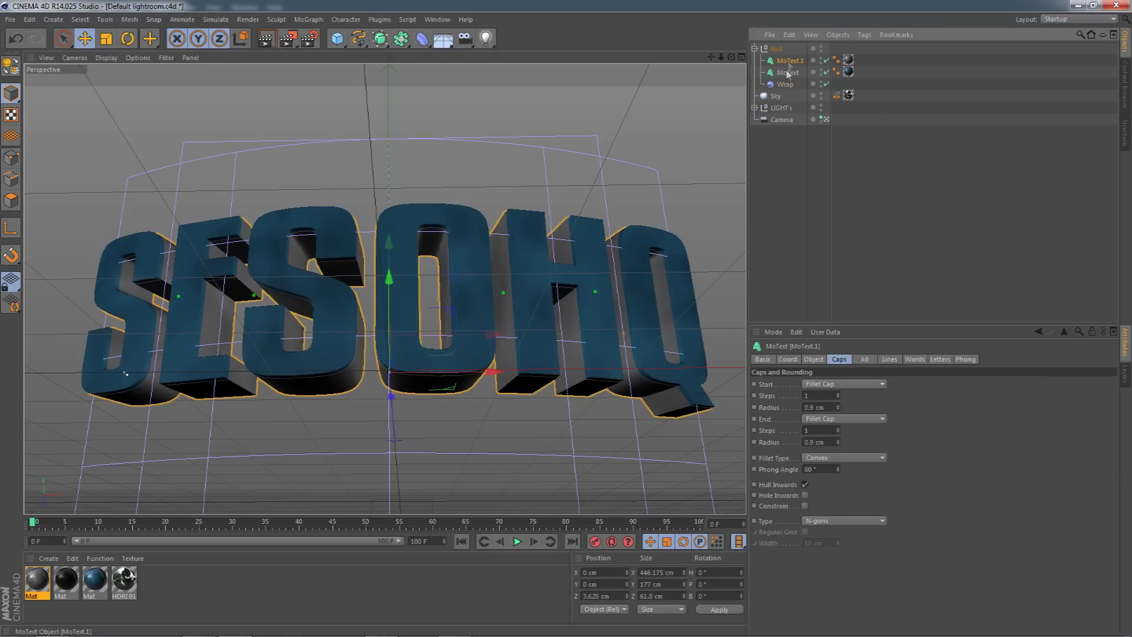
{"action": "left_click", "coordinate": [788, 72], "text": "ctrl"}
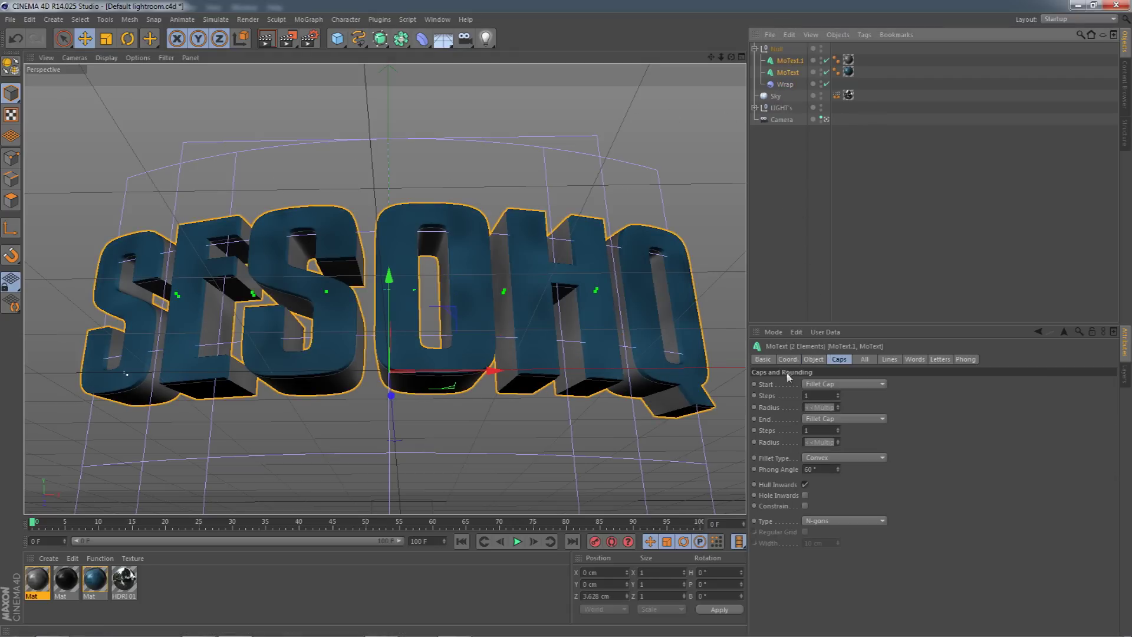
{"action": "left_click", "coordinate": [812, 359]}
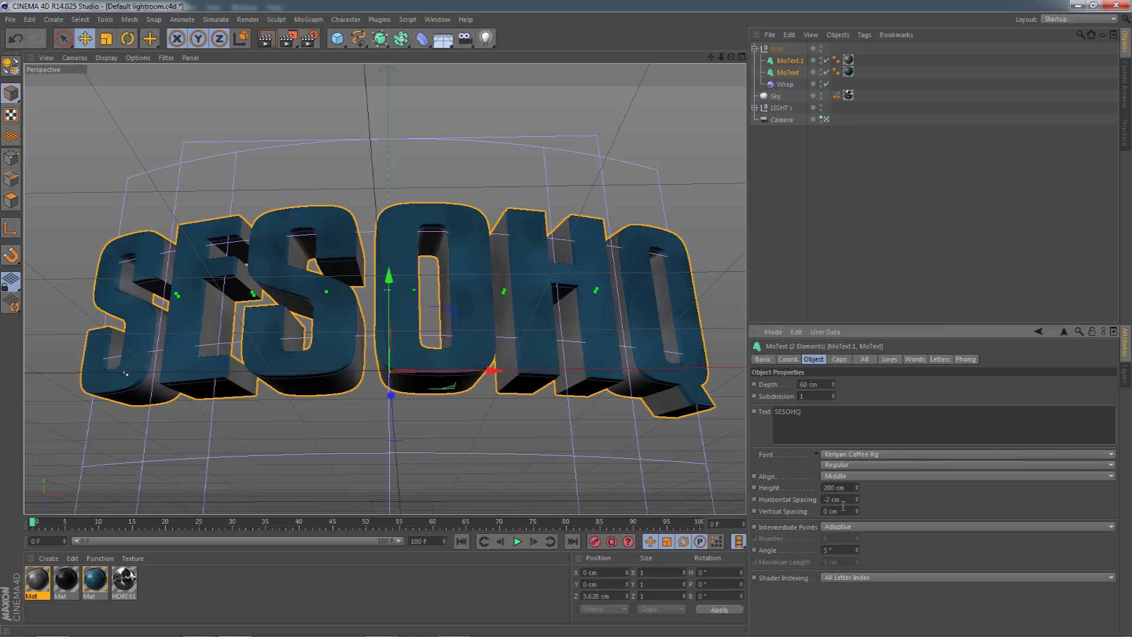
{"action": "left_click", "coordinate": [844, 500]}
{"action": "scroll", "coordinate": [844, 500], "scroll_direction": "down", "scroll_amount": 8}
{"action": "scroll", "coordinate": [845, 502], "scroll_direction": "up", "scroll_amount": 5}
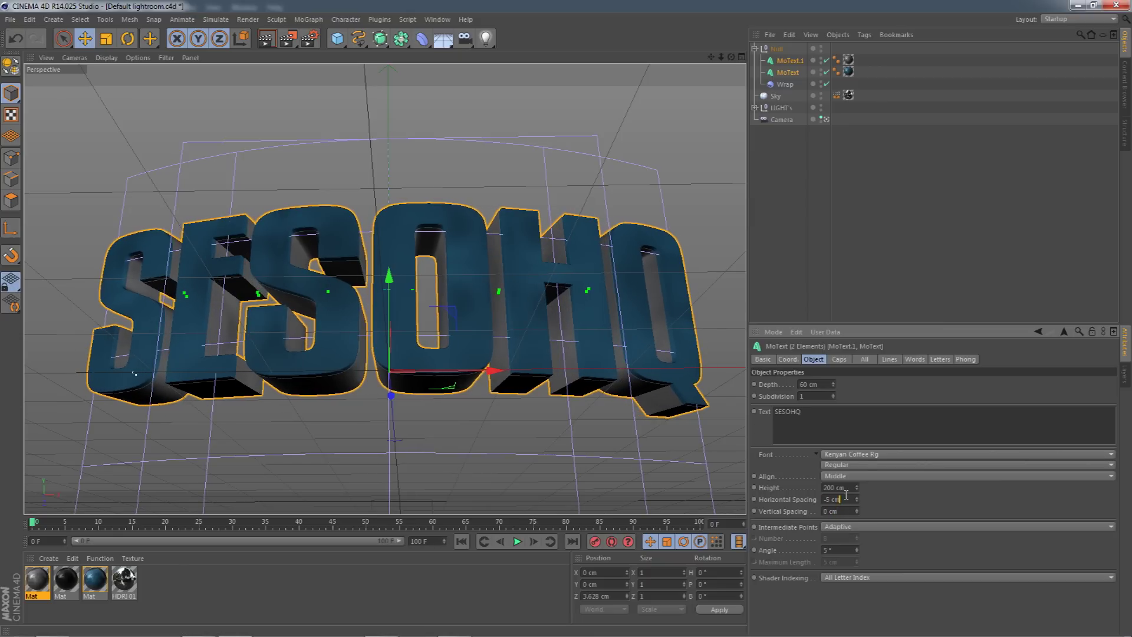
Fine-tune the Wrap deformer's tension so the SESOHQ text curves slightly more, and deselect it
{"action": "left_click", "coordinate": [757, 50]}
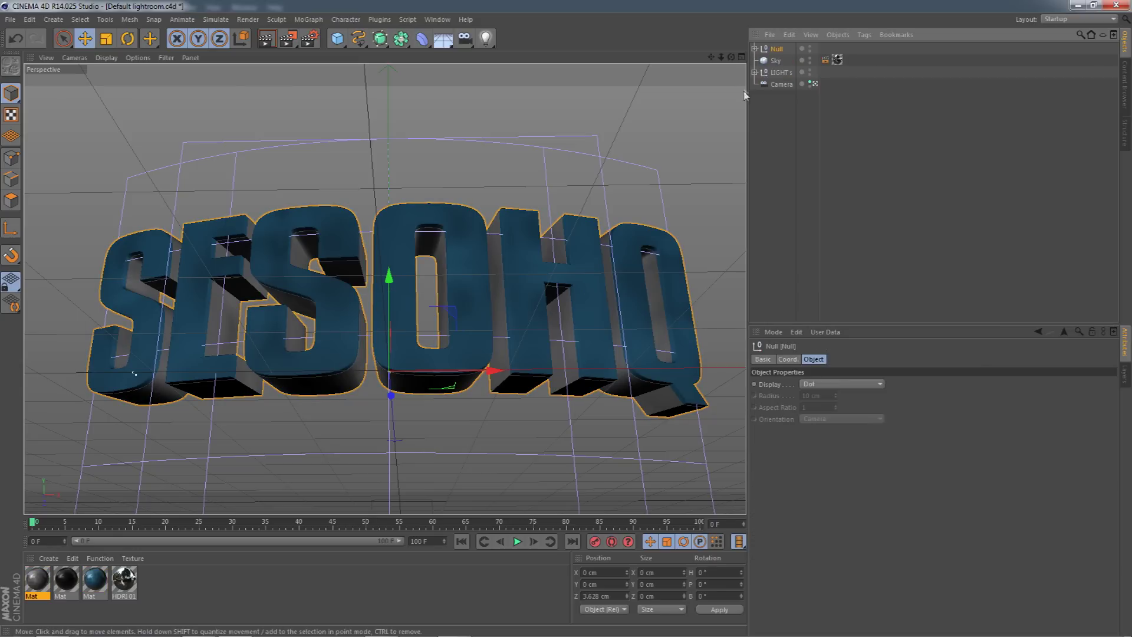
{"action": "left_click", "coordinate": [782, 85]}
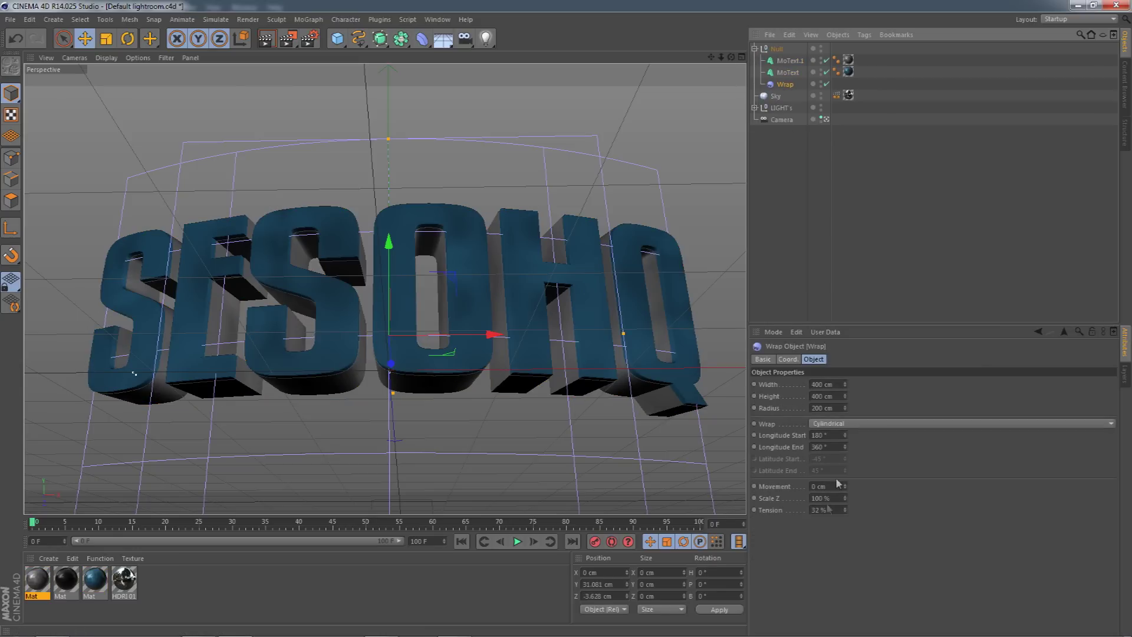
{"action": "double_click", "coordinate": [826, 510]}
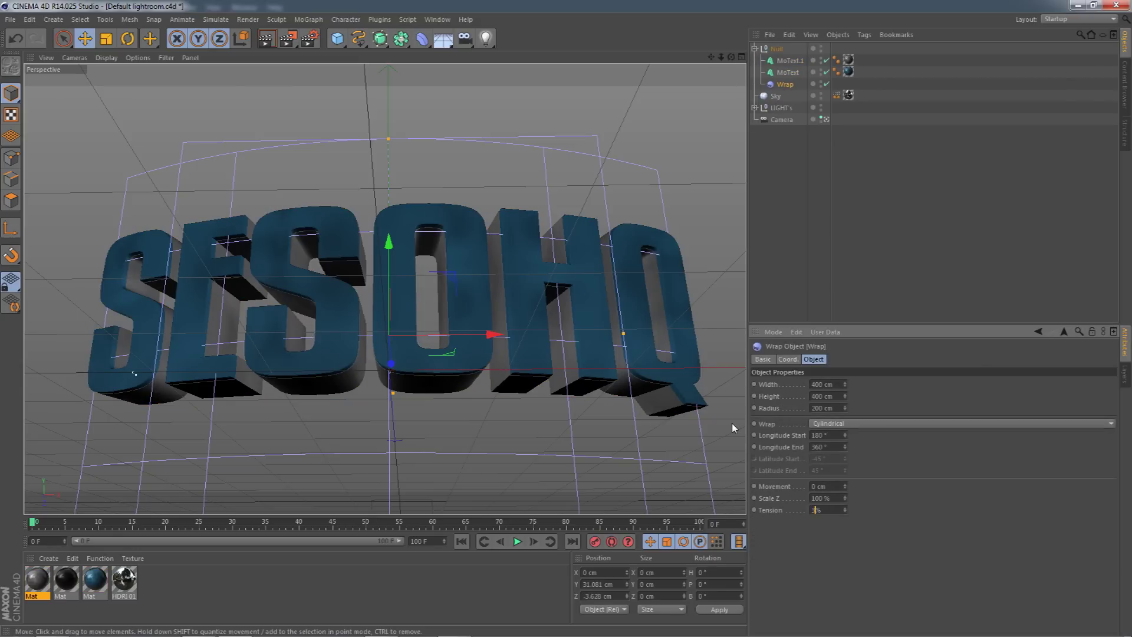
{"action": "left_click", "coordinate": [771, 305]}
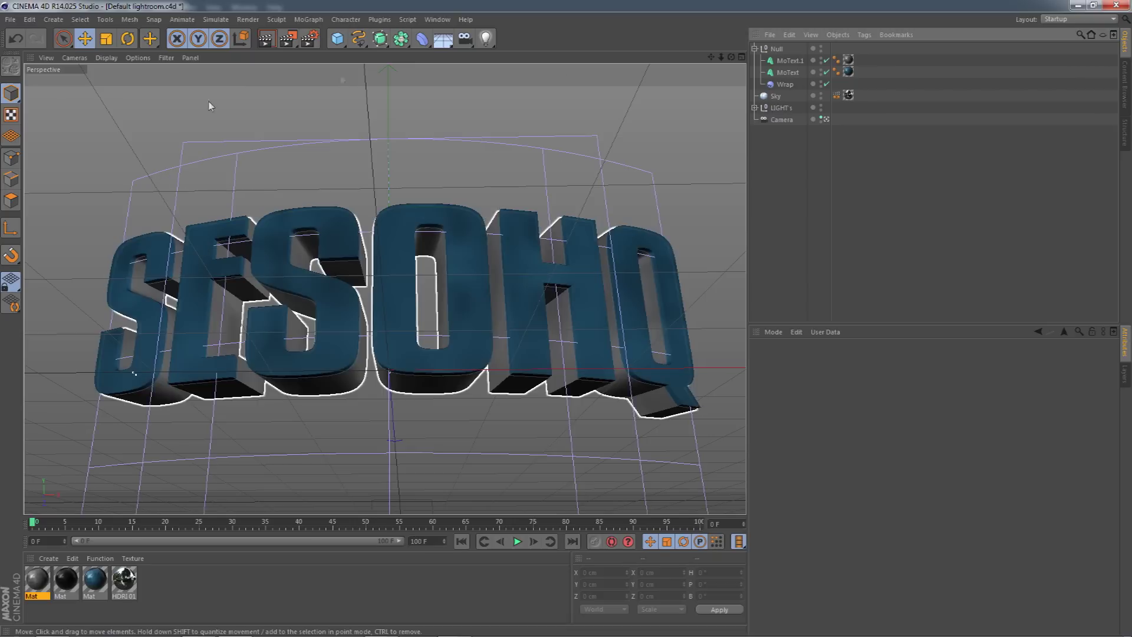
Duplicate MoText.1 and MoText together and place the copies inside the null with the Wrap deformer
{"action": "left_click", "coordinate": [786, 60]}
{"action": "left_click", "coordinate": [786, 72], "text": "ctrl"}
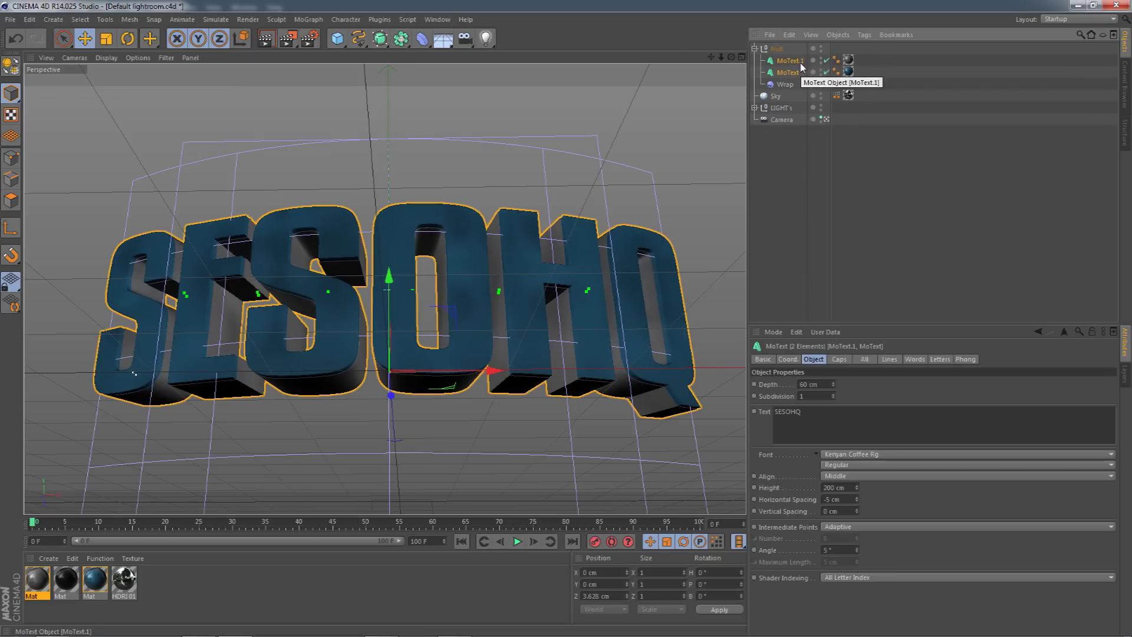
{"action": "left_click_drag", "start_coordinate": [801, 72], "coordinate": [785, 52], "text": "ctrl"}
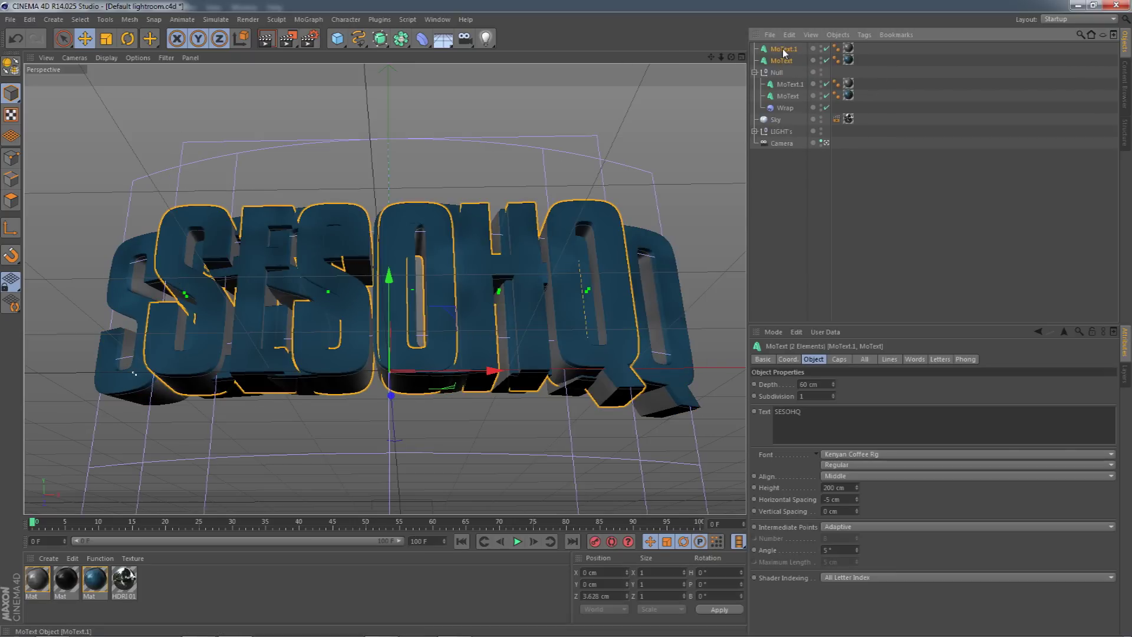
{"action": "left_click_drag", "start_coordinate": [787, 76], "coordinate": [788, 74]}
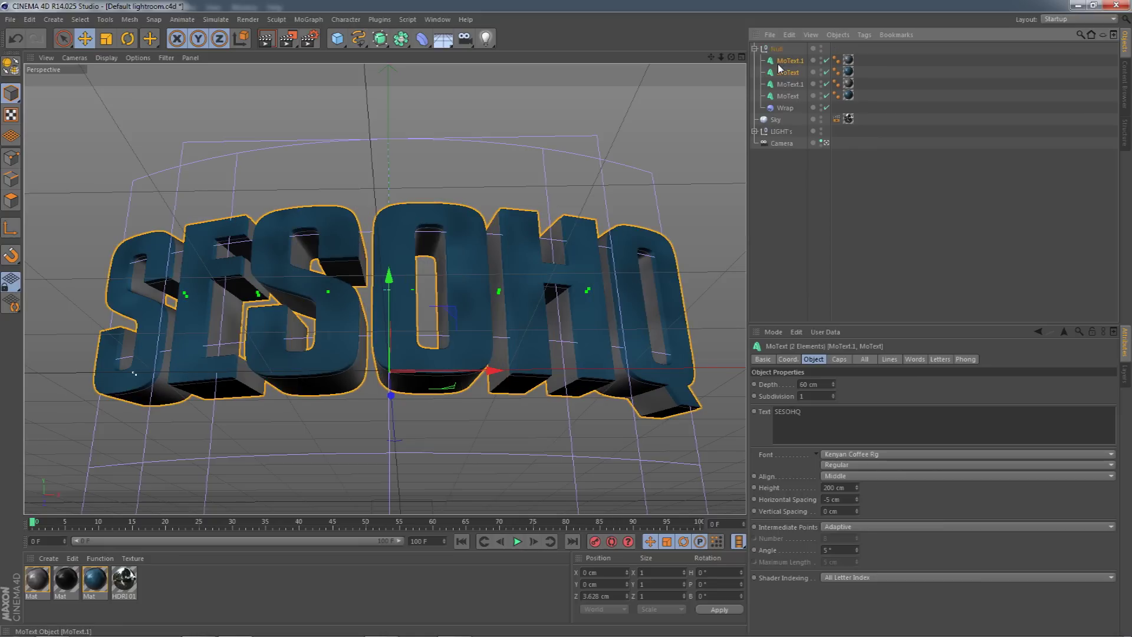
Change the text of the duplicated MoText objects to "OFFICIAL CHANNEL OF"
{"action": "left_click", "coordinate": [808, 413]}
{"action": "key", "text": "ctrl+a"}
{"action": "type", "text": "OFFICIAL CHANNEL OF"}
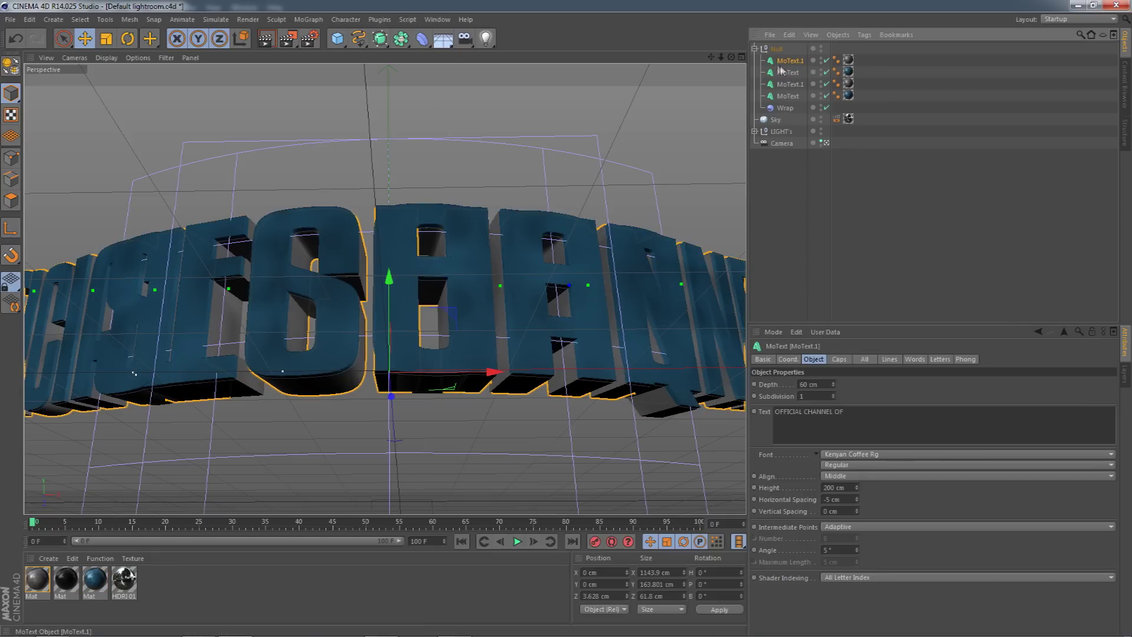
Scale both duplicated texts down to a height of about 43 cm and raise them above SESOHQ to about 168 cm on Y
{"action": "left_click", "coordinate": [107, 39]}
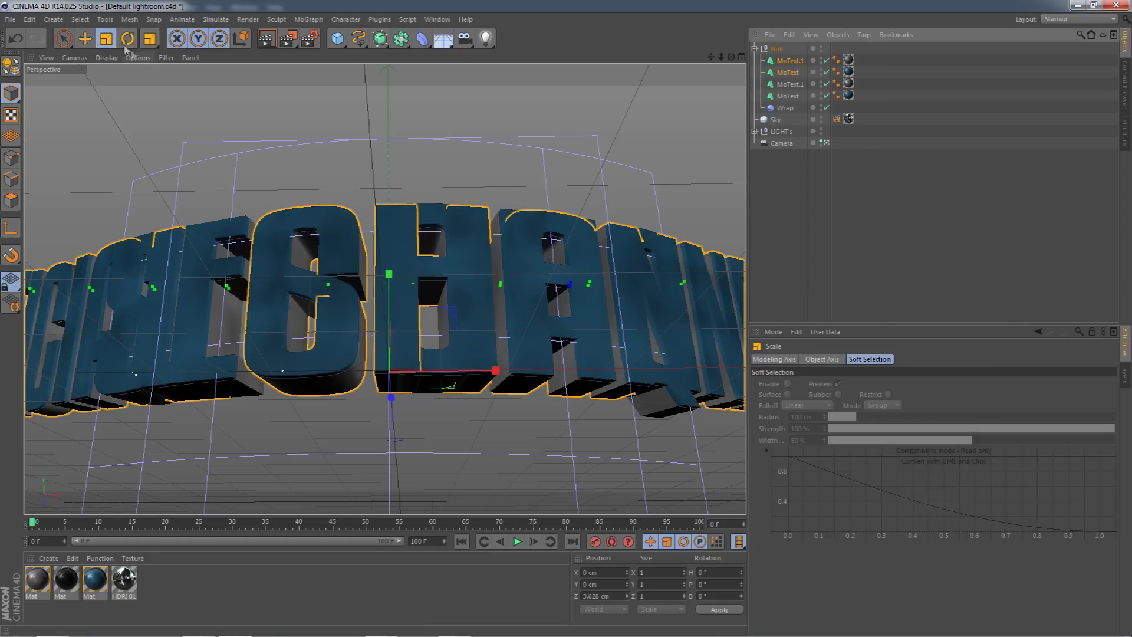
{"action": "left_click_drag", "start_coordinate": [481, 114], "coordinate": [113, 115]}
{"action": "left_click_drag", "start_coordinate": [299, 315], "coordinate": [209, 316]}
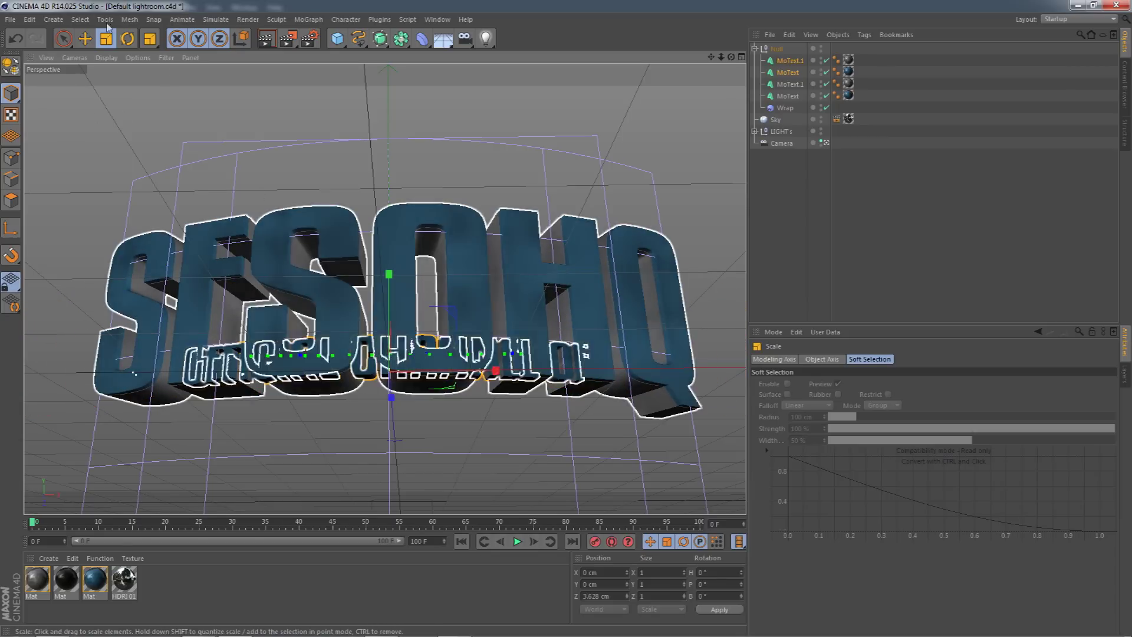
{"action": "key", "text": "e"}
{"action": "left_click_drag", "start_coordinate": [391, 296], "coordinate": [393, 126]}
Duplicate the grey Mat material and set the copy's color to white, RGB 255, 255, 255
{"action": "left_click", "coordinate": [848, 72]}
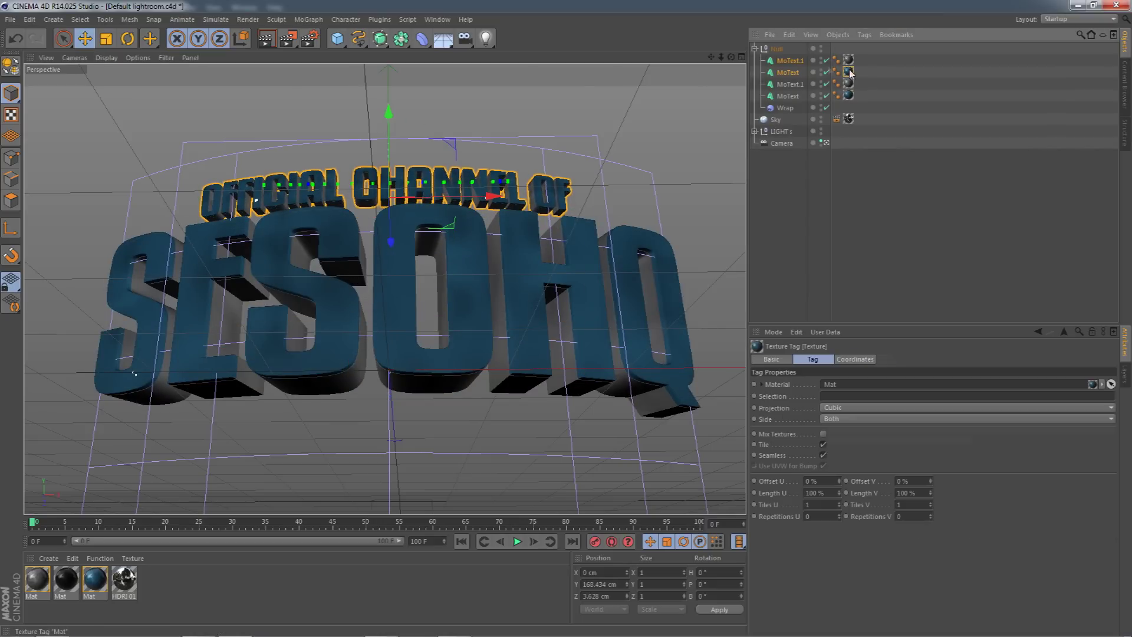
{"action": "left_click", "coordinate": [40, 581]}
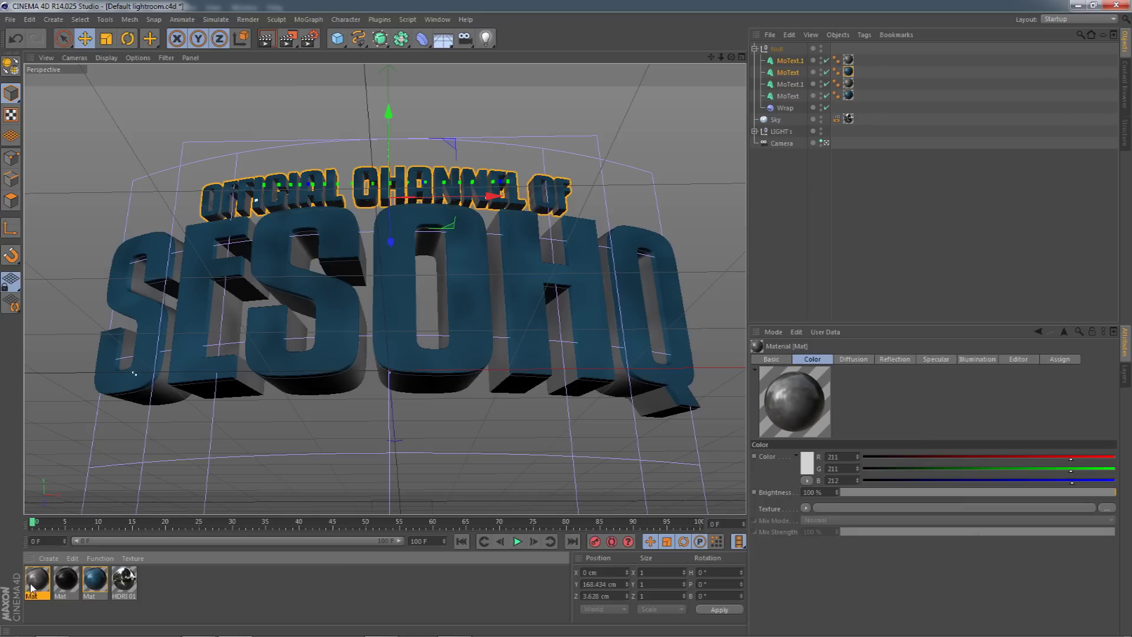
{"action": "left_click_drag", "start_coordinate": [43, 588], "coordinate": [47, 587], "text": "ctrl"}
{"action": "double_click", "coordinate": [41, 584]}
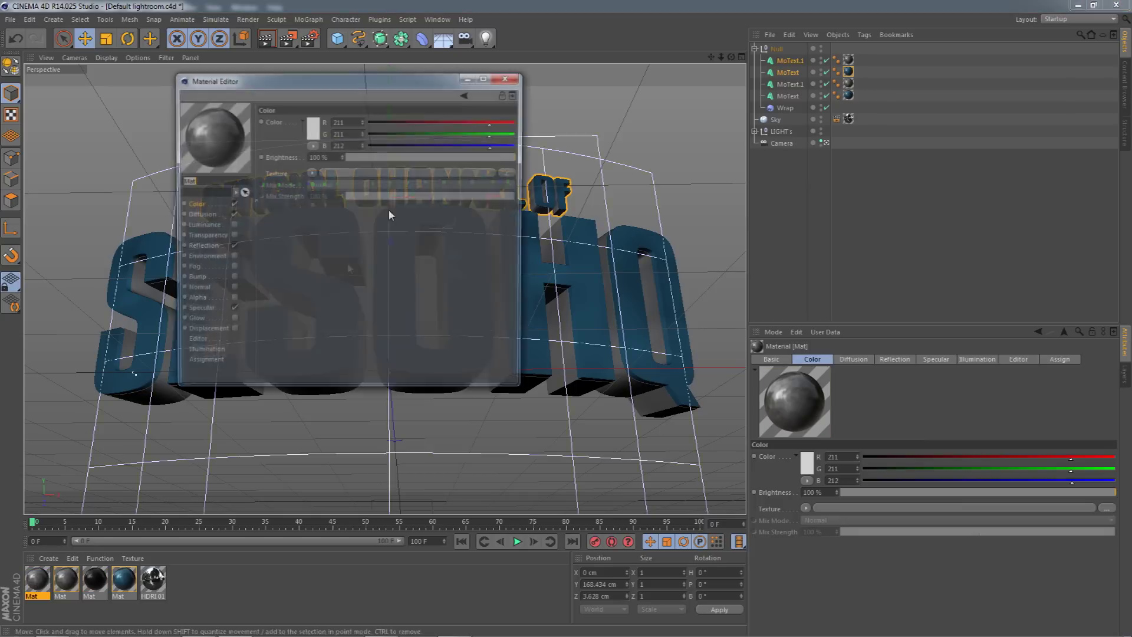
{"action": "left_click", "coordinate": [510, 134]}
{"action": "left_click", "coordinate": [511, 145]}
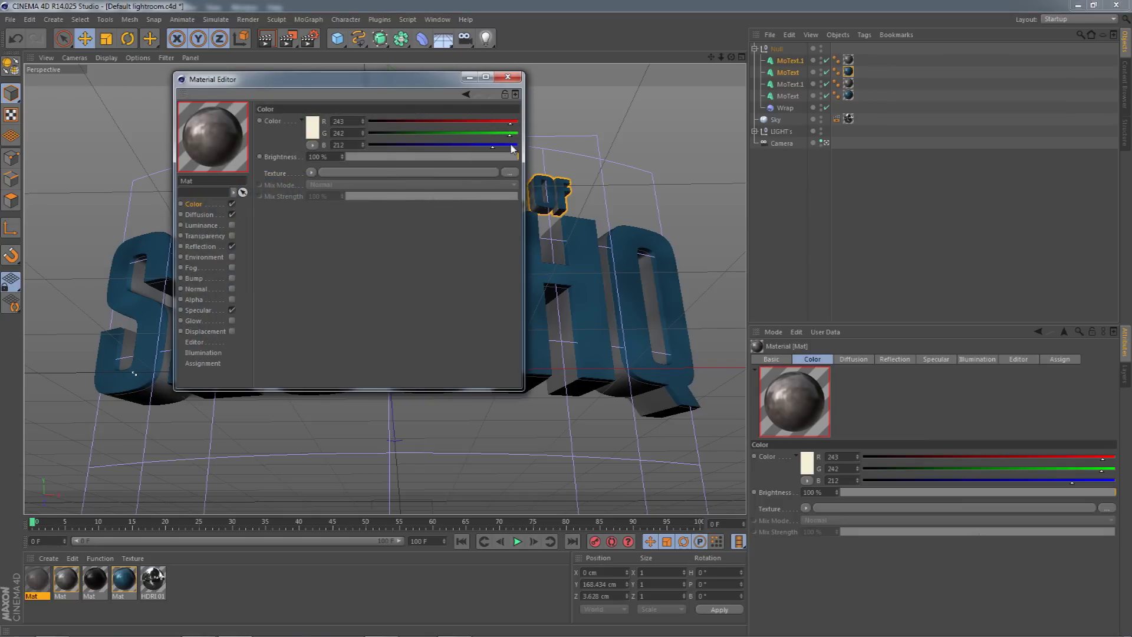
{"action": "left_click", "coordinate": [511, 145]}
{"action": "left_click_drag", "start_coordinate": [511, 124], "coordinate": [534, 142]}
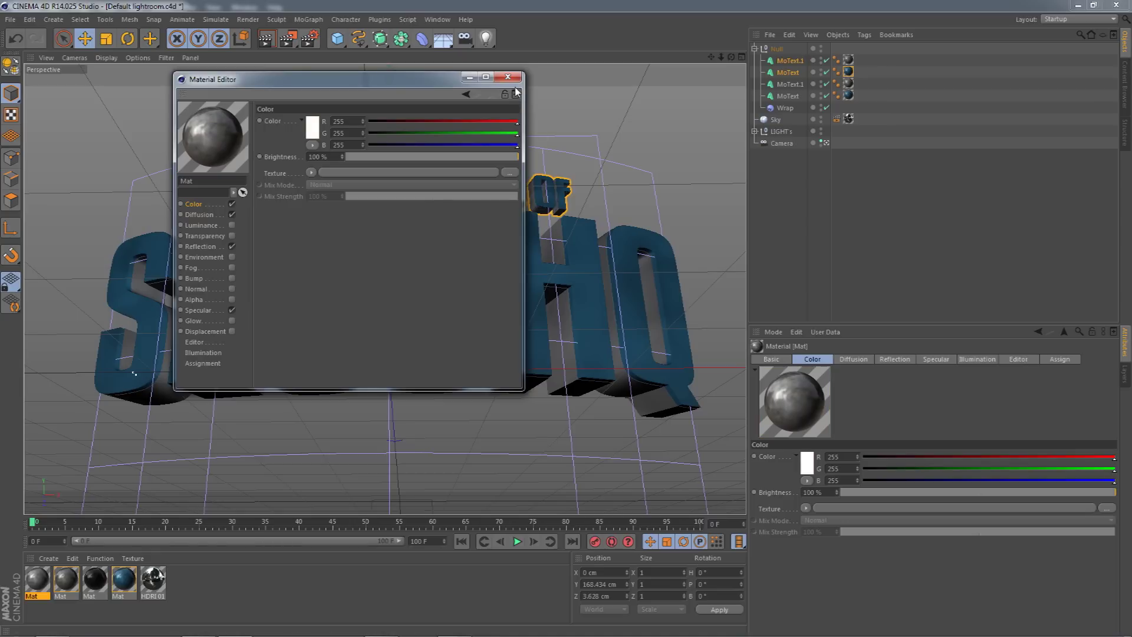
{"action": "left_click", "coordinate": [507, 77]}
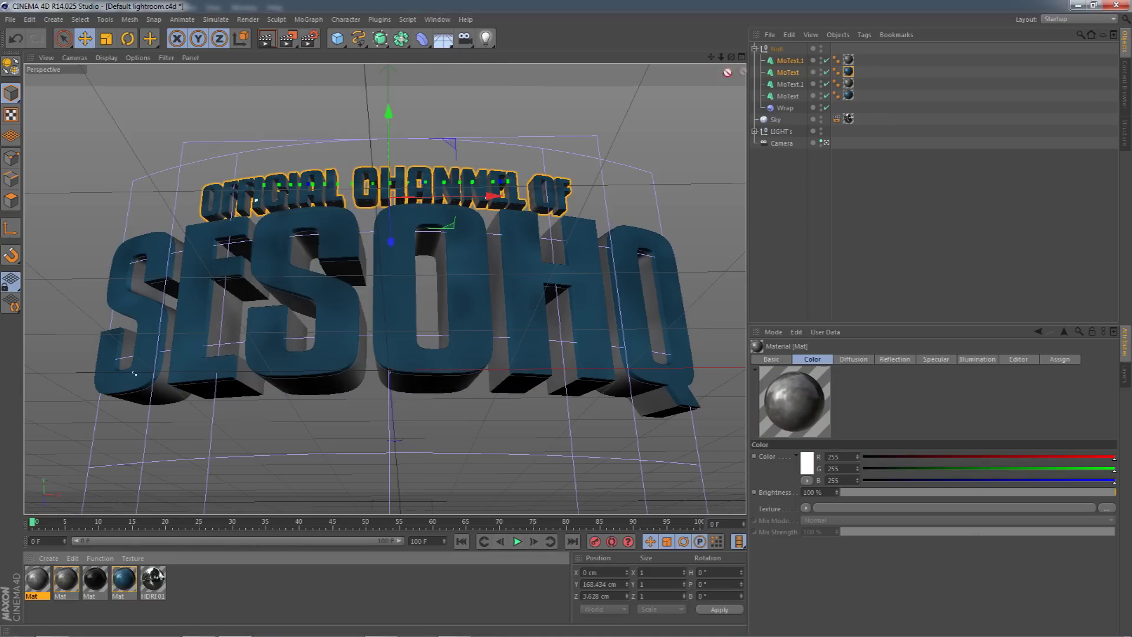
Apply the new white material to the small text's front object and the black material to its MoText.1 backing
{"action": "left_click_drag", "start_coordinate": [848, 72], "coordinate": [848, 73]}
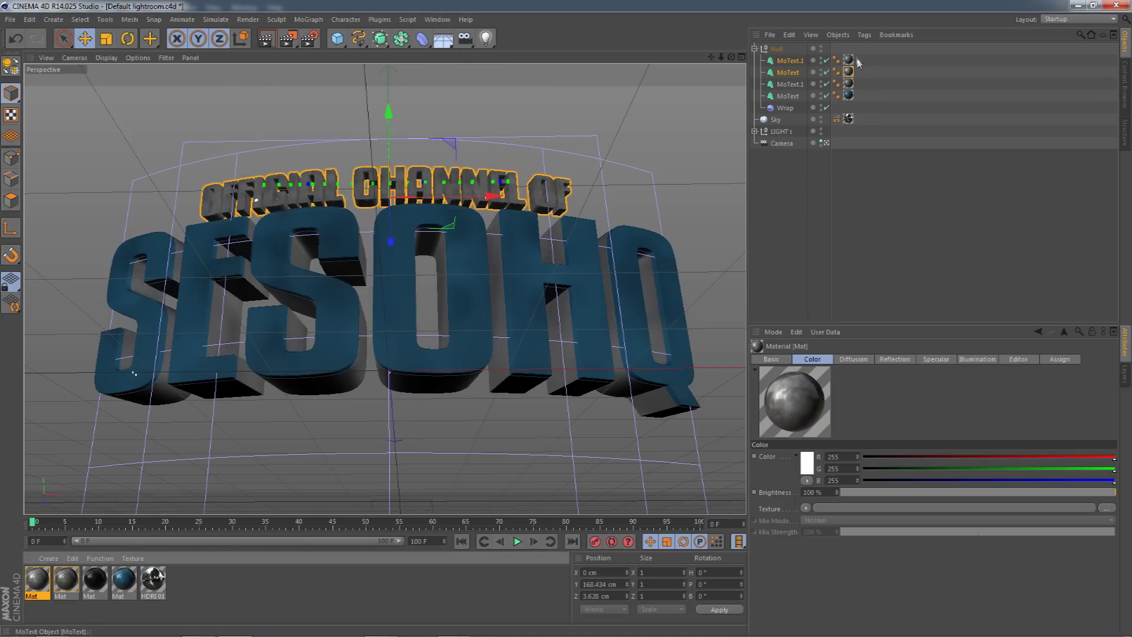
{"action": "left_click", "coordinate": [848, 60]}
{"action": "left_click", "coordinate": [95, 581]}
{"action": "left_click_drag", "start_coordinate": [95, 584], "coordinate": [849, 61]}
{"action": "left_click", "coordinate": [807, 161]}
{"action": "left_click", "coordinate": [826, 142]}
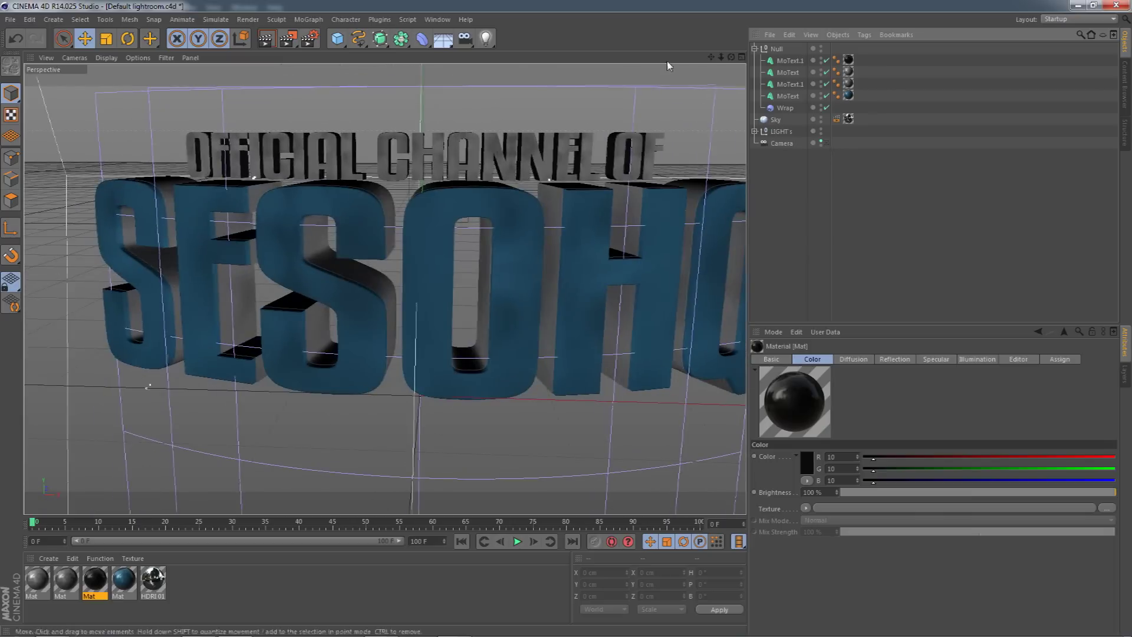
Shift both OFFICIAL CHANNEL OF text objects to about 3.9 cm on the X axis and return to the scene camera view
{"action": "left_click_drag", "start_coordinate": [731, 57], "coordinate": [1088, 97]}
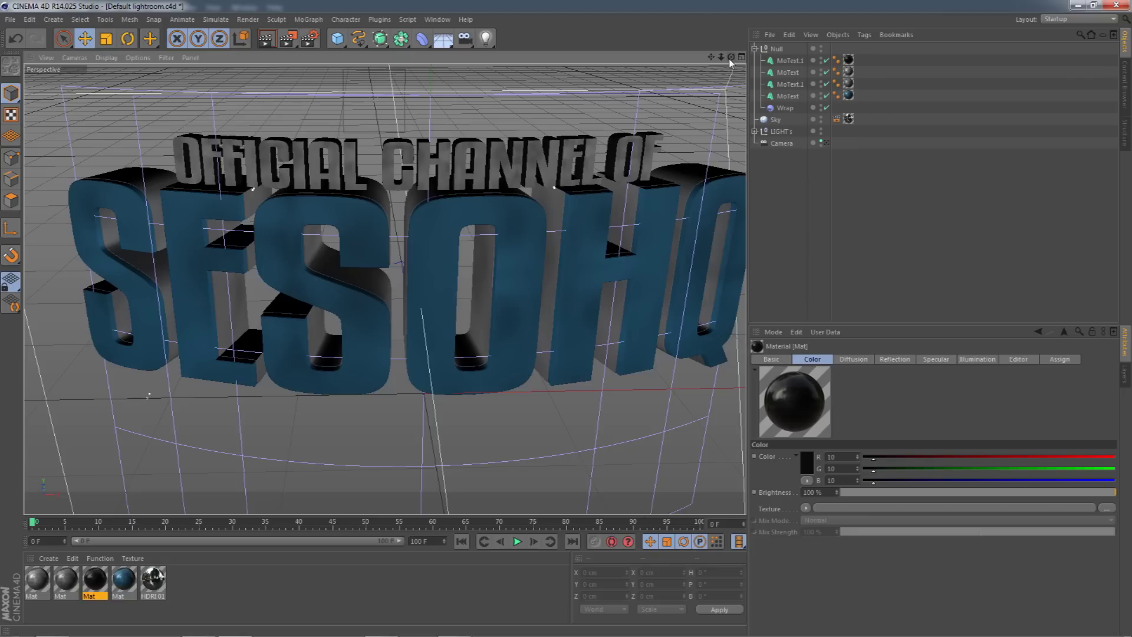
{"action": "mouse_move", "coordinate": [731, 59]}
{"action": "left_mouse_down"}
{"action": "mouse_move", "coordinate": [723, 23]}
{"action": "mouse_move", "coordinate": [701, 55]}
{"action": "mouse_move", "coordinate": [673, 62]}
{"action": "mouse_move", "coordinate": [719, 46]}
{"action": "left_mouse_up"}
{"action": "left_click", "coordinate": [789, 61]}
{"action": "left_click", "coordinate": [788, 73], "text": "ctrl"}
{"action": "left_click_drag", "start_coordinate": [486, 171], "coordinate": [492, 173]}
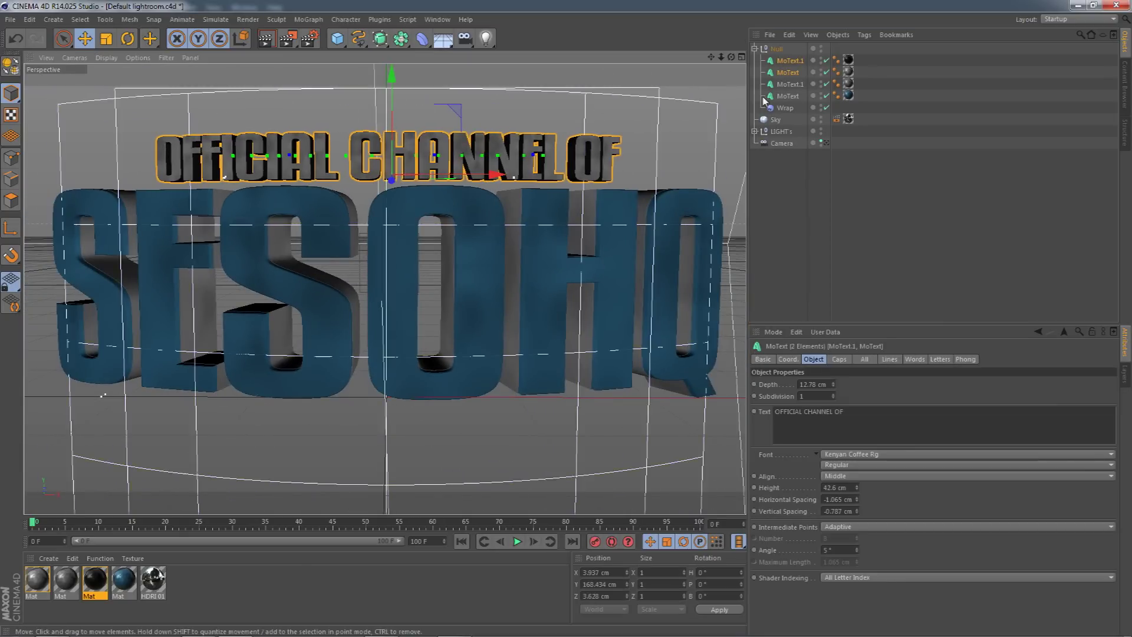
{"action": "left_click", "coordinate": [754, 49]}
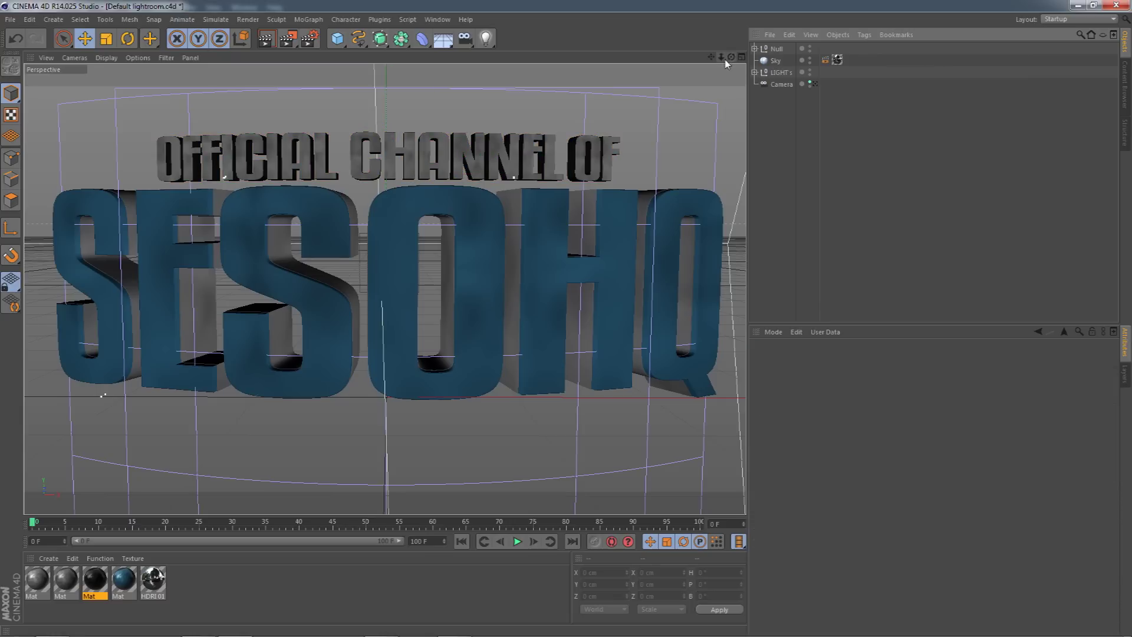
{"action": "left_click", "coordinate": [813, 84]}
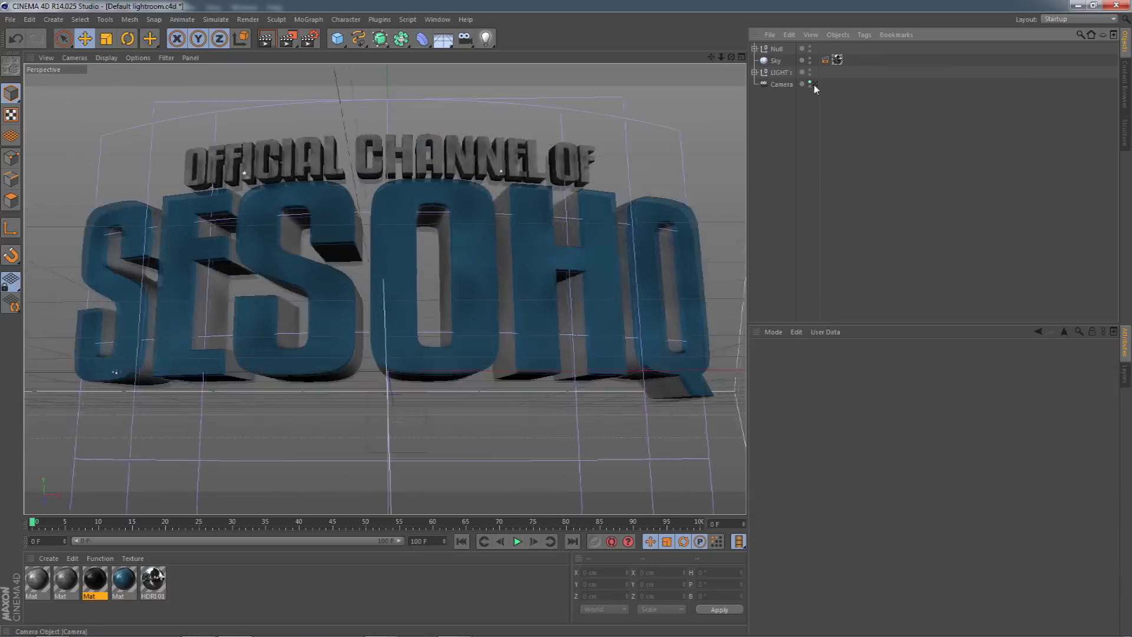
Add a Taper deformer to the text Null group, raise it along Y, and increase its strength to narrow the lettering's top
{"action": "left_click", "coordinate": [755, 49]}
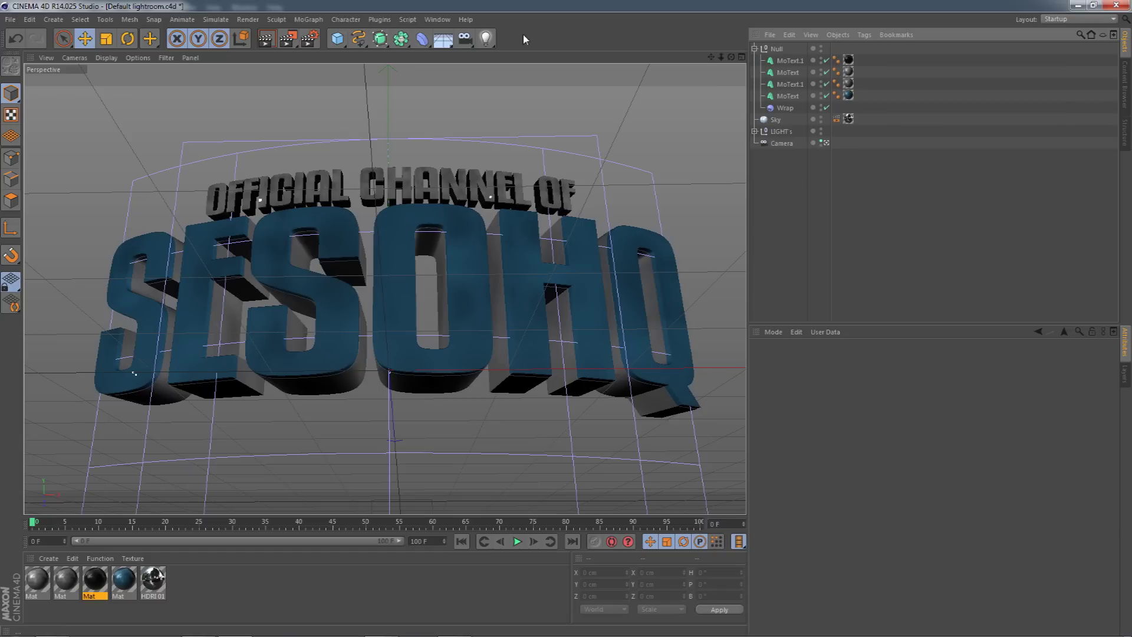
{"action": "left_click_drag", "start_coordinate": [444, 39], "coordinate": [763, 69]}
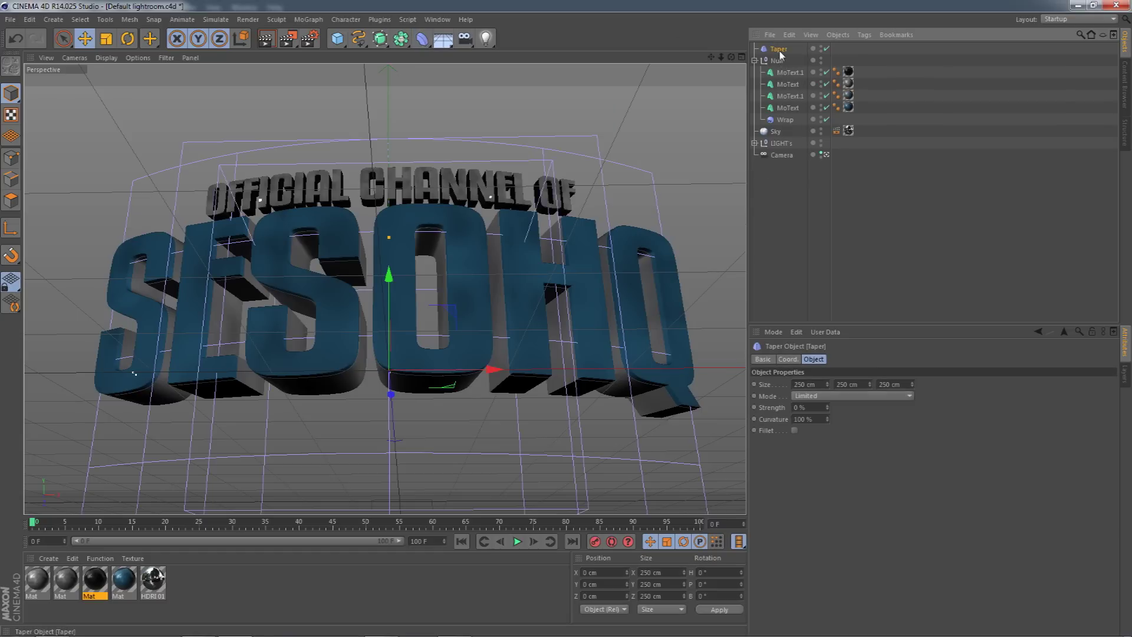
{"action": "left_click_drag", "start_coordinate": [784, 125], "coordinate": [784, 127]}
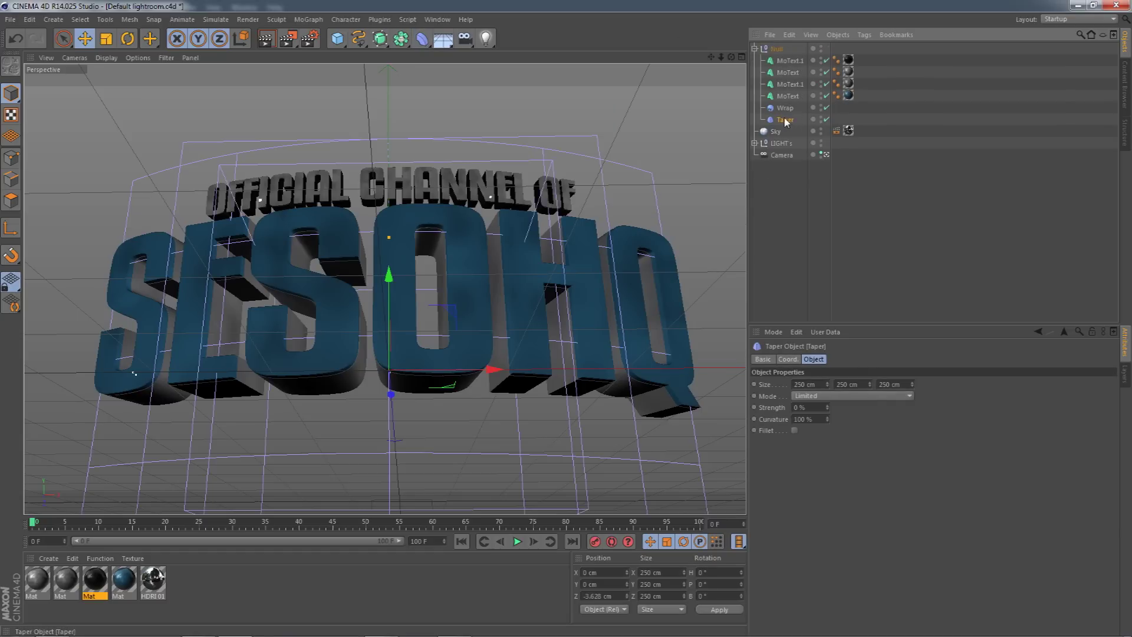
{"action": "left_click_drag", "start_coordinate": [390, 276], "coordinate": [386, 227]}
{"action": "mouse_move", "coordinate": [826, 405]}
{"action": "left_mouse_down"}
{"action": "mouse_move", "coordinate": [866, 405]}
{"action": "mouse_move", "coordinate": [831, 405]}
{"action": "left_mouse_up"}
{"action": "left_click", "coordinate": [831, 200]}
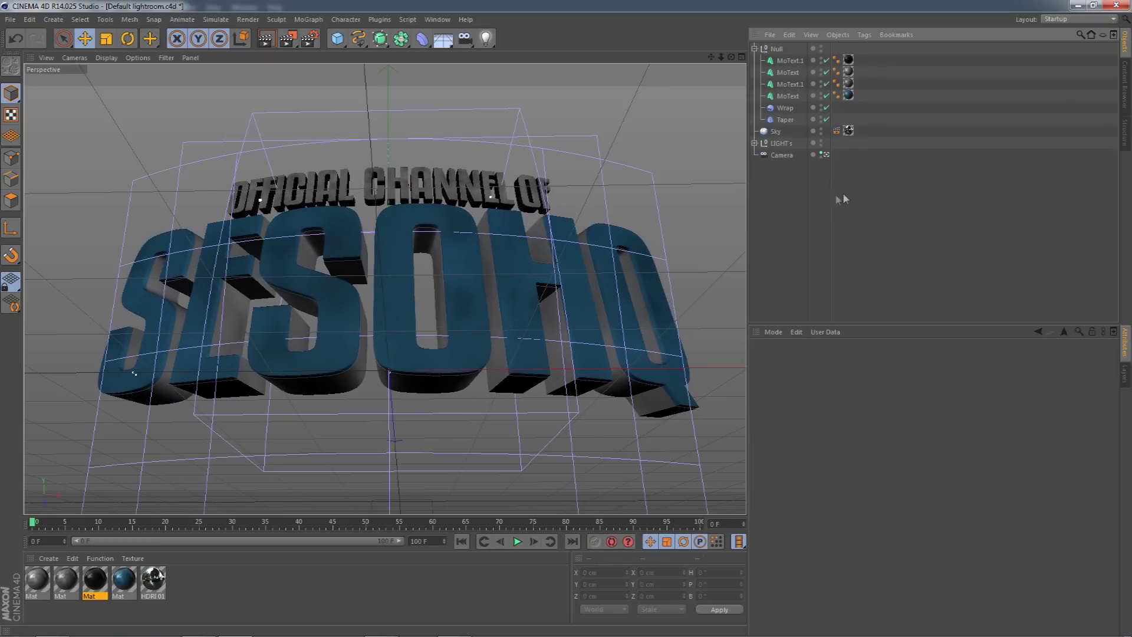
Render a preview of the tapered text and review the Sharpen Filter in the render settings
{"action": "left_click", "coordinate": [267, 40]}
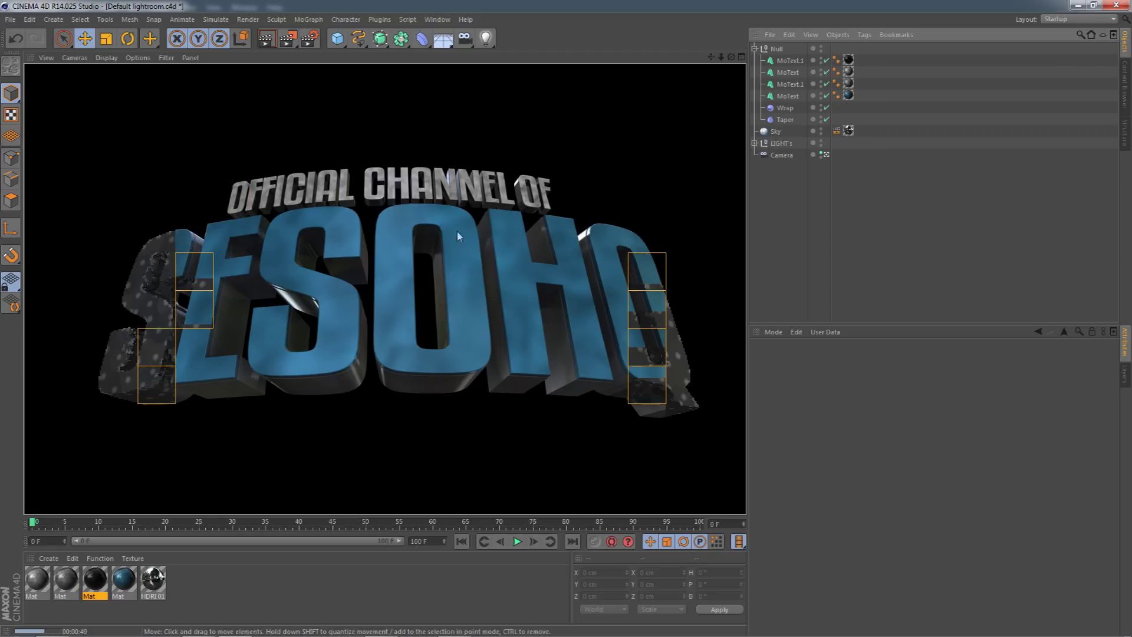
{"action": "left_click", "coordinate": [309, 39]}
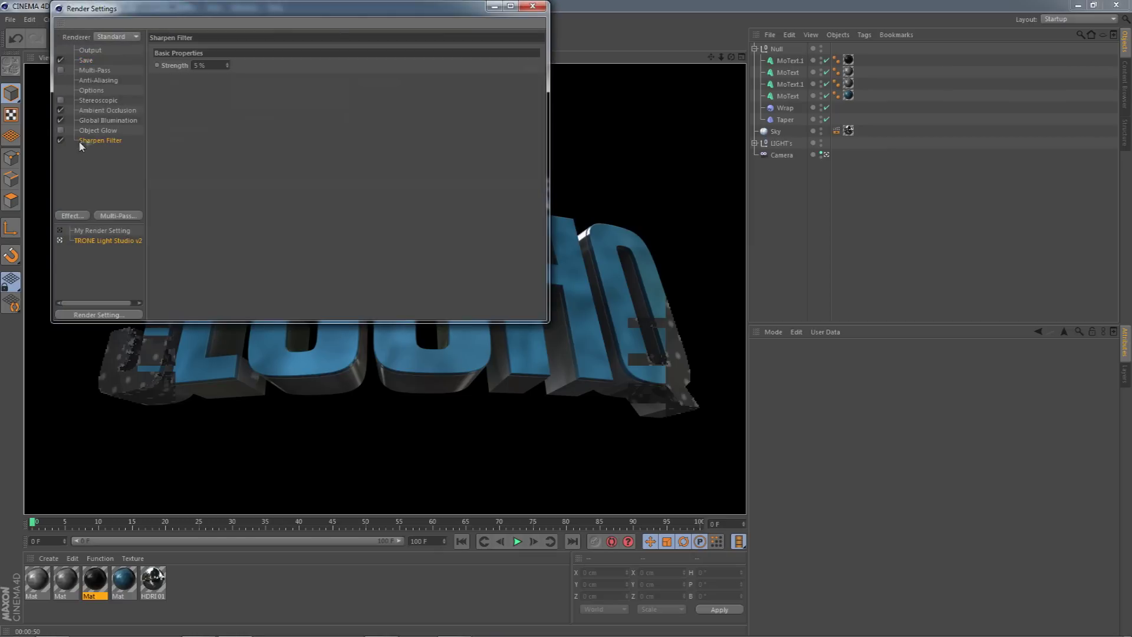
{"action": "left_click", "coordinate": [532, 6]}
Leave the scene camera, add an omni light, position it in front of the text, and set its intensity to 10%
{"action": "left_click", "coordinate": [827, 154]}
{"action": "left_click", "coordinate": [486, 39]}
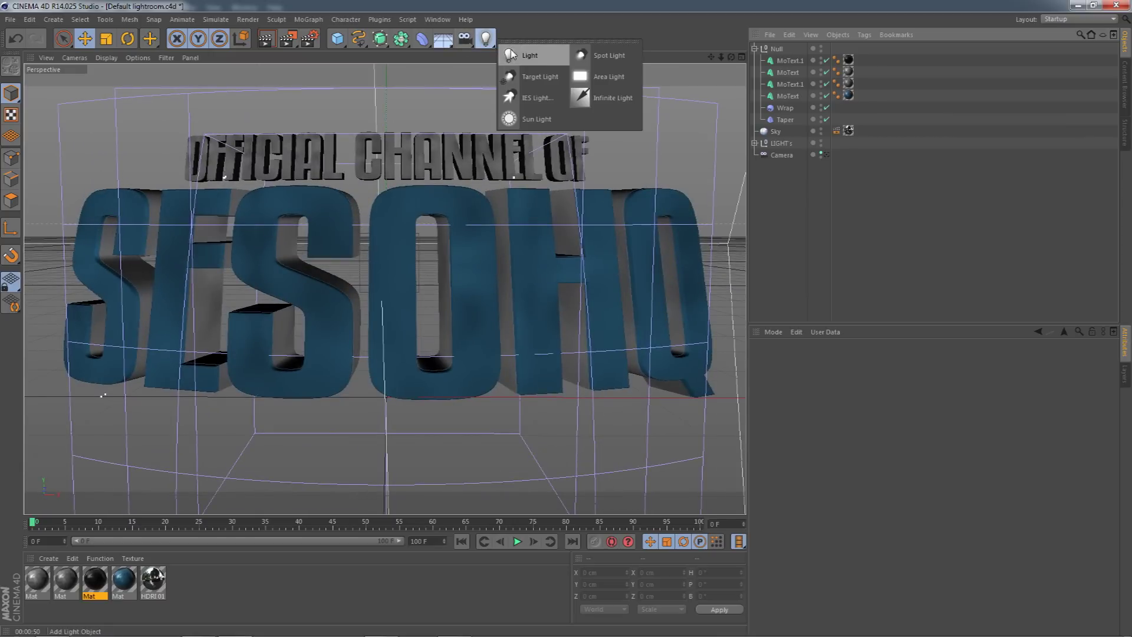
{"action": "left_click", "coordinate": [543, 55]}
{"action": "left_click_drag", "start_coordinate": [731, 57], "coordinate": [646, 59]}
{"action": "left_click_drag", "start_coordinate": [452, 372], "coordinate": [511, 356]}
{"action": "left_click_drag", "start_coordinate": [868, 430], "coordinate": [757, 430]}
{"action": "type", "text": "1"}
Place a duplicate of the light farther out in front of the text and return to the scene camera view
{"action": "left_click_drag", "start_coordinate": [512, 354], "coordinate": [565, 326]}
{"action": "left_click", "coordinate": [827, 178]}
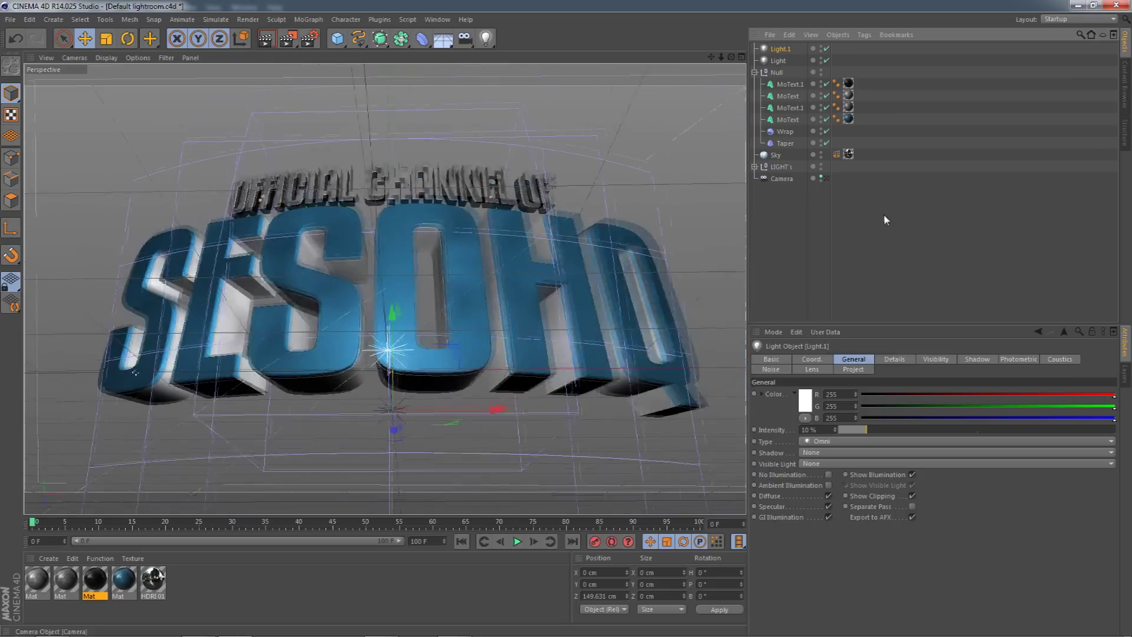
{"action": "left_click", "coordinate": [885, 220]}
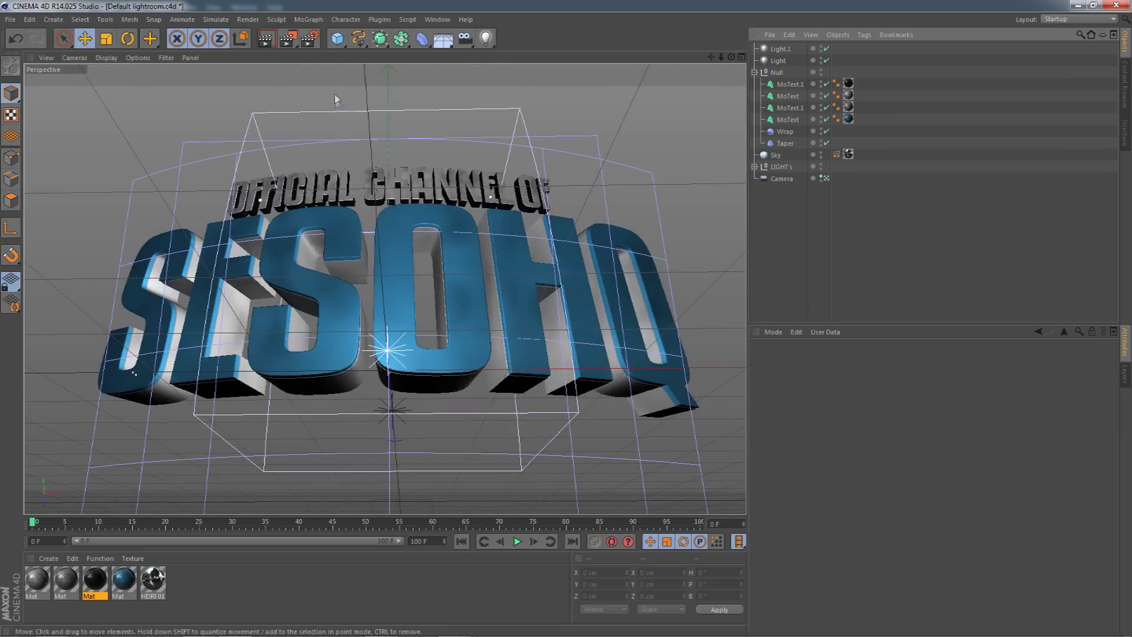
Check the finished example banner in Photoshop, return to Cinema 4D, and recolor the blue SESOHQ material to RGB 180, 22, 74
{"action": "left_click", "coordinate": [199, 623]}
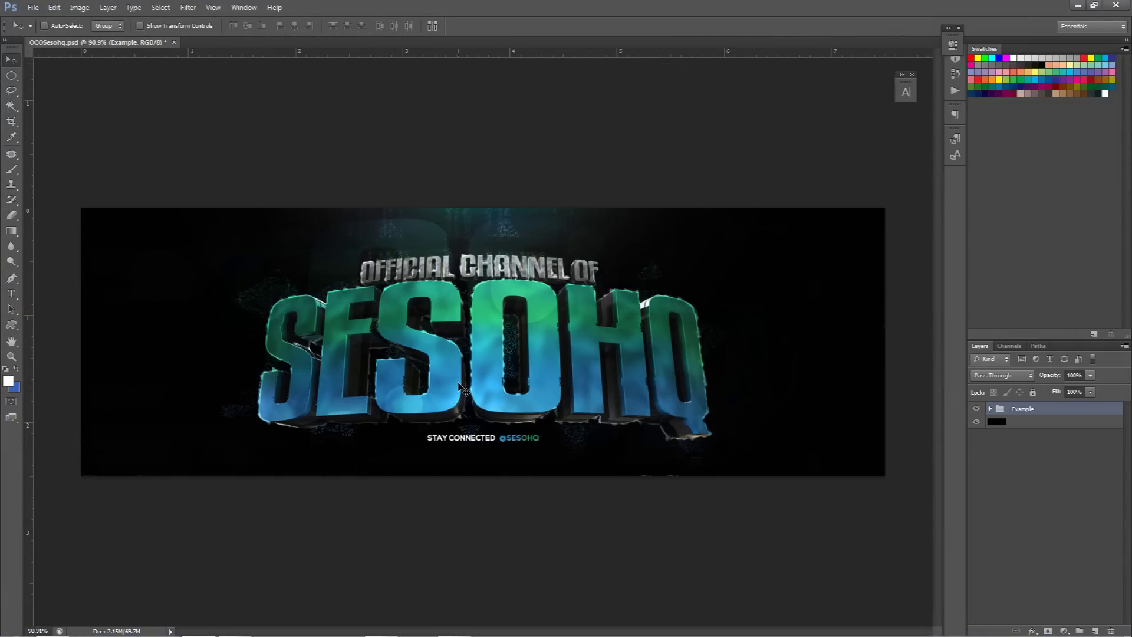
{"action": "left_click", "coordinate": [241, 619]}
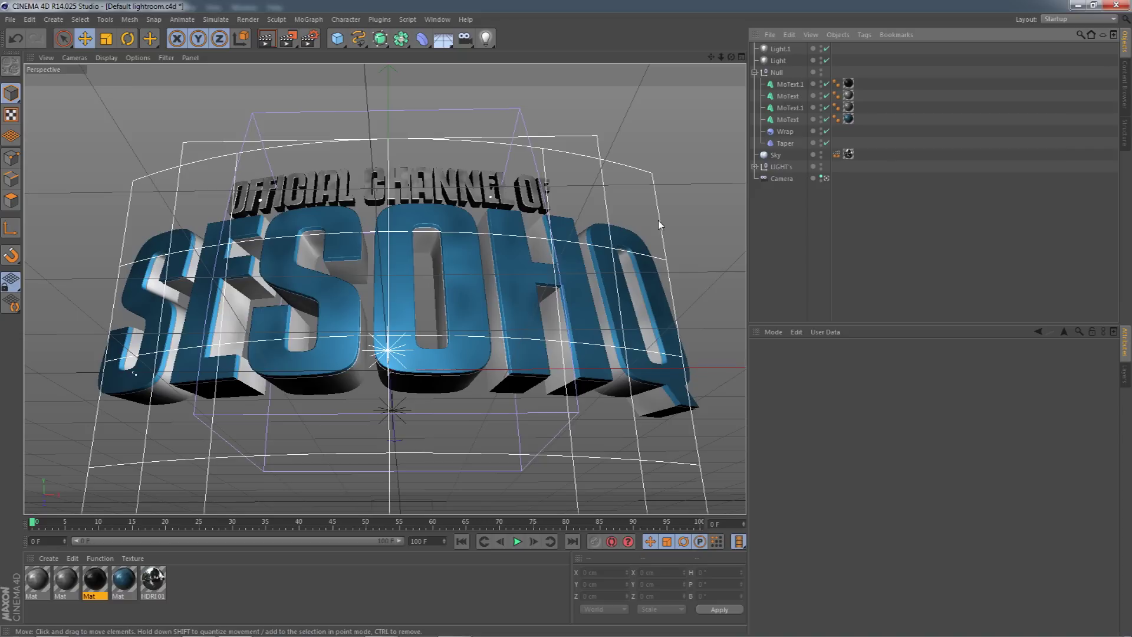
{"action": "double_click", "coordinate": [124, 580]}
{"action": "left_click_drag", "start_coordinate": [430, 123], "coordinate": [382, 139]}
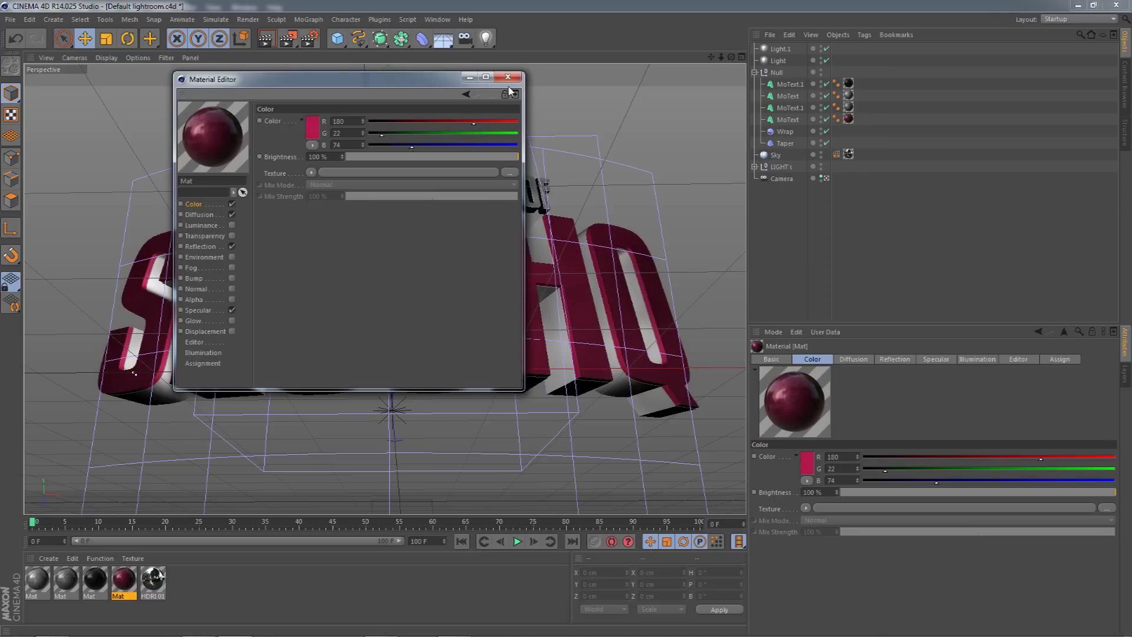
{"action": "left_click", "coordinate": [508, 77]}
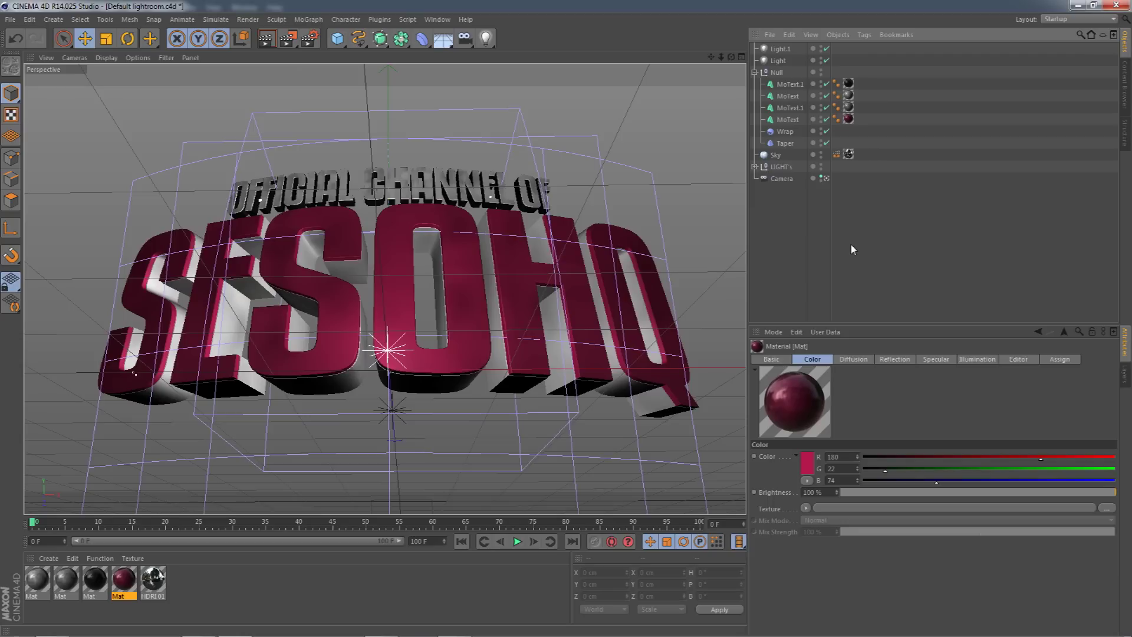
Review the Ambient Occlusion and Global Illumination render settings and set the output resolution to 200 pixels per inch
{"action": "left_click", "coordinate": [266, 38]}
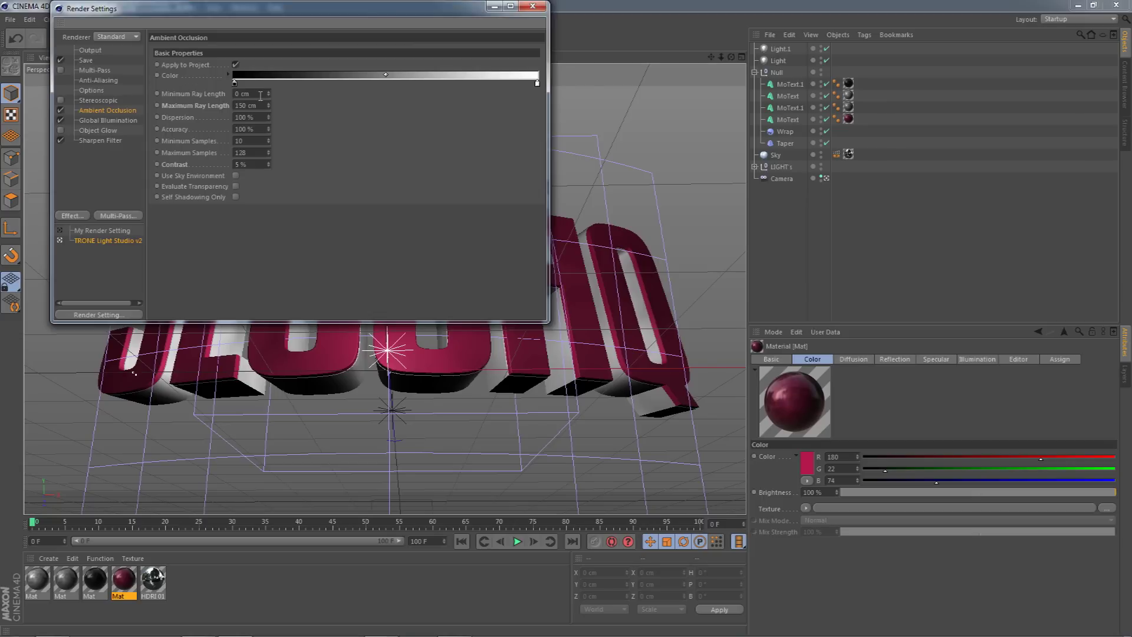
{"action": "left_click", "coordinate": [104, 120]}
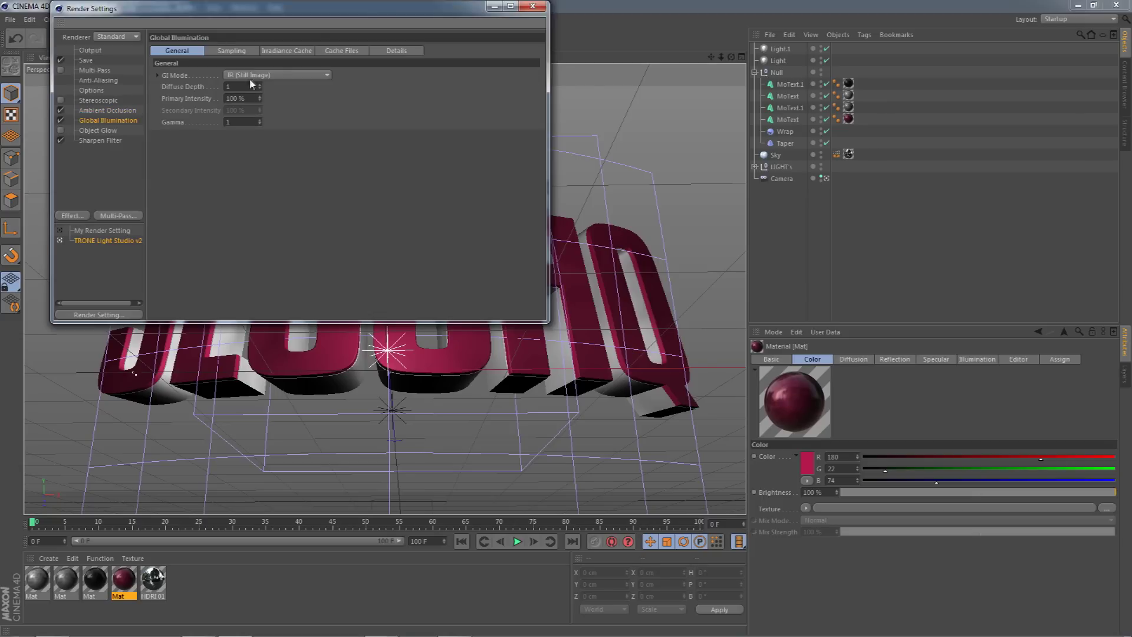
{"action": "left_click", "coordinate": [95, 51]}
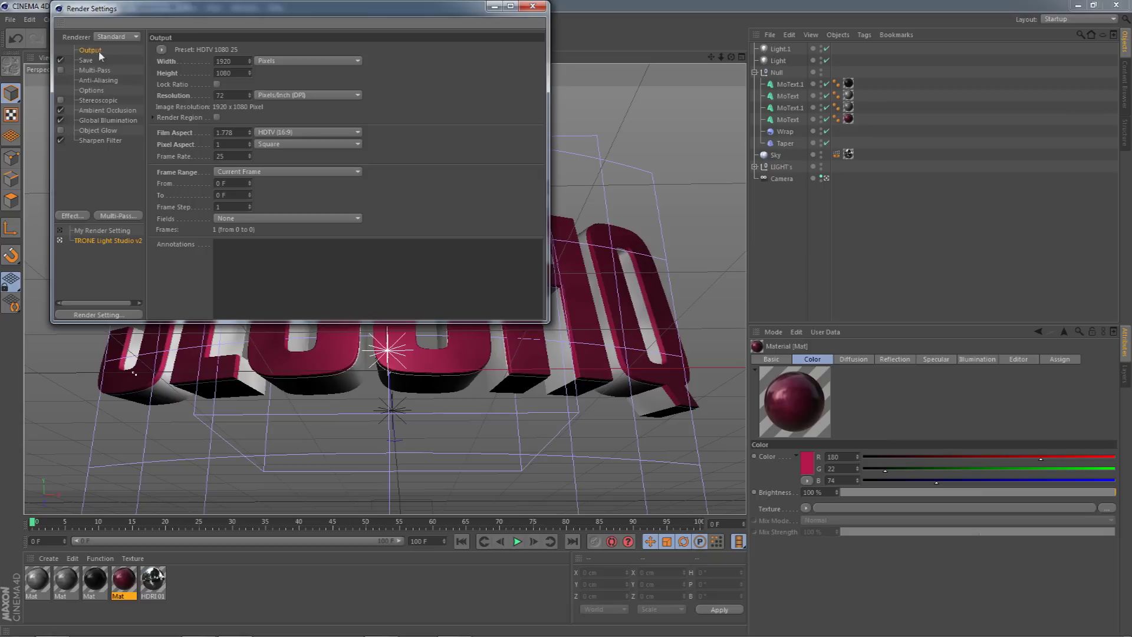
{"action": "double_click", "coordinate": [246, 94]}
{"action": "type", "text": "200"}
{"action": "key", "text": "Return"}
Review the render's save file path, the available formats and the PNG options, and close the render settings
{"action": "left_click", "coordinate": [89, 60]}
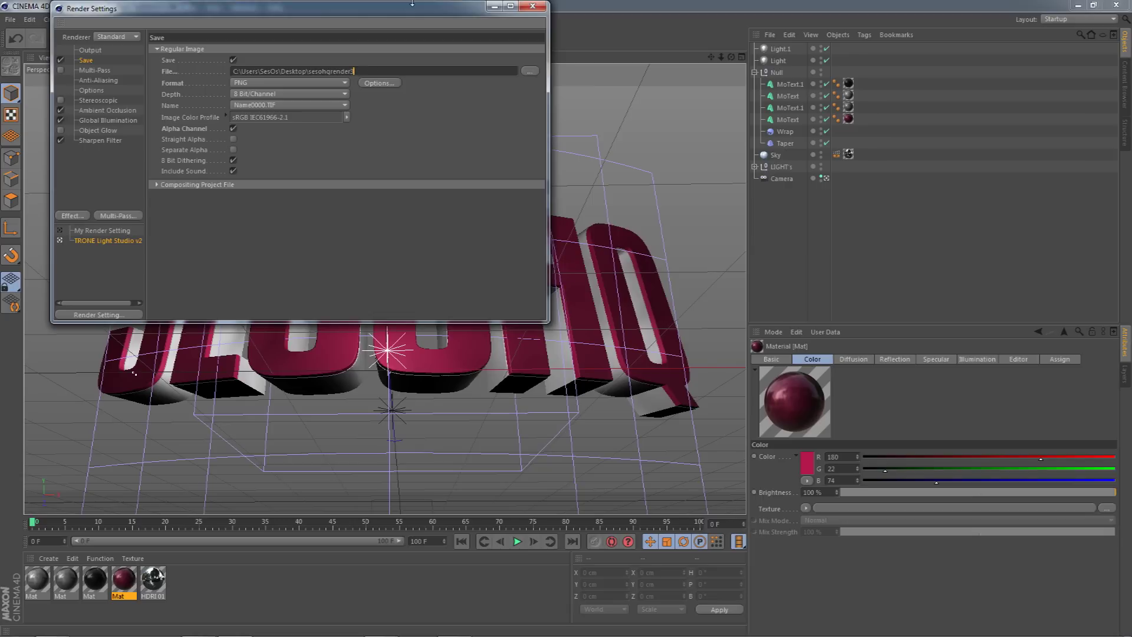
{"action": "left_click", "coordinate": [315, 83]}
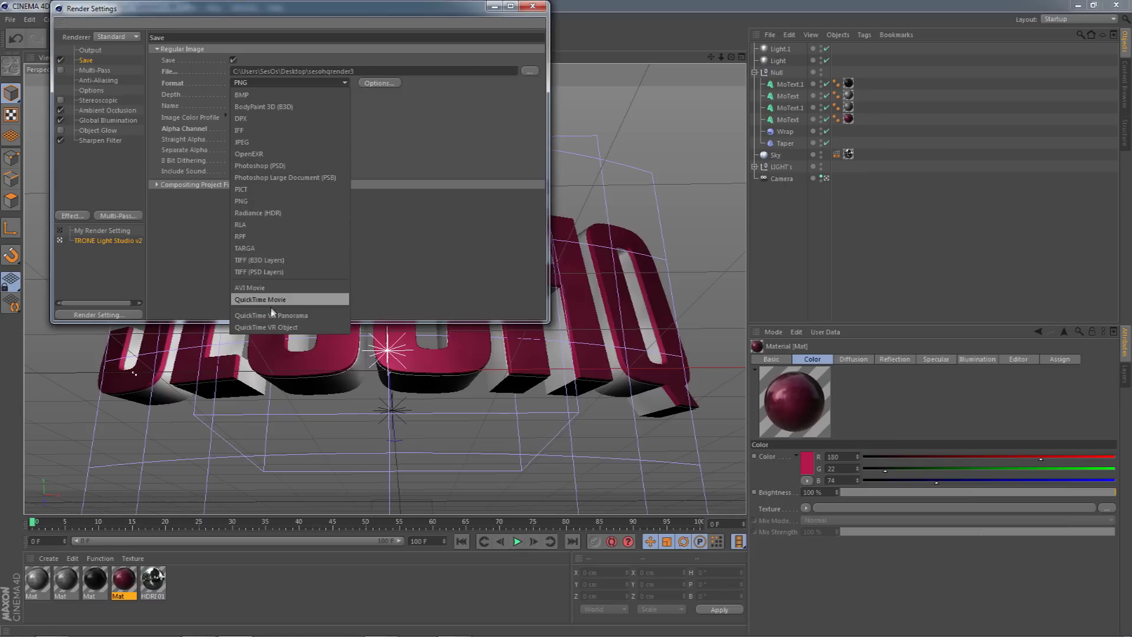
{"action": "left_click", "coordinate": [368, 82]}
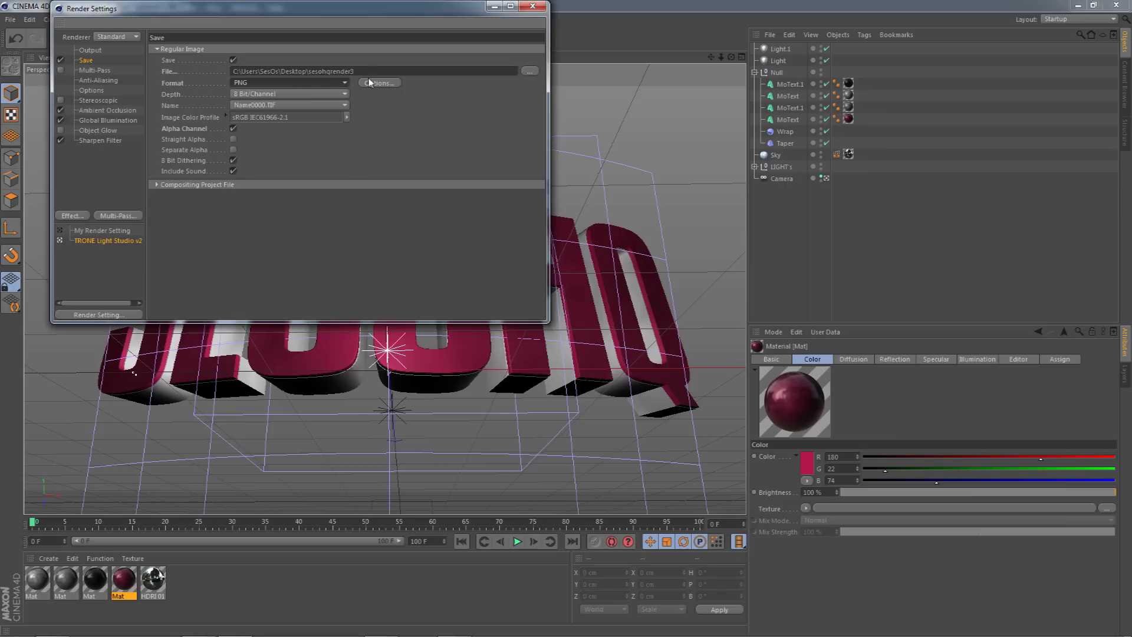
{"action": "left_click", "coordinate": [377, 84]}
{"action": "left_click", "coordinate": [395, 98]}
{"action": "left_click", "coordinate": [334, 84]}
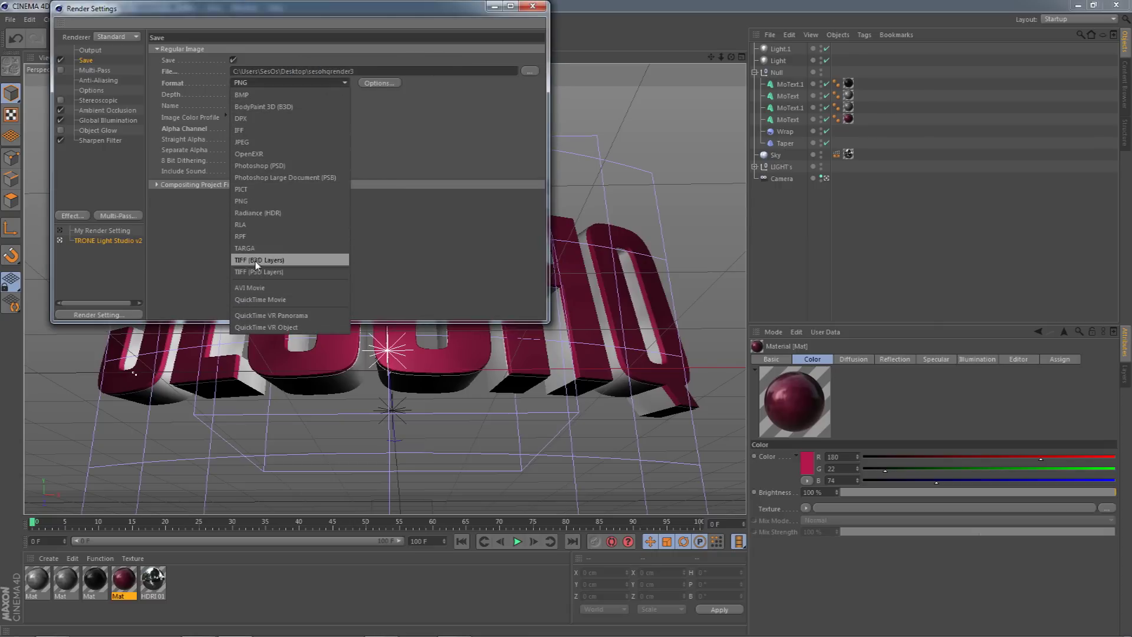
{"action": "left_click", "coordinate": [416, 146]}
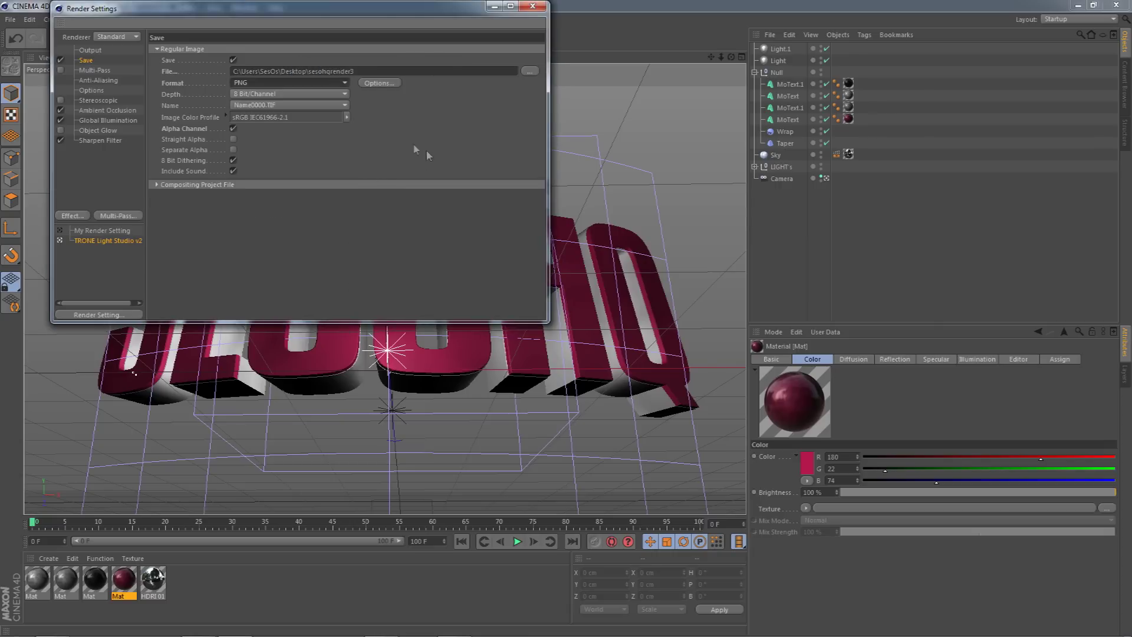
{"action": "left_click", "coordinate": [265, 86]}
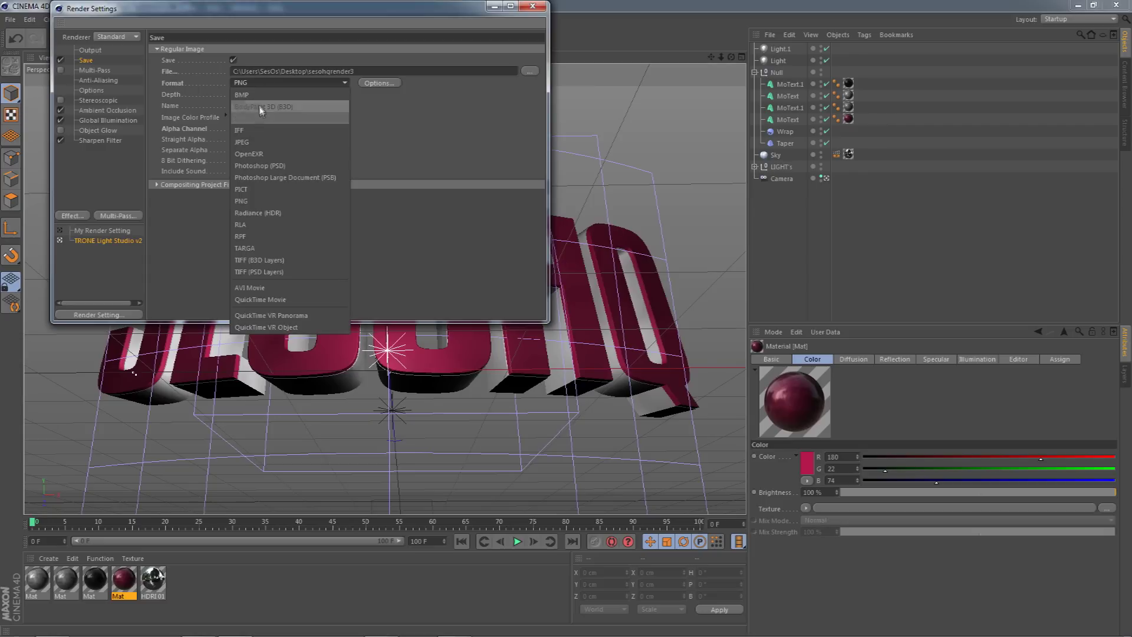
{"action": "left_click", "coordinate": [256, 84]}
{"action": "left_click", "coordinate": [380, 83]}
{"action": "left_click", "coordinate": [396, 93]}
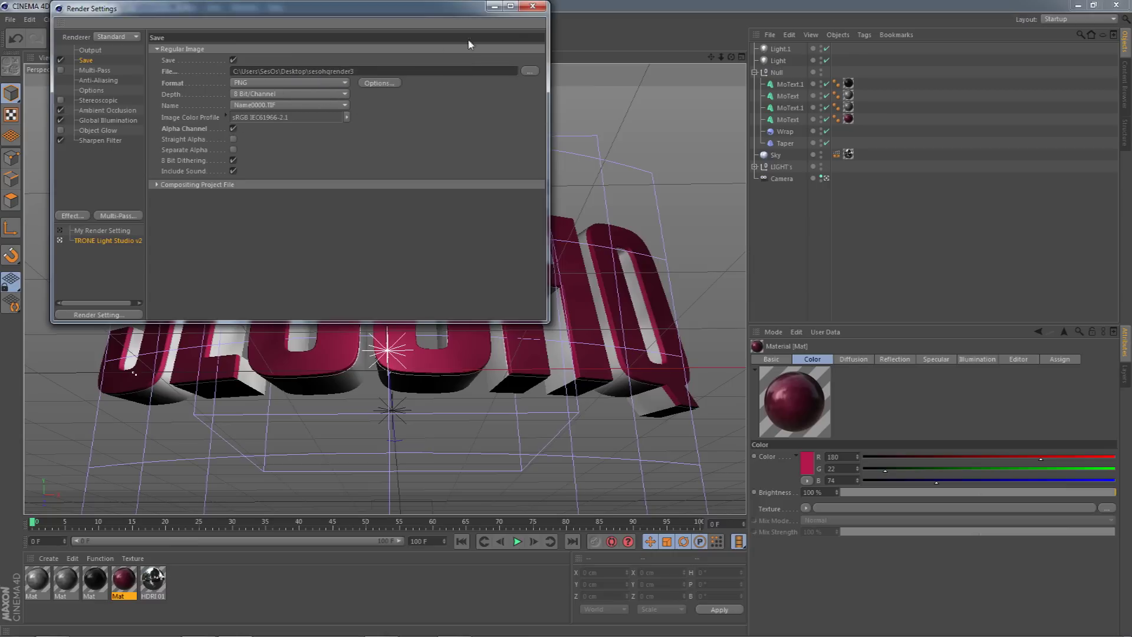
{"action": "left_click", "coordinate": [533, 7]}
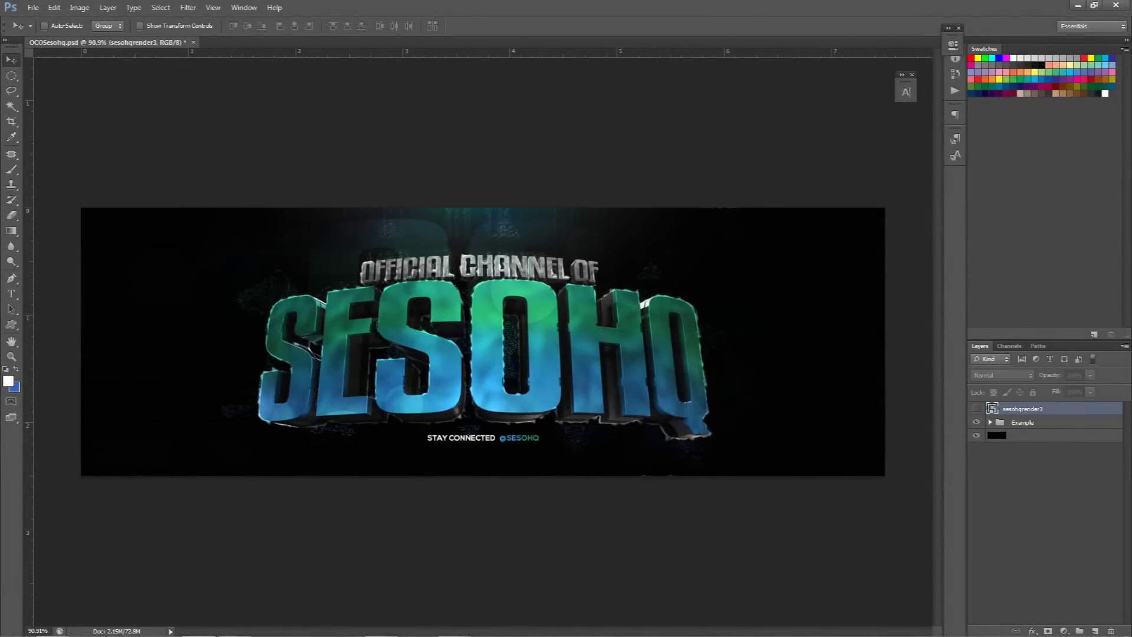
In Photoshop, compare the Example group with the sesohqrender3 layer, leaving Example hidden and the render shown
{"action": "left_click", "coordinate": [976, 422]}
{"action": "left_click", "coordinate": [976, 408]}
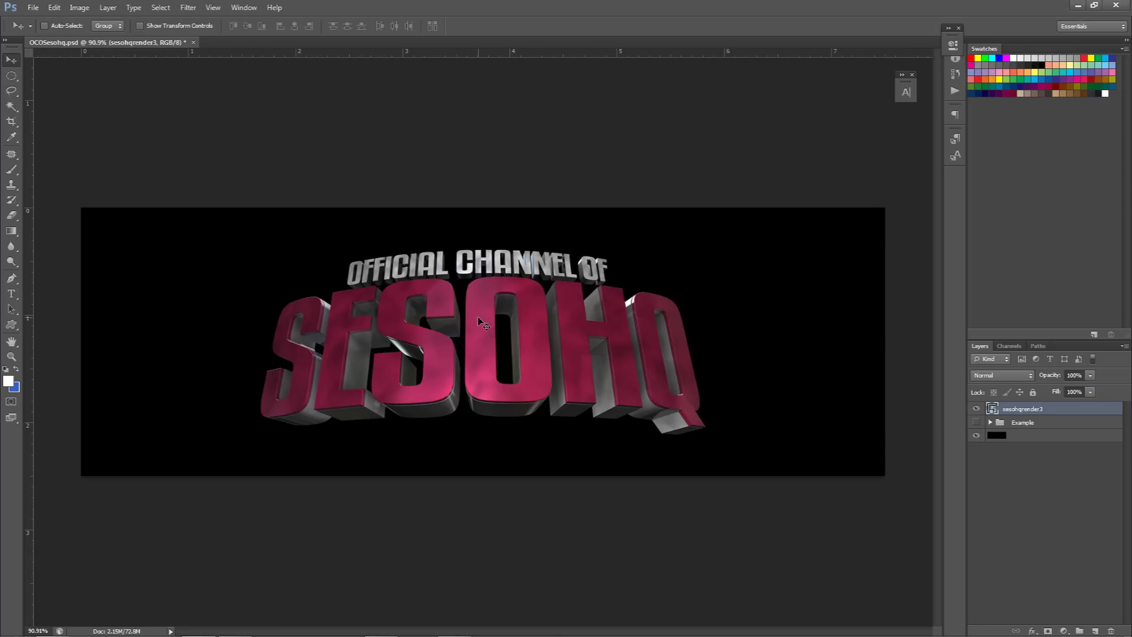
{"action": "left_click", "coordinate": [976, 409]}
{"action": "left_click", "coordinate": [976, 422]}
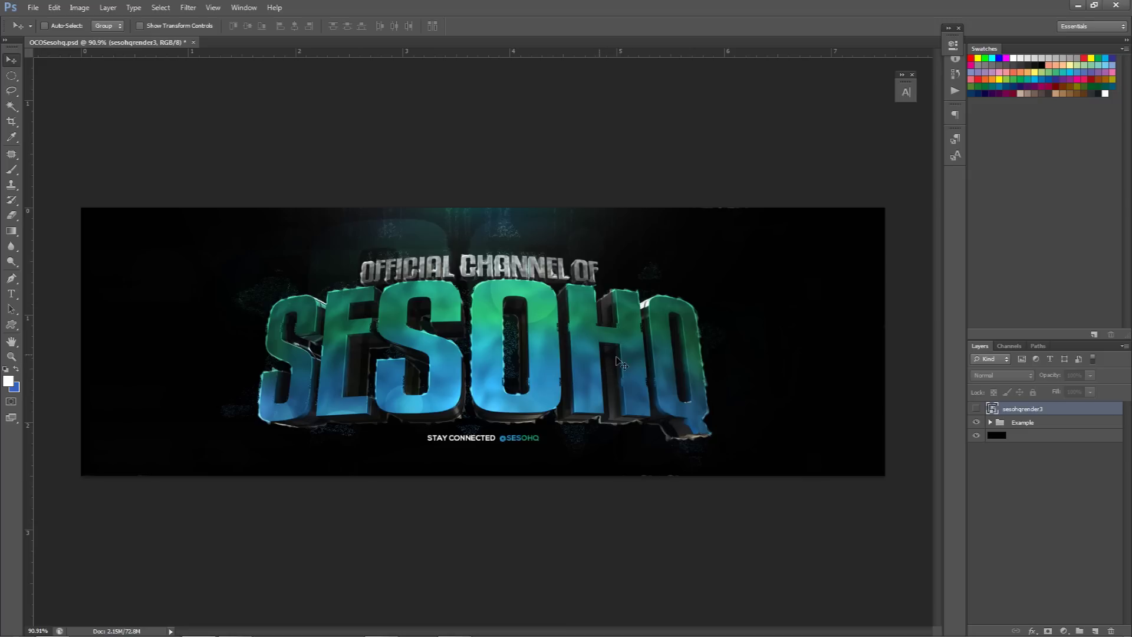
{"action": "left_click", "coordinate": [976, 409]}
{"action": "left_click", "coordinate": [977, 423]}
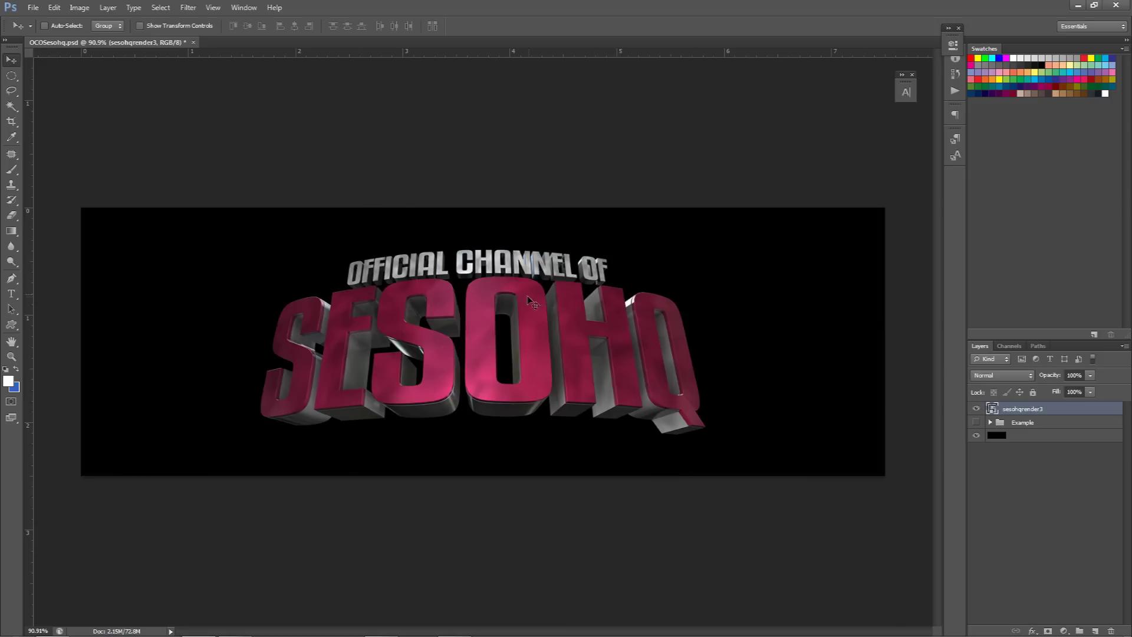
Create a new empty layer directly above the black background layer
{"action": "left_click", "coordinate": [1017, 435]}
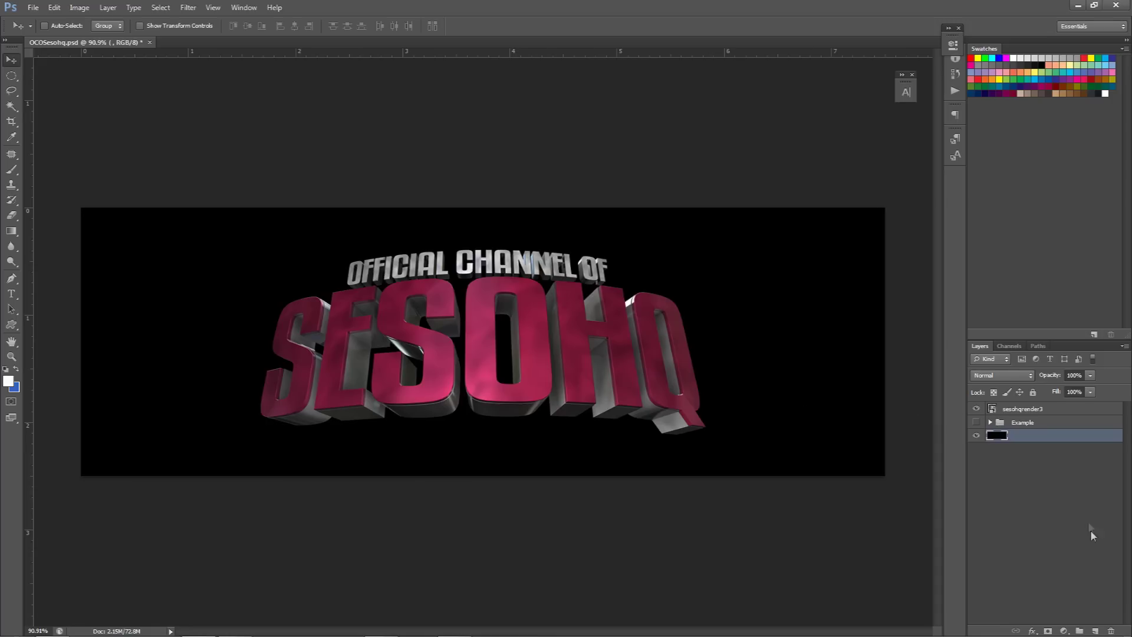
{"action": "left_click", "coordinate": [1095, 631]}
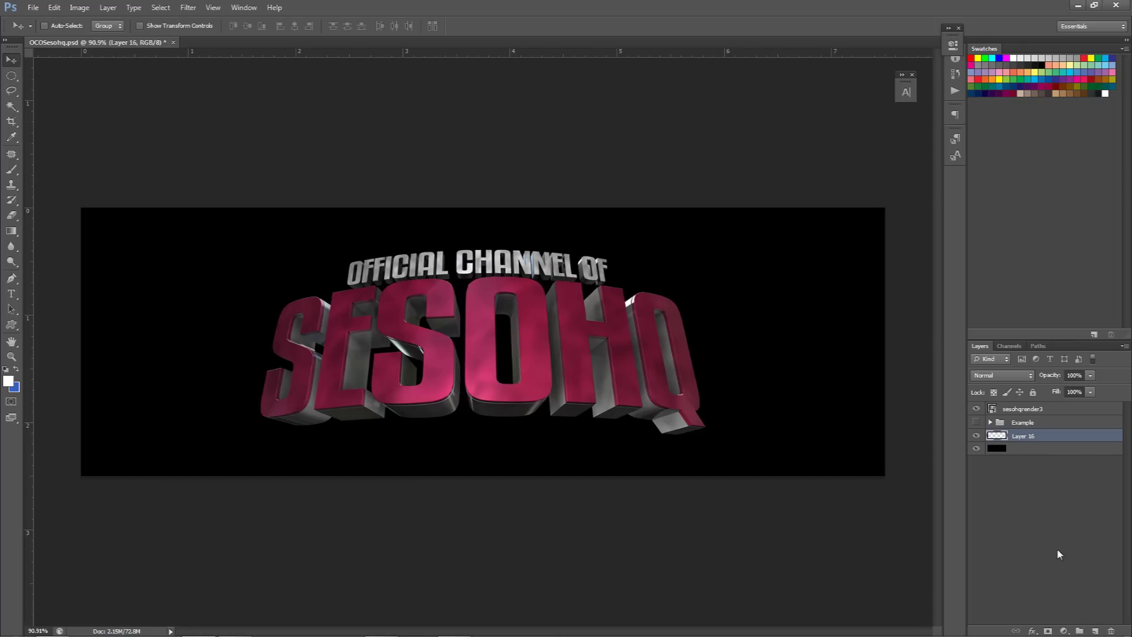
{"action": "left_click", "coordinate": [1034, 452]}
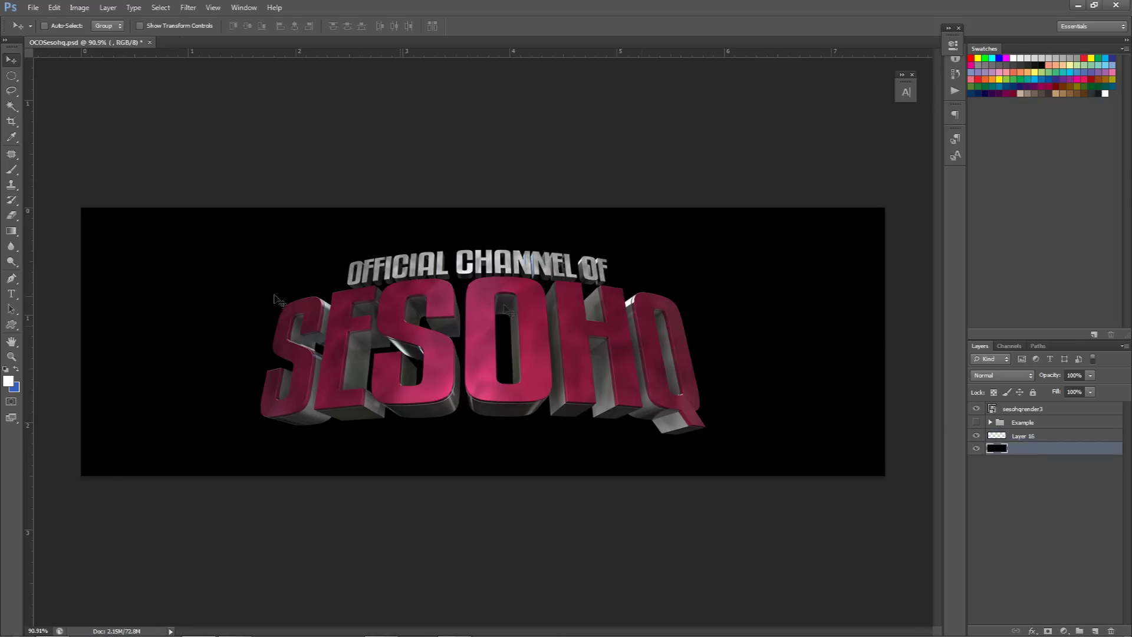
{"action": "left_click", "coordinate": [8, 381]}
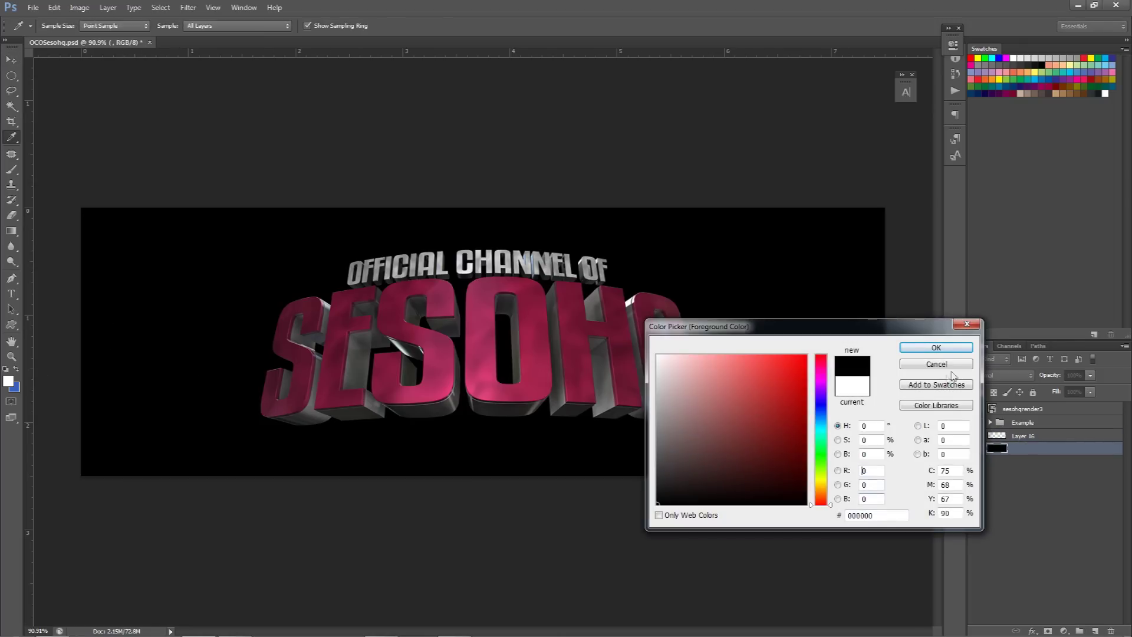
{"action": "left_click", "coordinate": [946, 363]}
{"action": "key", "text": "v"}
Activate the Brush tool on the new empty layer and set the foreground color to white
{"action": "left_click", "coordinate": [1024, 435]}
{"action": "key", "text": "b"}
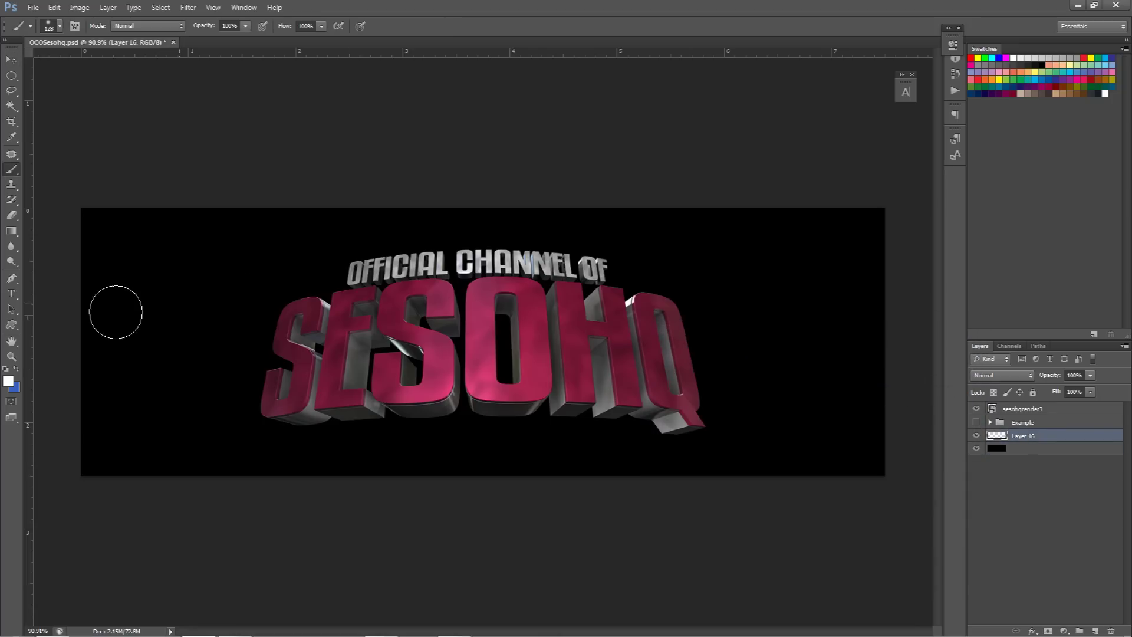
{"action": "left_click", "coordinate": [10, 382]}
{"action": "left_click", "coordinate": [660, 360]}
{"action": "left_click", "coordinate": [934, 347]}
Enlarge the brush to a size of 840 px for painting above the text
{"action": "mouse_move", "coordinate": [451, 296]}
{"action": "right_mouse_down", "text": "alt"}
{"action": "mouse_move", "coordinate": [689, 309]}
{"action": "mouse_move", "coordinate": [525, 292]}
{"action": "right_mouse_up", "text": "alt"}
{"action": "right_click_drag", "start_coordinate": [413, 238], "coordinate": [532, 210], "text": "alt"}
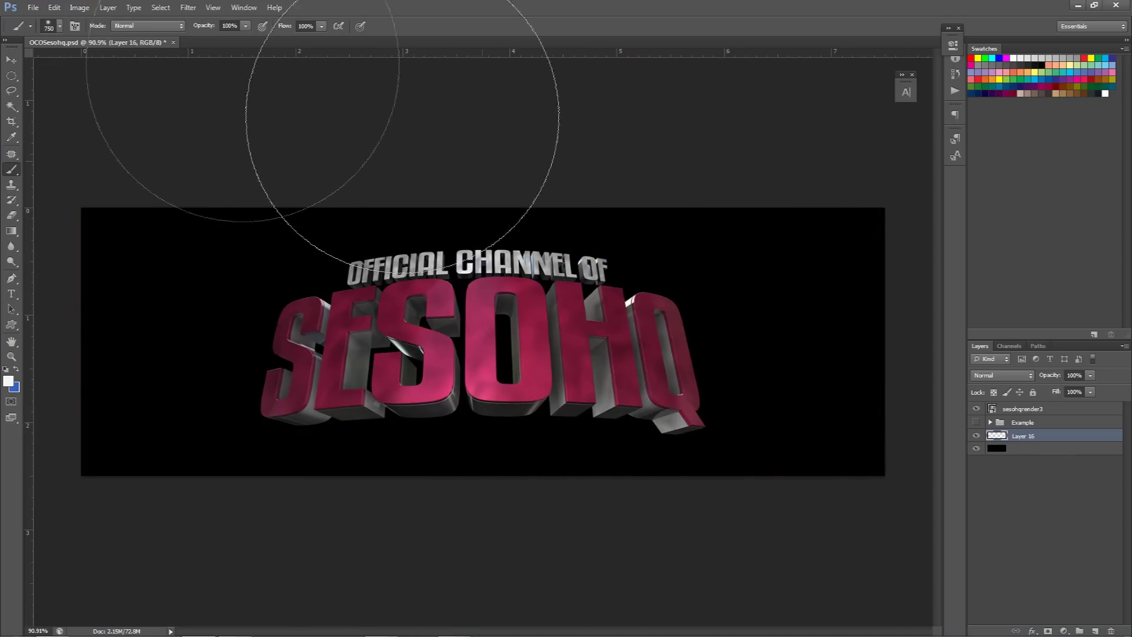
{"action": "left_click", "coordinate": [54, 7]}
{"action": "mouse_move", "coordinate": [33, 7]}
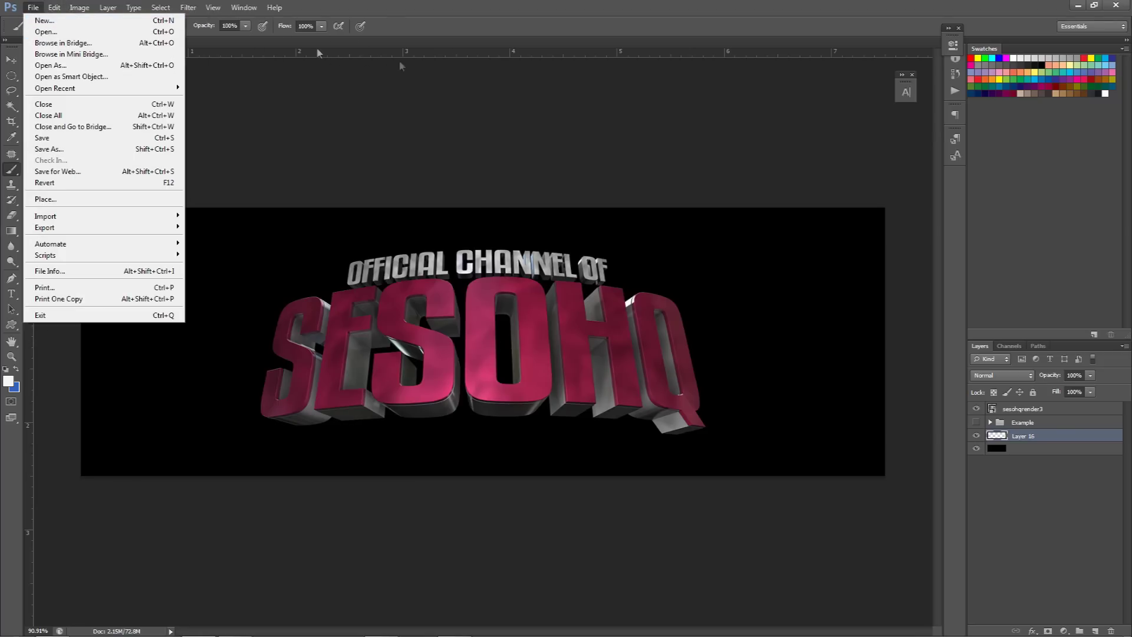
{"action": "left_click", "coordinate": [452, 233]}
{"action": "mouse_move", "coordinate": [416, 276]}
{"action": "right_mouse_down", "text": "alt"}
{"action": "mouse_move", "coordinate": [440, 271]}
{"action": "mouse_move", "coordinate": [490, 70]}
{"action": "mouse_move", "coordinate": [466, 71]}
{"action": "right_mouse_up", "text": "alt"}
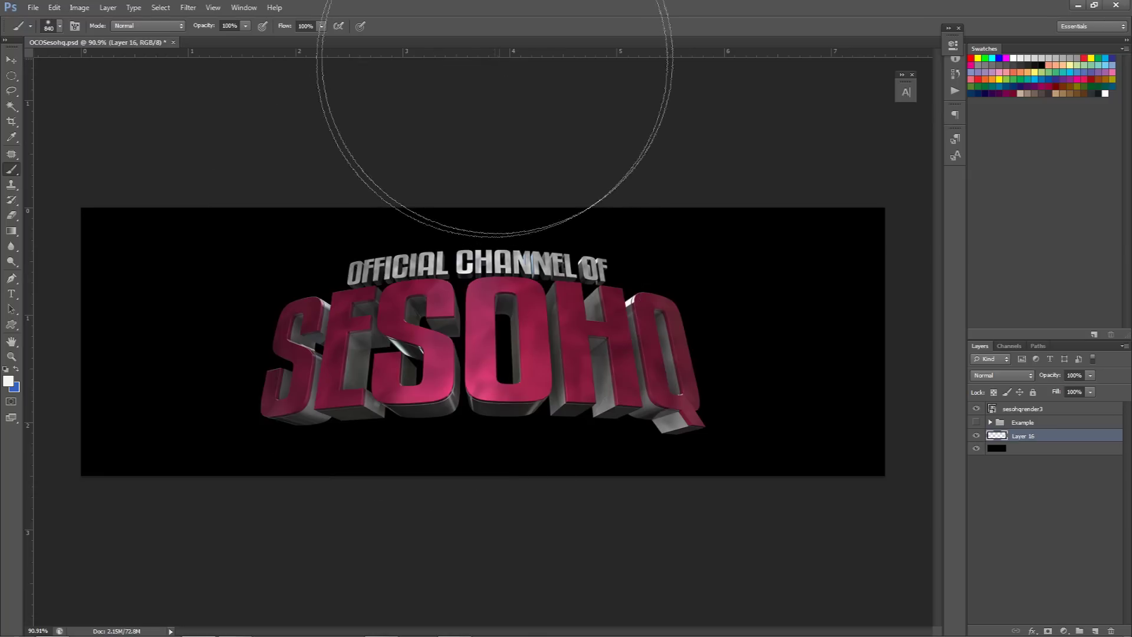
{"action": "left_click", "coordinate": [489, 82]}
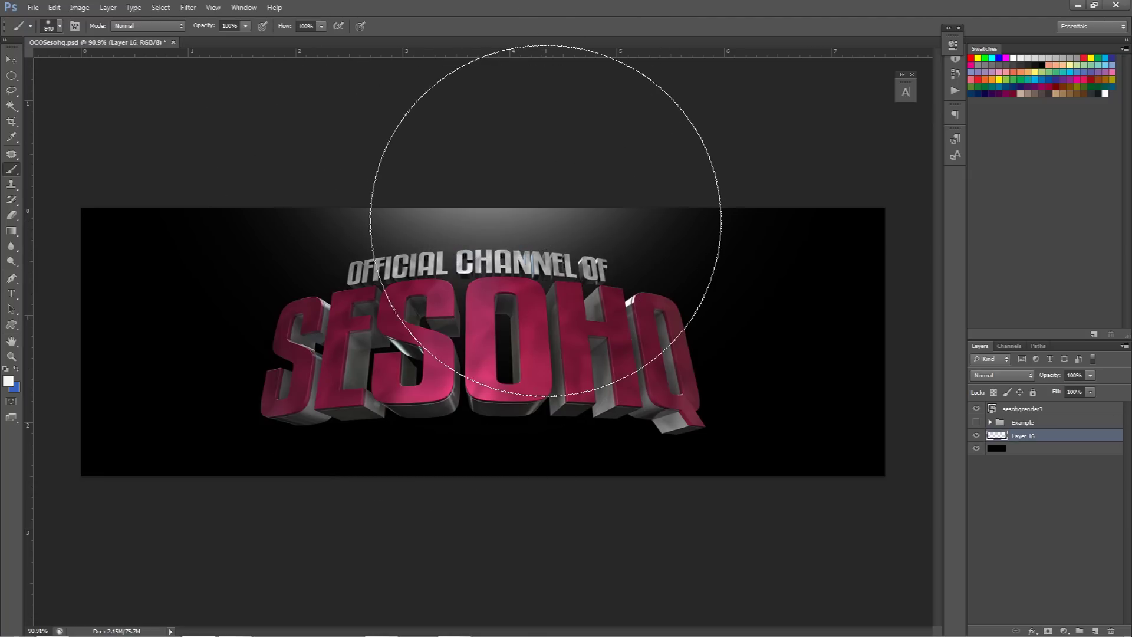
{"action": "key", "text": "ctrl+z"}
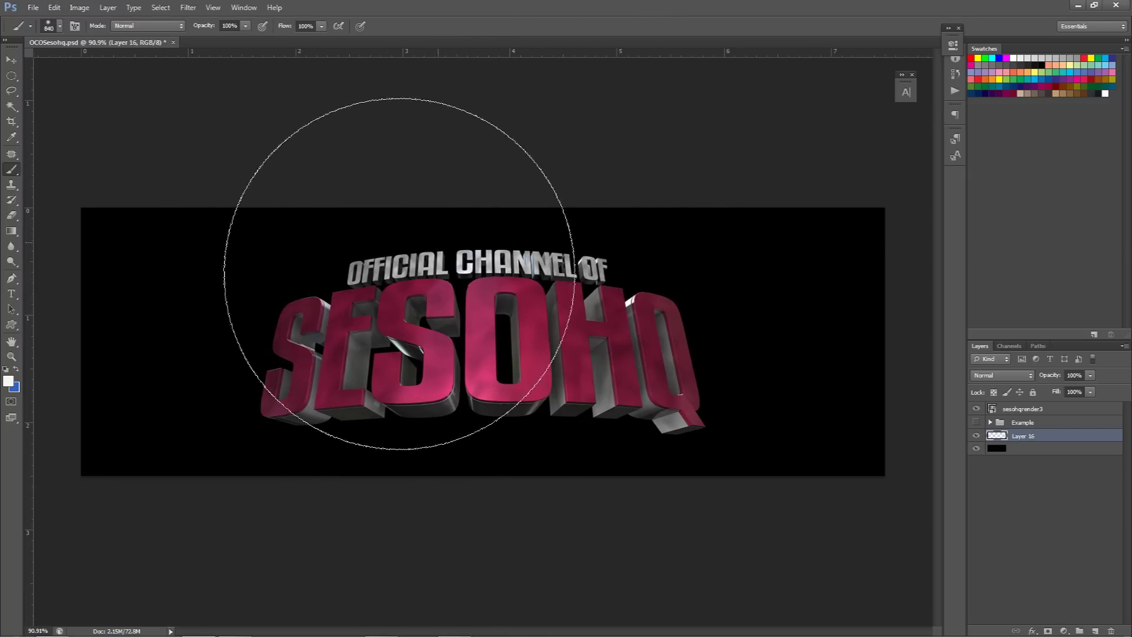
{"action": "key", "text": "v"}
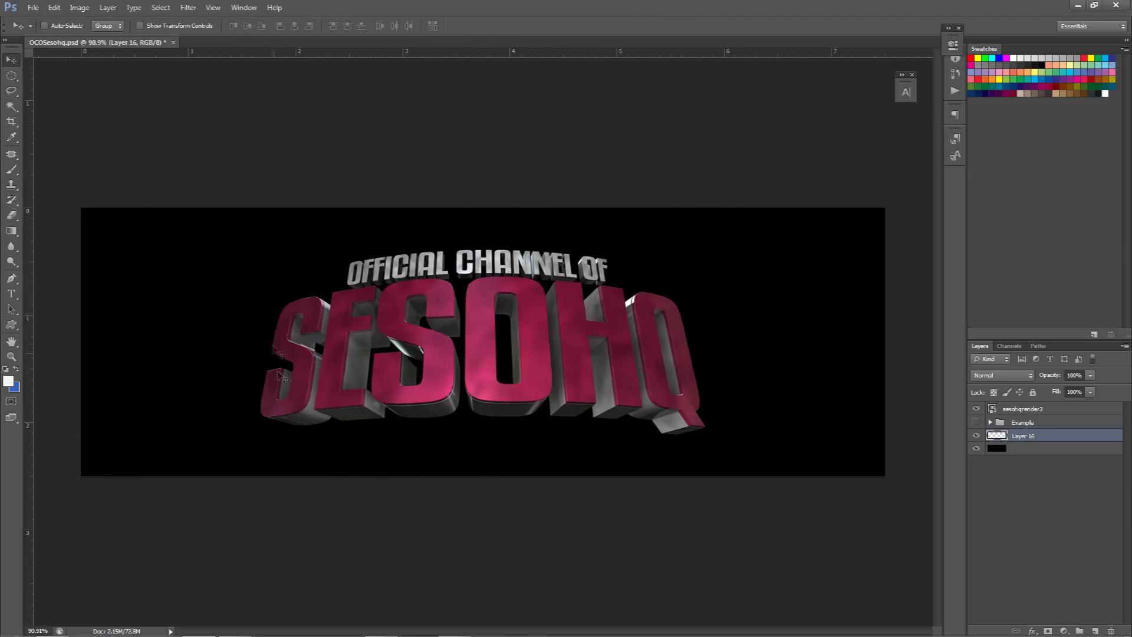
{"action": "key", "text": "b"}
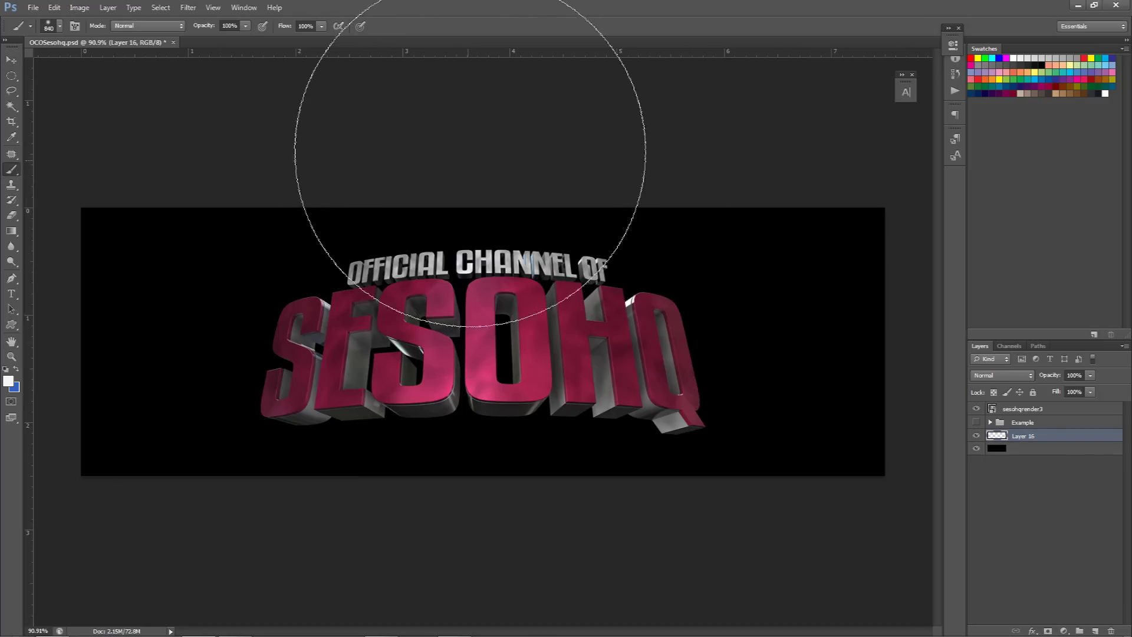
Paint one soft white glow centred above the text with the 840 px brush and set the glow layer's opacity to 60%
{"action": "left_click", "coordinate": [486, 104]}
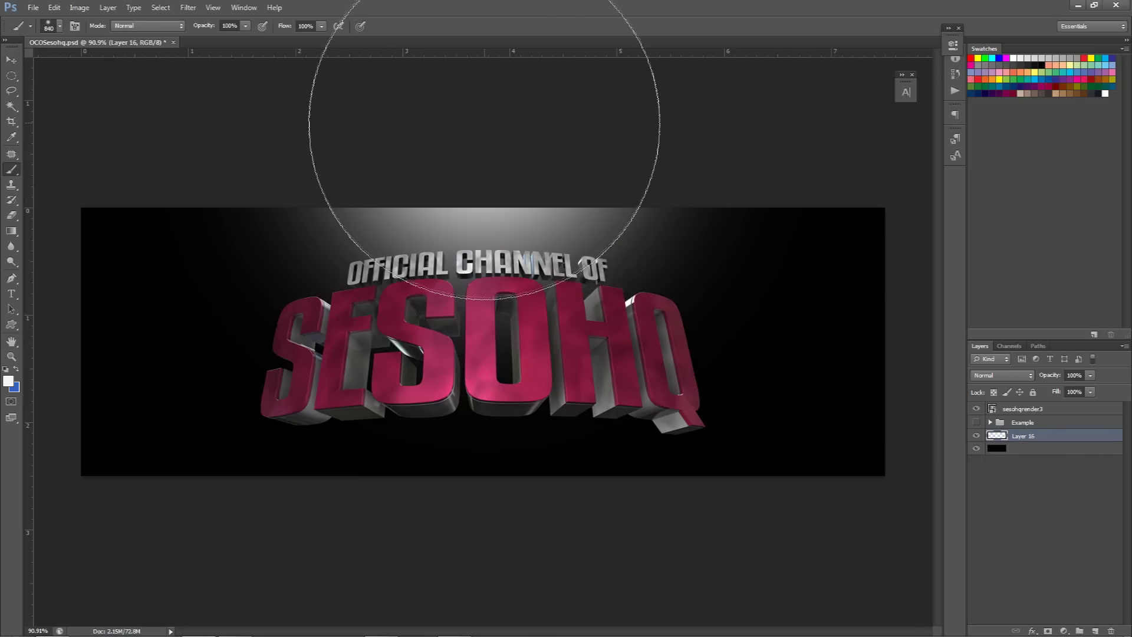
{"action": "key", "text": "v"}
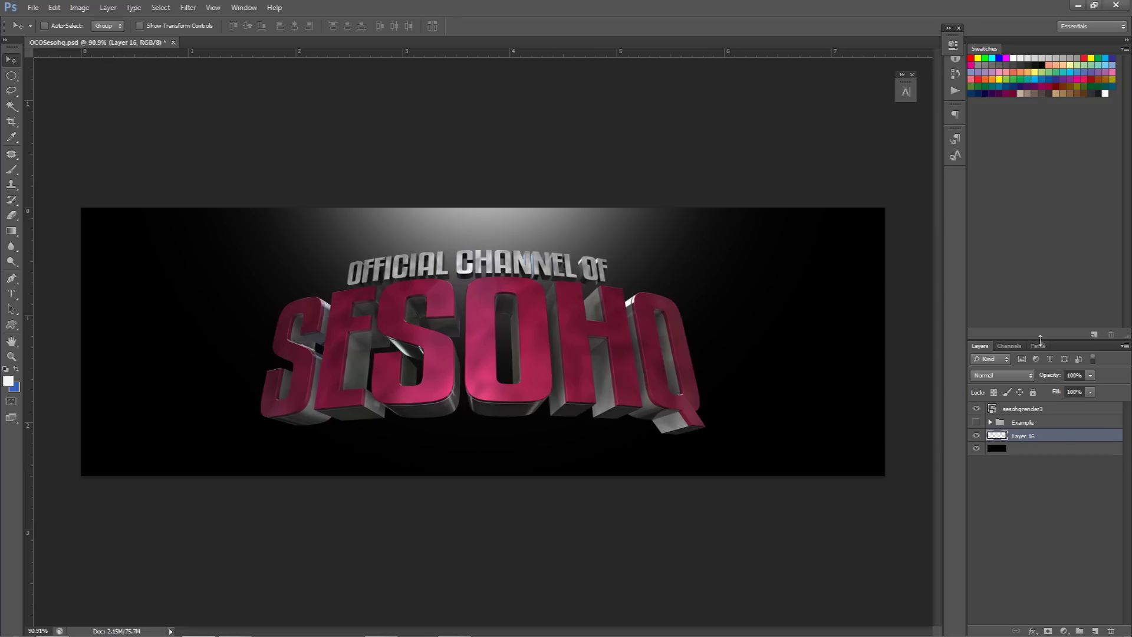
{"action": "left_click", "coordinate": [1091, 375]}
{"action": "left_click_drag", "start_coordinate": [1068, 391], "coordinate": [1069, 393]}
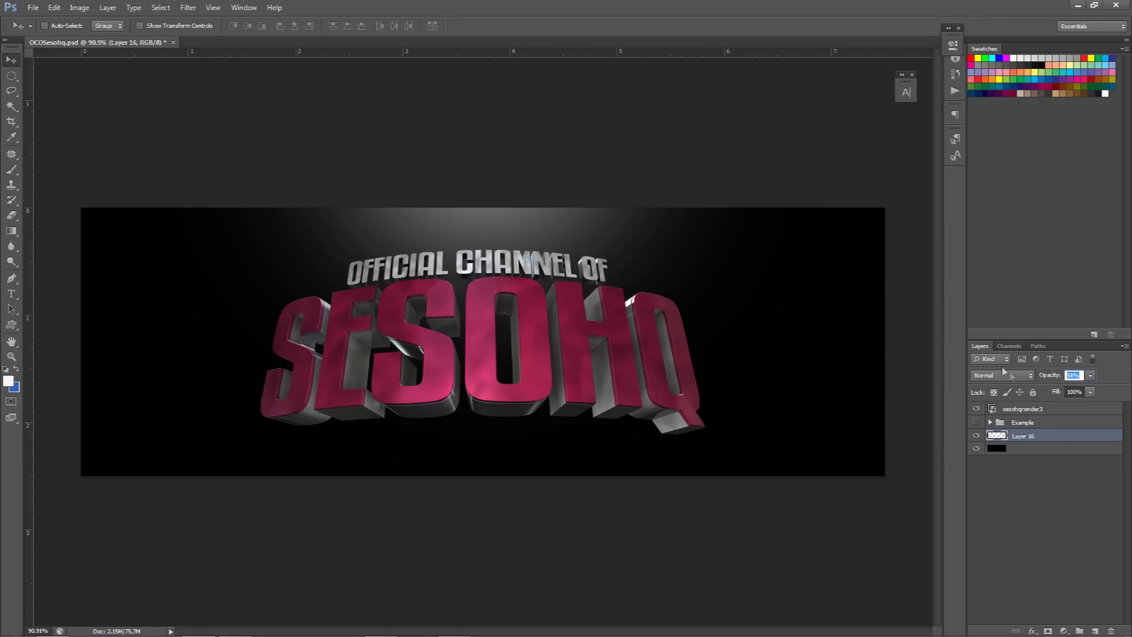
{"action": "type", "text": "60"}
{"action": "key", "text": "Return"}
Add an Exposure adjustment layer directly above the glow layer and set its offset to 0.0035
{"action": "left_click", "coordinate": [1064, 631]}
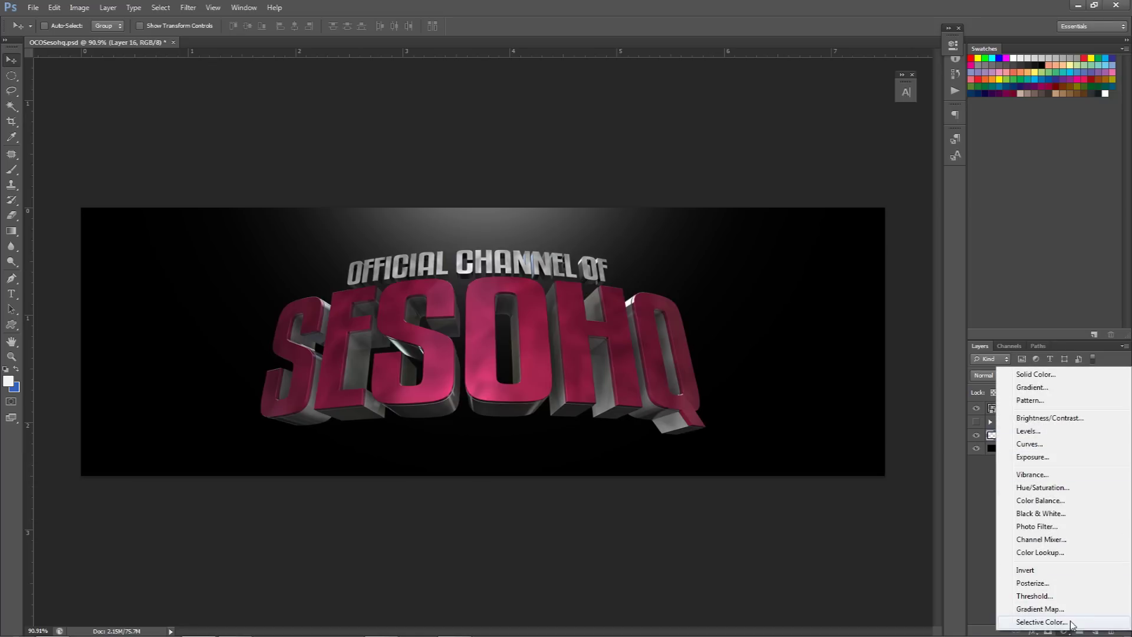
{"action": "left_click", "coordinate": [1038, 456]}
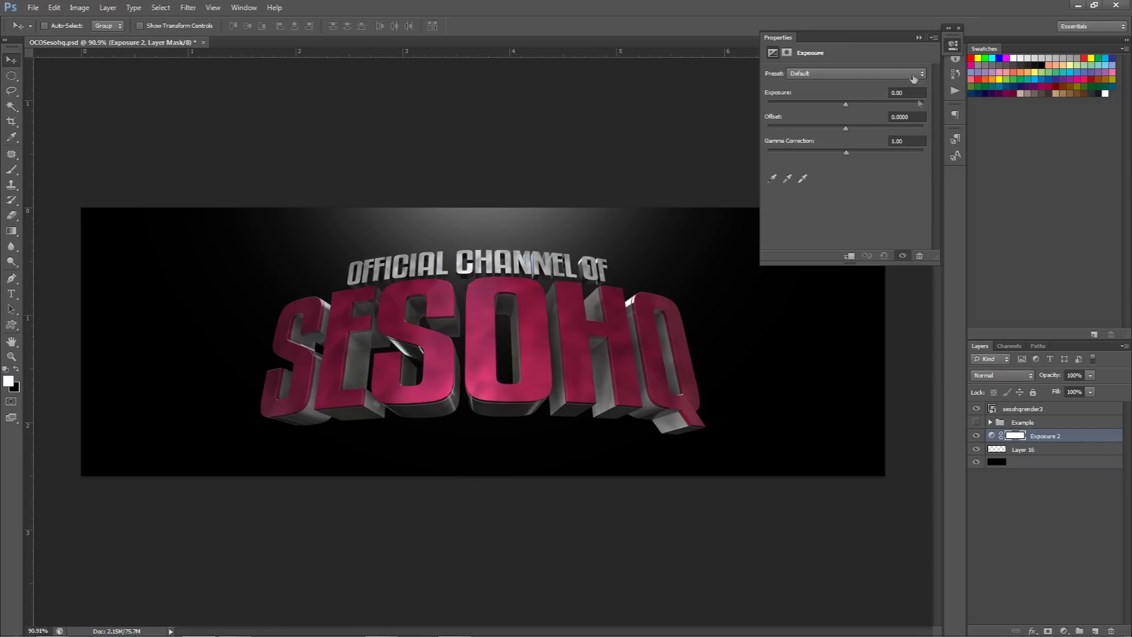
{"action": "left_click", "coordinate": [909, 117]}
{"action": "type", "text": "0.002"}
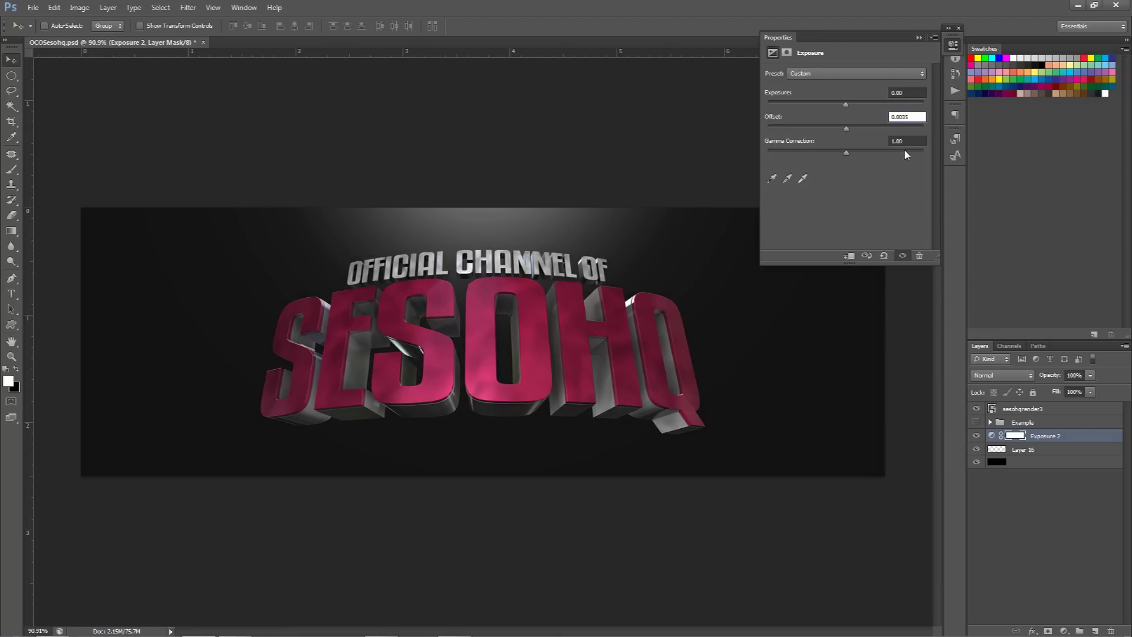
Adjust the Exposure layer's gamma correction to 0.42 to darken the glow behind the text
{"action": "left_click", "coordinate": [911, 142]}
{"action": "left_click_drag", "start_coordinate": [847, 153], "coordinate": [852, 154]}
{"action": "double_click", "coordinate": [916, 141]}
{"action": "type", "text": "70"}
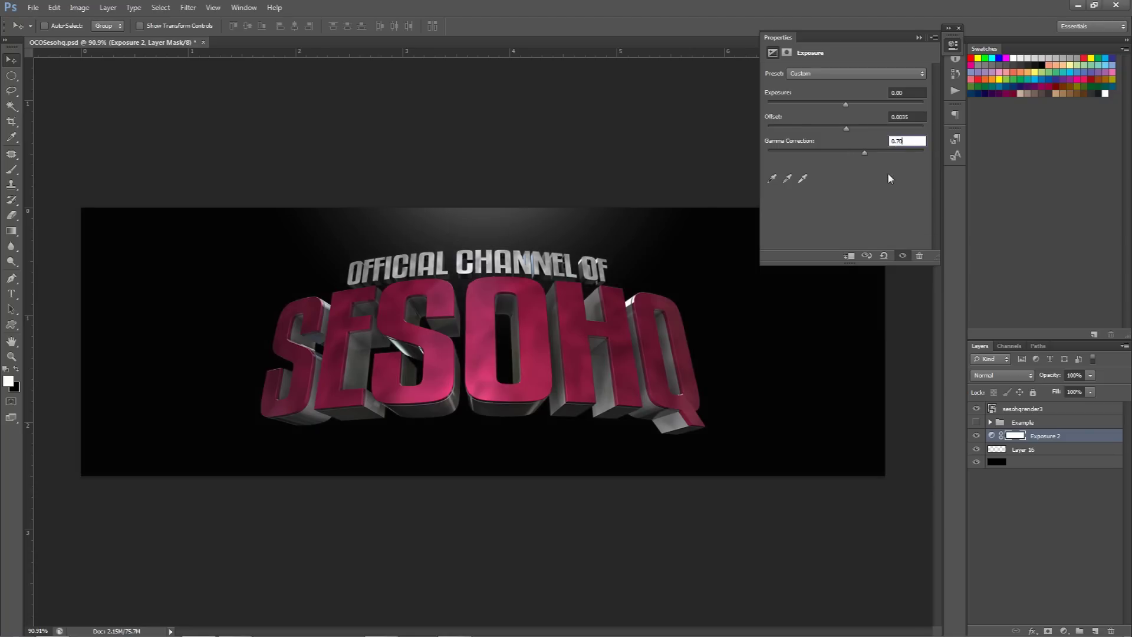
{"action": "left_click_drag", "start_coordinate": [911, 141], "coordinate": [896, 143]}
{"action": "type", "text": "9"}
{"action": "left_click_drag", "start_coordinate": [901, 144], "coordinate": [889, 141]}
{"action": "type", "text": "0.40"}
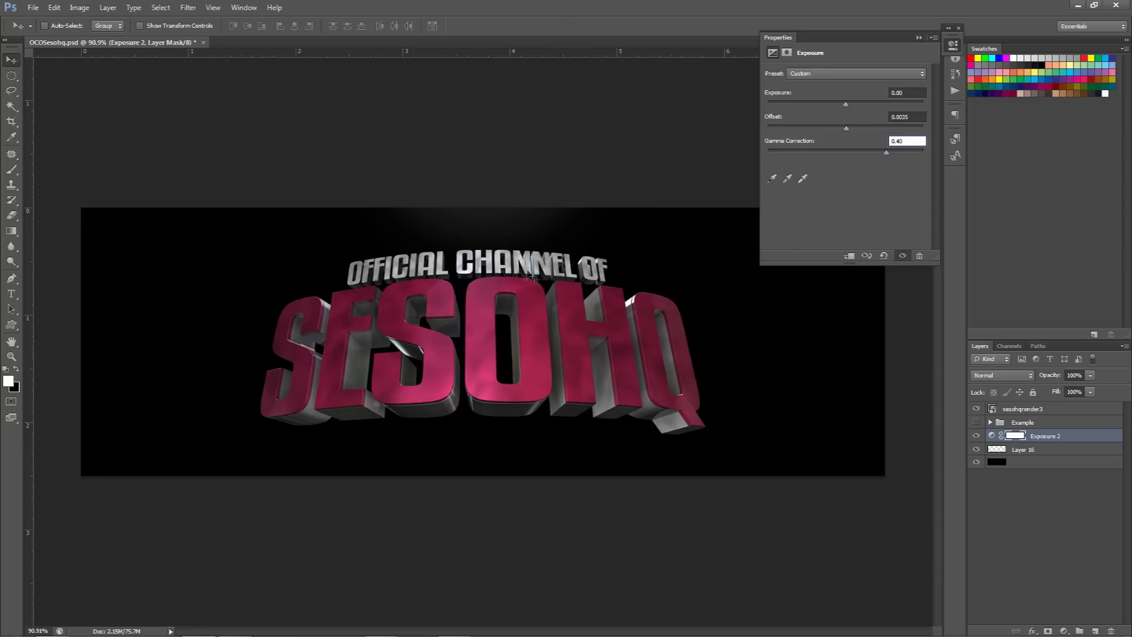
{"action": "left_click_drag", "start_coordinate": [883, 156], "coordinate": [886, 158]}
Fine-tune the Exposure offset to lift the black background slightly and close the adjustment's properties
{"action": "left_click", "coordinate": [853, 127]}
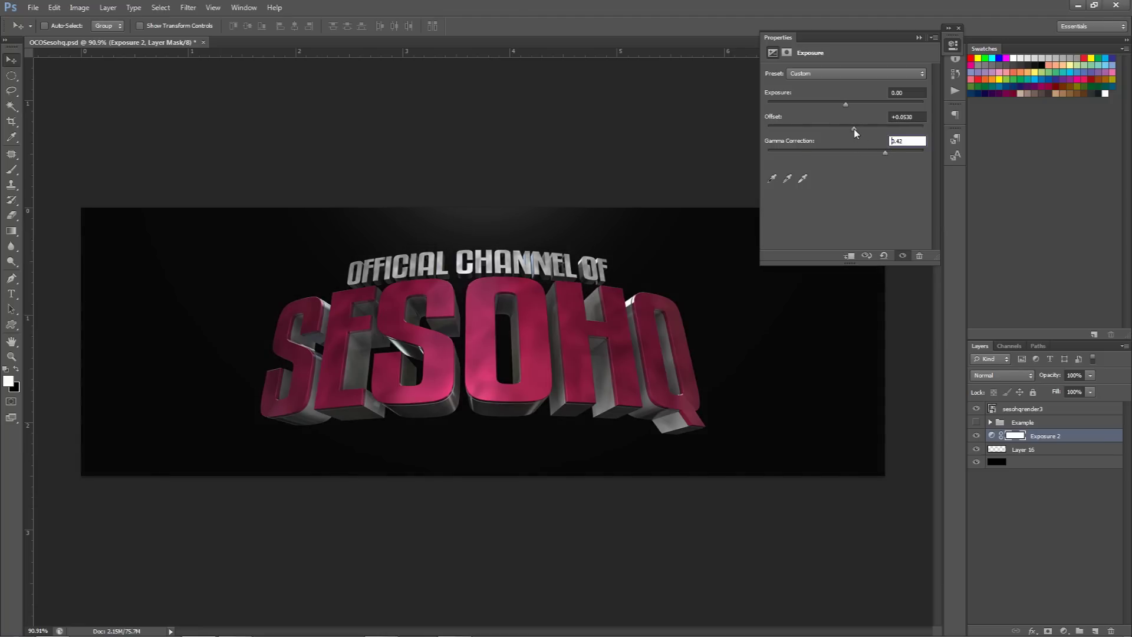
{"action": "left_click", "coordinate": [853, 128]}
{"action": "left_click", "coordinate": [772, 178]}
{"action": "left_click", "coordinate": [949, 50]}
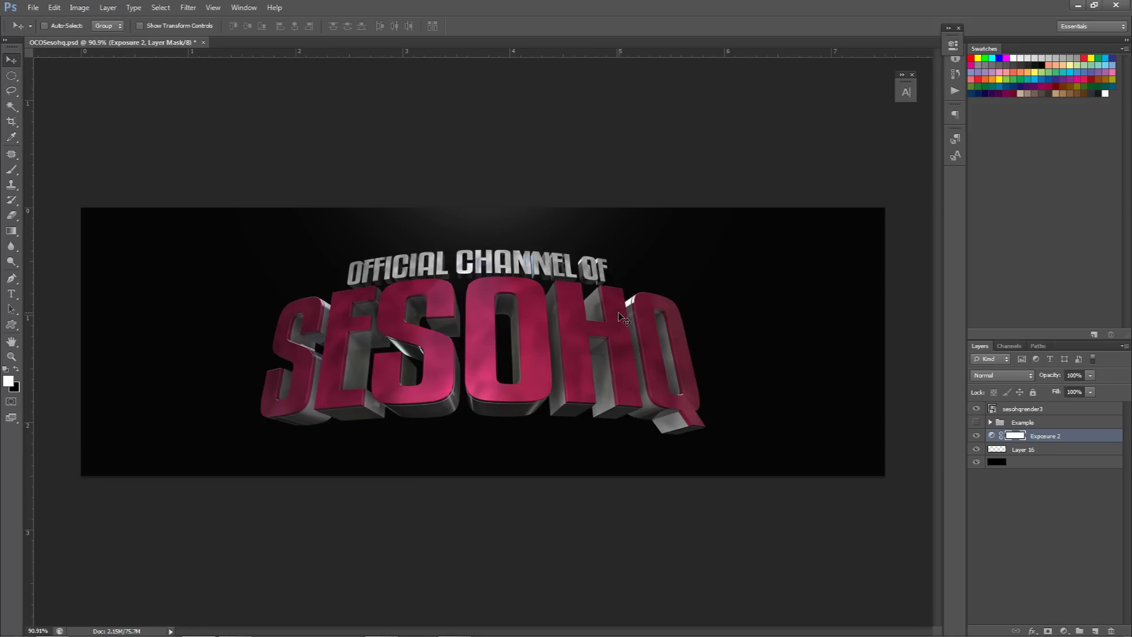
{"action": "left_click", "coordinate": [8, 381]}
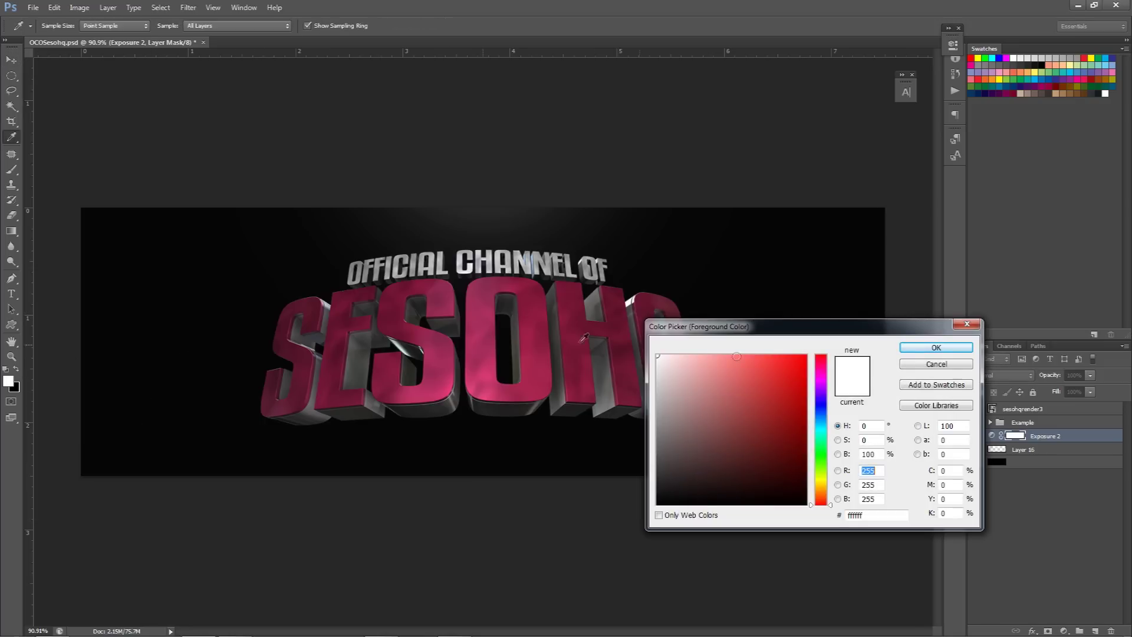
{"action": "left_click", "coordinate": [947, 365]}
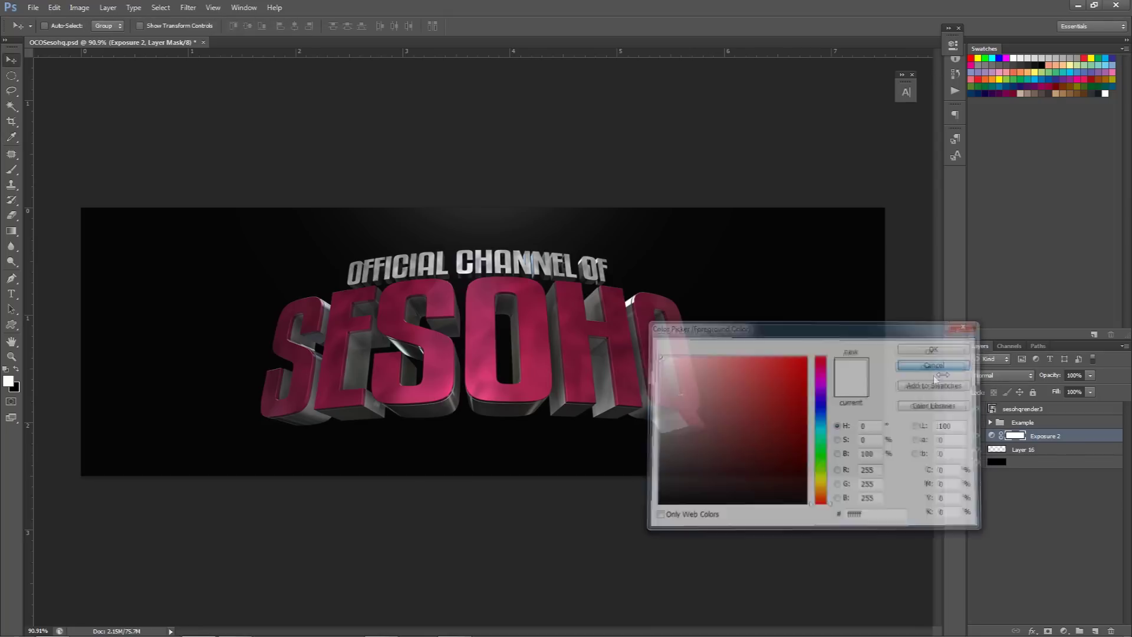
{"action": "left_click", "coordinate": [14, 388]}
{"action": "left_click", "coordinate": [657, 496]}
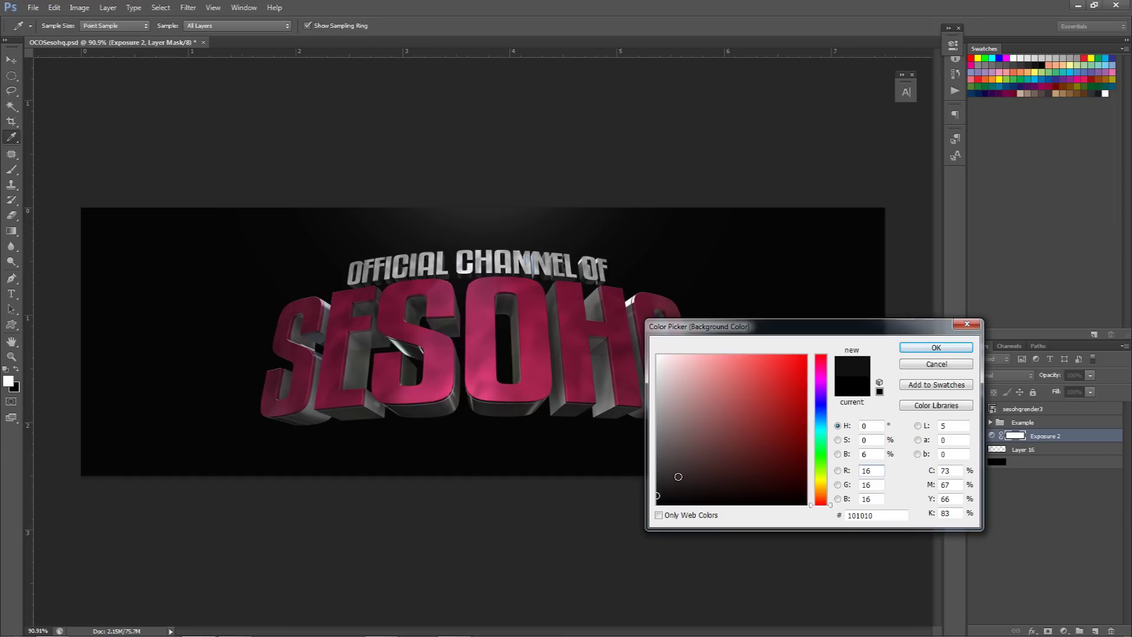
{"action": "left_click", "coordinate": [933, 365]}
{"action": "key", "text": "v"}
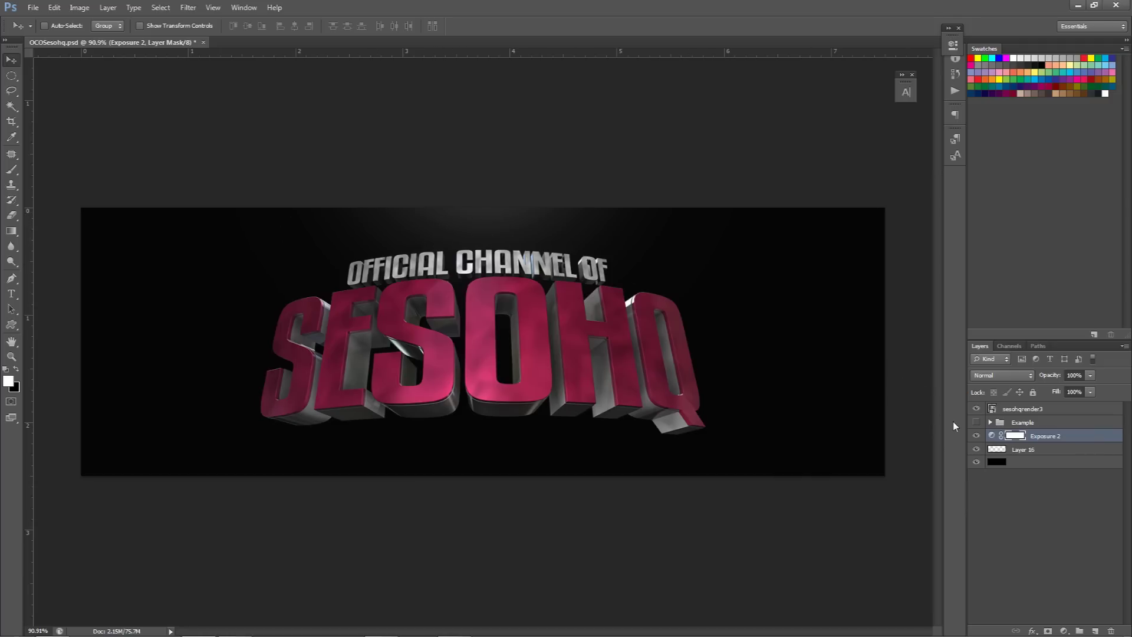
Compare the banner with and without the Exposure adjustment, leaving the adjustment shown
{"action": "left_click", "coordinate": [976, 436]}
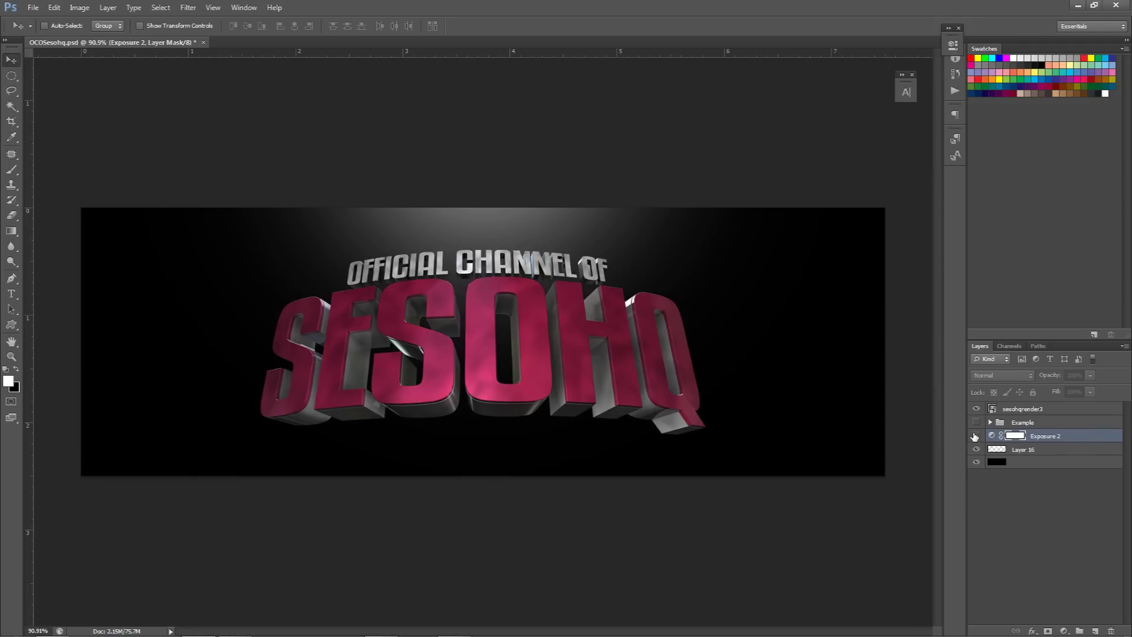
{"action": "left_click", "coordinate": [976, 436]}
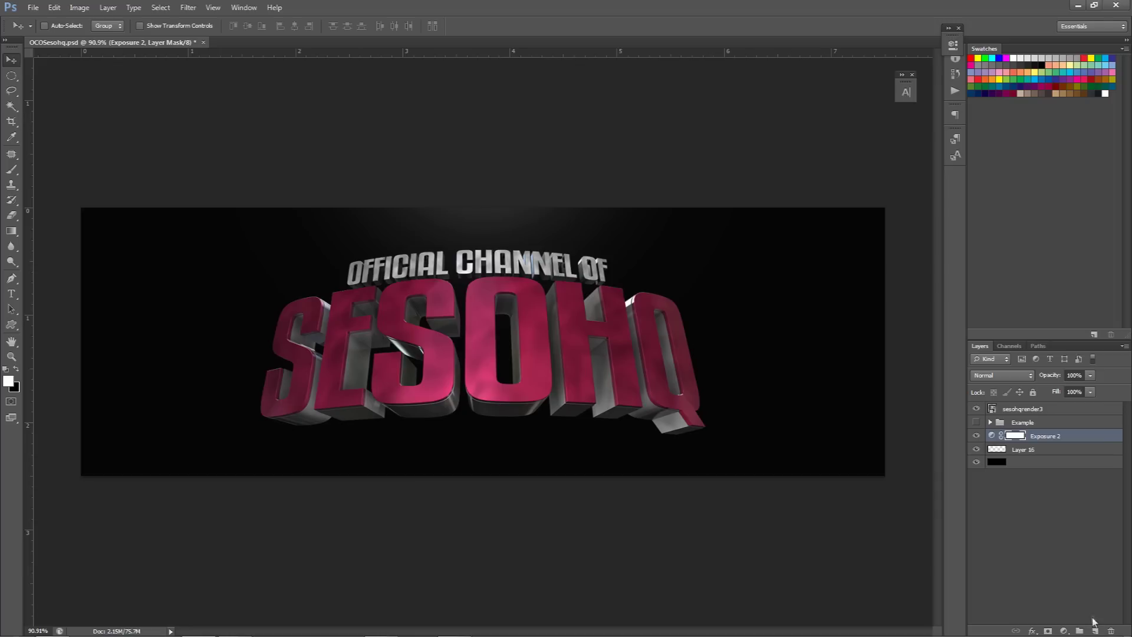
Duplicate the sesohqrender3 layer, then enlarge the lower original to about 11.35% scale and centre it behind the main text
{"action": "left_click", "coordinate": [1024, 422]}
{"action": "left_click", "coordinate": [1024, 408]}
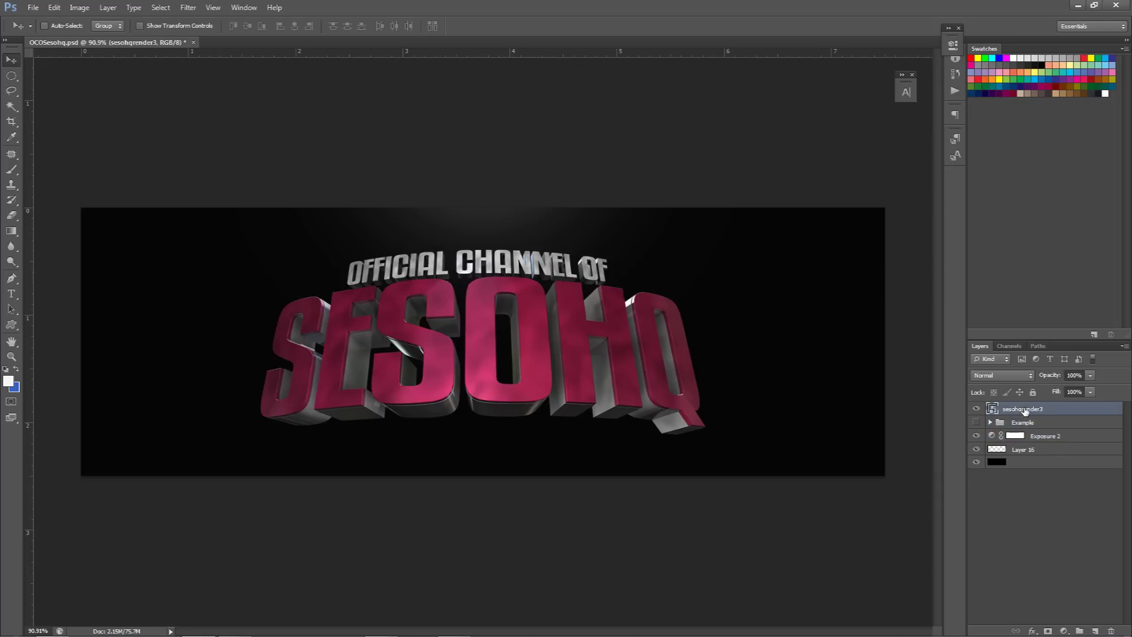
{"action": "key", "text": "ctrl+j"}
{"action": "left_click", "coordinate": [1024, 422]}
{"action": "key", "text": "ctrl+t"}
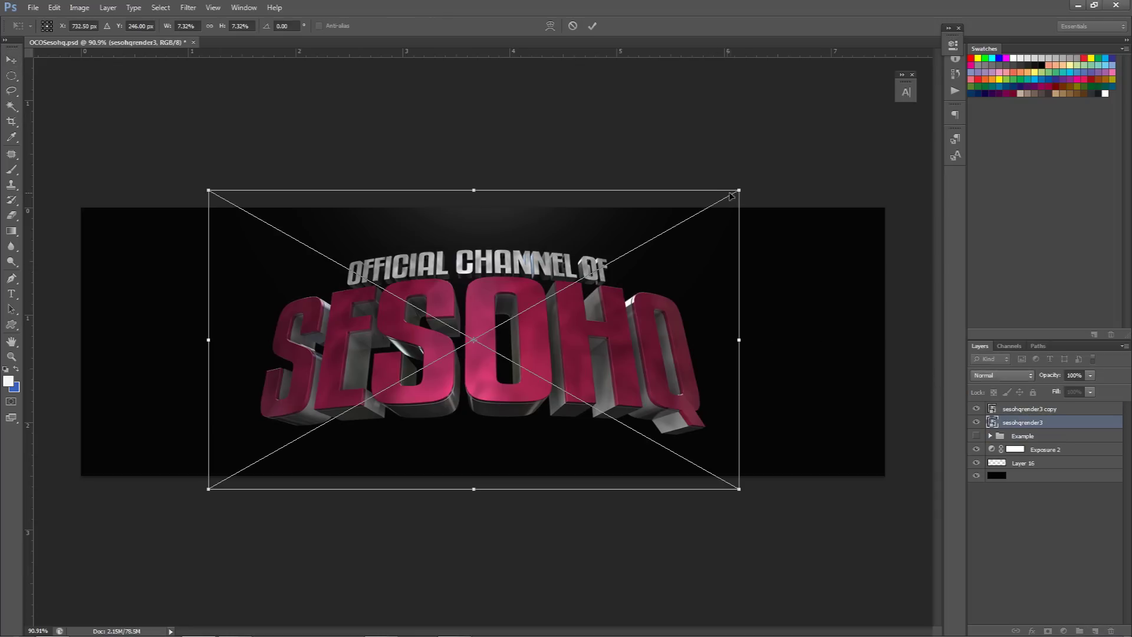
{"action": "left_click_drag", "start_coordinate": [739, 191], "coordinate": [809, 151], "text": "shift"}
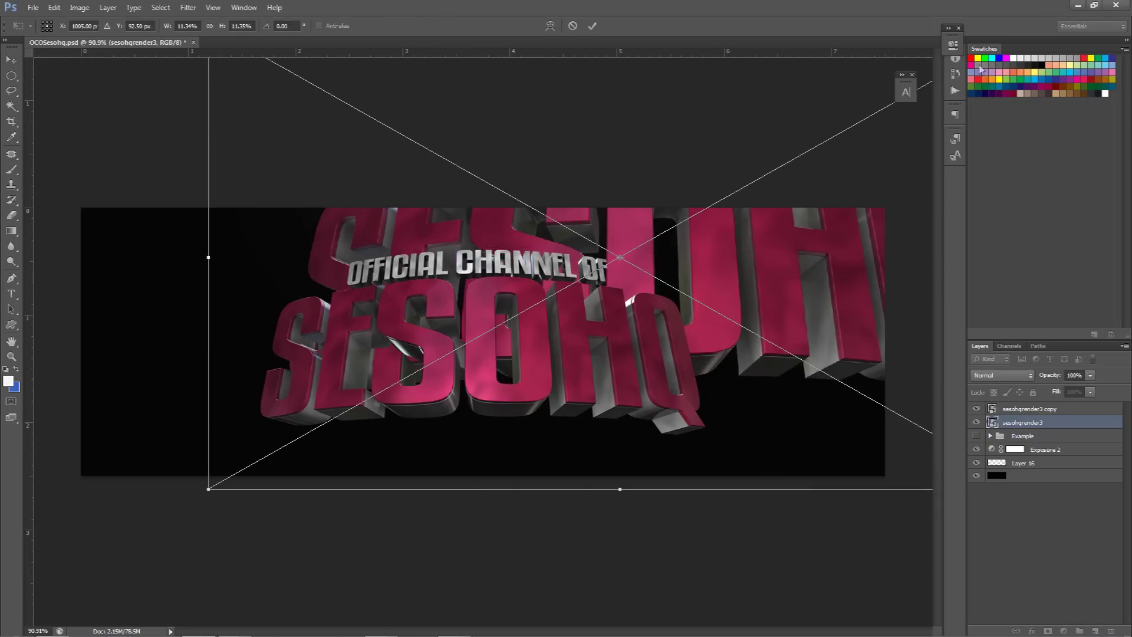
{"action": "key", "text": "Return"}
{"action": "left_click_drag", "start_coordinate": [752, 257], "coordinate": [609, 352]}
Set the enlarged sesohqrender3 layer's opacity to 20% and its blend mode to Lighter Color
{"action": "left_click", "coordinate": [1002, 375]}
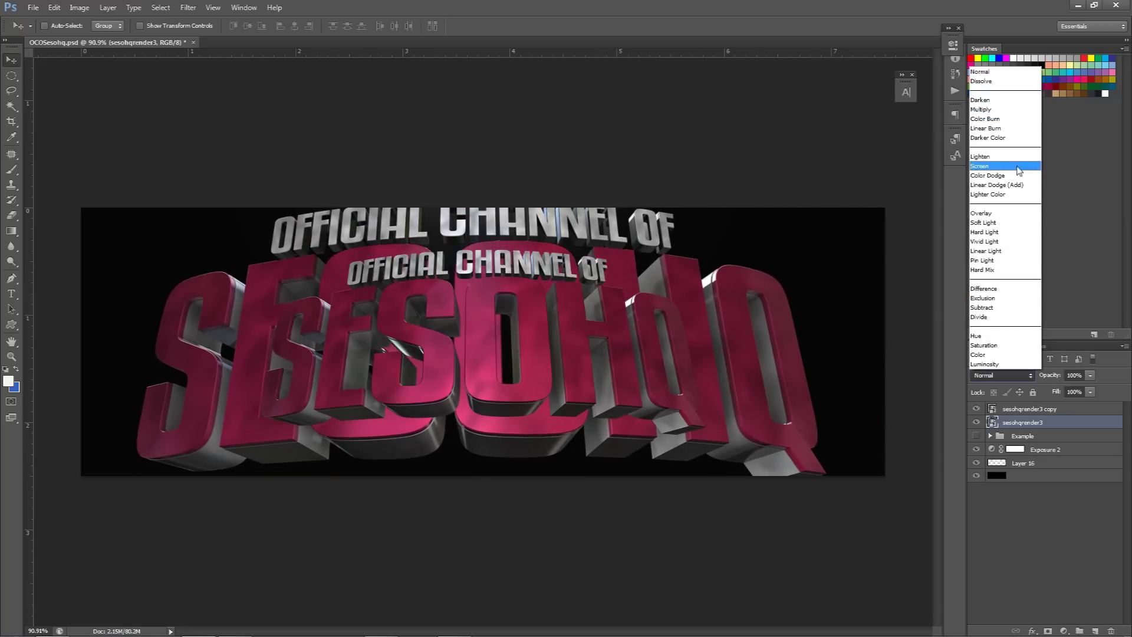
{"action": "left_click", "coordinate": [993, 234]}
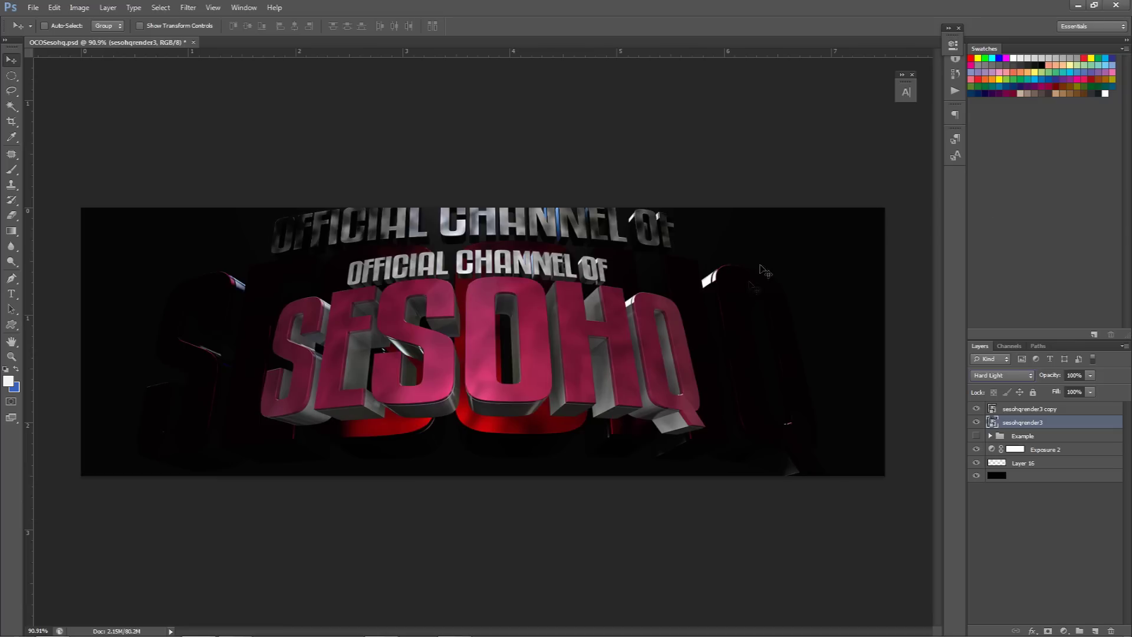
{"action": "left_click", "coordinate": [1058, 379]}
{"action": "type", "text": "20"}
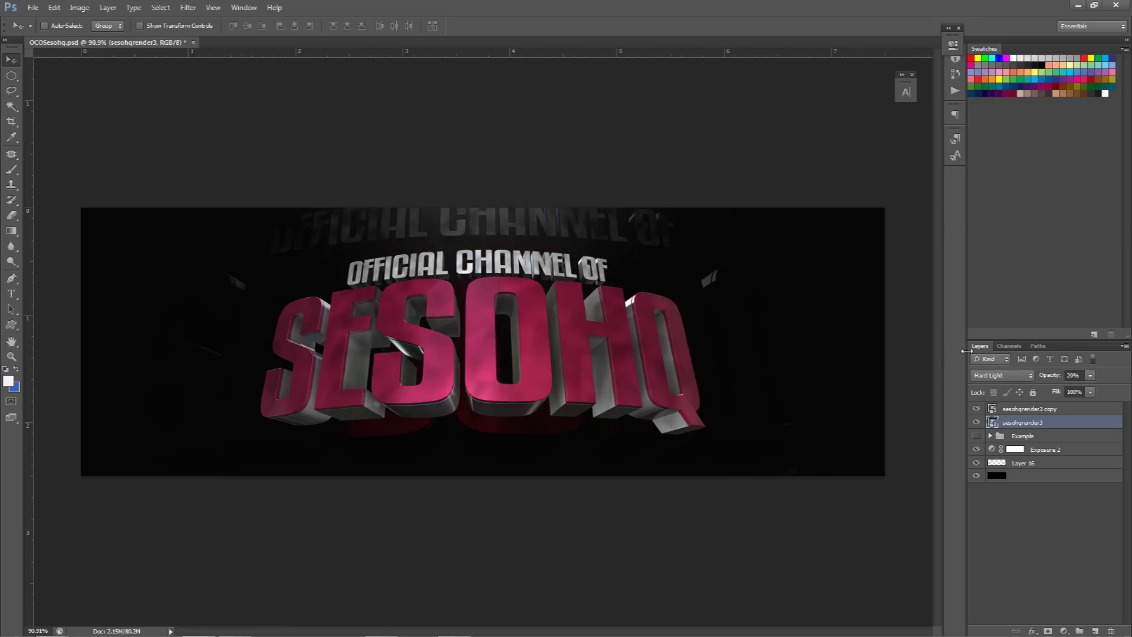
{"action": "left_click", "coordinate": [1014, 373]}
{"action": "left_click", "coordinate": [996, 230]}
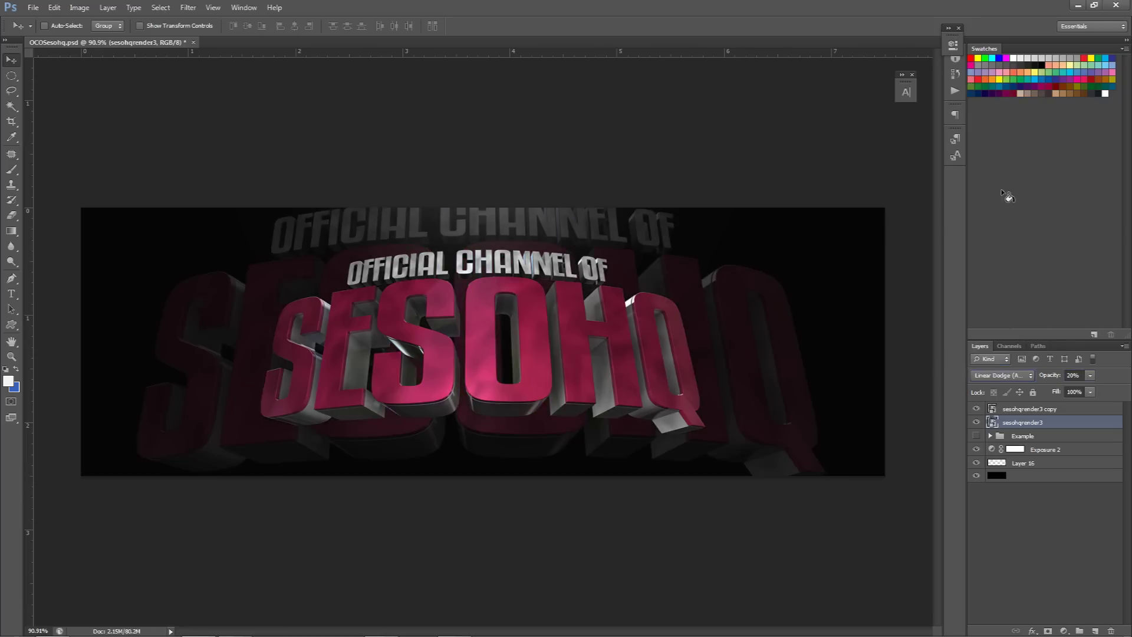
{"action": "left_click_drag", "start_coordinate": [718, 311], "coordinate": [716, 315]}
Rasterize the enlarged render layer and fade its outer parts around the main text with a soft 515 px Eraser
{"action": "key", "text": "e"}
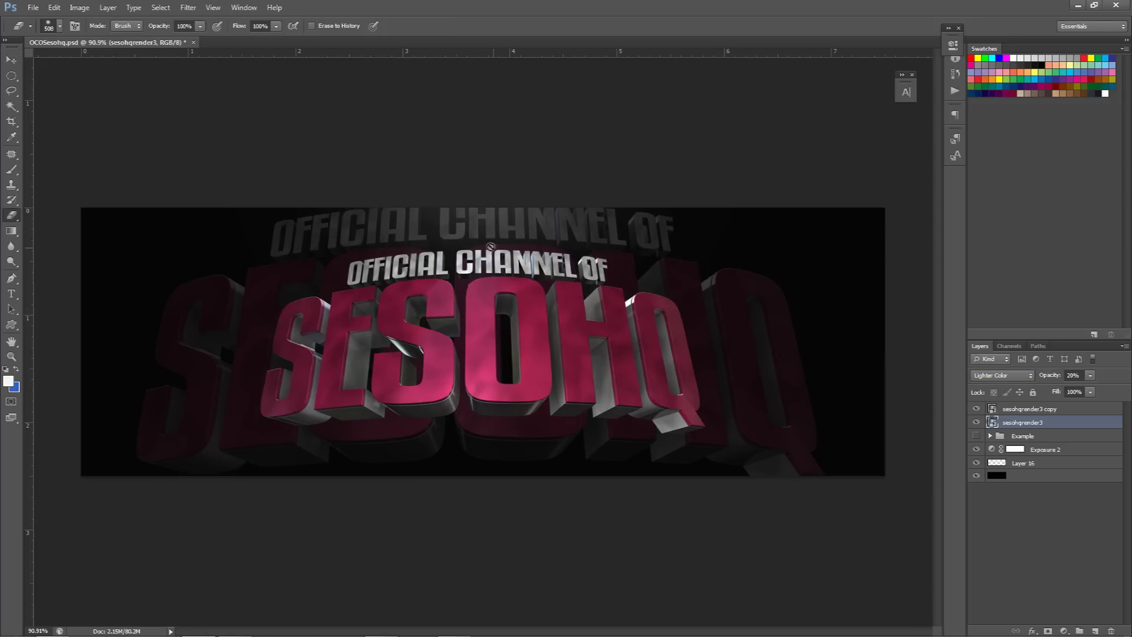
{"action": "left_click", "coordinate": [429, 277]}
{"action": "left_click", "coordinate": [550, 248]}
{"action": "right_click_drag", "start_coordinate": [402, 255], "coordinate": [471, 254], "text": "alt"}
{"action": "mouse_move", "coordinate": [411, 239]}
{"action": "right_mouse_down", "text": "alt"}
{"action": "mouse_move", "coordinate": [382, 239]}
{"action": "mouse_move", "coordinate": [313, 192]}
{"action": "right_mouse_up", "text": "alt"}
{"action": "mouse_move", "coordinate": [298, 187]}
{"action": "left_mouse_down"}
{"action": "mouse_move", "coordinate": [358, 177]}
{"action": "mouse_move", "coordinate": [133, 374]}
{"action": "mouse_move", "coordinate": [397, 523]}
{"action": "mouse_move", "coordinate": [813, 235]}
{"action": "mouse_move", "coordinate": [685, 214]}
{"action": "mouse_move", "coordinate": [652, 165]}
{"action": "mouse_move", "coordinate": [872, 329]}
{"action": "mouse_move", "coordinate": [898, 480]}
{"action": "mouse_move", "coordinate": [480, 582]}
{"action": "mouse_move", "coordinate": [713, 563]}
{"action": "left_mouse_up"}
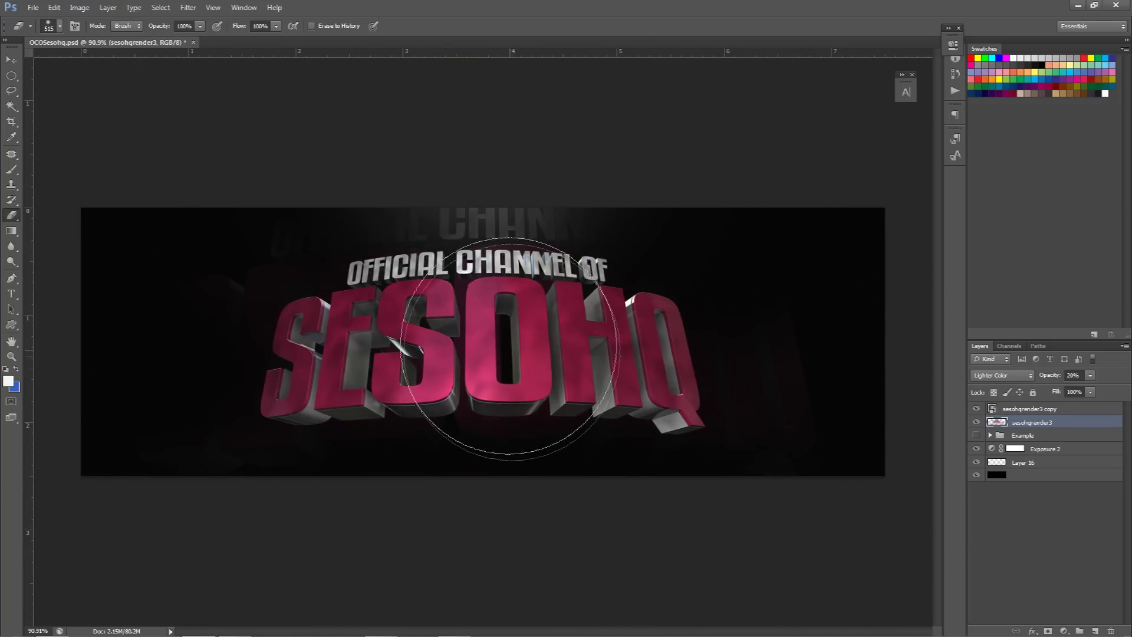
{"action": "key", "text": "v"}
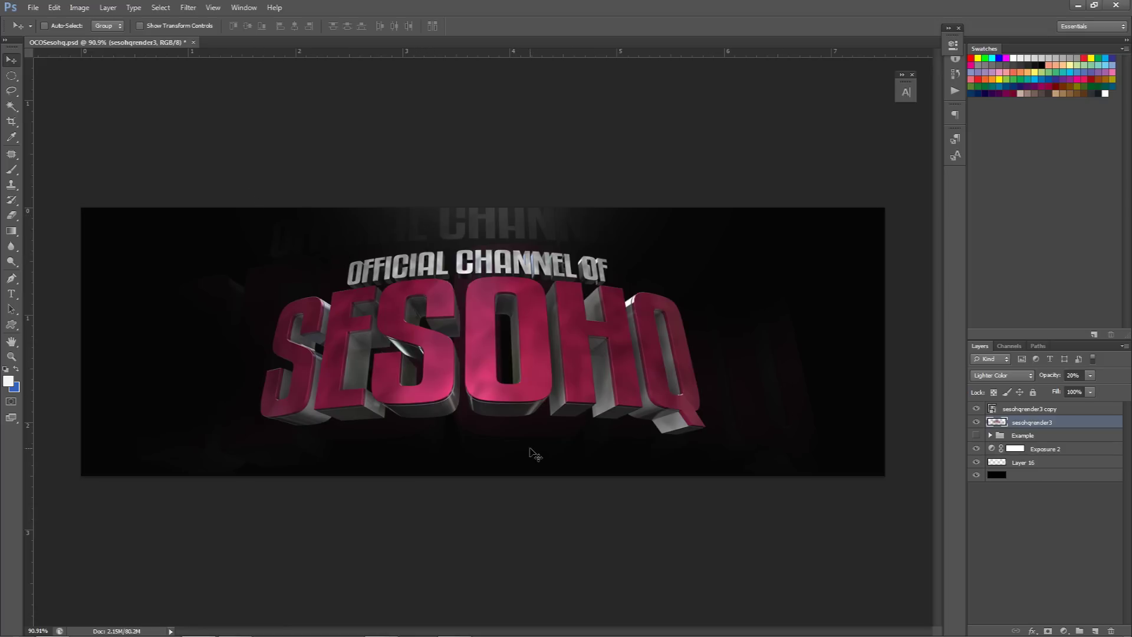
Compare the Example group with the new banner layers, leaving Example hidden and the new layers shown
{"action": "left_click_drag", "start_coordinate": [977, 408], "coordinate": [978, 443]}
{"action": "left_click", "coordinate": [977, 436]}
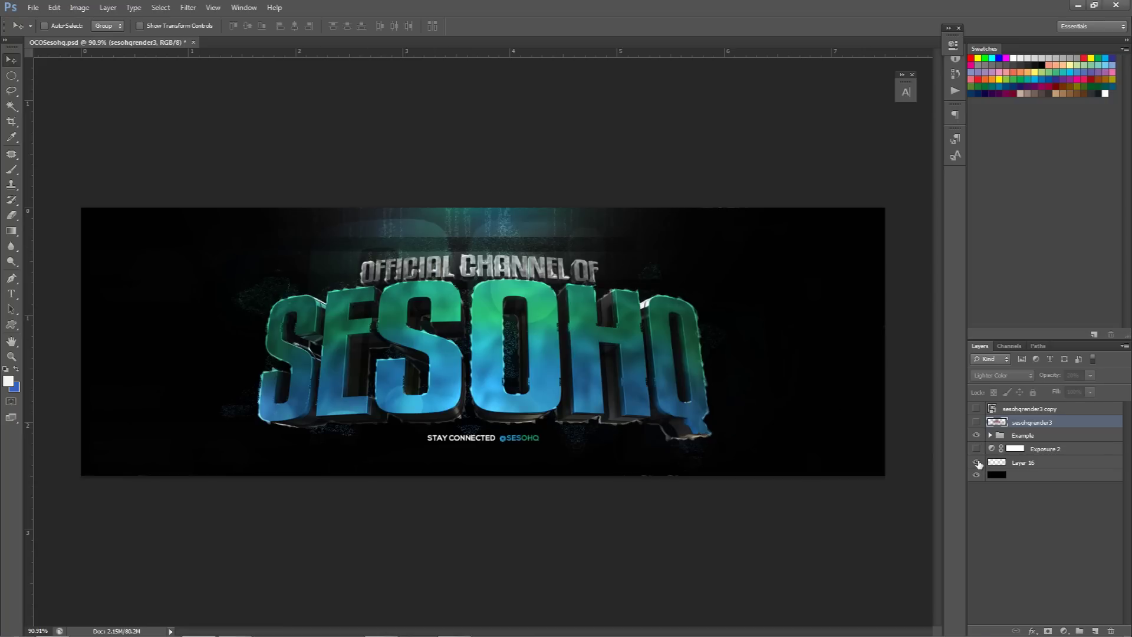
{"action": "left_click", "coordinate": [978, 463]}
{"action": "left_click_drag", "start_coordinate": [978, 425], "coordinate": [976, 449]}
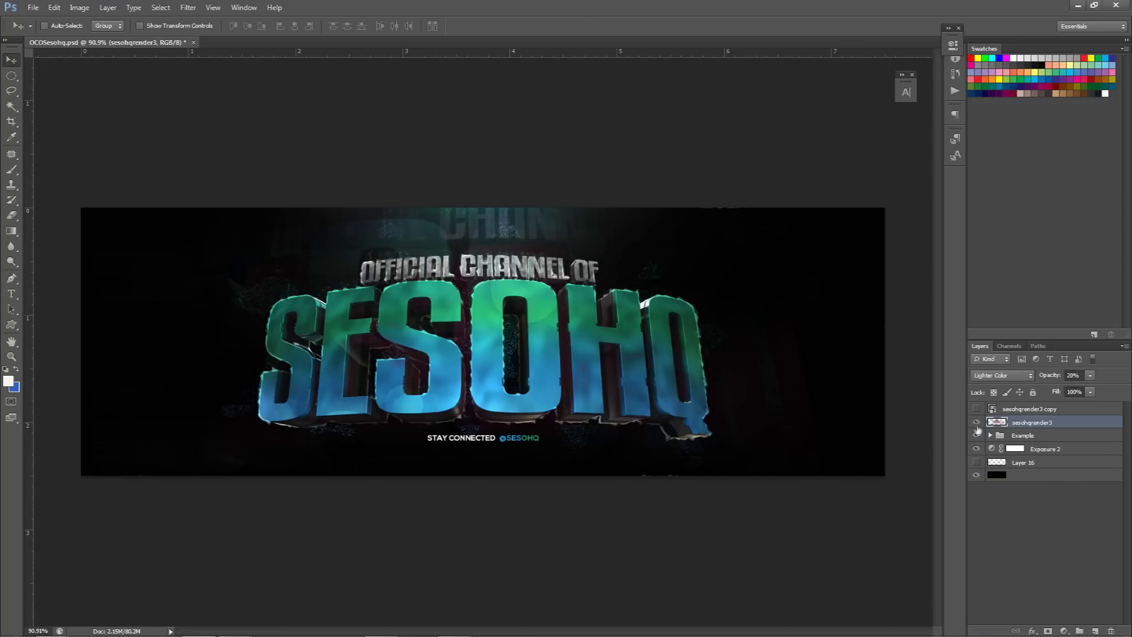
{"action": "left_click", "coordinate": [976, 436]}
{"action": "left_click", "coordinate": [977, 462]}
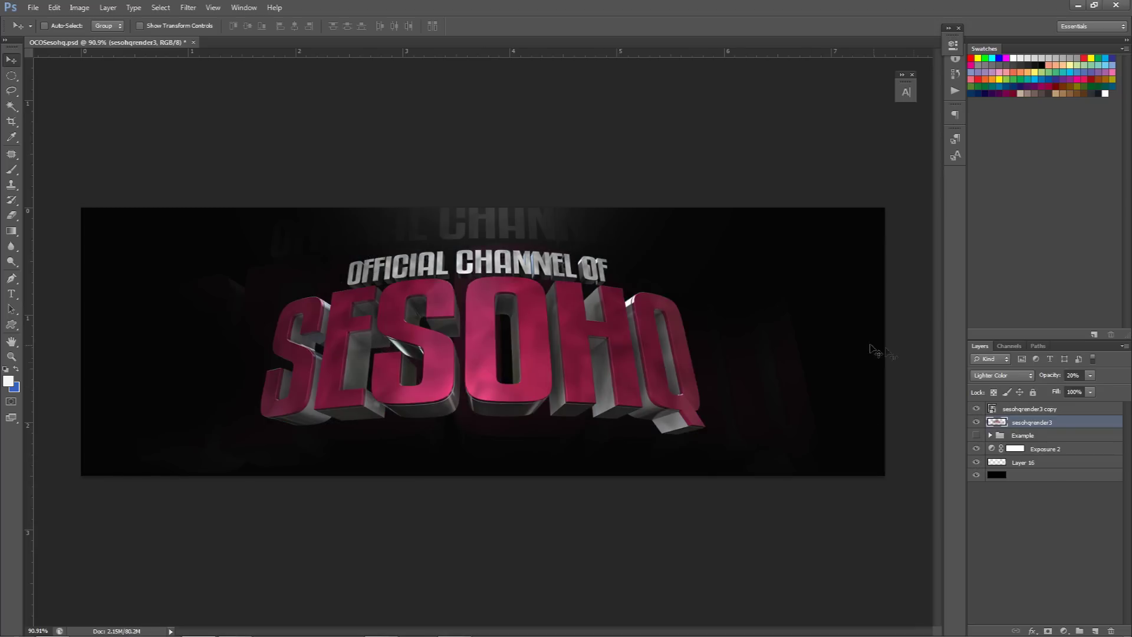
Add a Brightness/Contrast adjustment layer above the sesohqrender3 copy with brightness 5 and contrast 50, and compare the result with it hidden
{"action": "left_click", "coordinate": [1023, 411]}
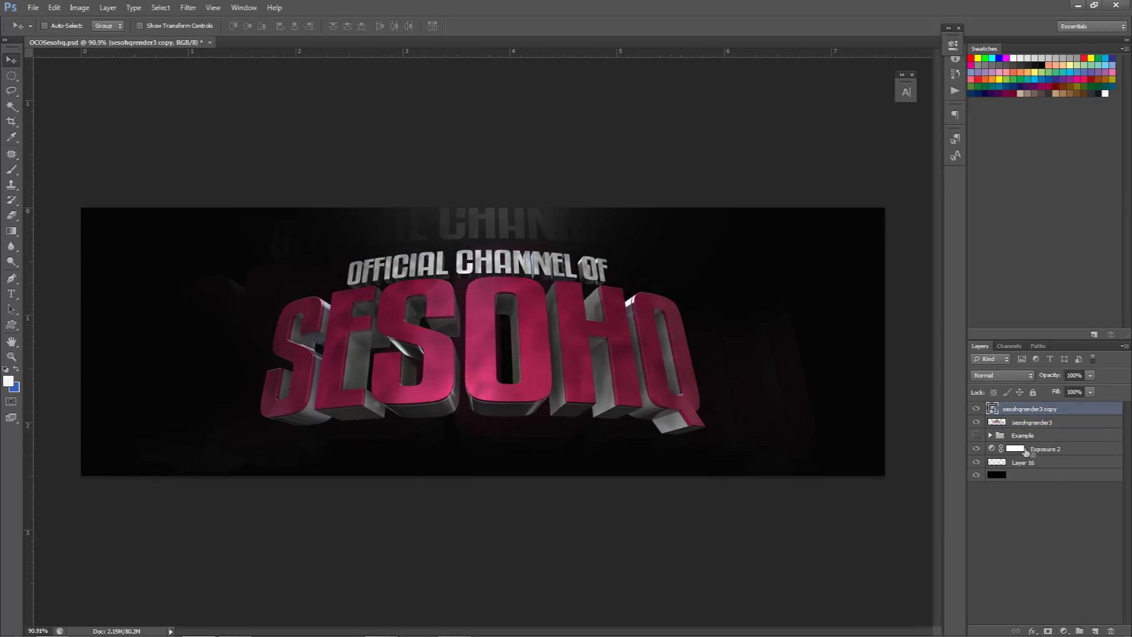
{"action": "left_click", "coordinate": [1064, 631]}
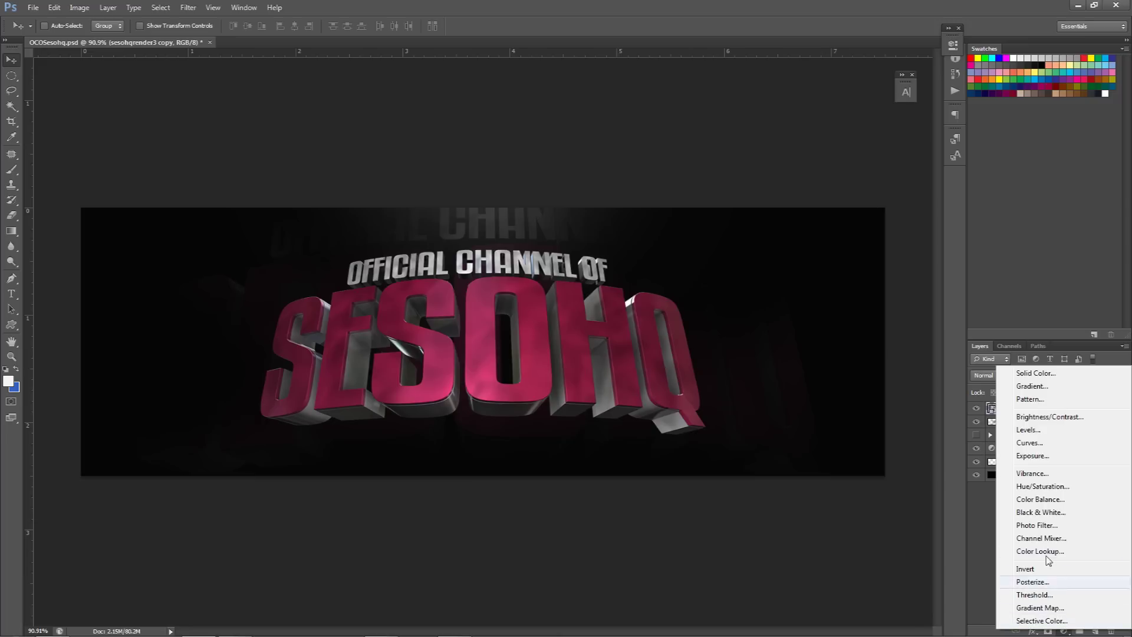
{"action": "left_click", "coordinate": [1046, 416]}
{"action": "mouse_move", "coordinate": [845, 104]}
{"action": "left_mouse_down"}
{"action": "mouse_move", "coordinate": [823, 105]}
{"action": "mouse_move", "coordinate": [876, 125]}
{"action": "mouse_move", "coordinate": [832, 104]}
{"action": "mouse_move", "coordinate": [848, 103]}
{"action": "left_mouse_up"}
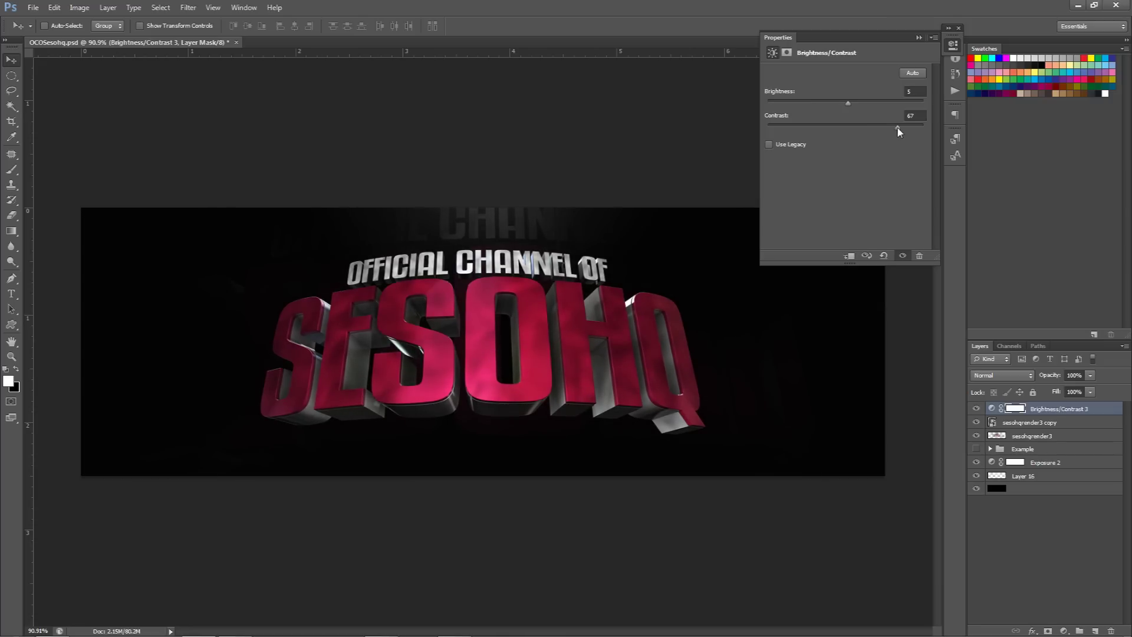
{"action": "left_click", "coordinate": [895, 129]}
{"action": "type", "text": "60"}
{"action": "left_click", "coordinate": [921, 91]}
{"action": "left_click", "coordinate": [919, 115]}
{"action": "type", "text": "5550"}
{"action": "left_click", "coordinate": [976, 408]}
{"action": "left_click", "coordinate": [977, 409]}
{"action": "left_click", "coordinate": [954, 46]}
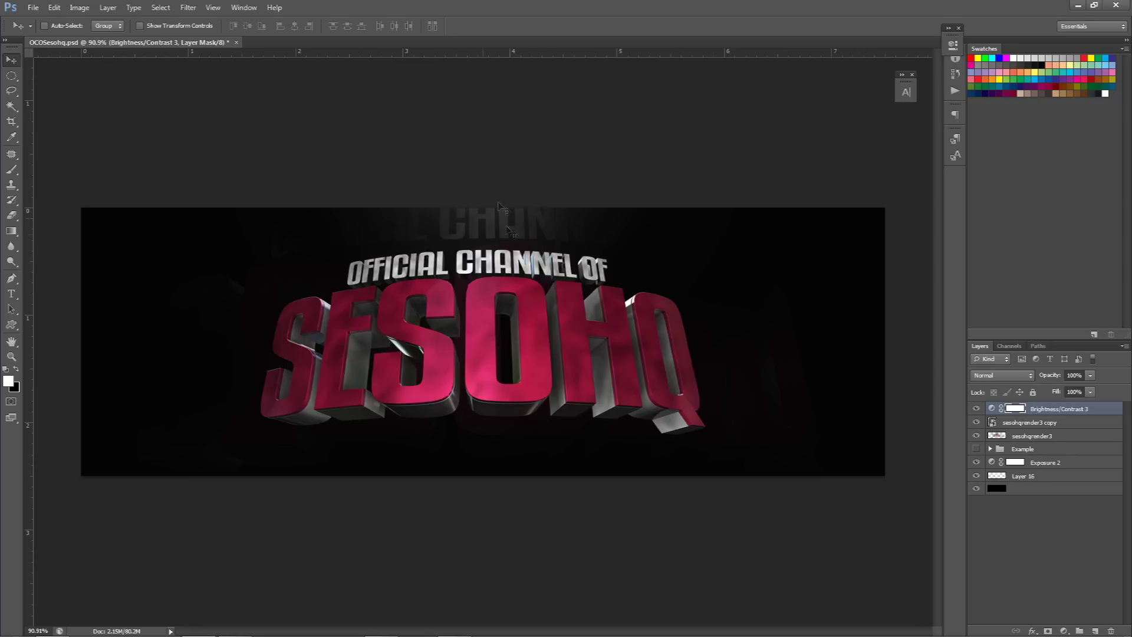
Set the faded background sesohqrender3 layer's opacity to 15%
{"action": "left_click", "coordinate": [1033, 436]}
{"action": "left_click", "coordinate": [1073, 376]}
{"action": "type", "text": "15"}
{"action": "key", "text": "Return"}
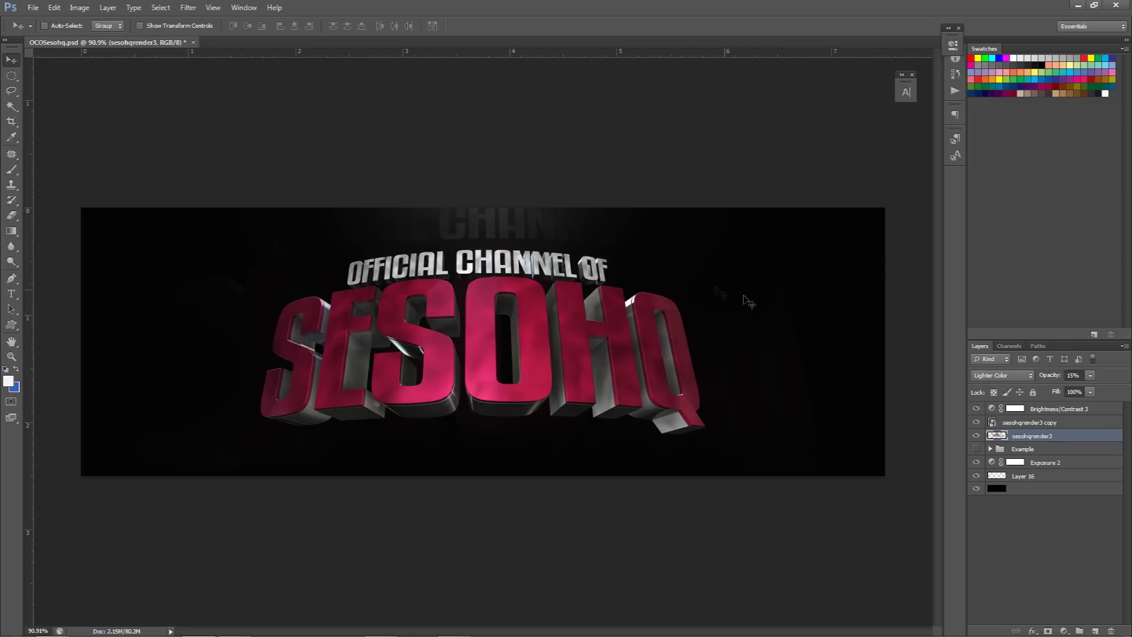
On a new layer at the top of the stack, stamp the 4000 px glitch-line brush, reduced to about 2051 px, in white across the banner
{"action": "left_click", "coordinate": [1047, 412]}
{"action": "left_click", "coordinate": [1095, 631]}
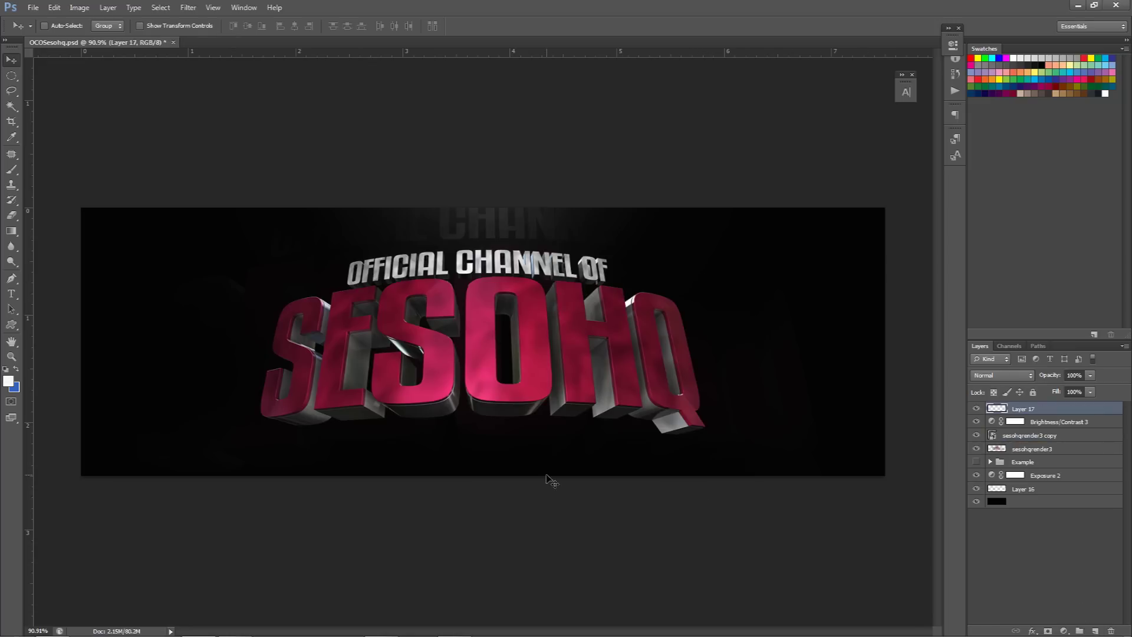
{"action": "key", "text": "b"}
{"action": "right_click", "coordinate": [695, 472]}
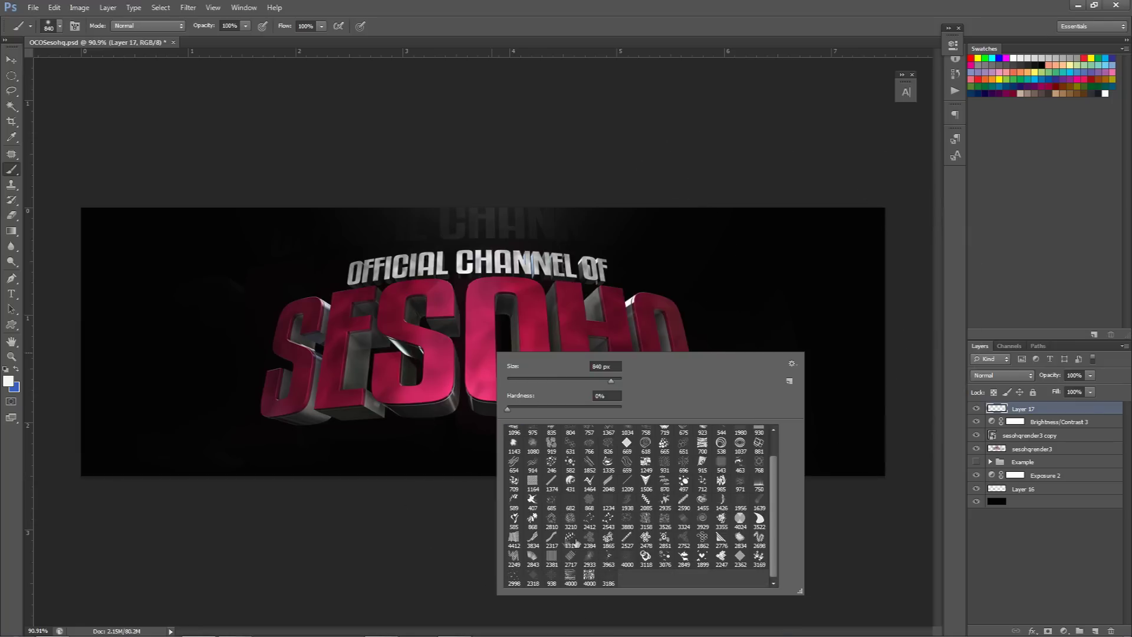
{"action": "left_click", "coordinate": [570, 578]}
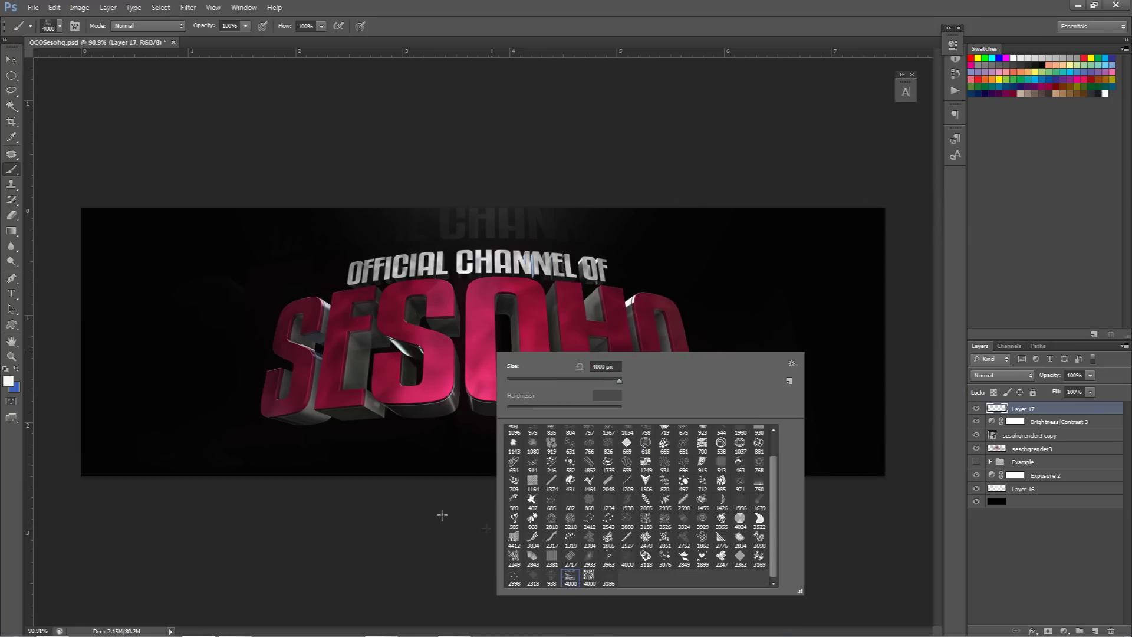
{"action": "left_click", "coordinate": [372, 351]}
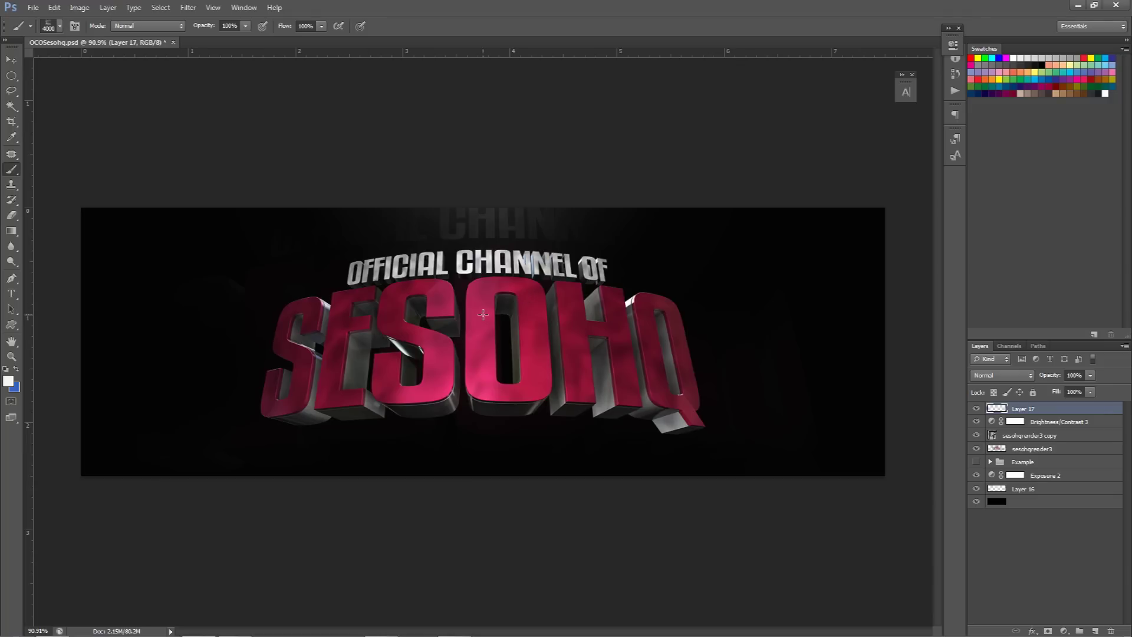
{"action": "right_click_drag", "start_coordinate": [606, 320], "coordinate": [439, 319], "text": "alt"}
{"action": "right_click_drag", "start_coordinate": [252, 314], "coordinate": [136, 313], "text": "alt"}
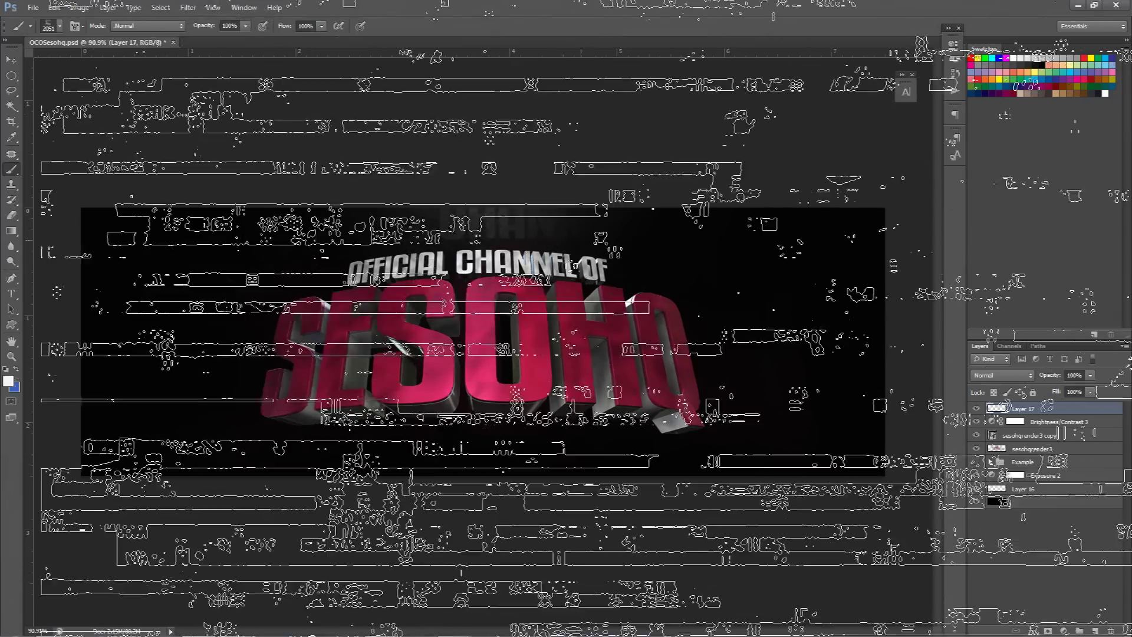
{"action": "left_click", "coordinate": [533, 185]}
{"action": "key", "text": "v"}
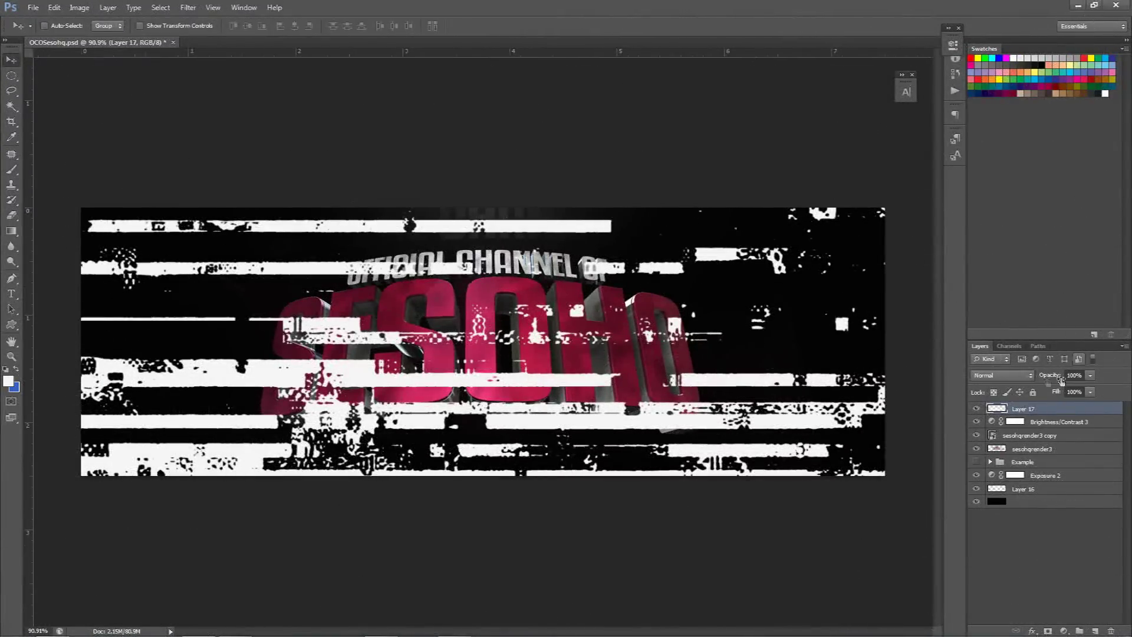
Set the glitch layer's blend mode to Overlay and its opacity to 38%
{"action": "left_click", "coordinate": [1003, 375]}
{"action": "left_click", "coordinate": [992, 219]}
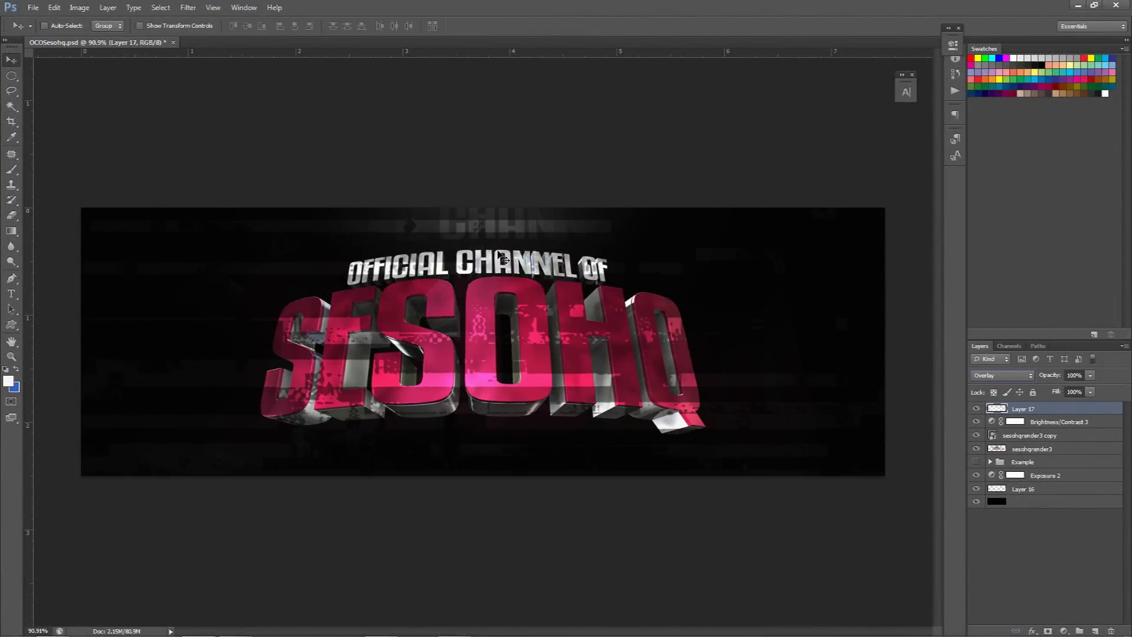
{"action": "left_click", "coordinate": [1091, 375]}
{"action": "left_click_drag", "start_coordinate": [1065, 393], "coordinate": [1053, 392]}
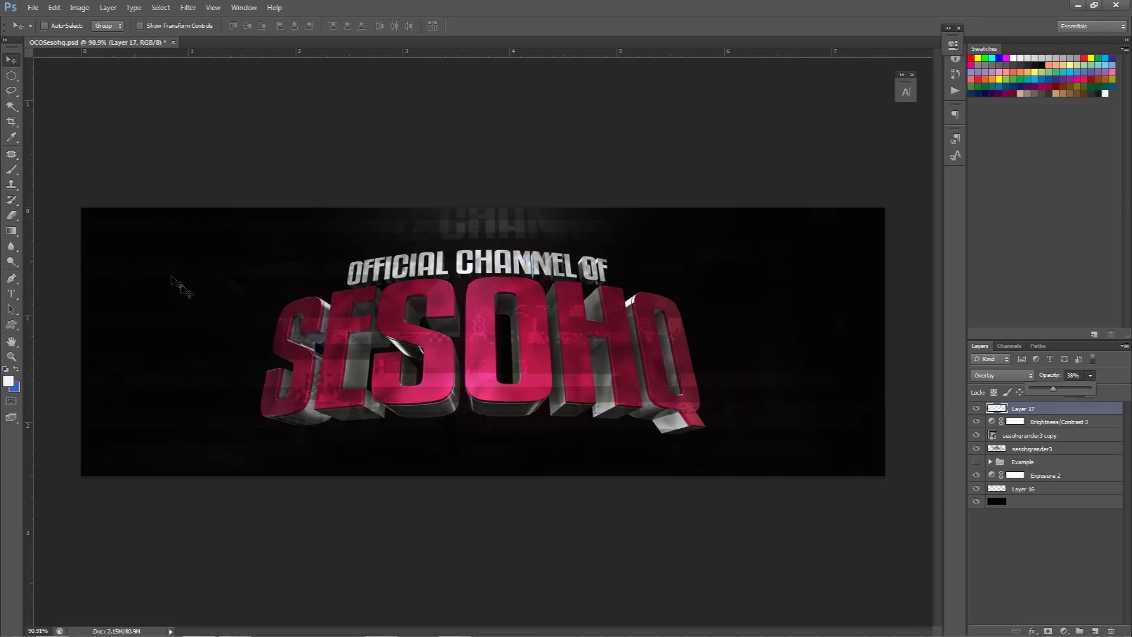
Erase the glitch texture over the main text with a soft Eraser, reducing the brush size to 400 px
{"action": "left_click", "coordinate": [440, 323]}
{"action": "key", "text": "e"}
{"action": "mouse_move", "coordinate": [456, 269]}
{"action": "left_mouse_down"}
{"action": "mouse_move", "coordinate": [446, 293]}
{"action": "mouse_move", "coordinate": [565, 349]}
{"action": "left_mouse_up"}
{"action": "right_click_drag", "start_coordinate": [565, 350], "coordinate": [477, 351], "text": "alt"}
{"action": "mouse_move", "coordinate": [373, 352]}
{"action": "left_mouse_down"}
{"action": "mouse_move", "coordinate": [304, 354]}
{"action": "mouse_move", "coordinate": [642, 365]}
{"action": "mouse_move", "coordinate": [277, 379]}
{"action": "mouse_move", "coordinate": [182, 412]}
{"action": "mouse_move", "coordinate": [139, 354]}
{"action": "left_mouse_up"}
Set the glitch layer's opacity to 35%
{"action": "left_click", "coordinate": [1079, 377]}
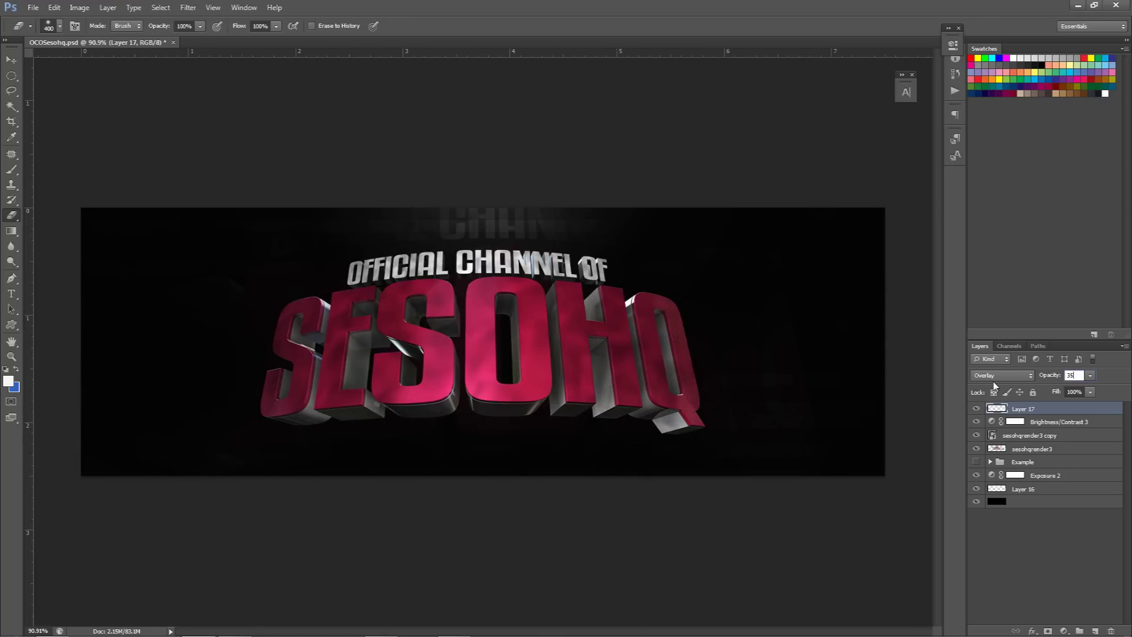
{"action": "type", "text": "35"}
{"action": "key", "text": "Return"}
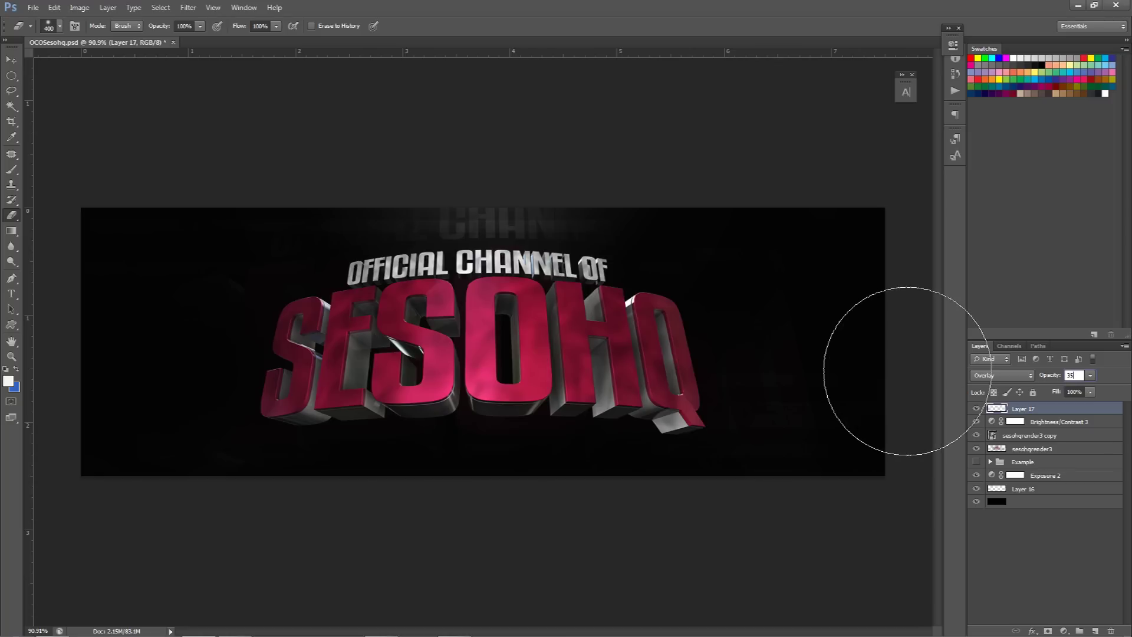
Apply a Motion Blur with a distance of 50 pixels to the glitch layer, and compare the banner with that layer hidden
{"action": "left_click", "coordinate": [188, 7]}
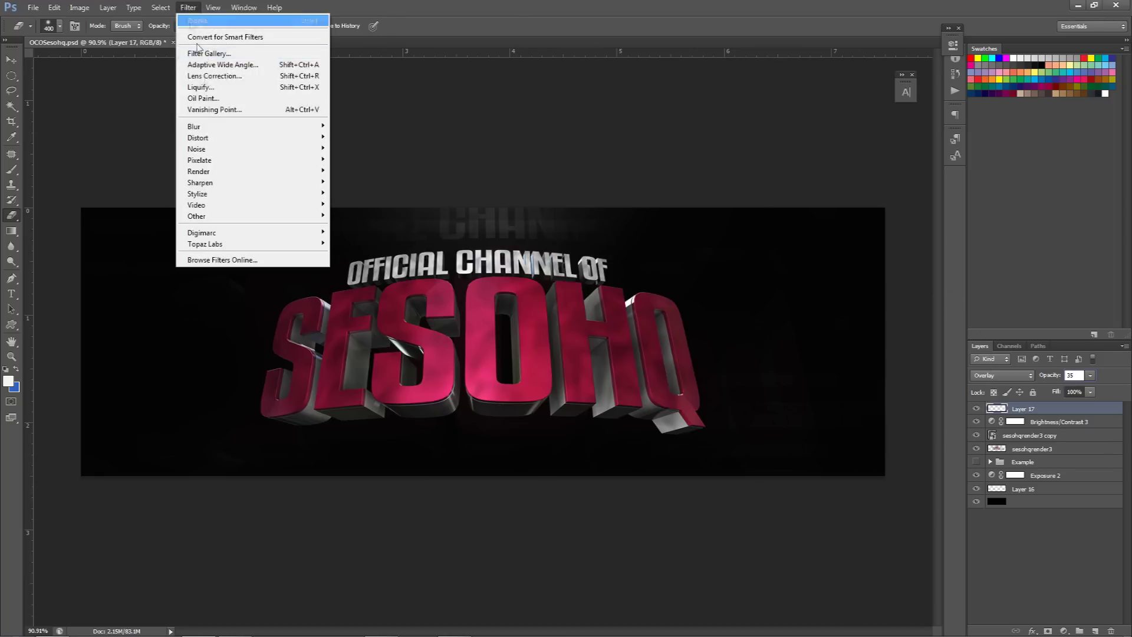
{"action": "mouse_move", "coordinate": [211, 126]}
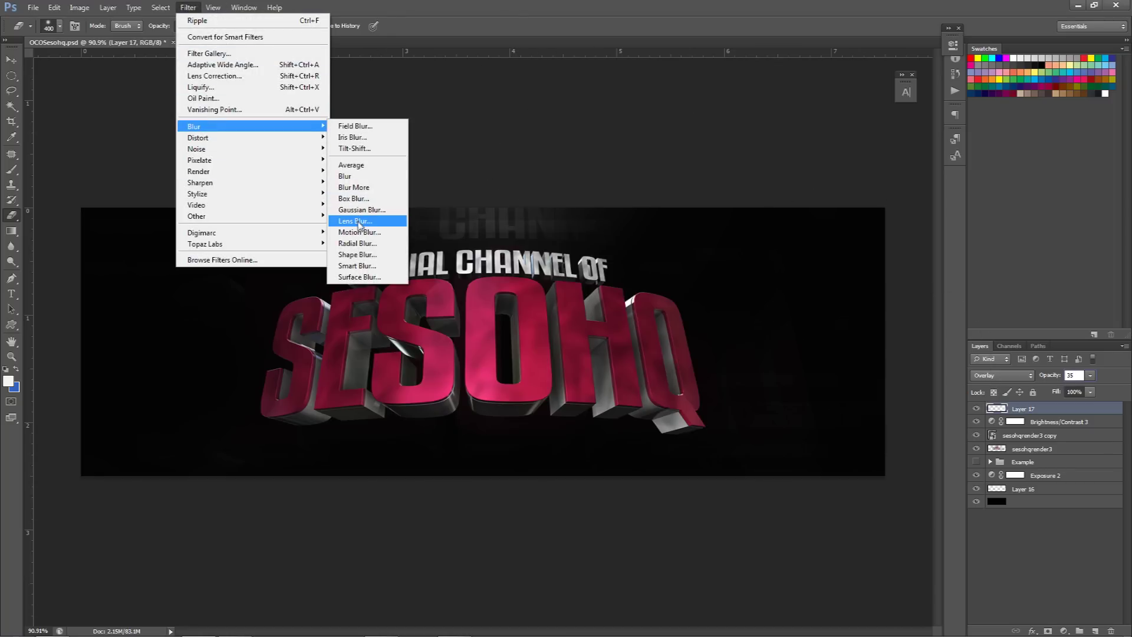
{"action": "left_click", "coordinate": [359, 232]}
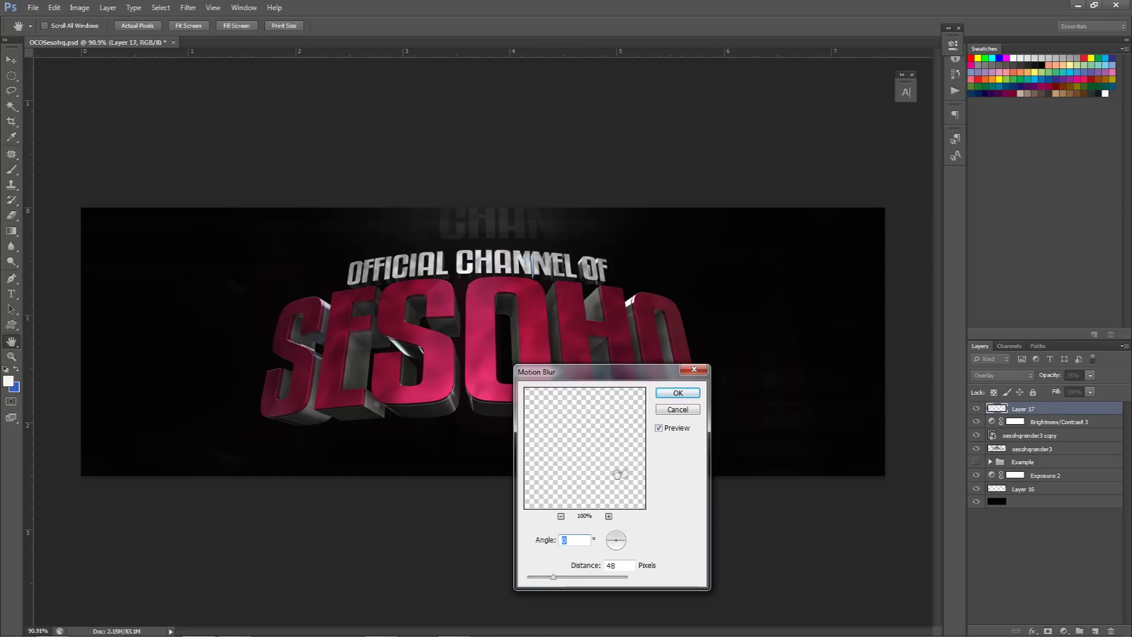
{"action": "double_click", "coordinate": [633, 570]}
{"action": "type", "text": "50"}
{"action": "left_click", "coordinate": [678, 393]}
{"action": "key", "text": "e"}
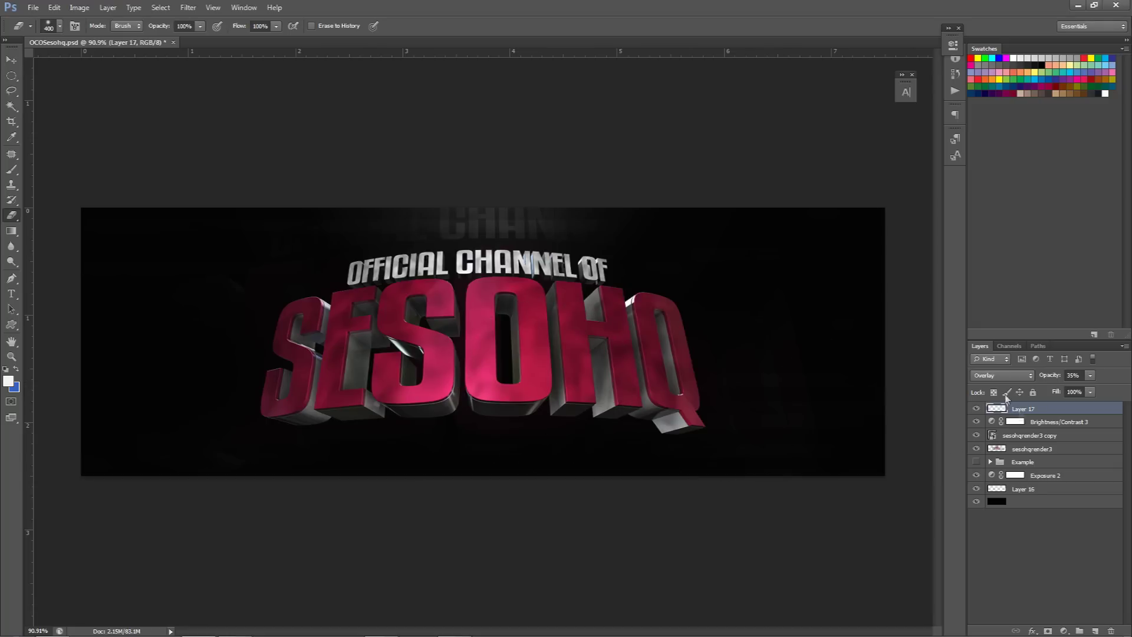
{"action": "left_click", "coordinate": [977, 409]}
{"action": "left_click", "coordinate": [976, 408]}
On a new layer, fill three narrow vertical rectangular selections of different lengths with white, hanging from the banner's top edge near its left end
{"action": "left_click", "coordinate": [1095, 630]}
{"action": "key", "text": "m"}
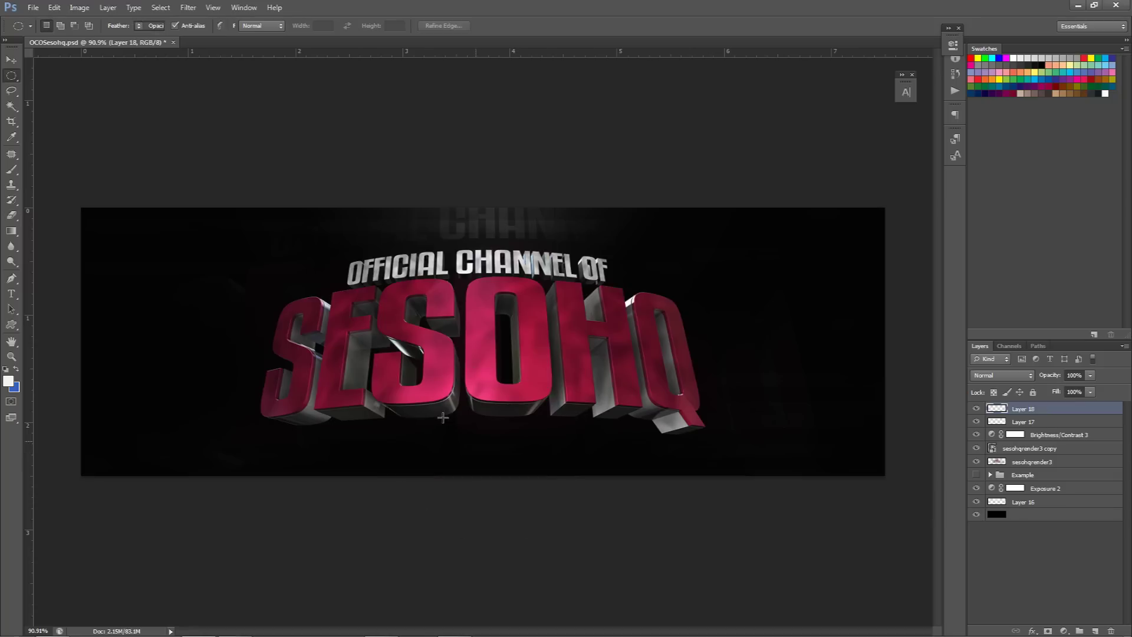
{"action": "left_click_drag", "start_coordinate": [129, 145], "coordinate": [147, 376]}
{"action": "right_click", "coordinate": [12, 75]}
{"action": "left_click", "coordinate": [59, 75]}
{"action": "left_click_drag", "start_coordinate": [130, 207], "coordinate": [145, 405]}
{"action": "left_click_drag", "start_coordinate": [161, 208], "coordinate": [153, 251]}
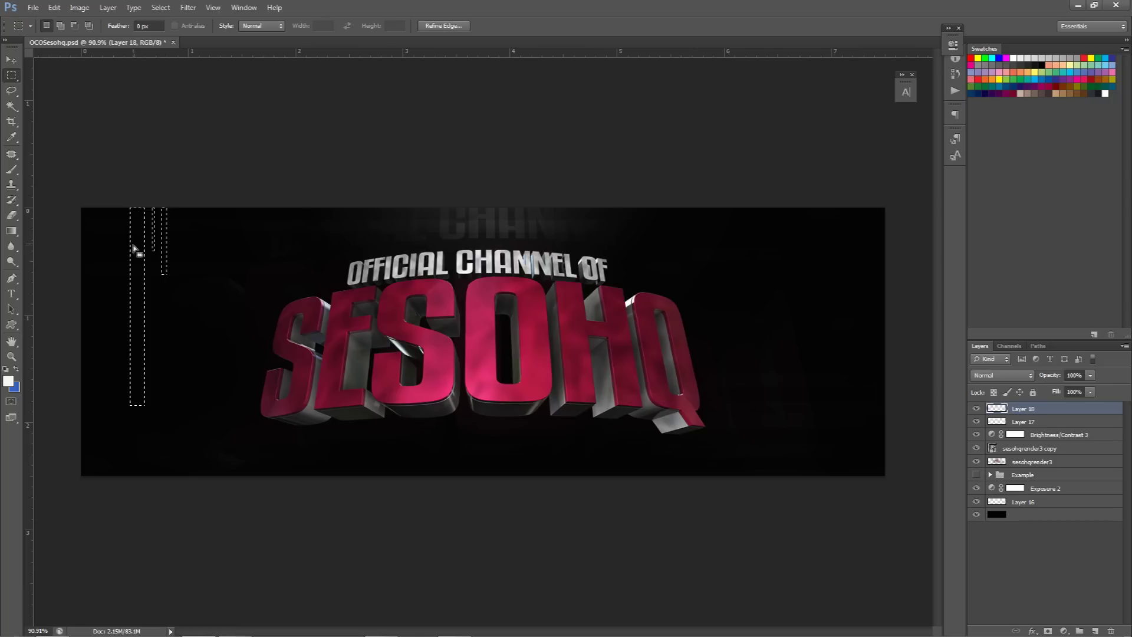
{"action": "key", "text": "alt+BackSpace"}
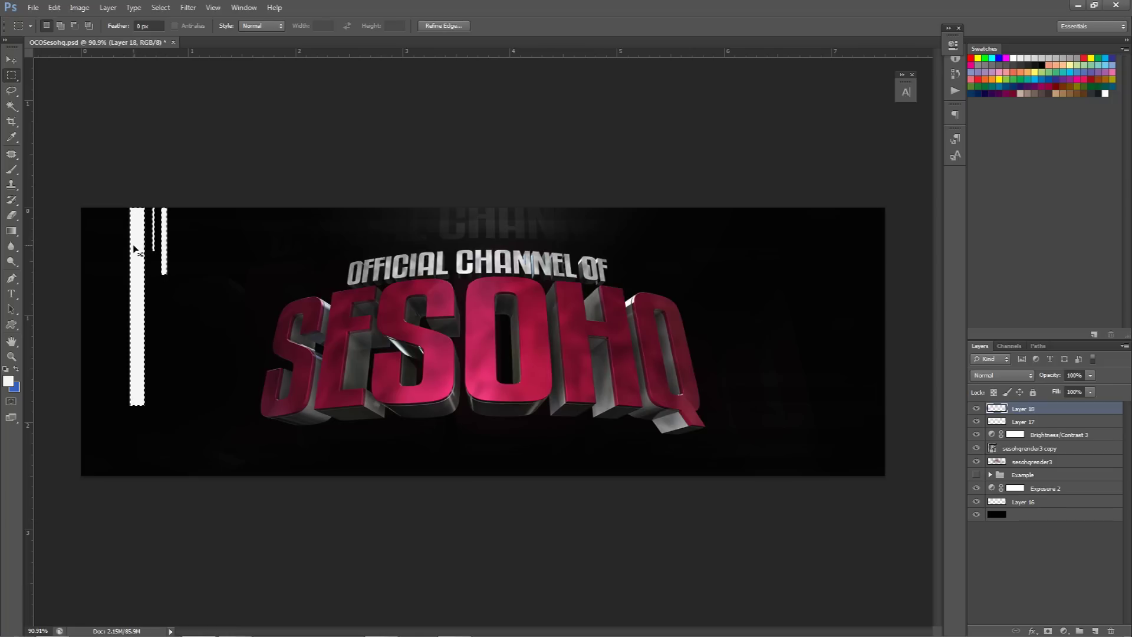
{"action": "key", "text": "ctrl+d"}
Duplicate the white bars just to the right of the originals and stretch the copy slightly taller
{"action": "key", "text": "v"}
{"action": "left_click_drag", "start_coordinate": [227, 234], "coordinate": [215, 272]}
{"action": "key", "text": "ctrl+t"}
{"action": "left_click_drag", "start_coordinate": [202, 224], "coordinate": [202, 208]}
{"action": "key", "text": "Return"}
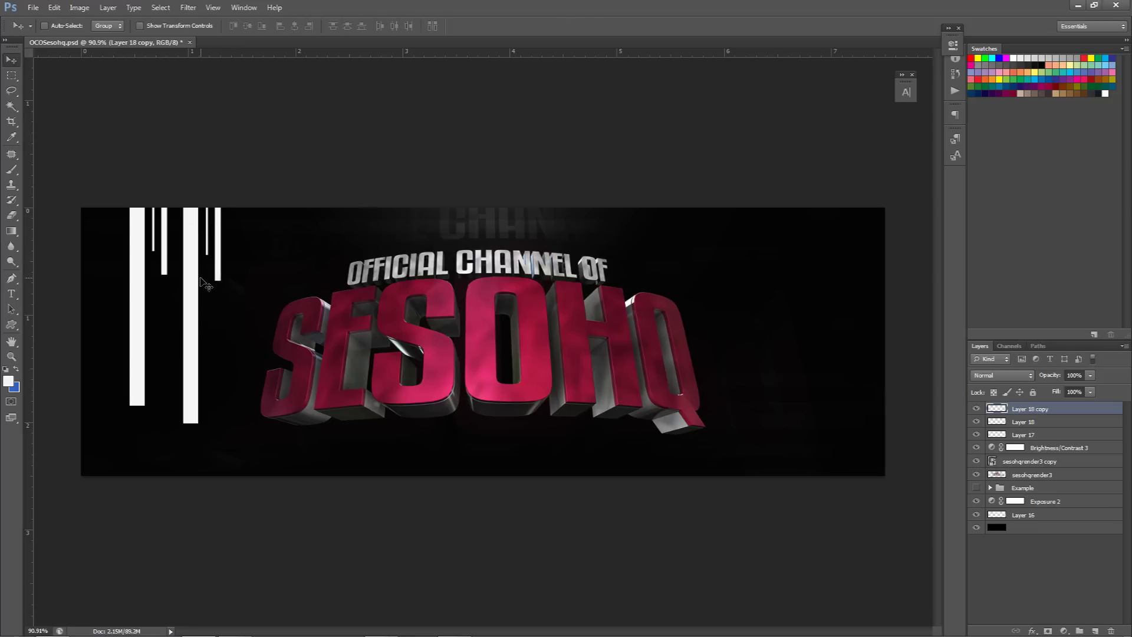
Duplicate the bars again further right, over the first letter S, and shrink the copy to about 50% of its height
{"action": "left_click_drag", "start_coordinate": [205, 333], "coordinate": [314, 333], "text": "alt"}
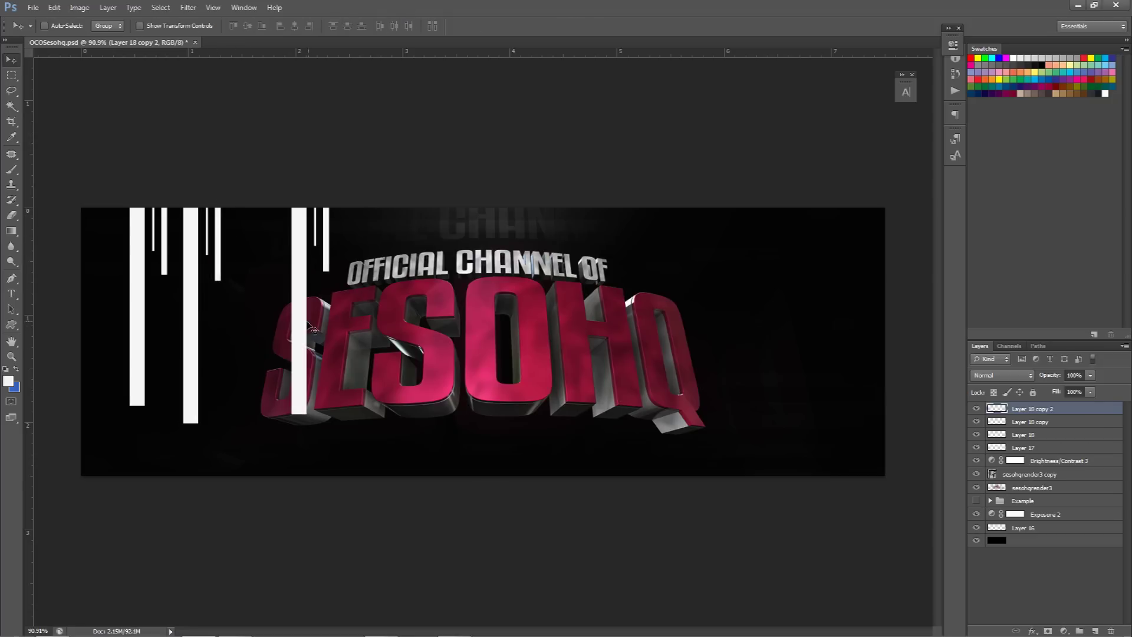
{"action": "key", "text": "ctrl+t"}
{"action": "left_click_drag", "start_coordinate": [309, 413], "coordinate": [309, 307]}
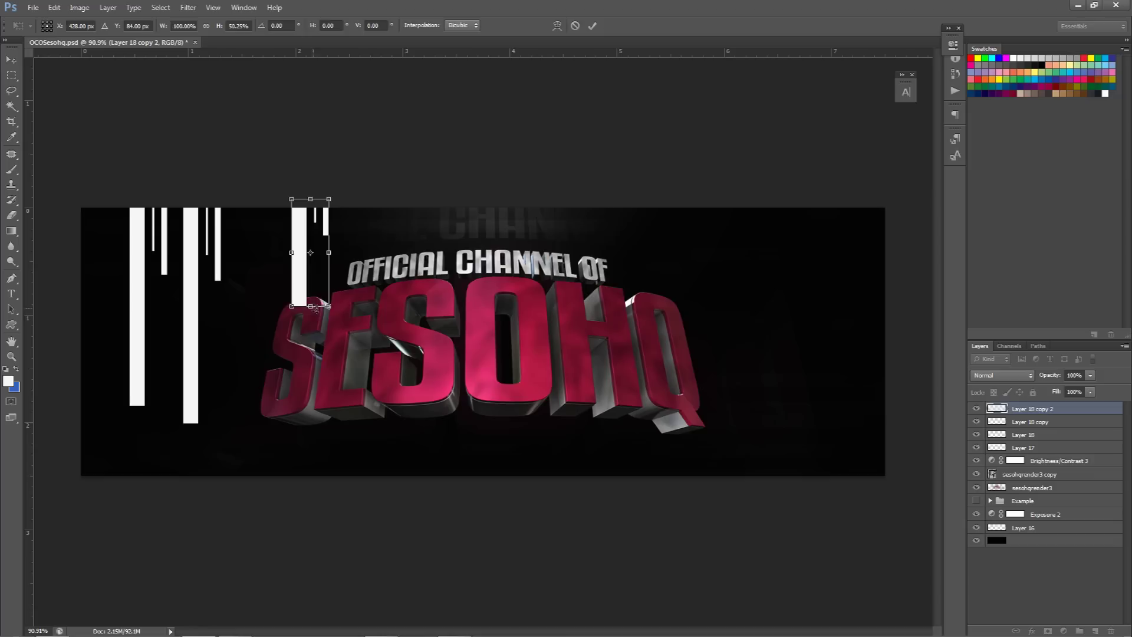
{"action": "key", "text": "Return"}
Duplicate the shortened bars over the second letter S and stretch that copy somewhat taller
{"action": "left_click_drag", "start_coordinate": [410, 317], "coordinate": [524, 317], "text": "alt"}
{"action": "key", "text": "ctrl+t"}
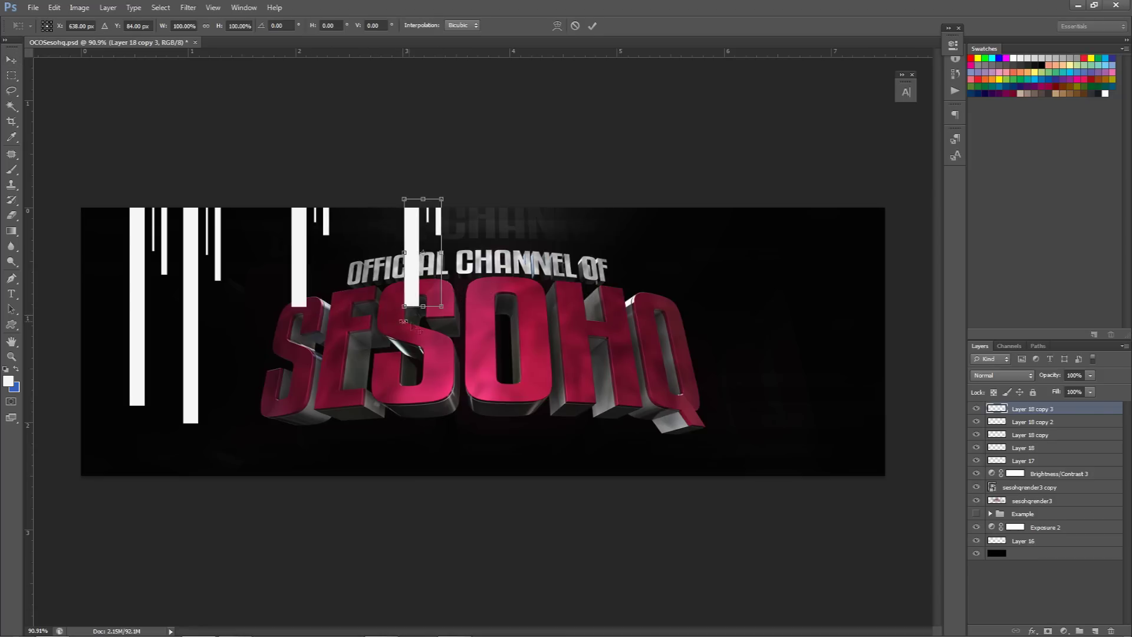
{"action": "left_click_drag", "start_coordinate": [421, 307], "coordinate": [420, 348]}
{"action": "key", "text": "Return"}
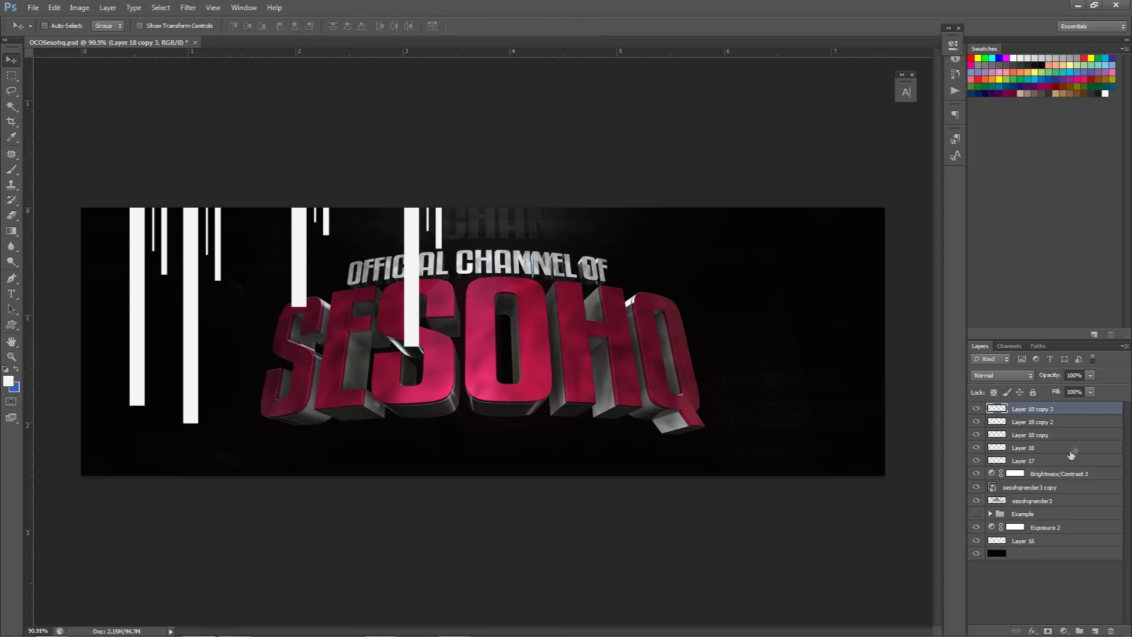
Duplicate the four bar layers across the right half of the banner, and group all eight bar layers
{"action": "left_click", "coordinate": [1056, 448], "text": "shift"}
{"action": "left_click_drag", "start_coordinate": [511, 361], "coordinate": [891, 361], "text": "alt"}
{"action": "left_click_drag", "start_coordinate": [813, 372], "coordinate": [810, 366]}
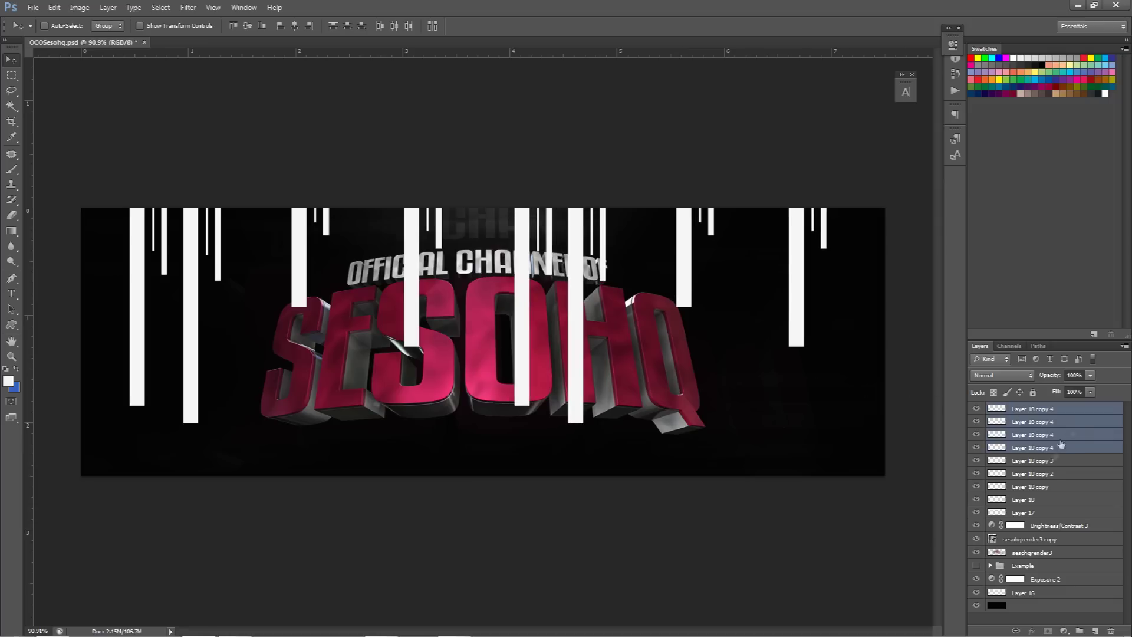
{"action": "left_click", "coordinate": [1039, 501], "text": "shift"}
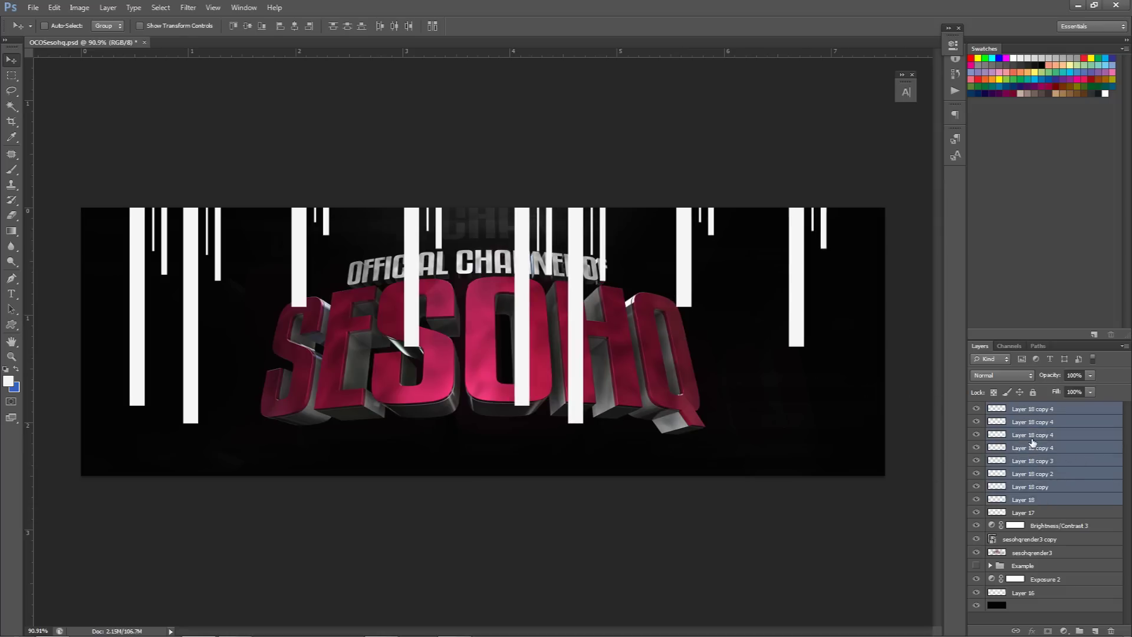
{"action": "key", "text": "ctrl+g"}
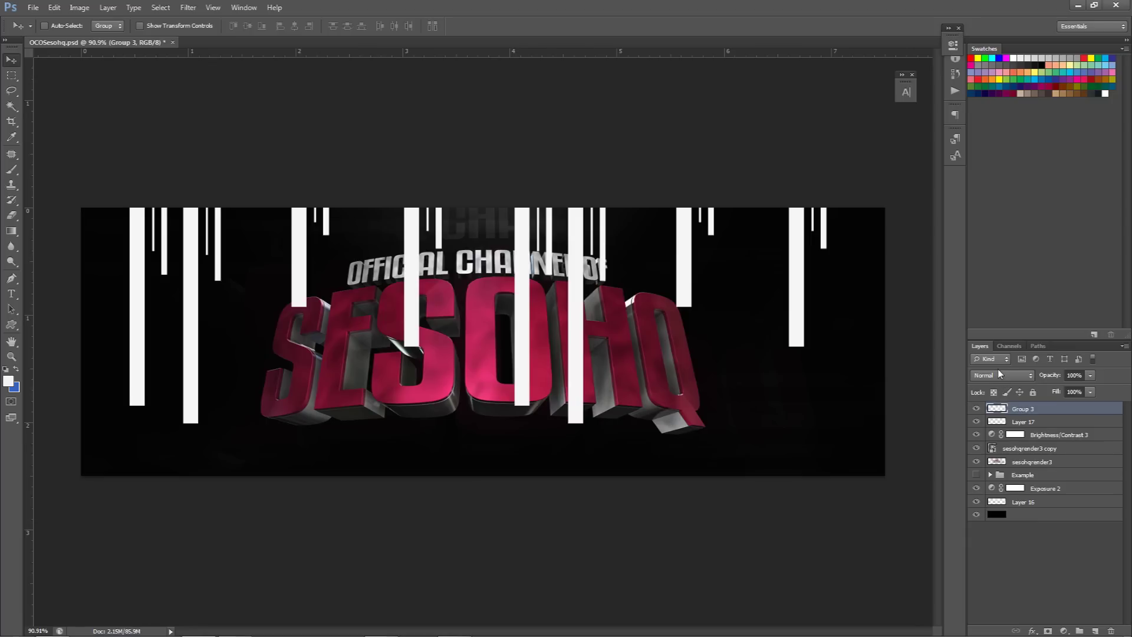
Merge a copy of Group 3 into a single layer named 1, and hide the original group
{"action": "key", "text": "ctrl+j"}
{"action": "key", "text": "ctrl+e"}
{"action": "left_click", "coordinate": [976, 422]}
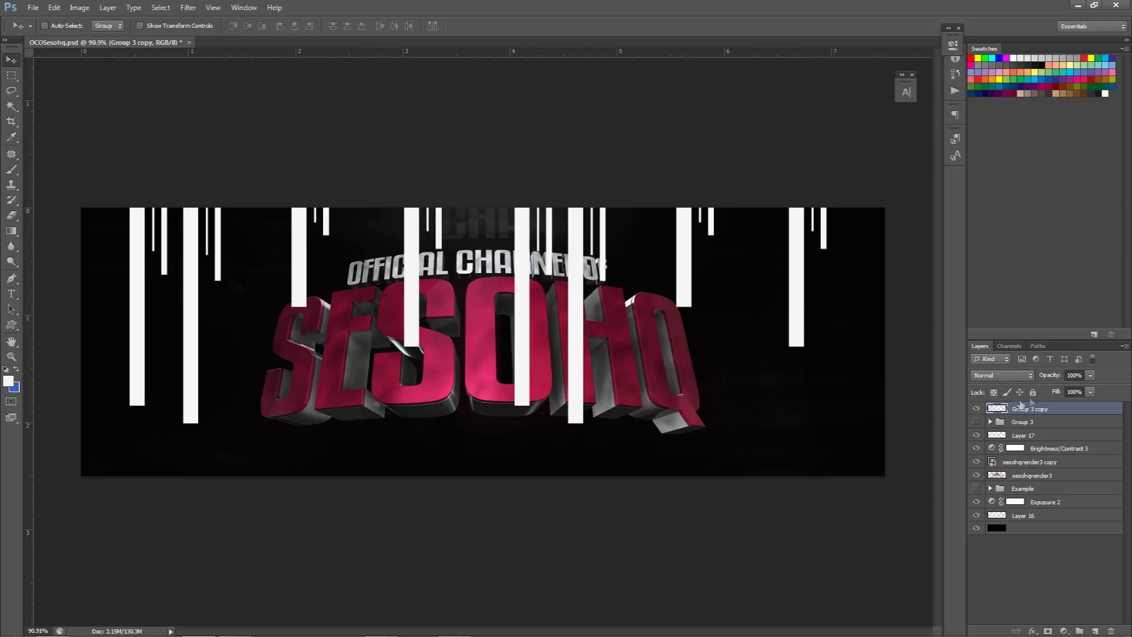
{"action": "double_click", "coordinate": [1022, 409]}
{"action": "type", "text": "1"}
{"action": "key", "text": "Return"}
Set layer 1's blend mode to Dissolve and its opacity to 11%
{"action": "left_click", "coordinate": [995, 377]}
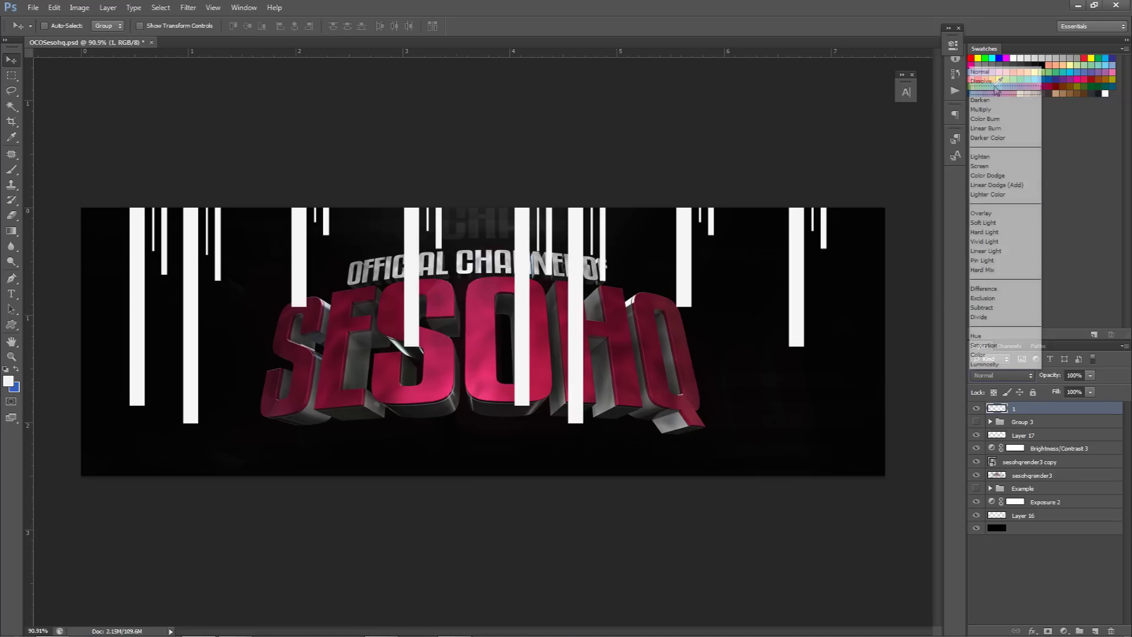
{"action": "left_click", "coordinate": [1026, 185]}
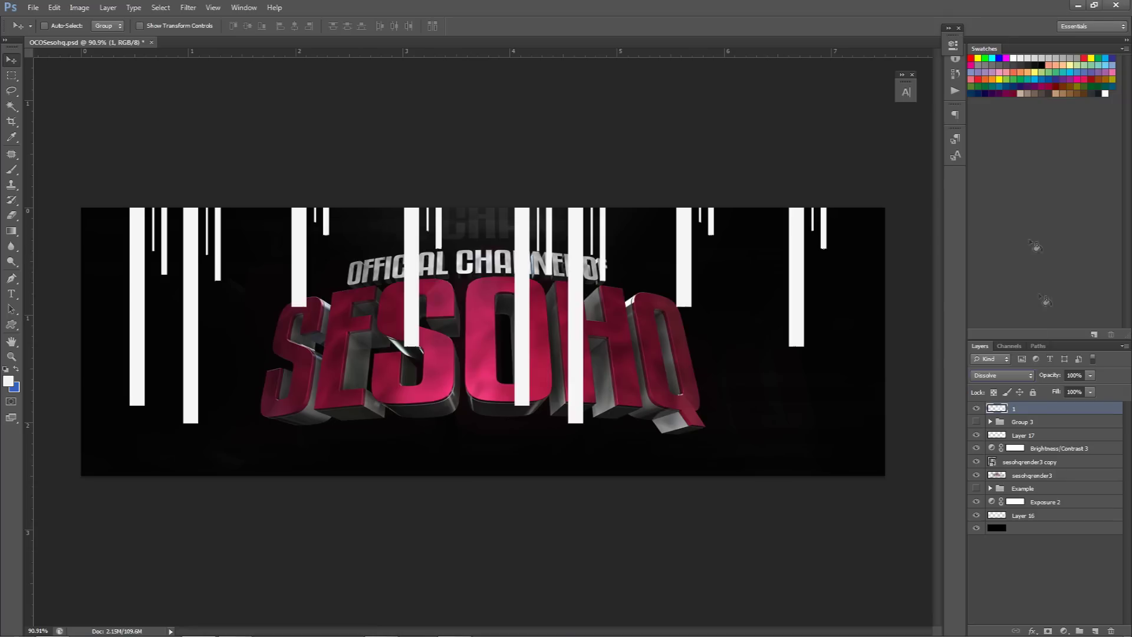
{"action": "left_click", "coordinate": [1090, 375]}
{"action": "left_click_drag", "start_coordinate": [1082, 387], "coordinate": [1036, 391]}
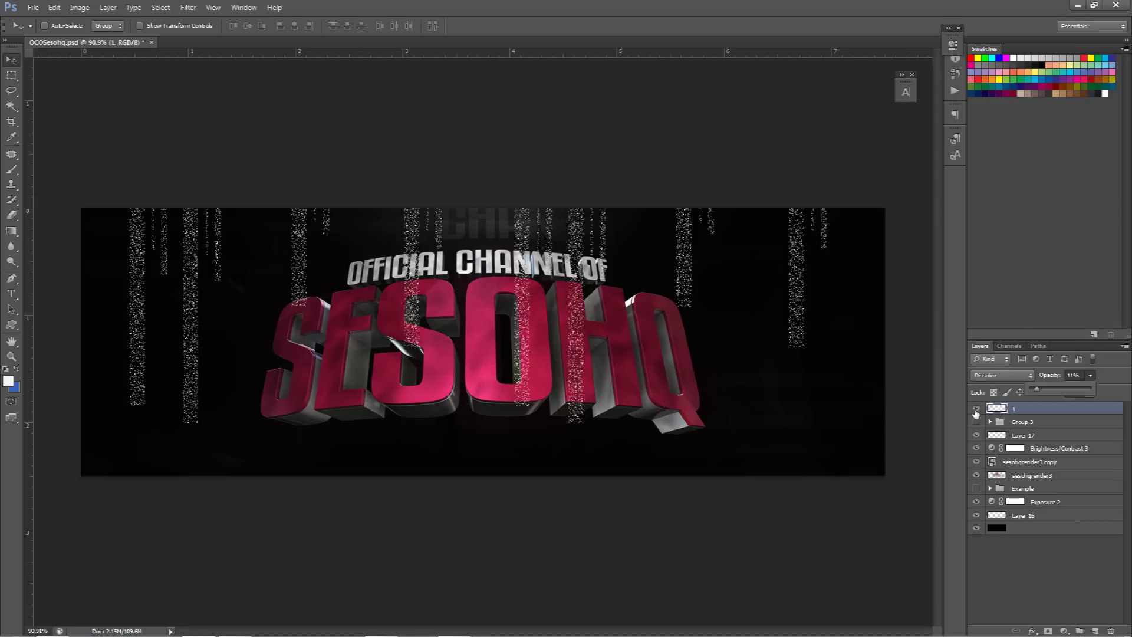
Hide the new banner layers and show the Example group for comparison
{"action": "left_click_drag", "start_coordinate": [977, 411], "coordinate": [978, 516]}
{"action": "left_click", "coordinate": [978, 502]}
{"action": "left_click", "coordinate": [979, 503]}
{"action": "left_click", "coordinate": [977, 489]}
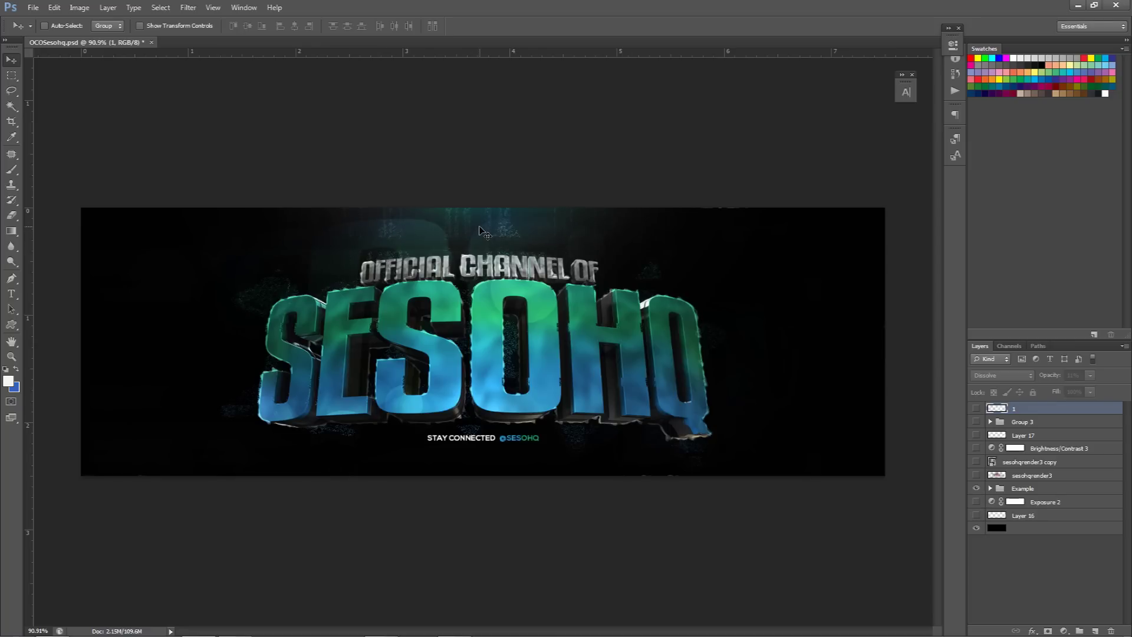
Hide the Example group and show the new banner layers again, including layer 1
{"action": "left_click", "coordinate": [977, 488]}
{"action": "left_click", "coordinate": [976, 516]}
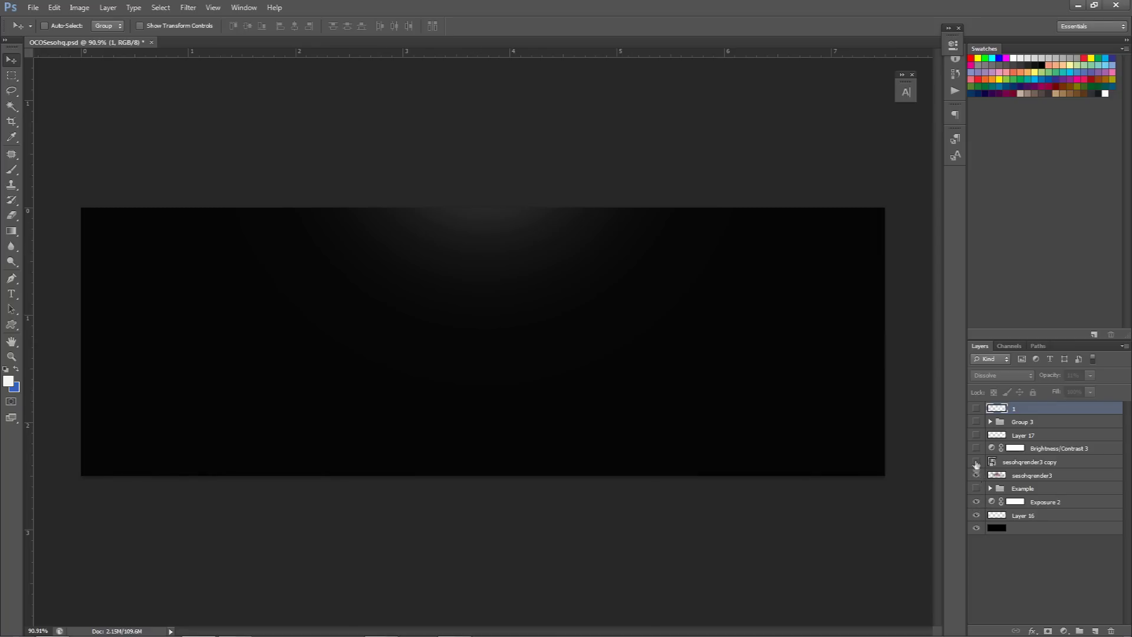
{"action": "left_click", "coordinate": [977, 463]}
{"action": "left_click", "coordinate": [976, 449]}
{"action": "left_click", "coordinate": [977, 436]}
{"action": "left_click", "coordinate": [977, 410]}
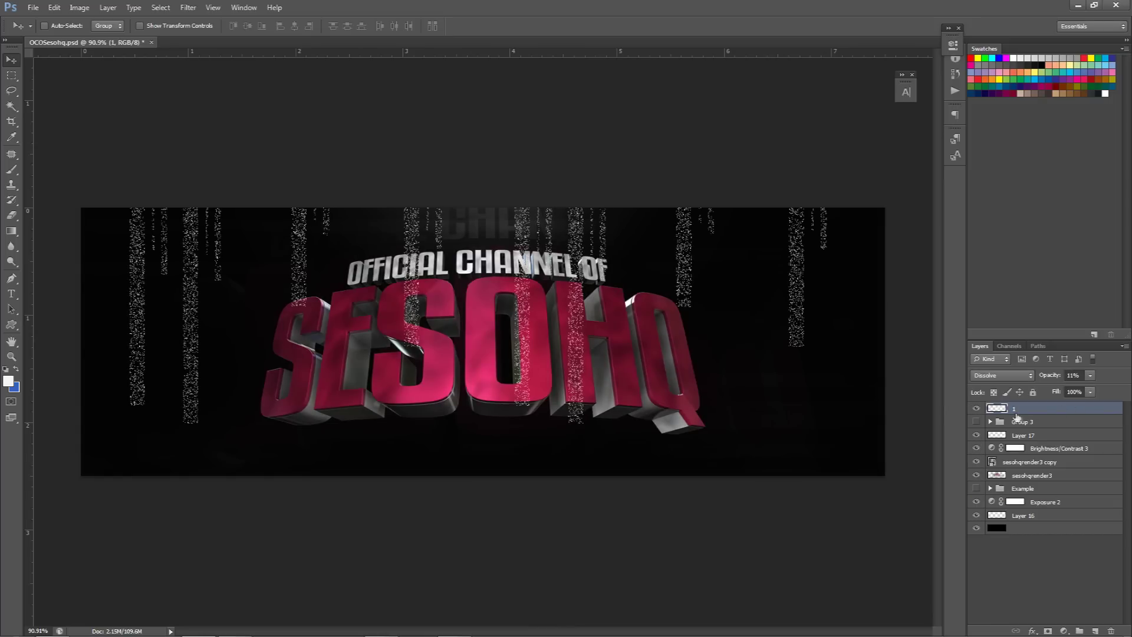
Reduce layer 1's opacity and merge it with a new empty layer so its blend mode is Normal
{"action": "double_click", "coordinate": [1080, 378]}
{"action": "scroll", "coordinate": [1080, 376], "scroll_direction": "down", "scroll_amount": 10}
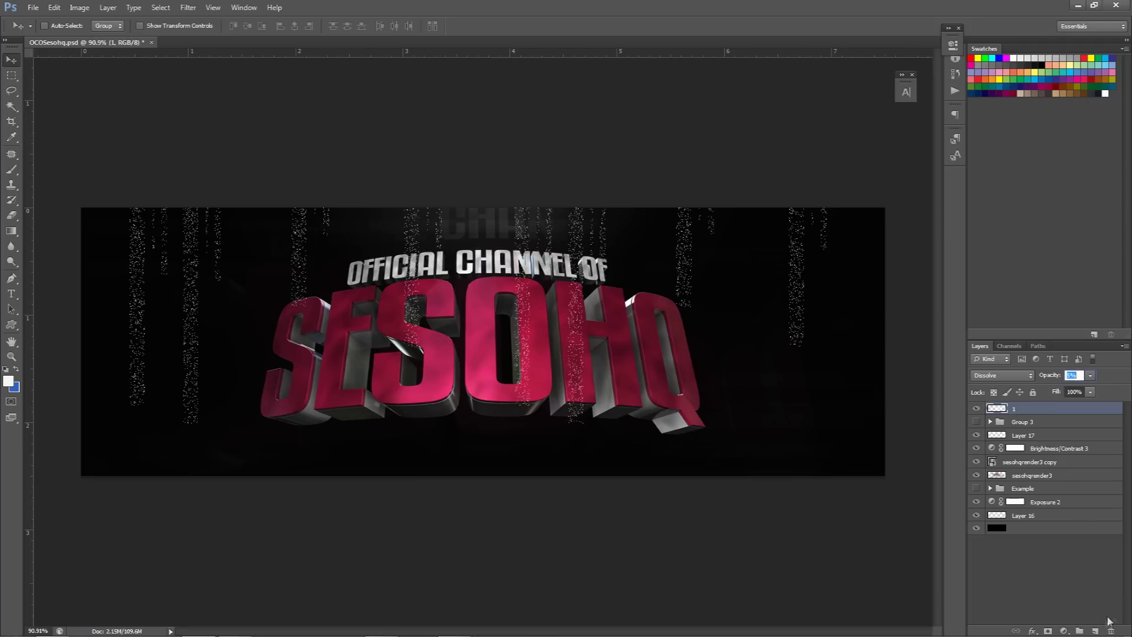
{"action": "left_click", "coordinate": [1096, 631]}
{"action": "left_click", "coordinate": [1027, 422], "text": "shift"}
{"action": "key", "text": "ctrl+e"}
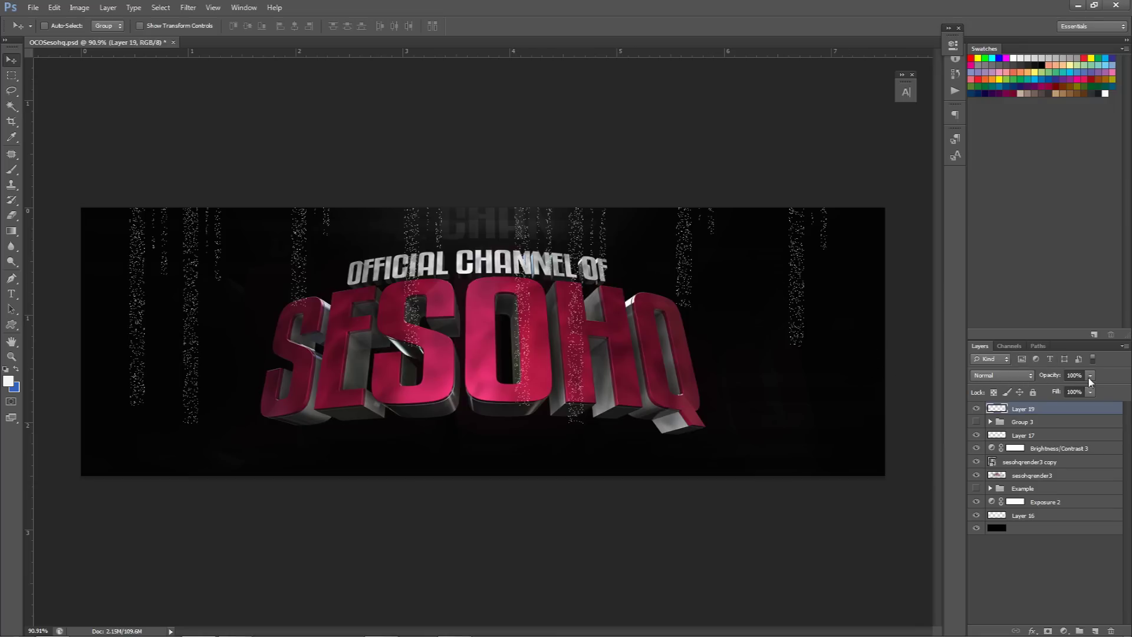
Set the merged bar layer's opacity to 23% and erase the bars where they cover the SESOHQ letters
{"action": "left_click_drag", "start_coordinate": [1089, 377], "coordinate": [1044, 390]}
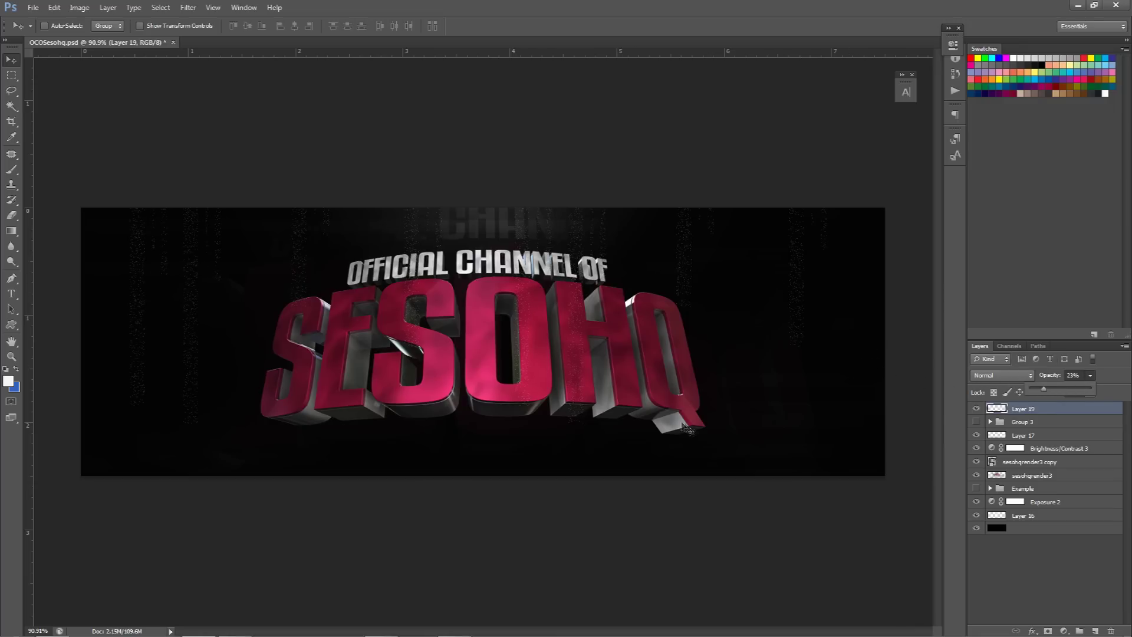
{"action": "key", "text": "e"}
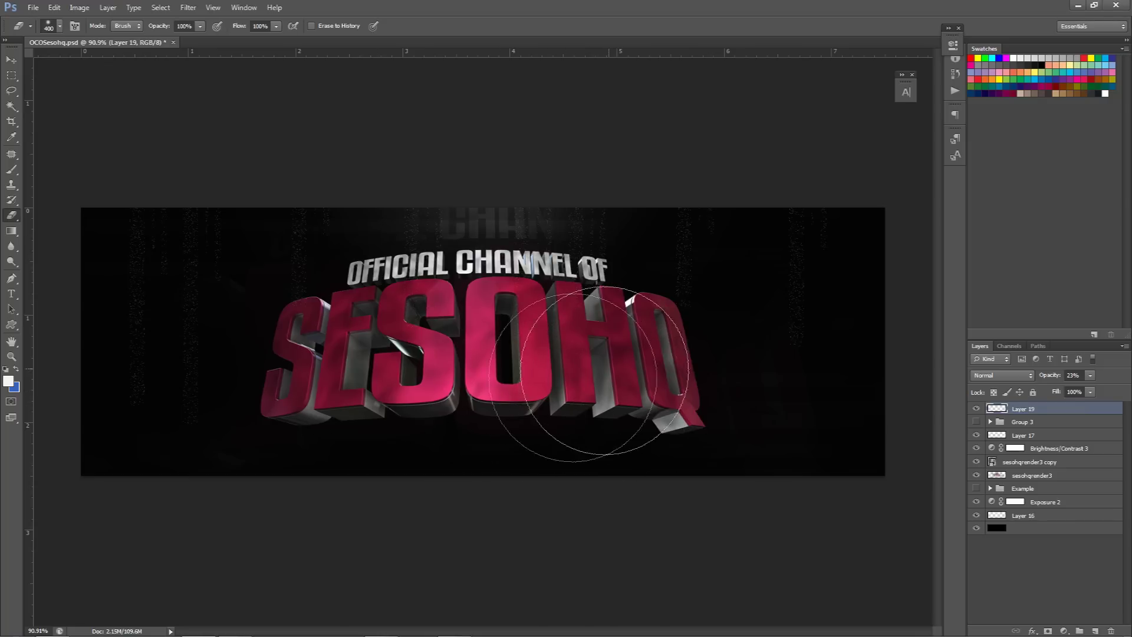
{"action": "key", "text": "v"}
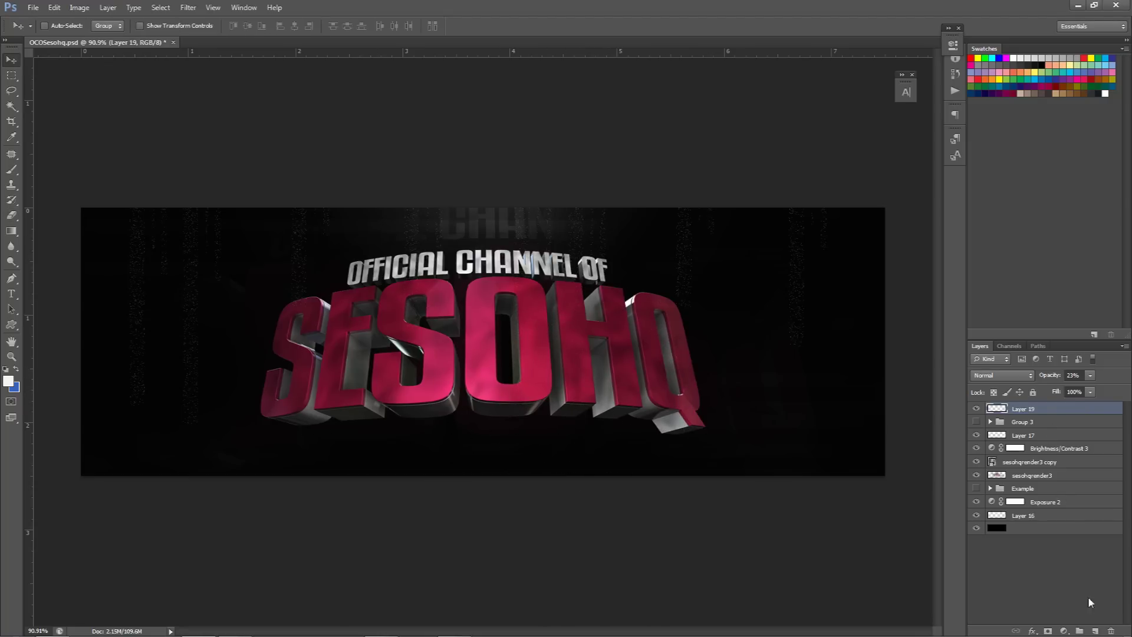
Add a new layer on top and set up a soft round white brush of about 837 px
{"action": "left_click", "coordinate": [1094, 631]}
{"action": "key", "text": "b"}
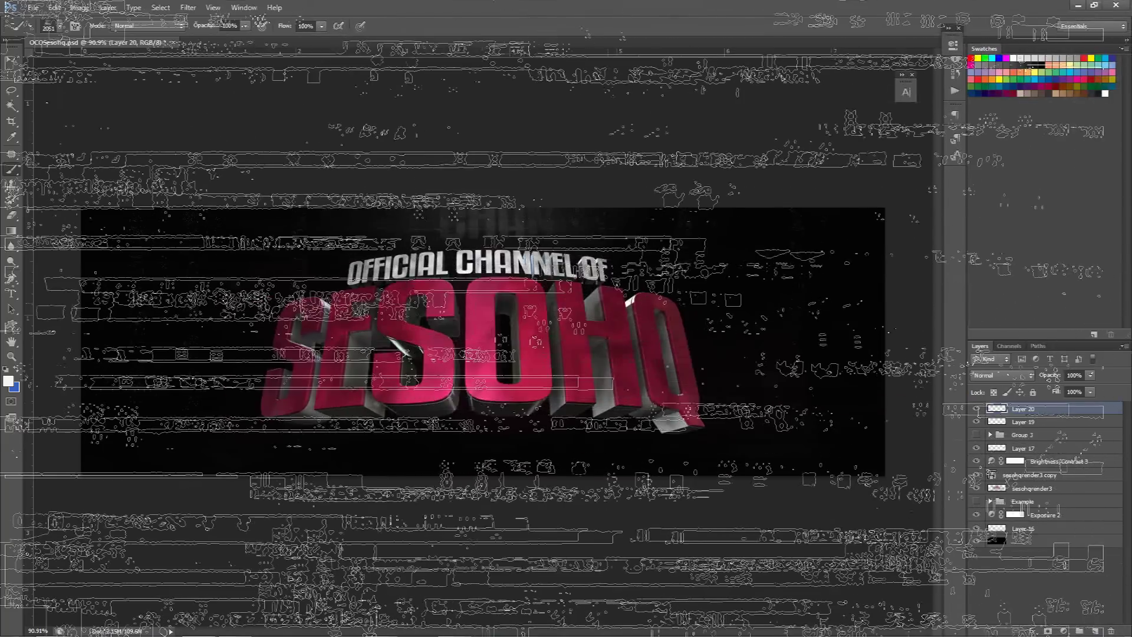
{"action": "right_click", "coordinate": [530, 378]}
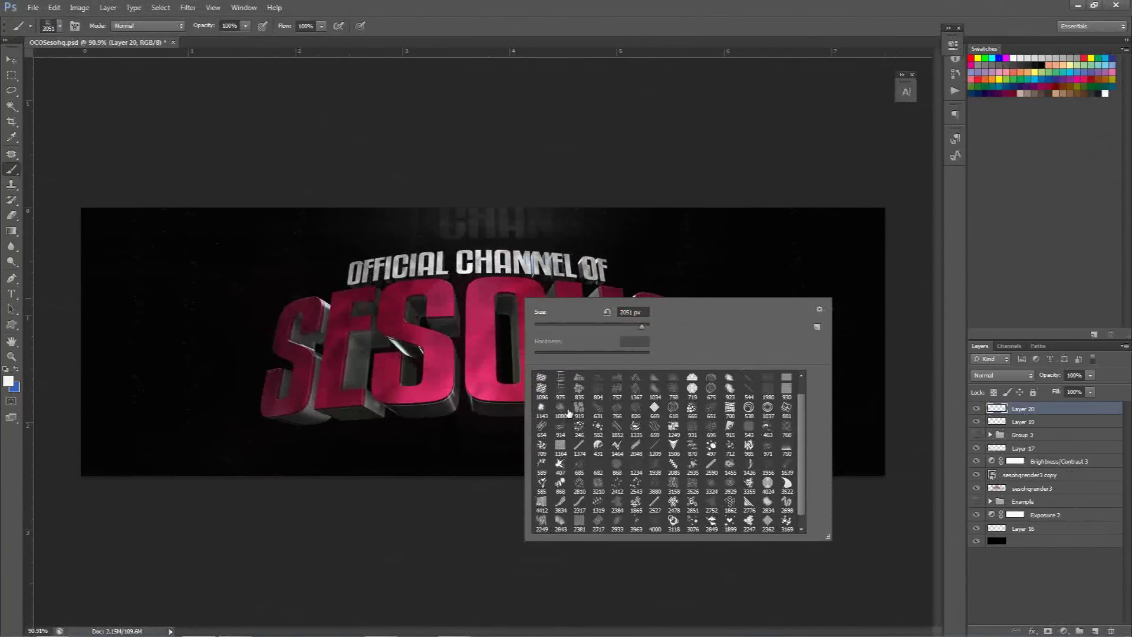
{"action": "left_click", "coordinate": [546, 381]}
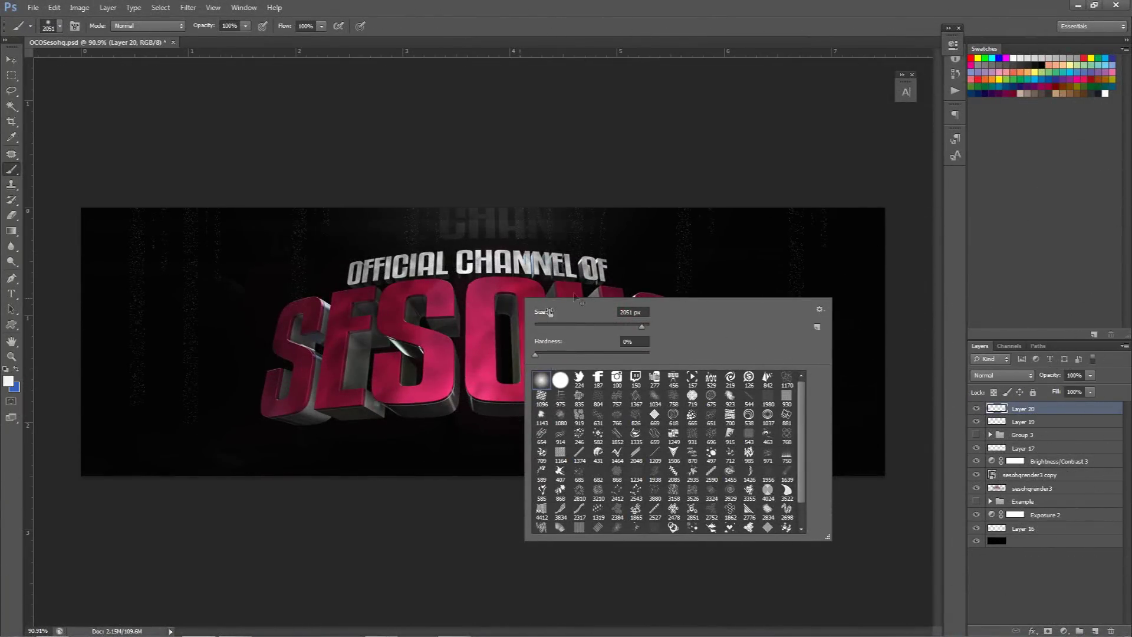
{"action": "left_click", "coordinate": [416, 318]}
{"action": "right_click_drag", "start_coordinate": [629, 306], "coordinate": [303, 273], "text": "alt"}
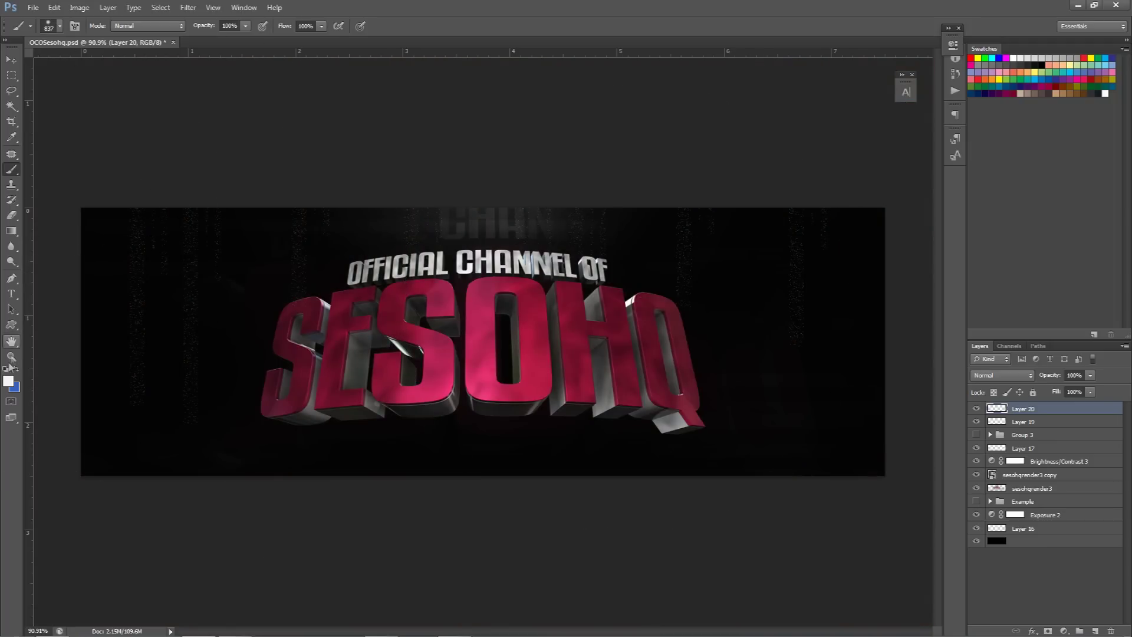
Set the foreground color to pink e82e71 and paint a 537 px soft glow at the banner's top centre
{"action": "left_click", "coordinate": [8, 381]}
{"action": "left_click", "coordinate": [493, 359]}
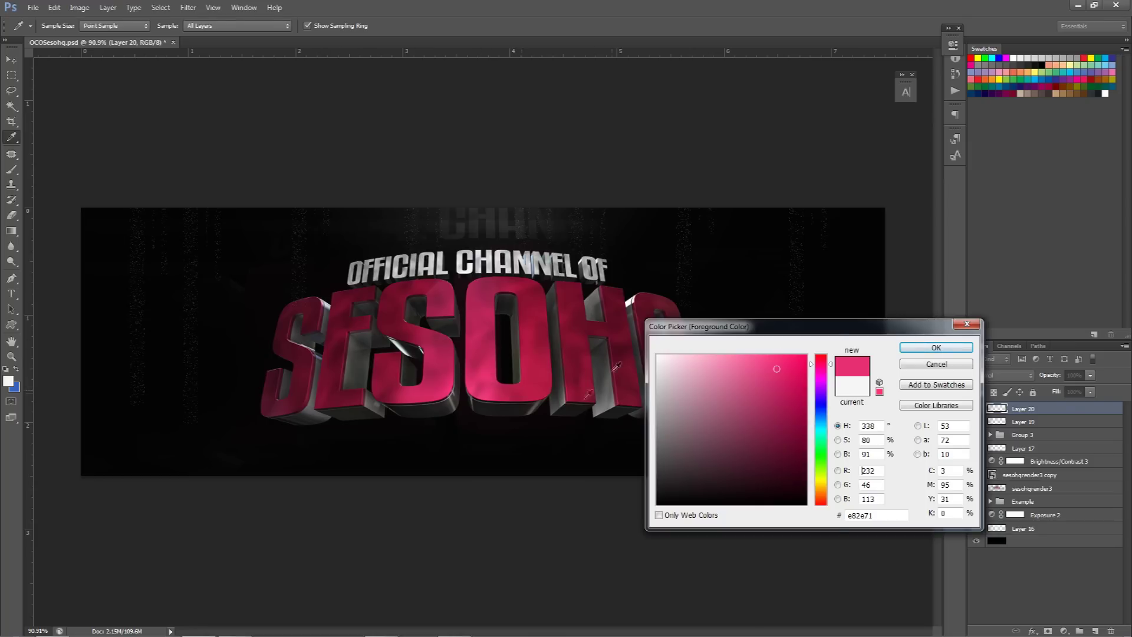
{"action": "left_click", "coordinate": [950, 348]}
{"action": "right_click_drag", "start_coordinate": [573, 294], "coordinate": [482, 287], "text": "alt"}
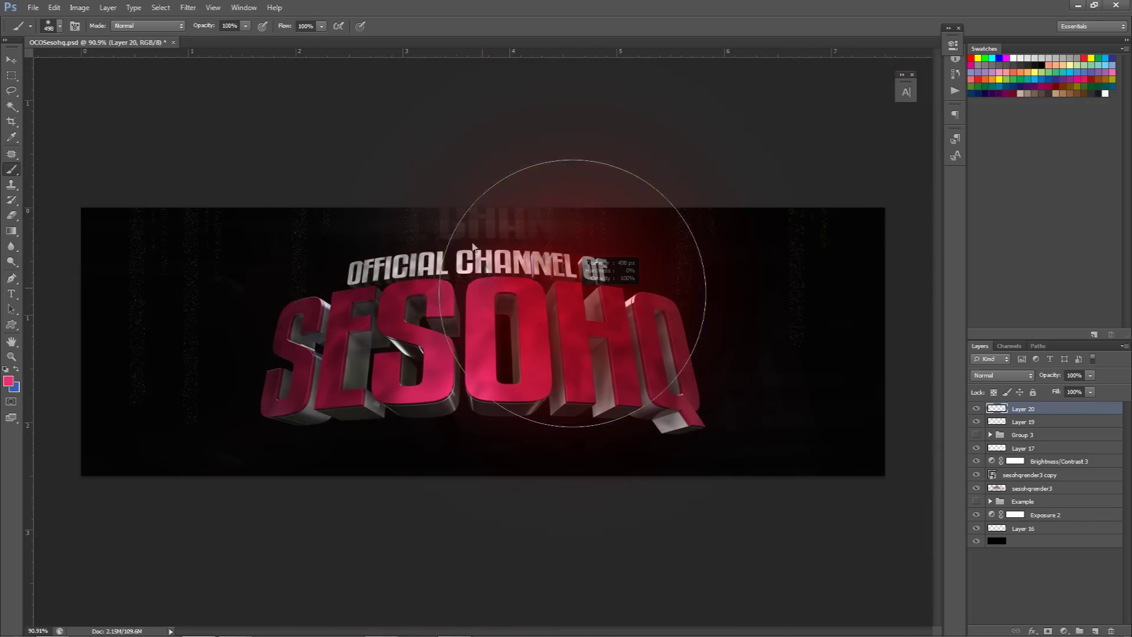
{"action": "right_click_drag", "start_coordinate": [431, 209], "coordinate": [468, 144], "text": "alt"}
{"action": "left_click", "coordinate": [472, 113]}
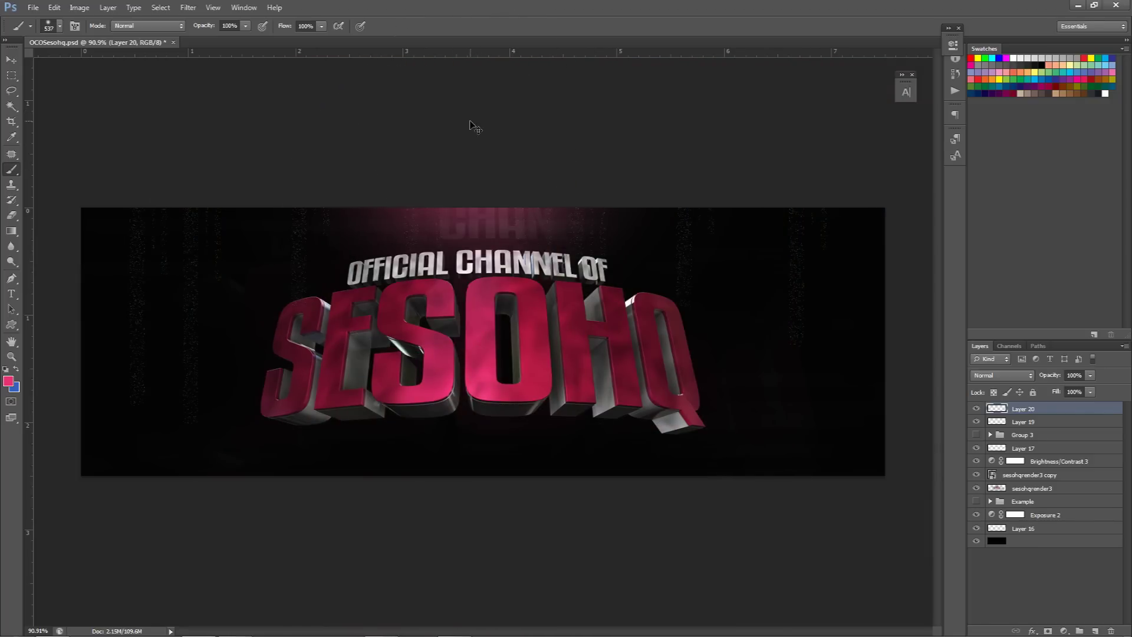
Try several blend modes on the pink glow layer and set it to Lighten
{"action": "left_click", "coordinate": [1003, 375]}
{"action": "left_click", "coordinate": [1001, 94]}
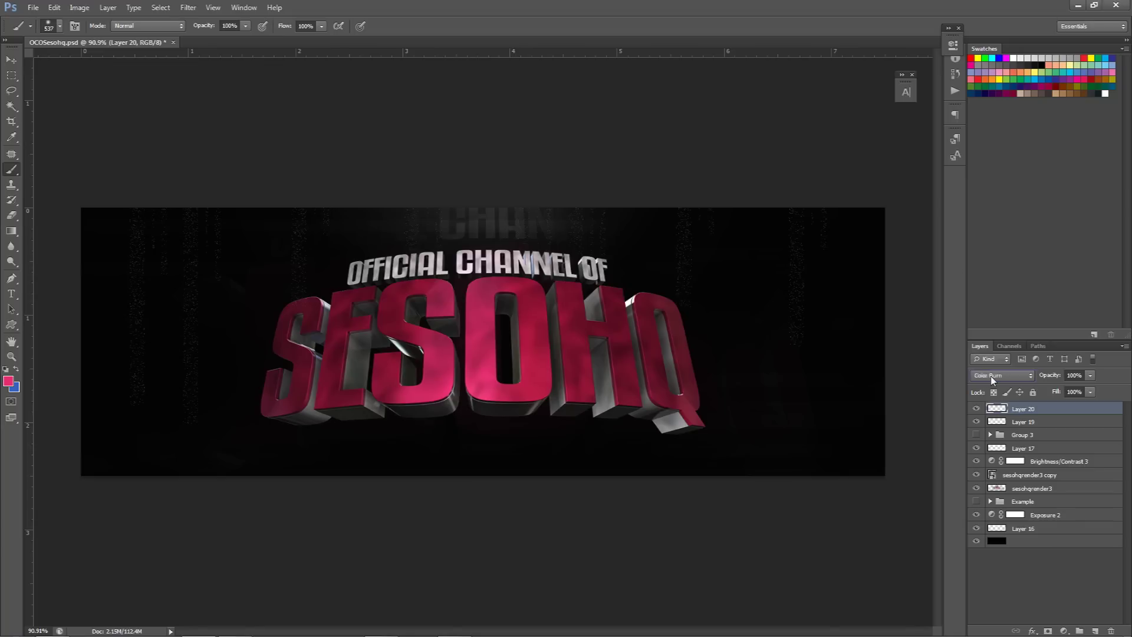
{"action": "scroll", "coordinate": [992, 380], "scroll_direction": "down", "scroll_amount": 4}
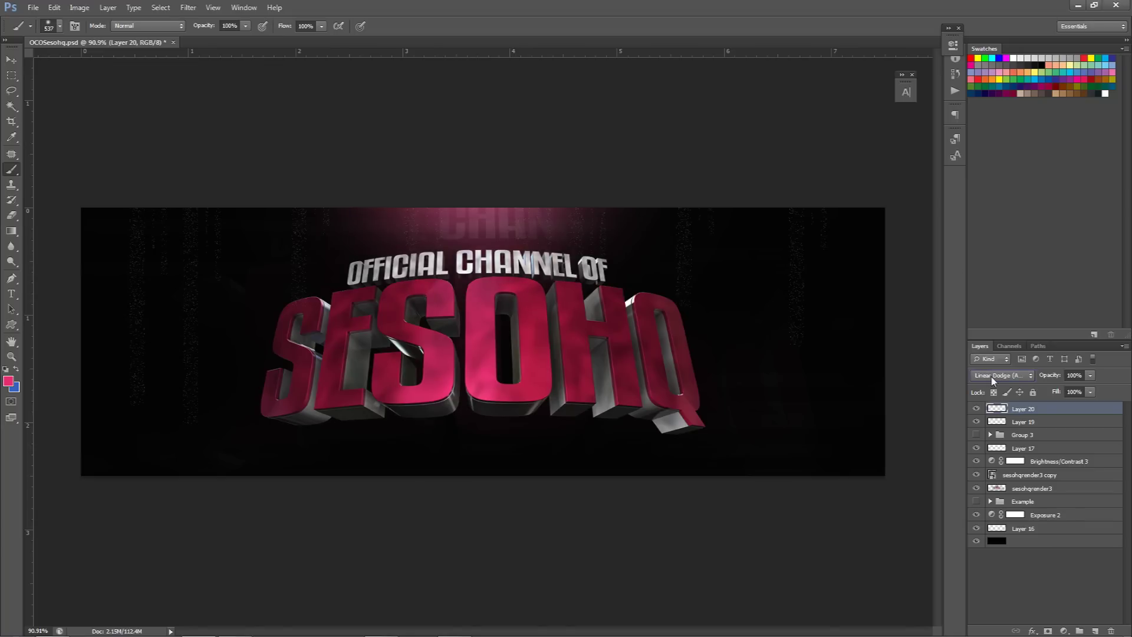
{"action": "scroll", "coordinate": [993, 381], "scroll_direction": "down", "scroll_amount": 6}
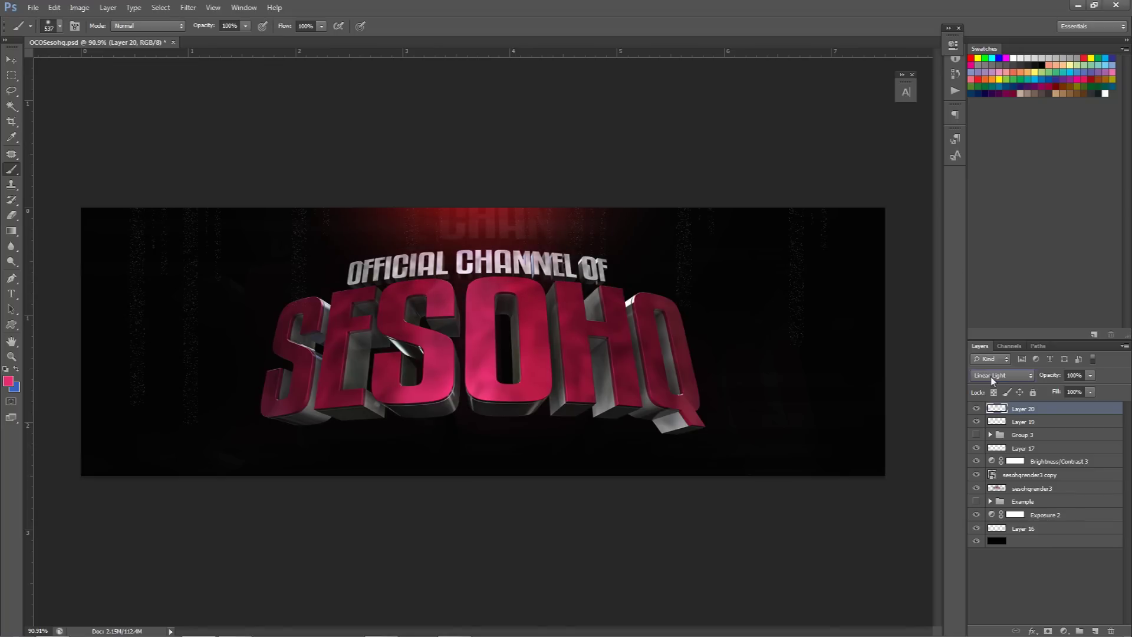
{"action": "scroll", "coordinate": [993, 380], "scroll_direction": "up", "scroll_amount": 5}
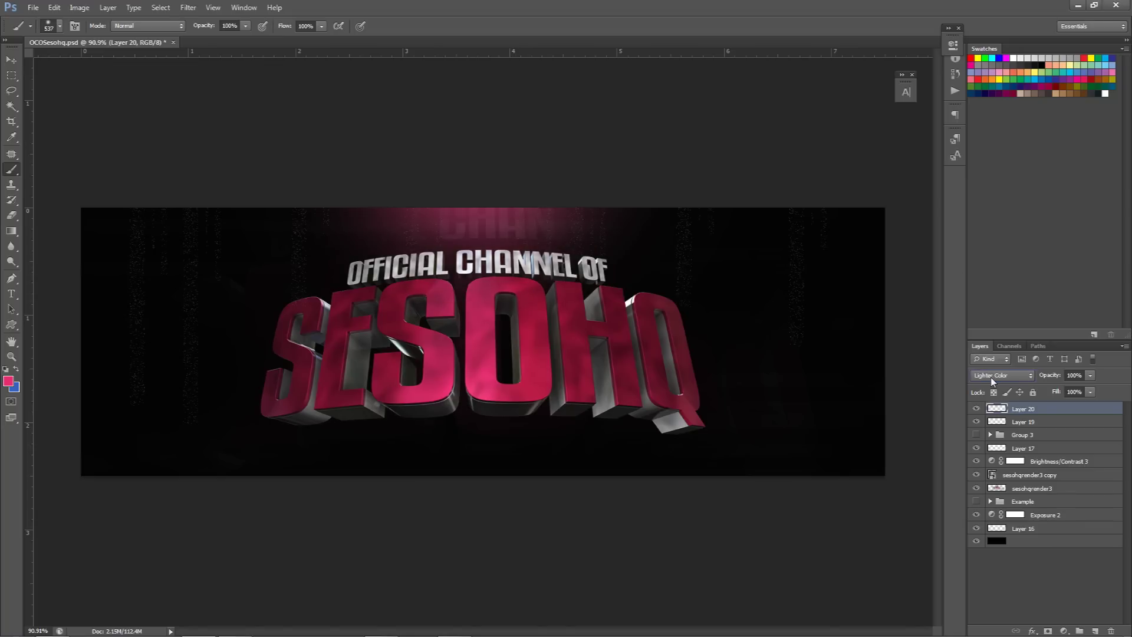
{"action": "scroll", "coordinate": [993, 381], "scroll_direction": "up", "scroll_amount": 1}
{"action": "scroll", "coordinate": [994, 381], "scroll_direction": "up", "scroll_amount": 1}
{"action": "scroll", "coordinate": [993, 381], "scroll_direction": "up", "scroll_amount": 1}
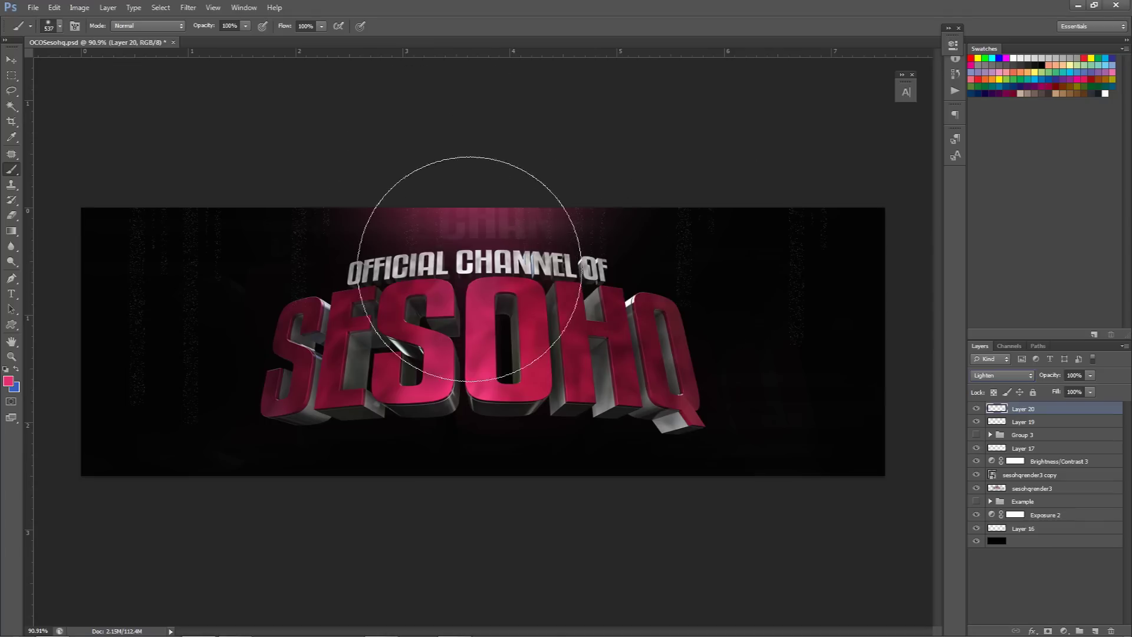
Paint a soft white (ffffff) glow at the banner's bottom centre on a new layer and set its opacity to 5%
{"action": "left_click", "coordinate": [1096, 631]}
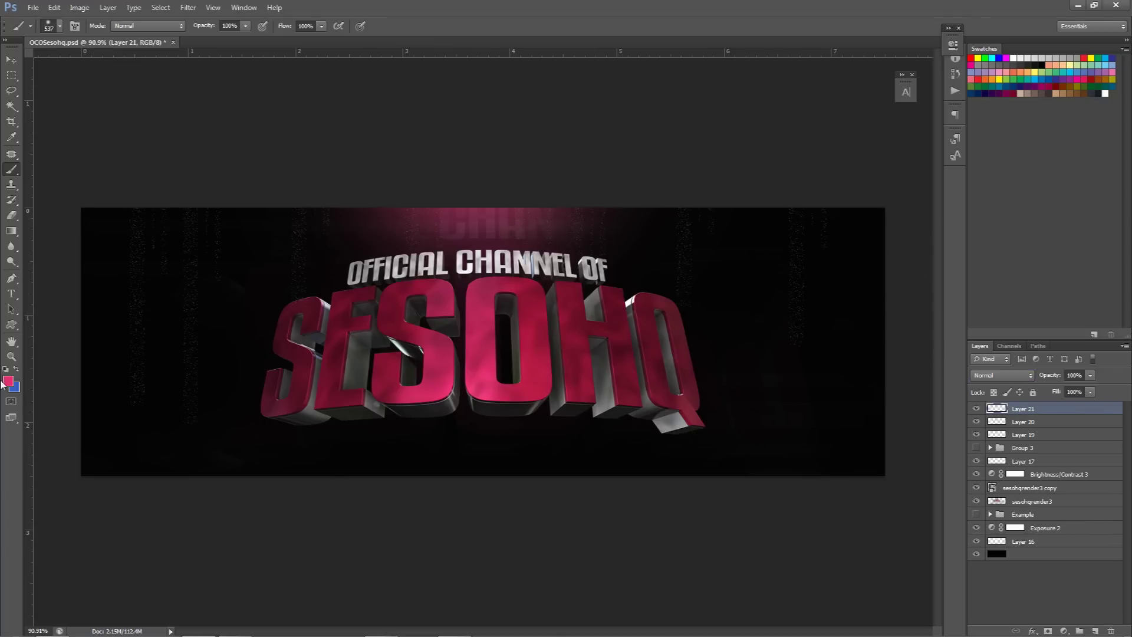
{"action": "left_click", "coordinate": [8, 381]}
{"action": "left_click", "coordinate": [562, 292]}
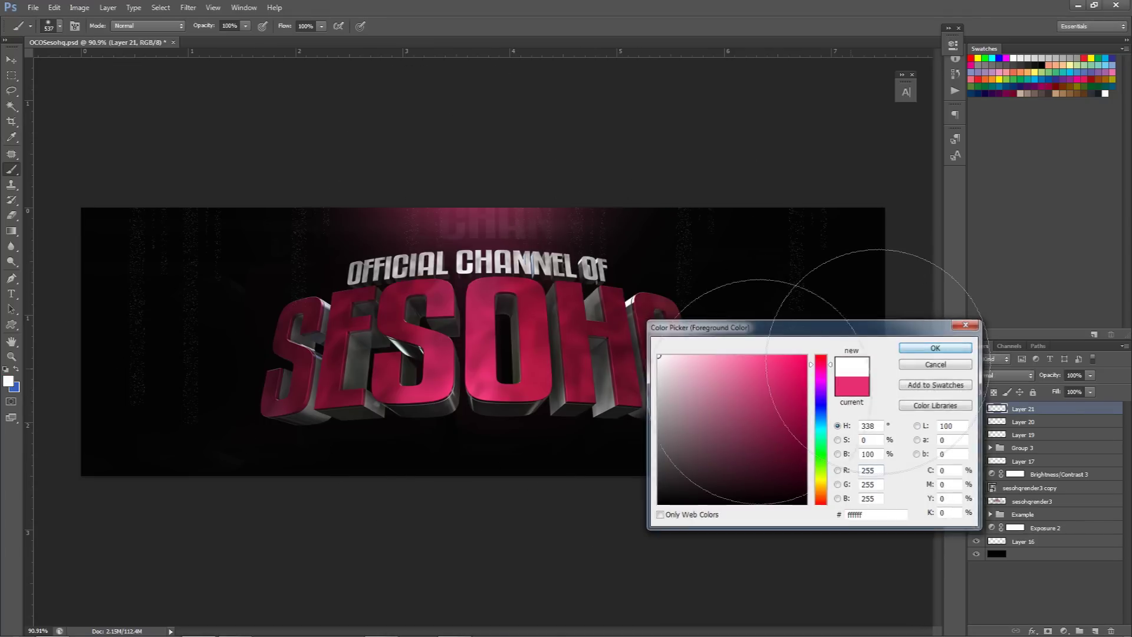
{"action": "left_click", "coordinate": [937, 347]}
{"action": "key", "text": "b"}
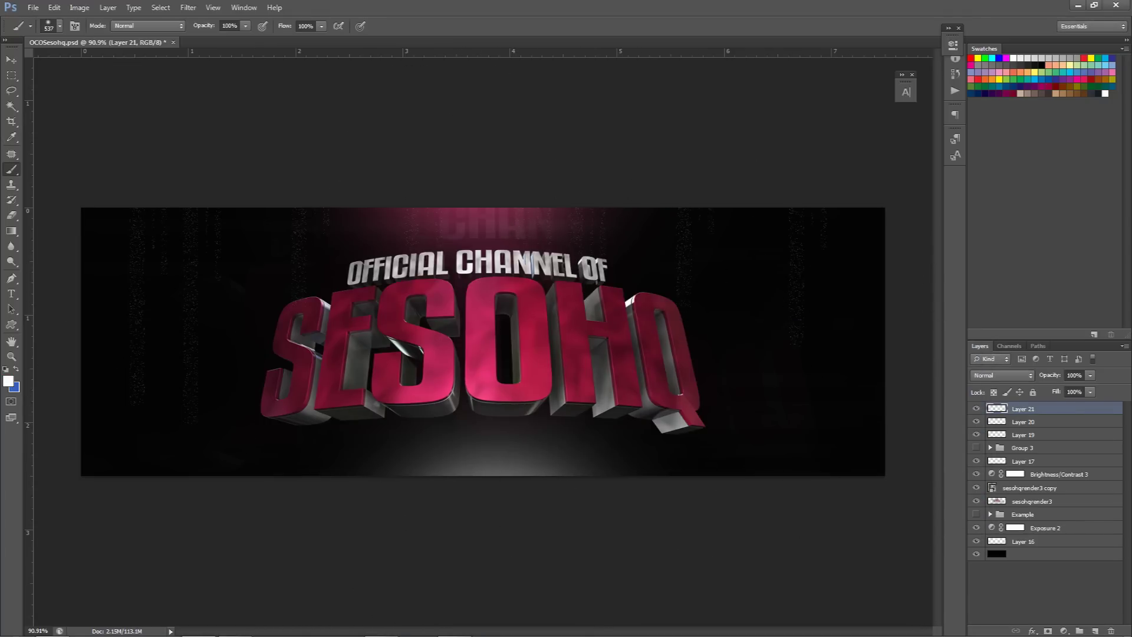
{"action": "left_click_drag", "start_coordinate": [1047, 389], "coordinate": [1033, 388]}
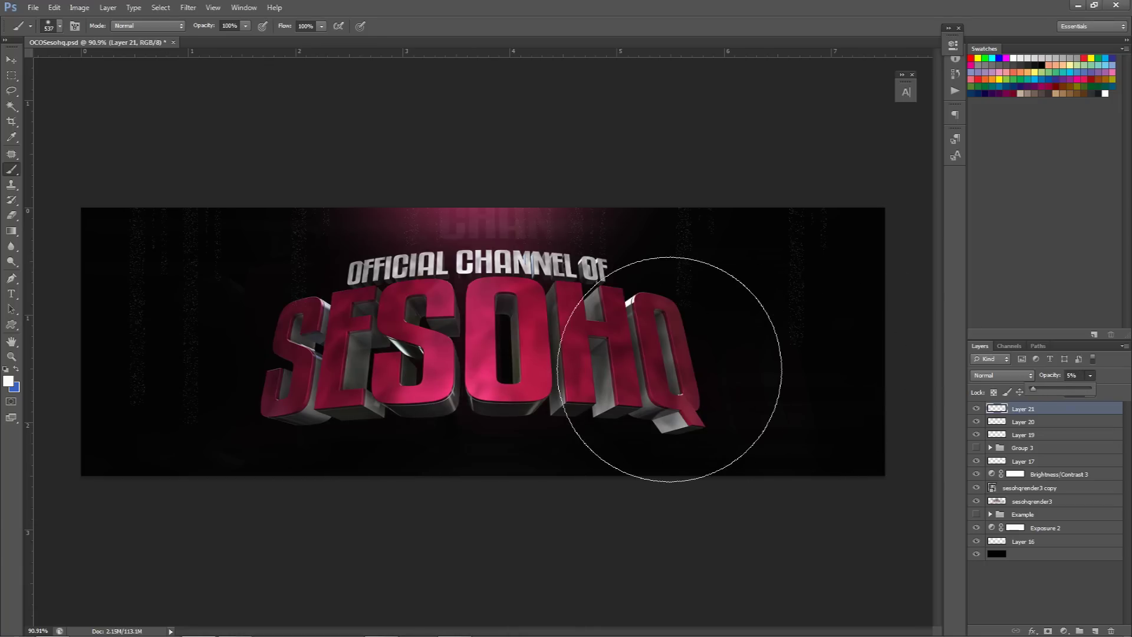
Clip a new layer to sesohqrender3 copy and paint white along the text's lower edge with a 179 px brush
{"action": "key", "text": "v"}
{"action": "left_click", "coordinate": [1062, 488]}
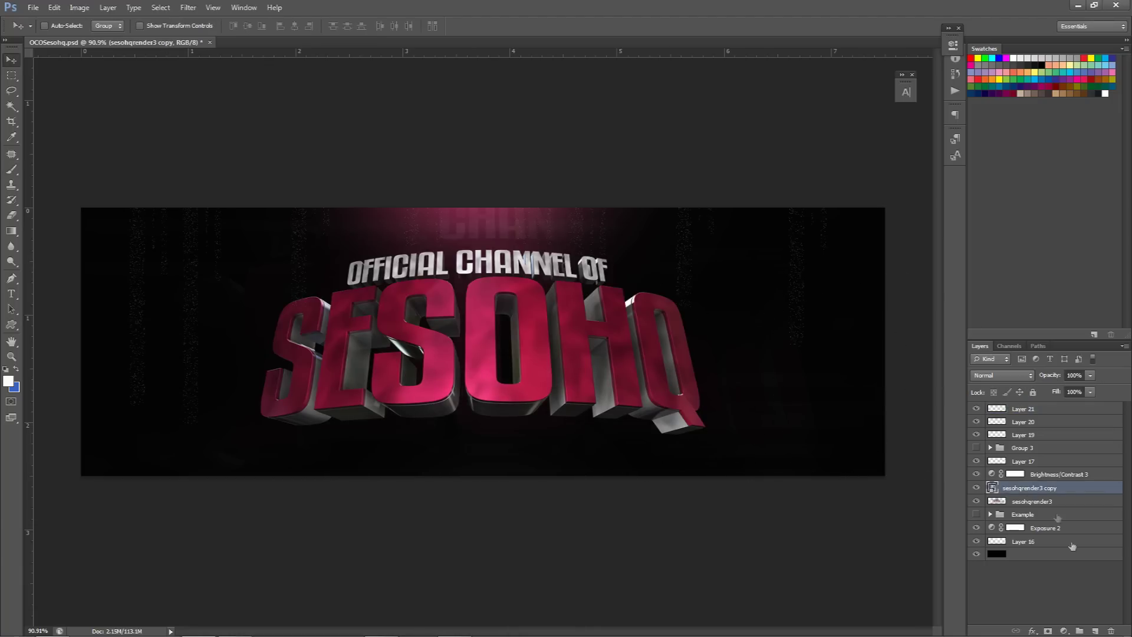
{"action": "left_click", "coordinate": [1096, 630]}
{"action": "right_click", "coordinate": [1033, 493]}
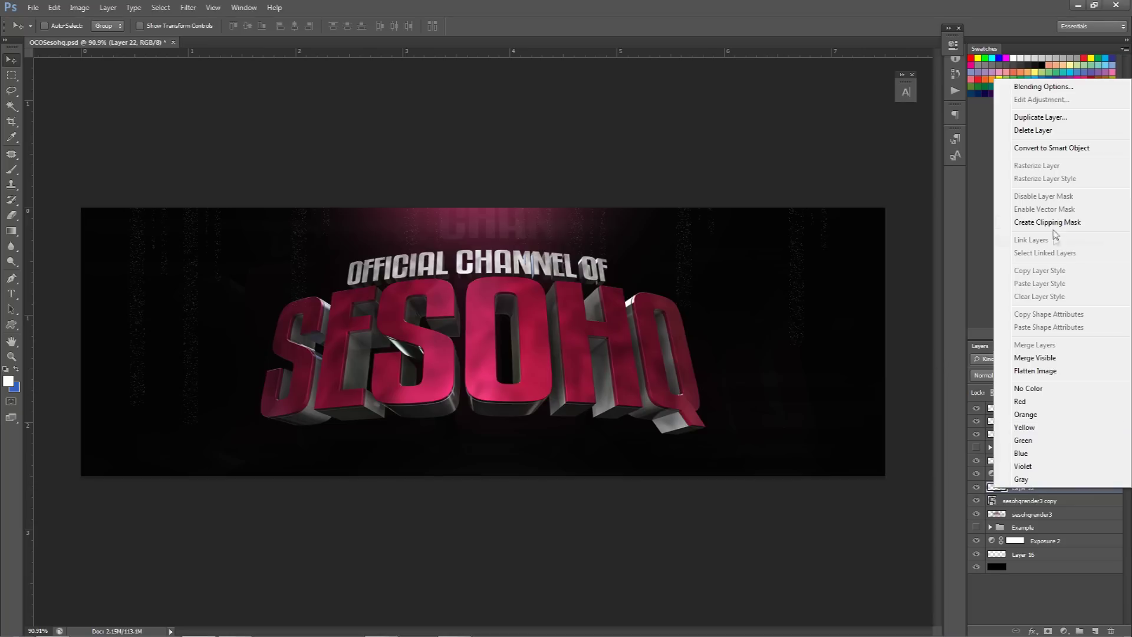
{"action": "left_click", "coordinate": [1047, 223]}
{"action": "key", "text": "b"}
{"action": "right_click_drag", "start_coordinate": [454, 410], "coordinate": [327, 420], "text": "alt"}
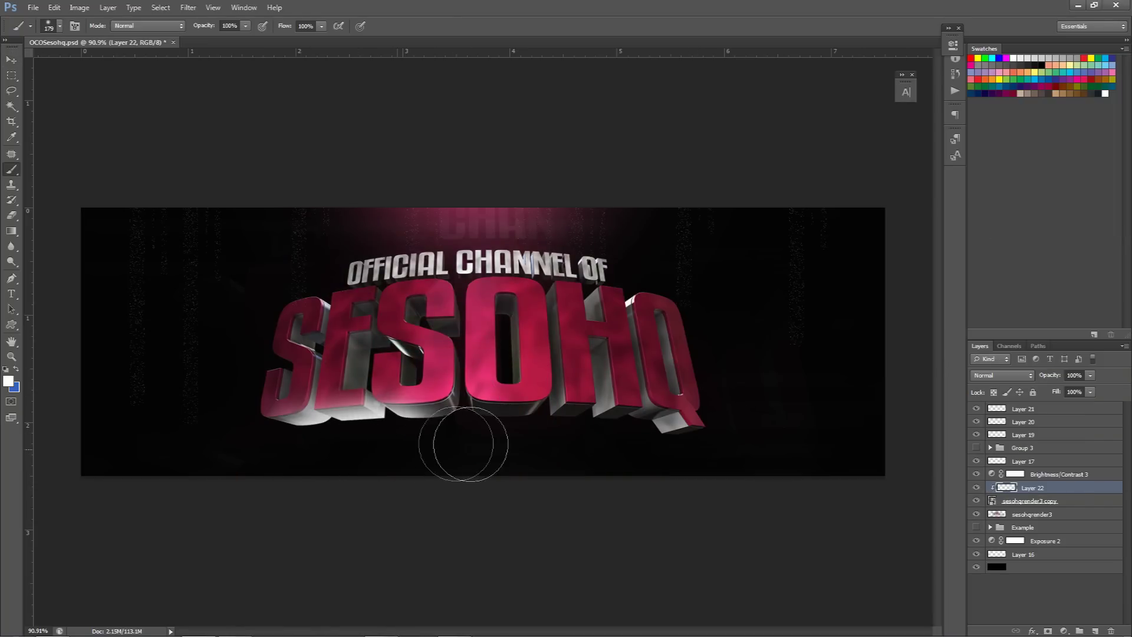
{"action": "left_click_drag", "start_coordinate": [510, 448], "coordinate": [763, 475]}
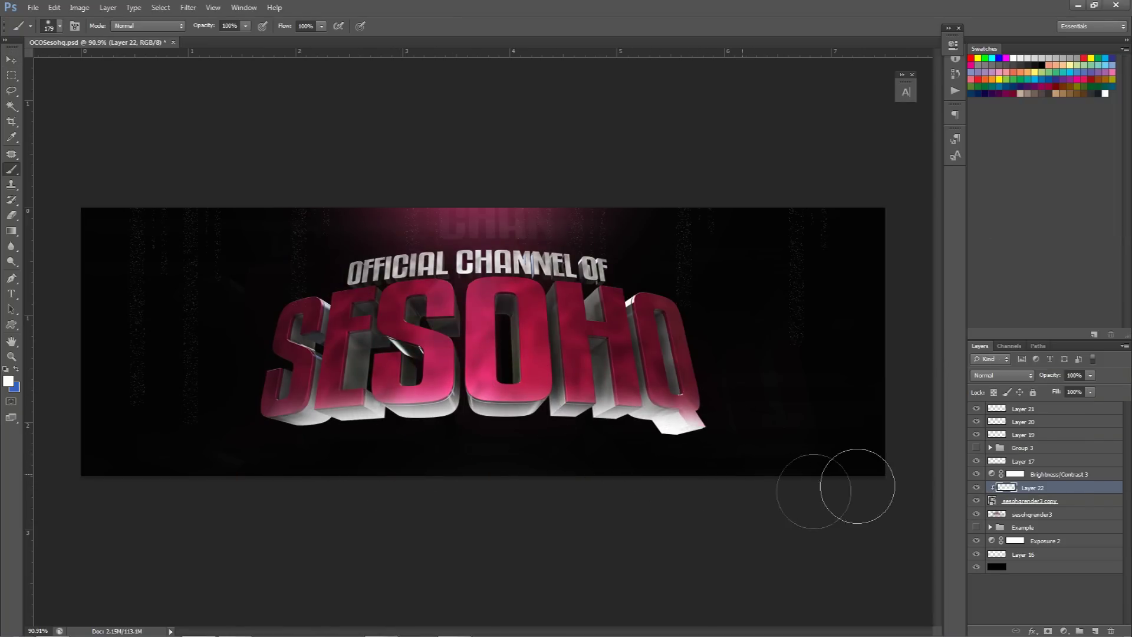
Set the clipped highlight layer's blend mode to Overlay and its opacity to 67%
{"action": "left_click", "coordinate": [1002, 376]}
{"action": "left_click", "coordinate": [998, 214]}
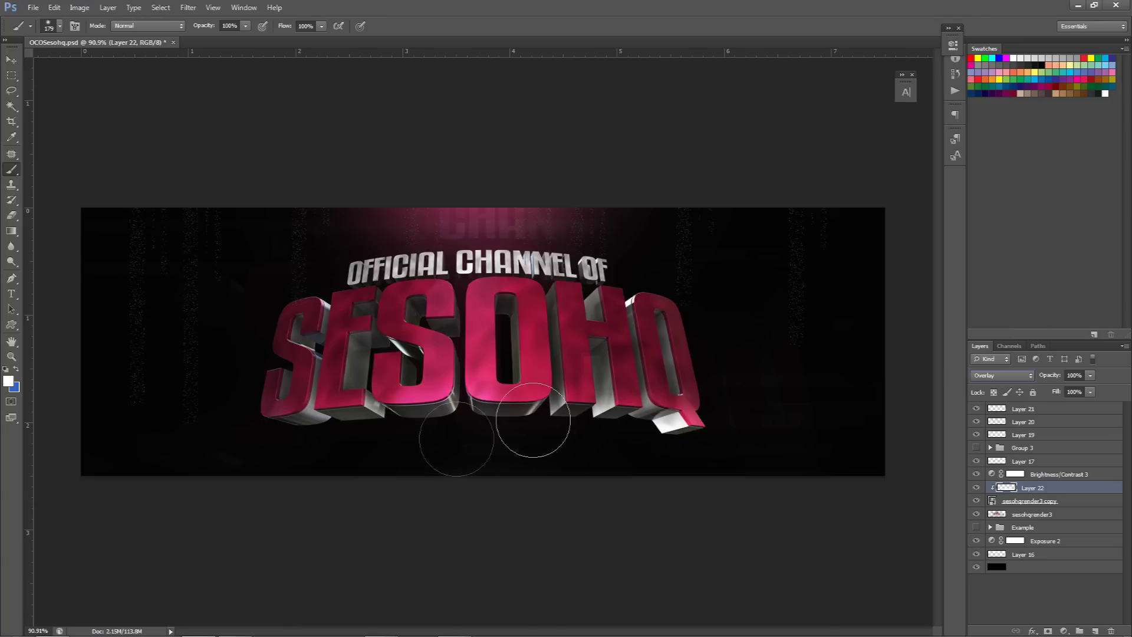
{"action": "left_click_drag", "start_coordinate": [1091, 375], "coordinate": [1075, 391]}
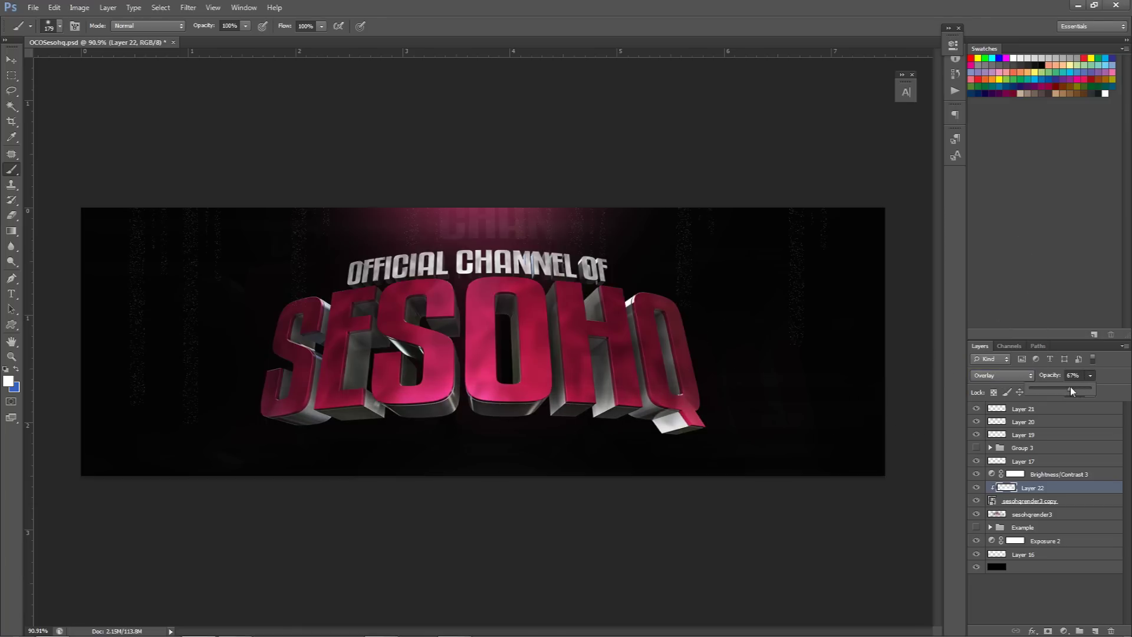
{"action": "left_click", "coordinate": [713, 371]}
{"action": "key", "text": "v"}
{"action": "left_click", "coordinate": [713, 371], "text": "ctrl"}
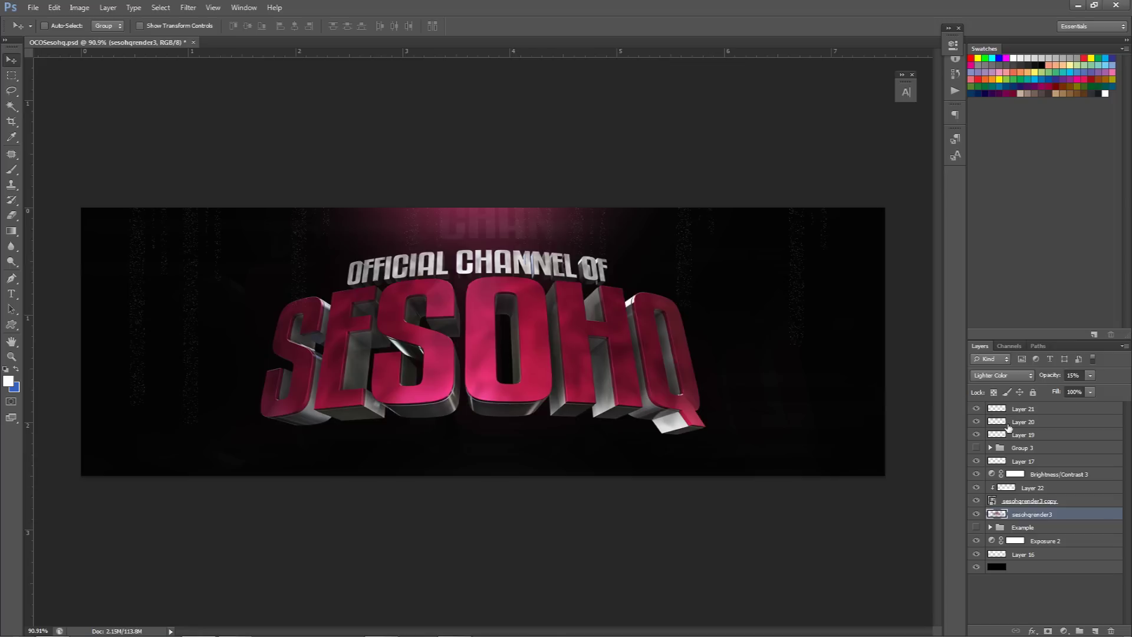
Group sesohqrender3 copy with its clipped highlight layer, and merge a duplicate of the group into a single layer
{"action": "left_click", "coordinate": [1022, 501]}
{"action": "left_click", "coordinate": [1021, 488], "text": "shift"}
{"action": "key", "text": "ctrl+g"}
{"action": "key", "text": "ctrl+j"}
{"action": "key", "text": "ctrl+e"}
{"action": "left_click_drag", "start_coordinate": [561, 340], "coordinate": [814, 404]}
{"action": "key", "text": "ctrl+z"}
{"action": "mouse_move", "coordinate": [1046, 490]}
{"action": "left_mouse_down"}
{"action": "mouse_move", "coordinate": [1044, 422]}
{"action": "mouse_move", "coordinate": [1043, 494]}
{"action": "left_mouse_up"}
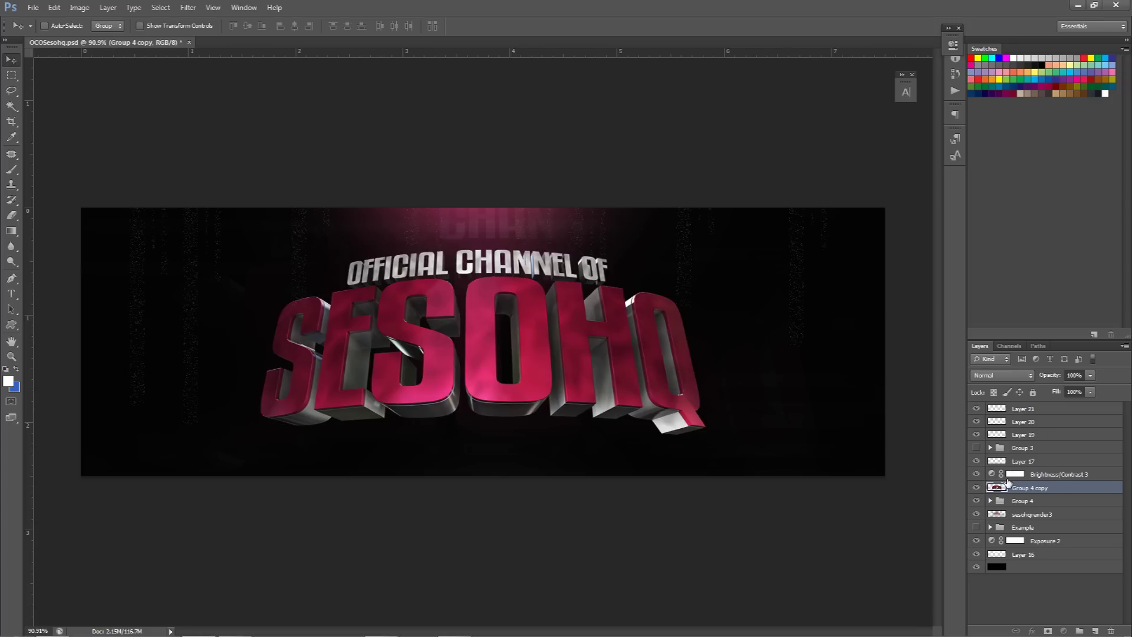
{"action": "left_click", "coordinate": [1004, 491], "text": "ctrl"}
Apply the Ripple filter to Group 4 copy with an amount of 200% and the Medium size
{"action": "left_click", "coordinate": [189, 7]}
{"action": "mouse_move", "coordinate": [201, 138]}
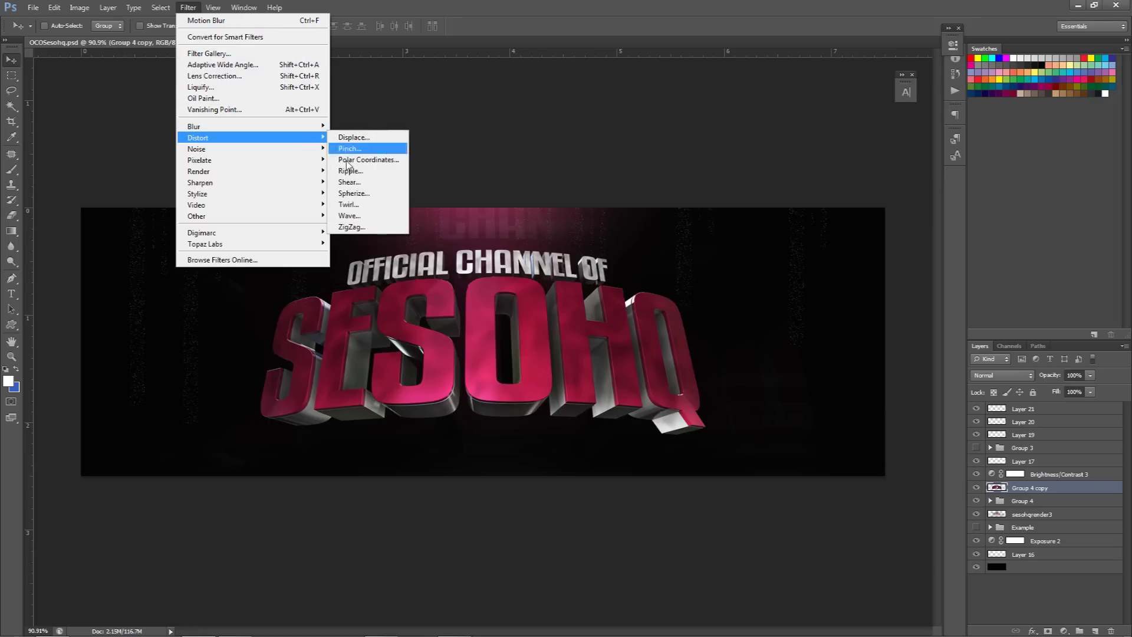
{"action": "left_click", "coordinate": [352, 170]}
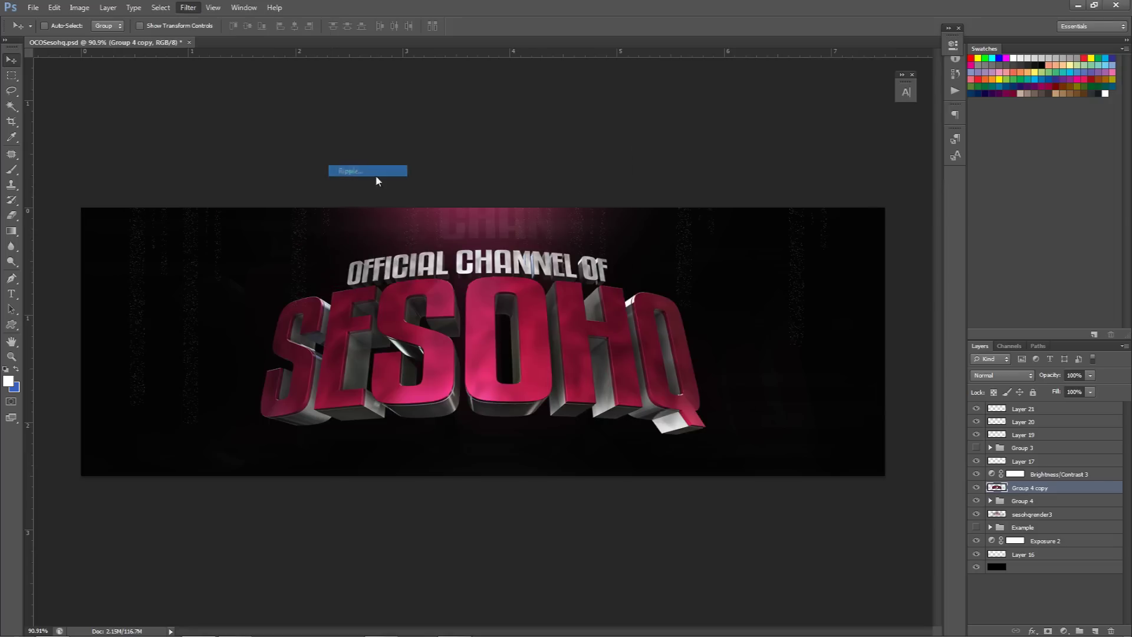
{"action": "type", "text": "200"}
{"action": "left_click", "coordinate": [696, 345]}
{"action": "left_click", "coordinate": [693, 352]}
{"action": "left_click", "coordinate": [695, 345]}
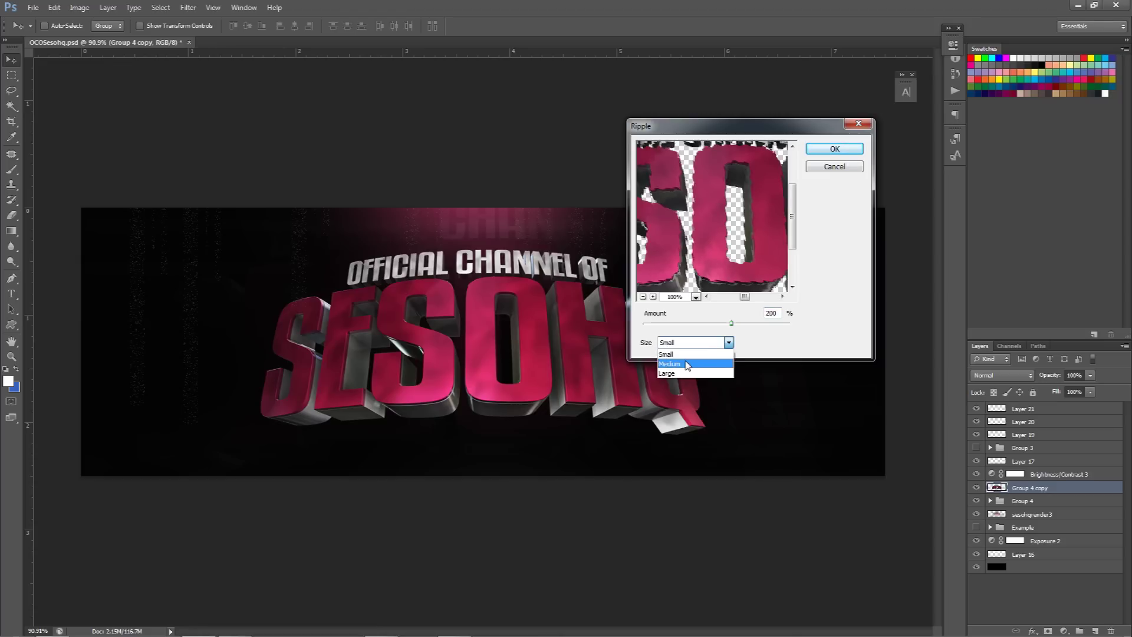
{"action": "left_click", "coordinate": [687, 360]}
{"action": "left_click", "coordinate": [714, 347]}
{"action": "left_click", "coordinate": [711, 352]}
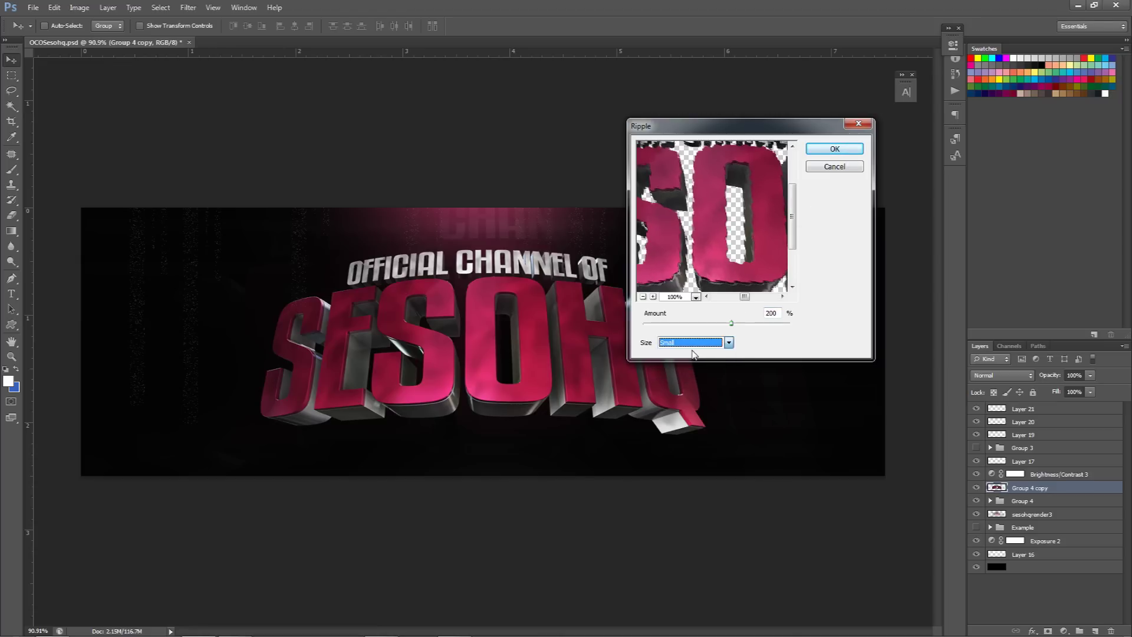
{"action": "left_click", "coordinate": [729, 343]}
{"action": "left_click", "coordinate": [727, 361]}
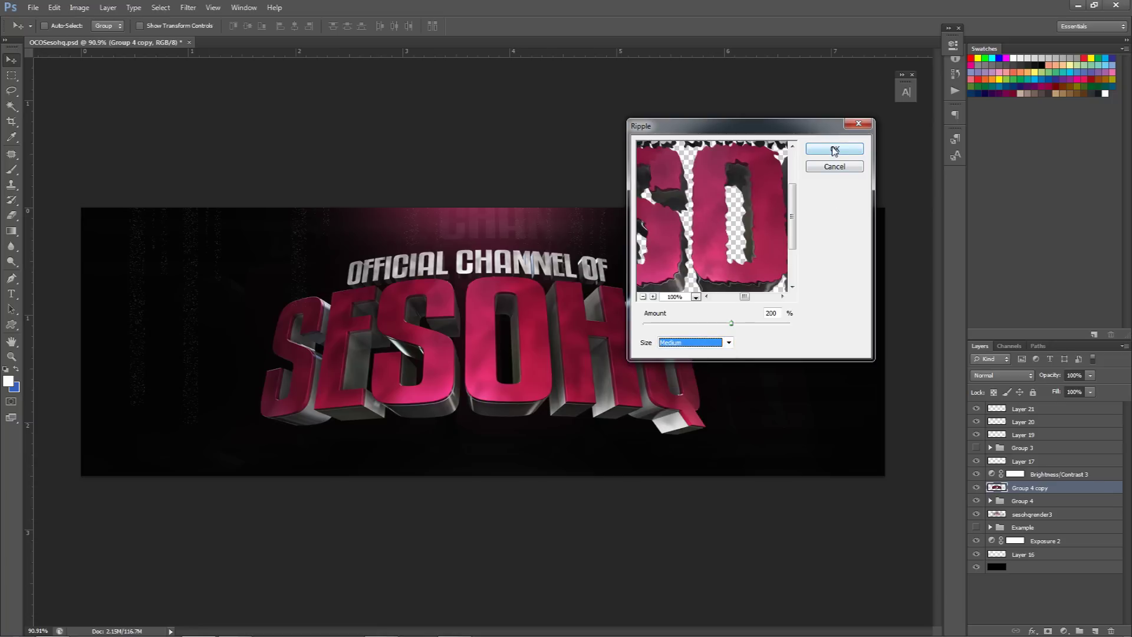
{"action": "left_click", "coordinate": [834, 149]}
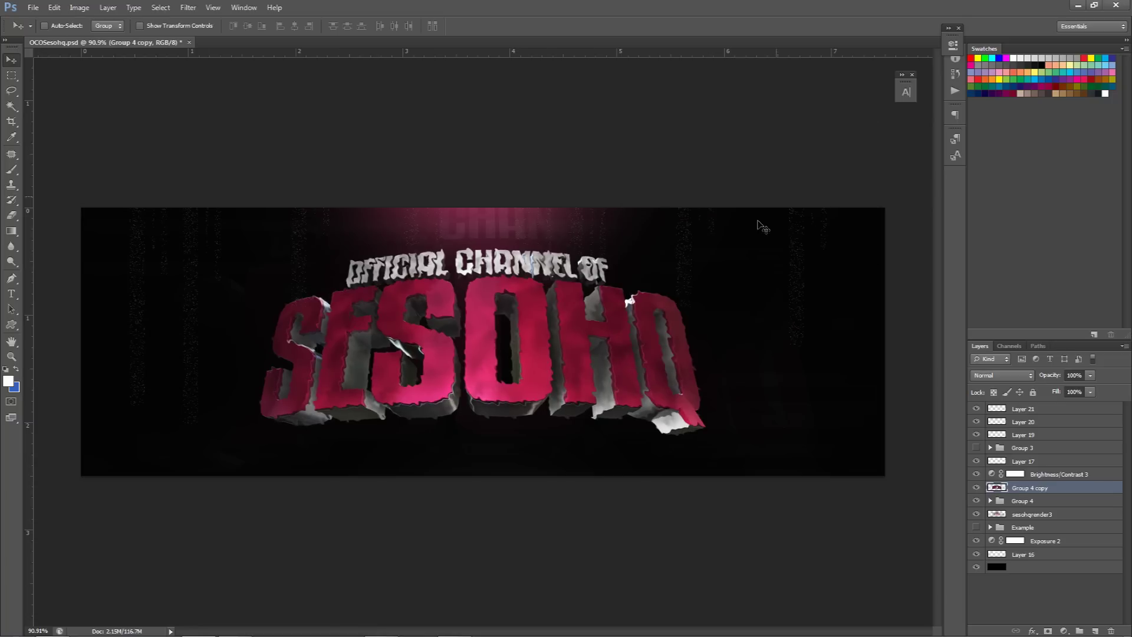
Load the outline of Group 4 copy as a selection and contract it by 1 pixel
{"action": "left_click", "coordinate": [998, 488], "text": "ctrl"}
{"action": "left_click", "coordinate": [188, 7]}
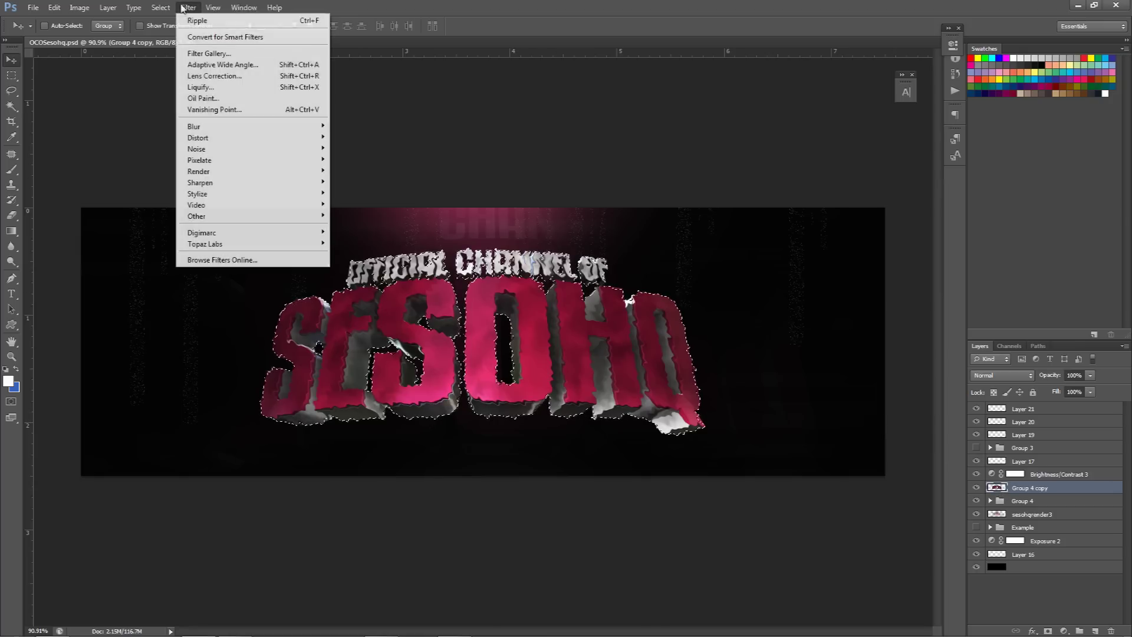
{"action": "mouse_move", "coordinate": [160, 7]}
{"action": "mouse_move", "coordinate": [177, 137]}
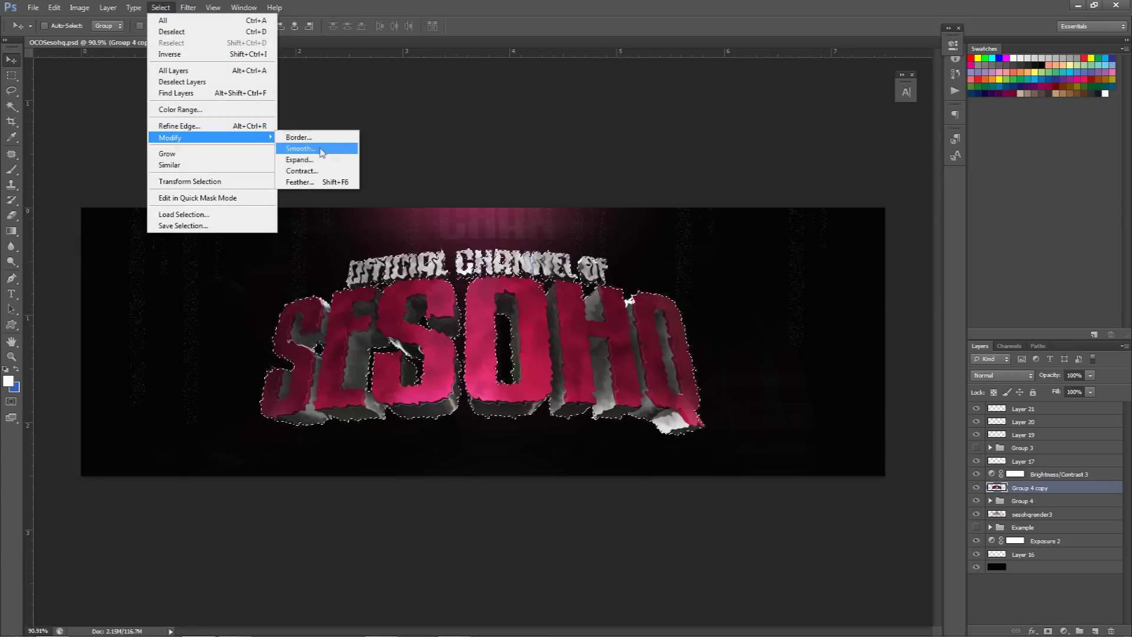
{"action": "left_click", "coordinate": [310, 171]}
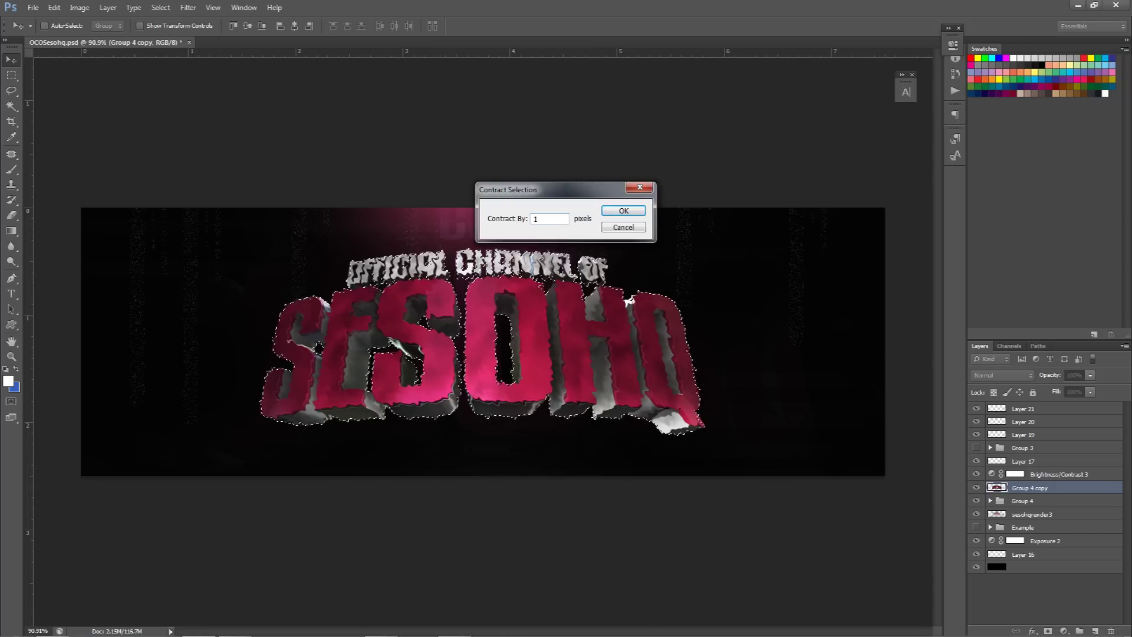
{"action": "key", "text": "Return"}
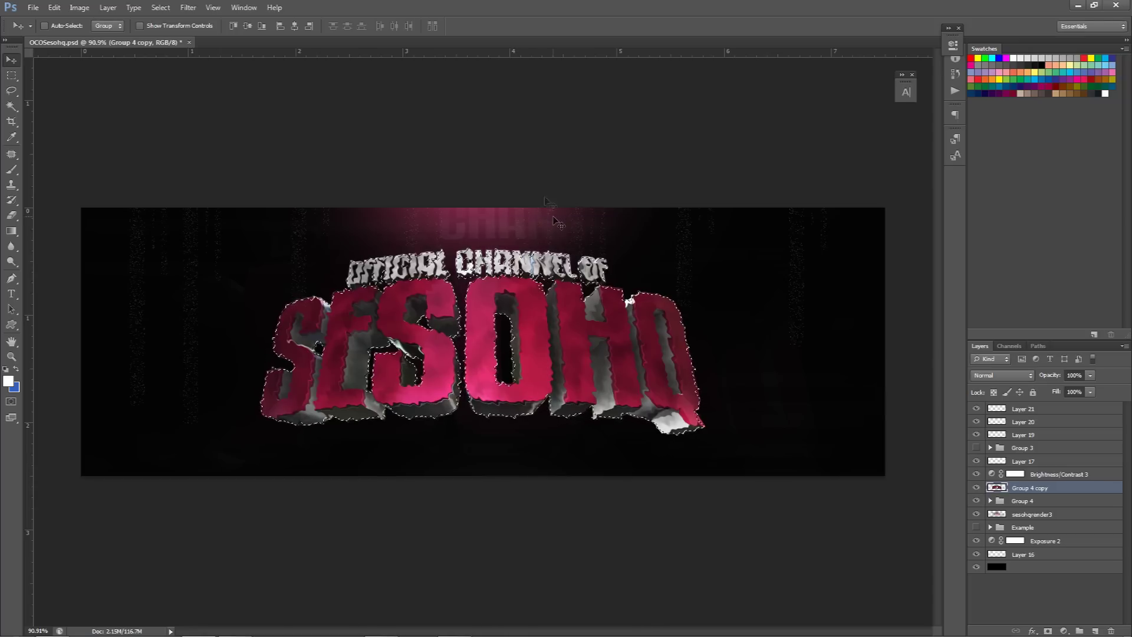
Delete the contracted selection's contents from Group 4 copy so only its rippled edges remain, and deselect
{"action": "scroll", "coordinate": [557, 222], "scroll_direction": "up", "scroll_amount": 10, "text": "alt"}
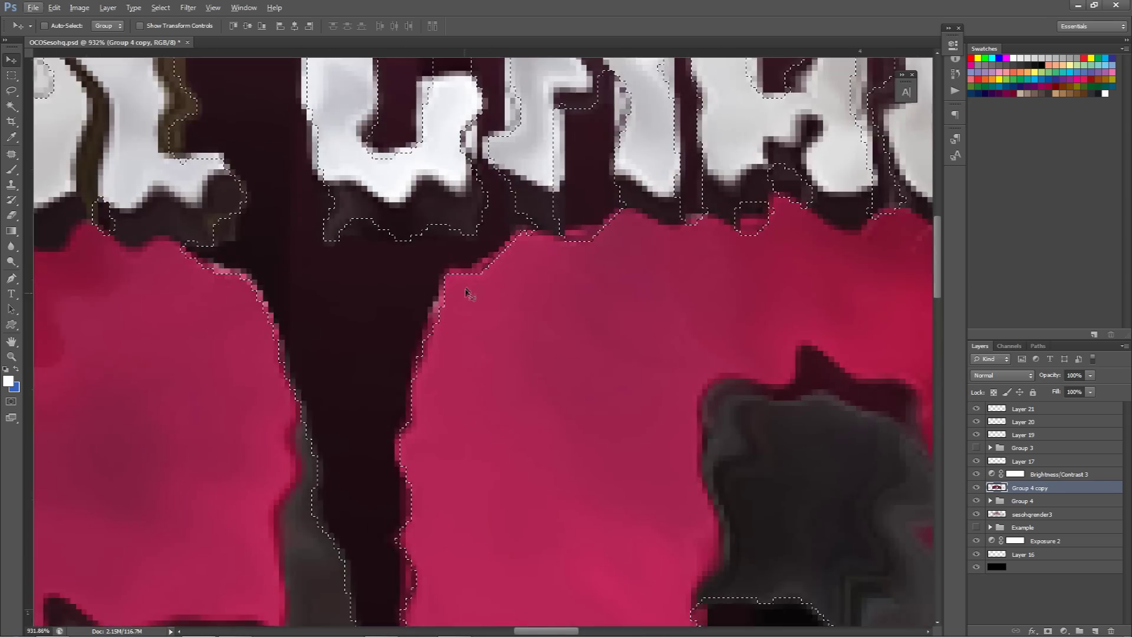
{"action": "scroll", "coordinate": [516, 331], "scroll_direction": "down", "scroll_amount": 6, "text": "alt"}
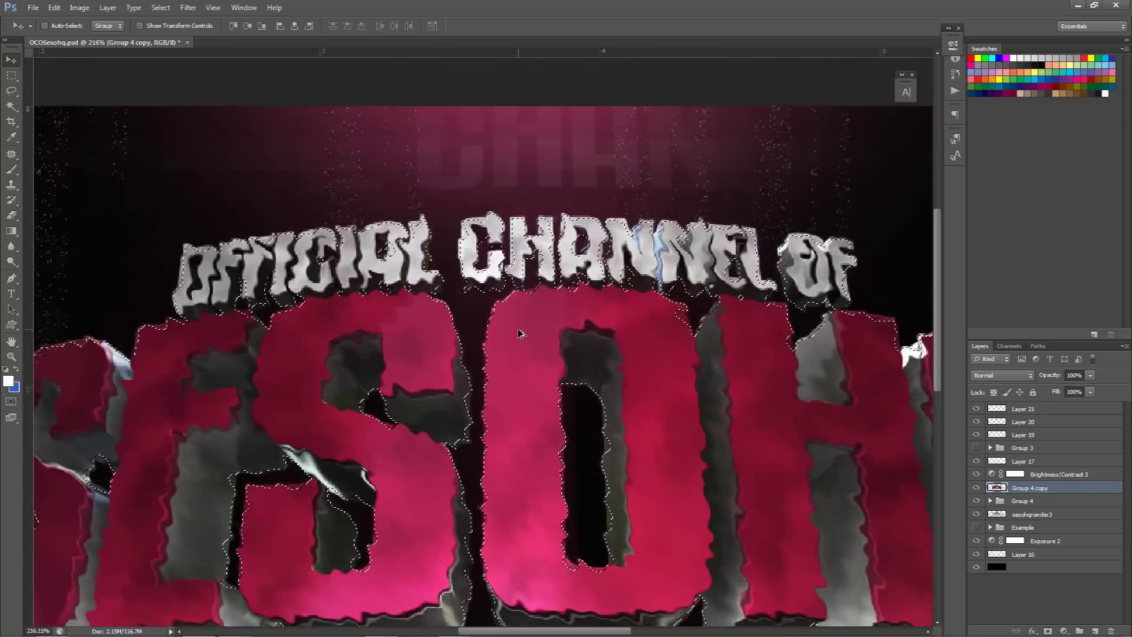
{"action": "scroll", "coordinate": [519, 333], "scroll_direction": "down", "scroll_amount": 4, "text": "alt"}
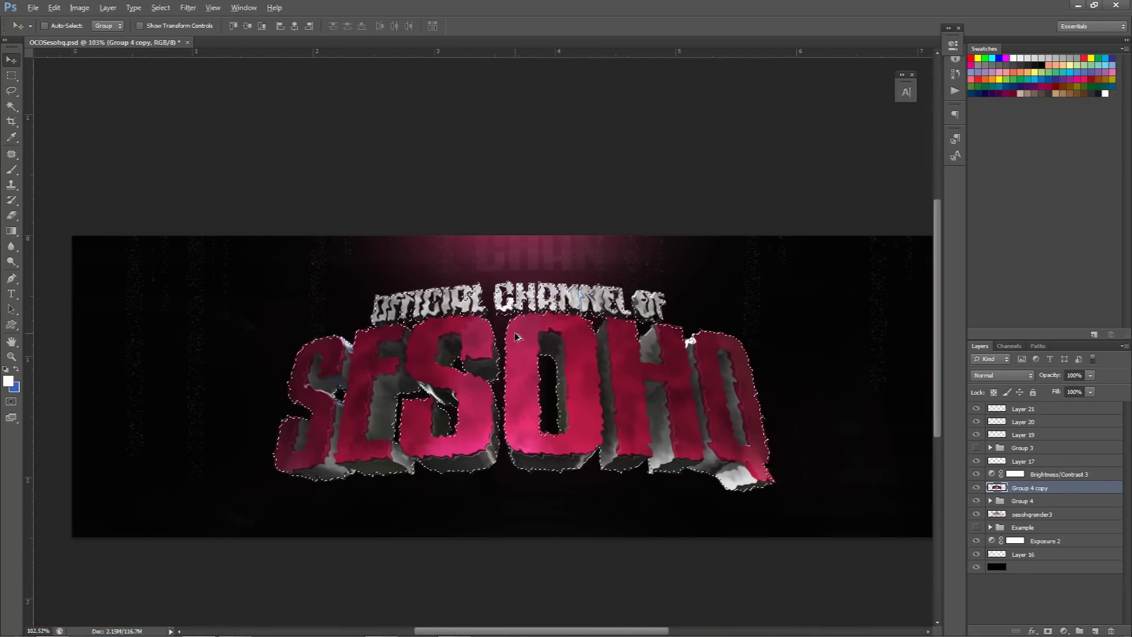
{"action": "scroll", "coordinate": [516, 331], "scroll_direction": "down", "scroll_amount": 1, "text": "alt"}
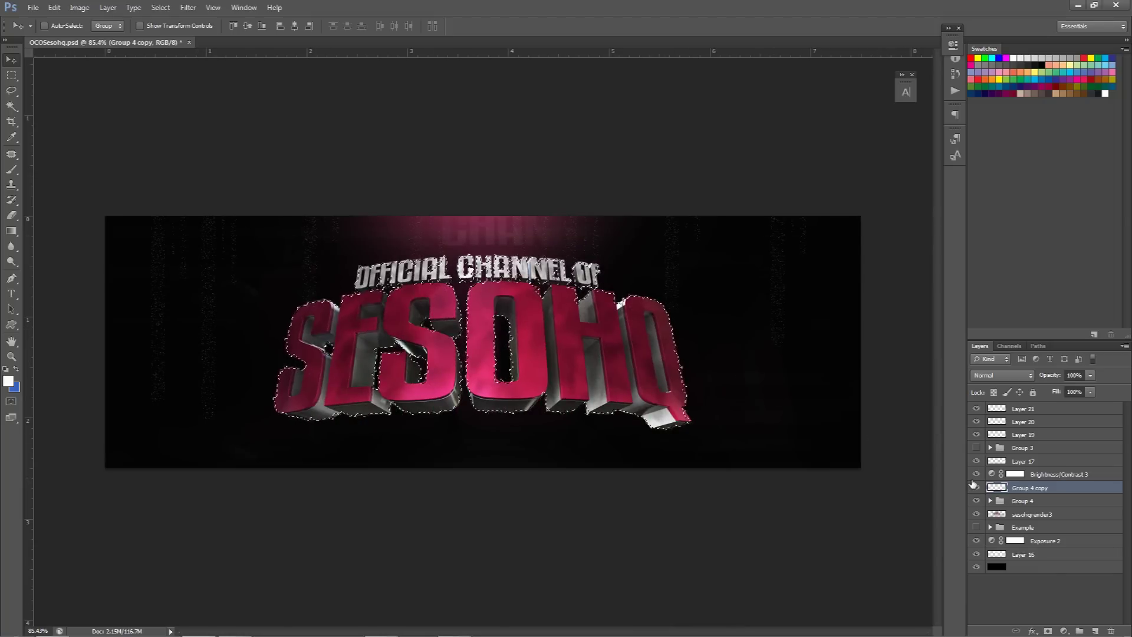
{"action": "key", "text": "ctrl+d"}
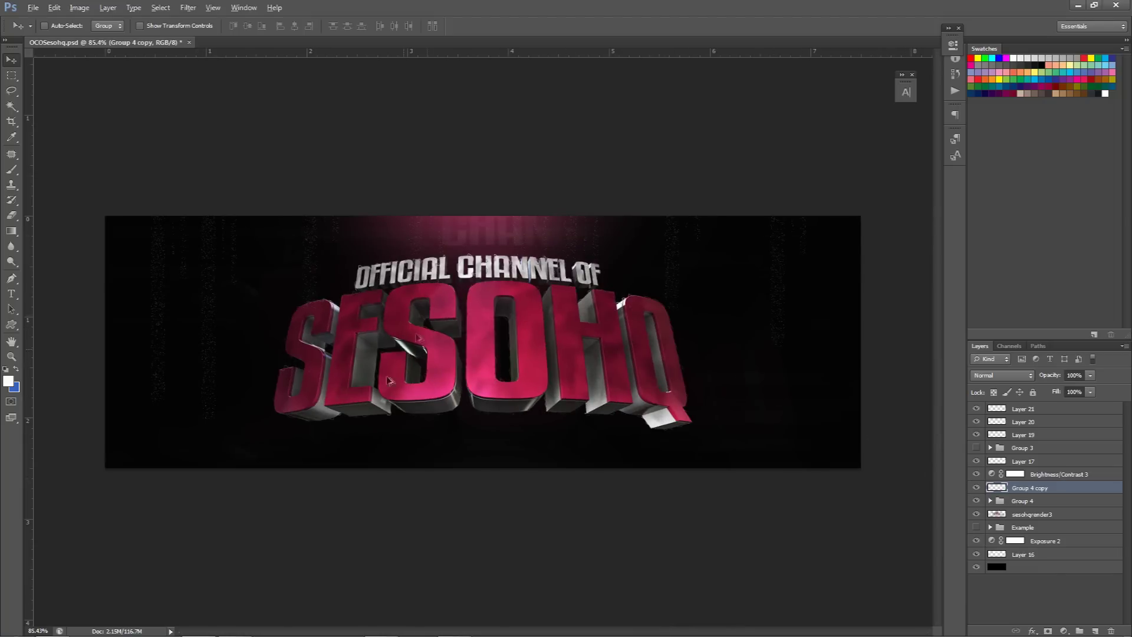
{"action": "scroll", "coordinate": [416, 337], "scroll_direction": "up", "scroll_amount": 5, "text": "alt"}
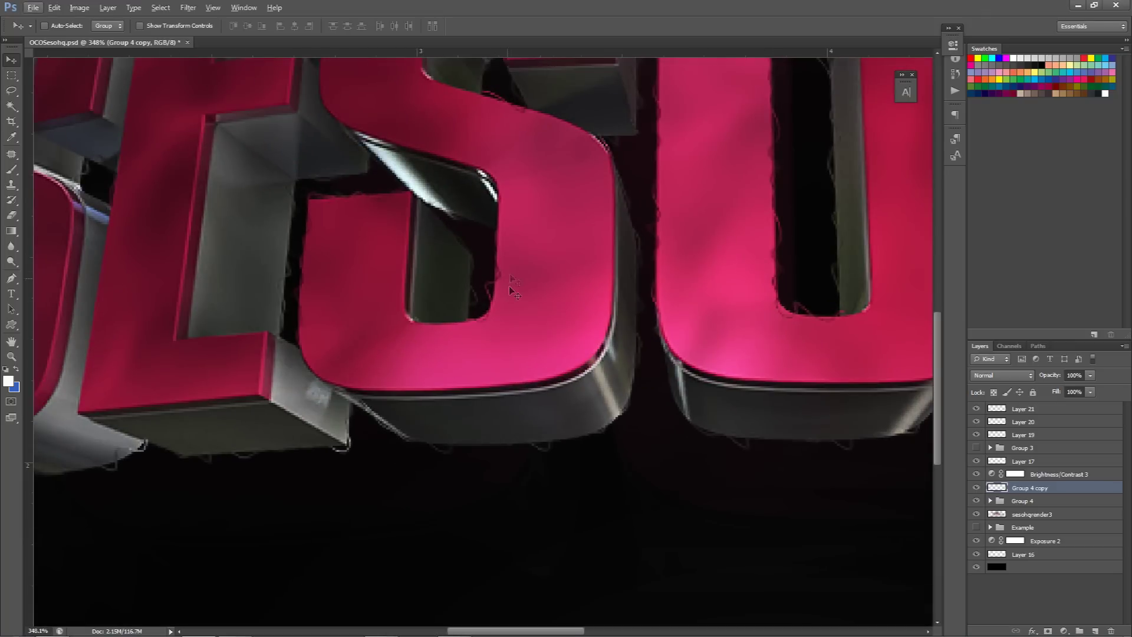
{"action": "scroll", "coordinate": [795, 338], "scroll_direction": "down", "scroll_amount": 2, "text": "alt"}
{"action": "left_click_drag", "start_coordinate": [569, 404], "coordinate": [519, 357]}
{"action": "scroll", "coordinate": [569, 251], "scroll_direction": "down", "scroll_amount": 5, "text": "alt"}
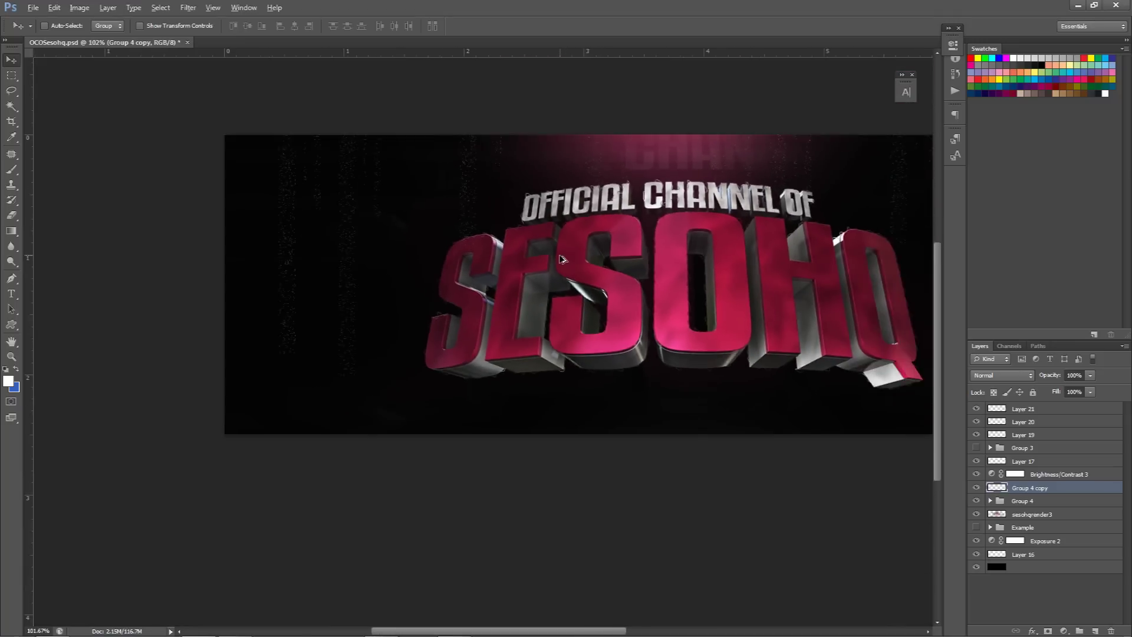
{"action": "scroll", "coordinate": [562, 260], "scroll_direction": "down", "scroll_amount": 1, "text": "alt"}
Merge a duplicate of Group 4 into a single layer and apply a Medium Ripple of 200% to it
{"action": "left_click", "coordinate": [1033, 501]}
{"action": "key", "text": "ctrl+j"}
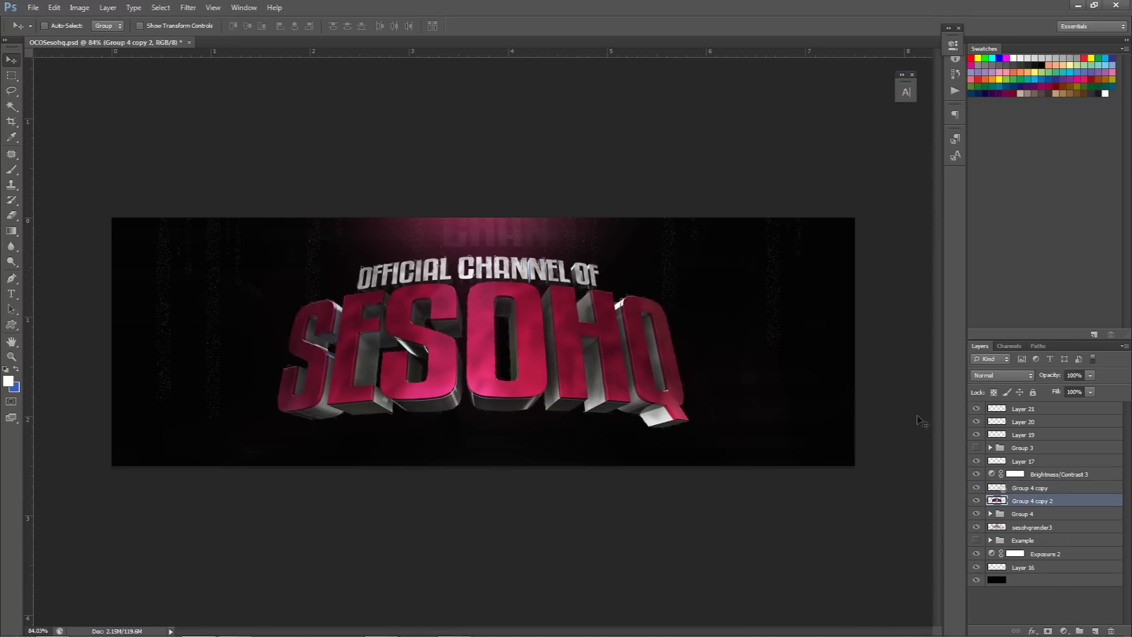
{"action": "left_click", "coordinate": [188, 8]}
{"action": "mouse_move", "coordinate": [200, 128]}
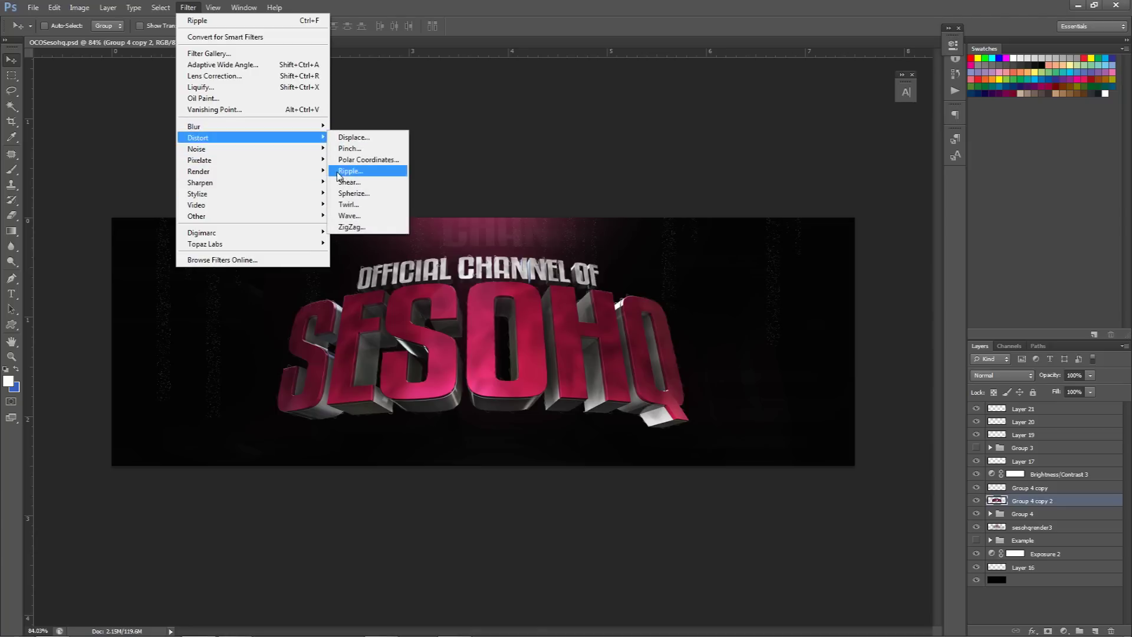
{"action": "left_click", "coordinate": [351, 170]}
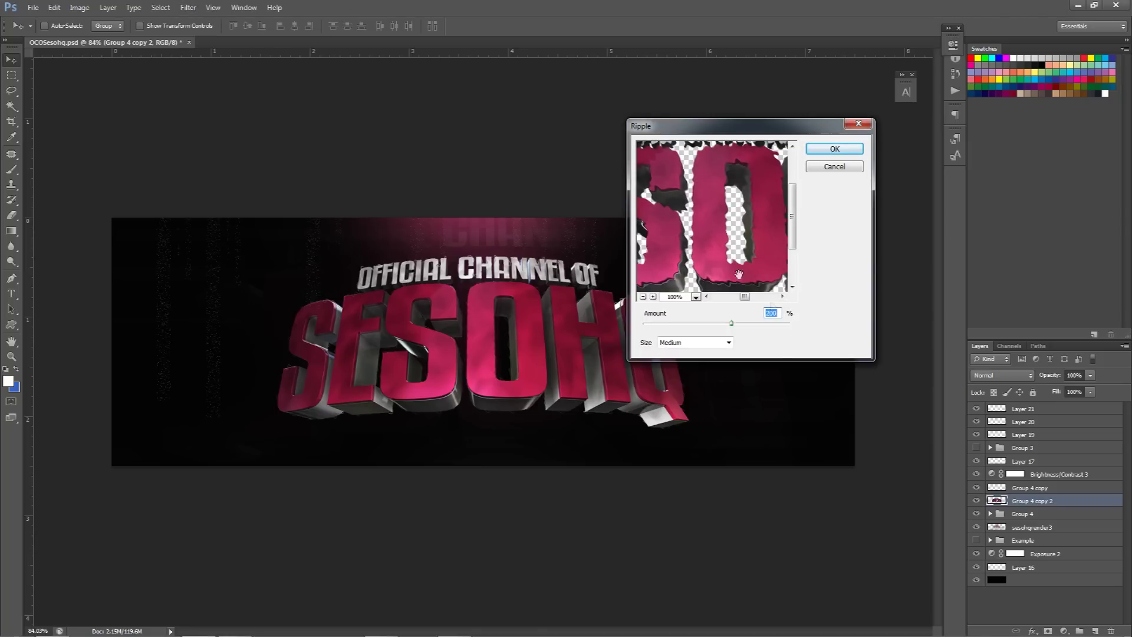
{"action": "left_click", "coordinate": [835, 149]}
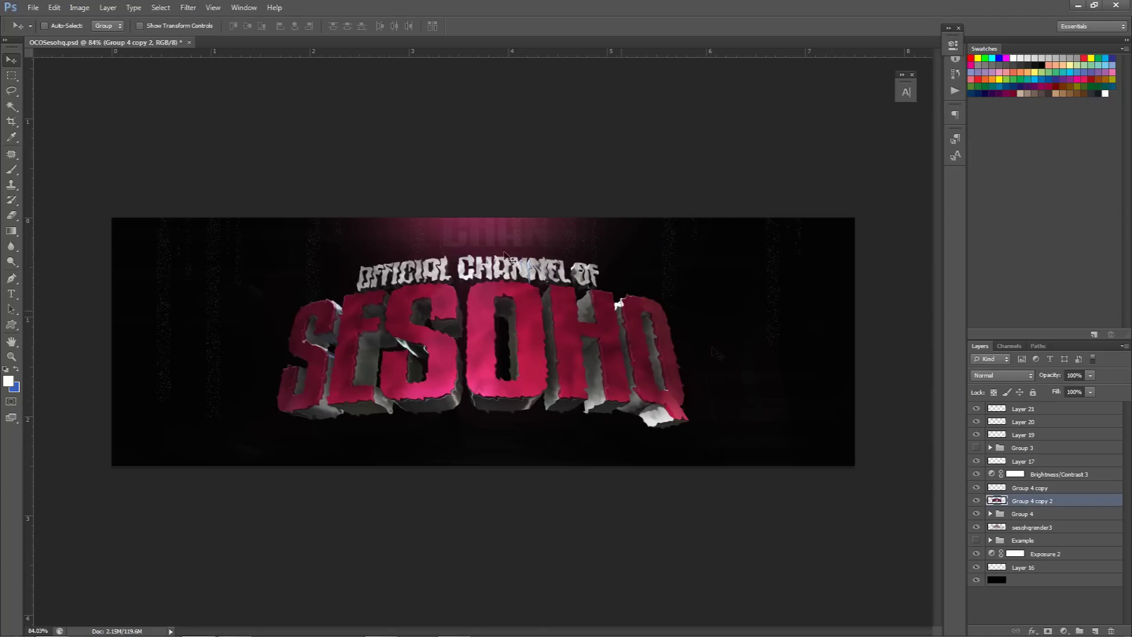
Select the outline of Group 4 copy 2 contracted by 1 pixel, and delete the selected area
{"action": "left_click", "coordinate": [189, 7]}
{"action": "left_click", "coordinate": [982, 481]}
{"action": "left_click", "coordinate": [997, 500], "text": "ctrl"}
{"action": "left_click", "coordinate": [188, 7]}
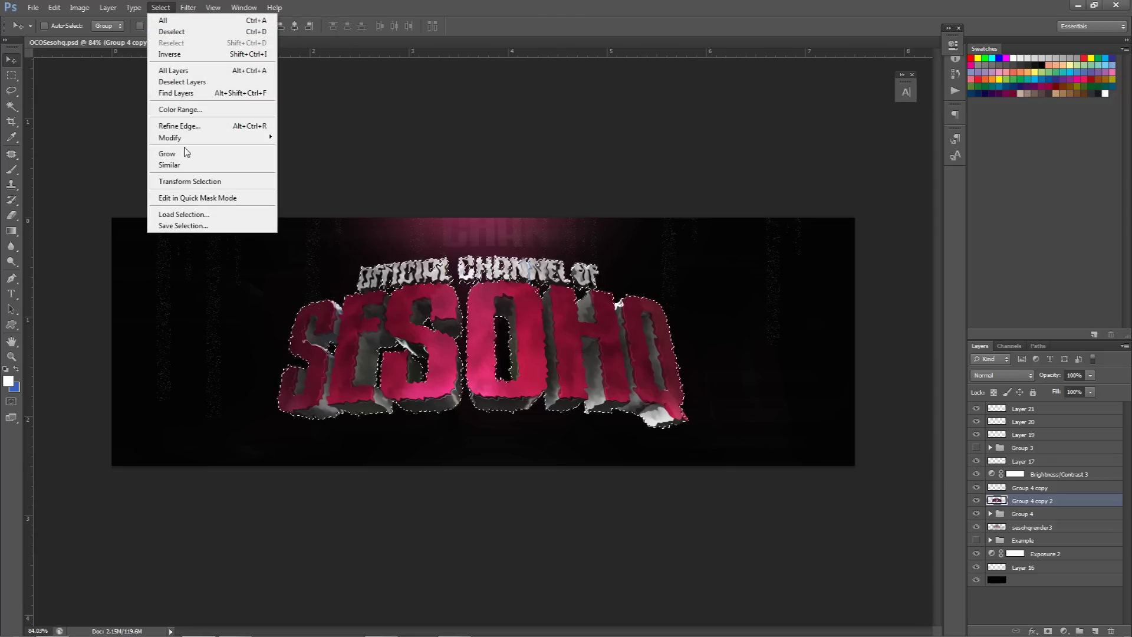
{"action": "mouse_move", "coordinate": [177, 137]}
{"action": "left_click", "coordinate": [301, 171]}
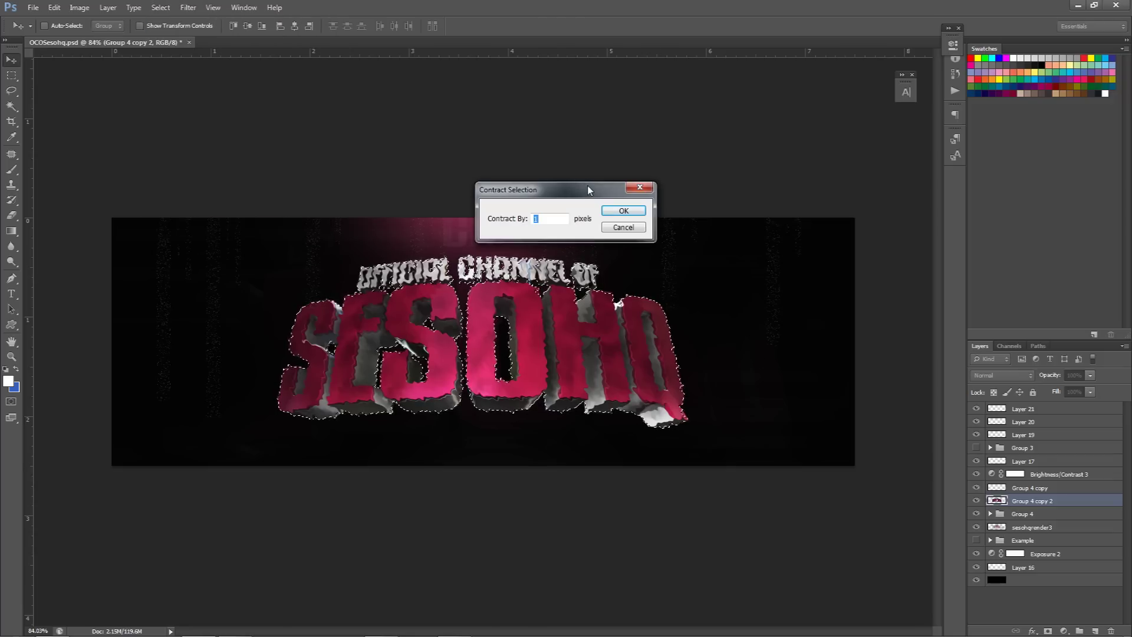
{"action": "key", "text": "Return"}
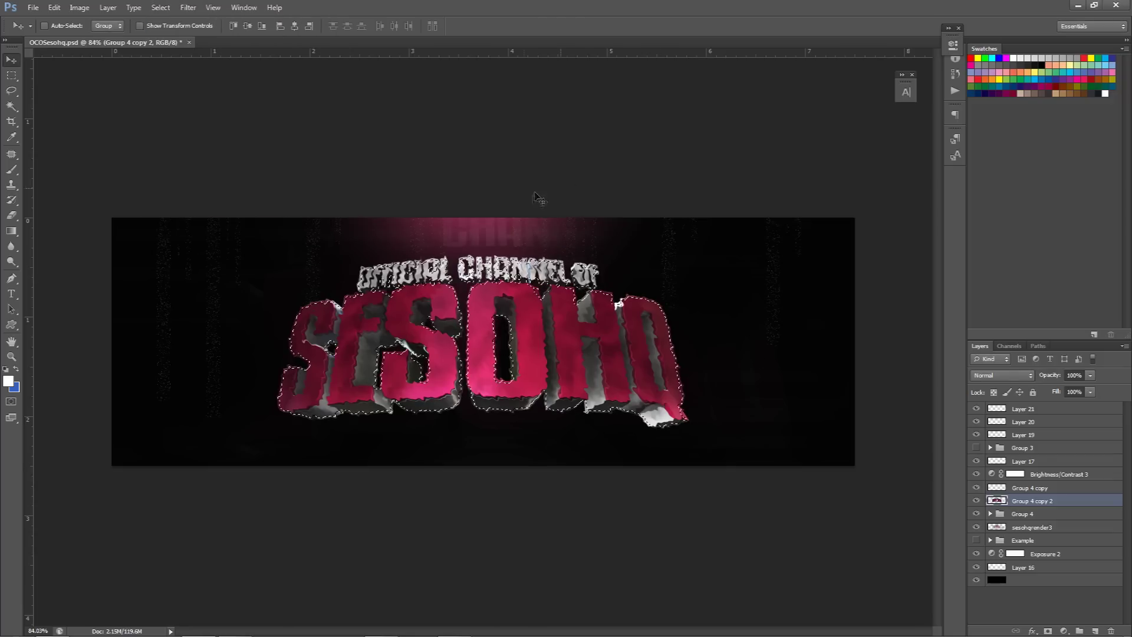
{"action": "key", "text": "Delete"}
{"action": "key", "text": "ctrl+d"}
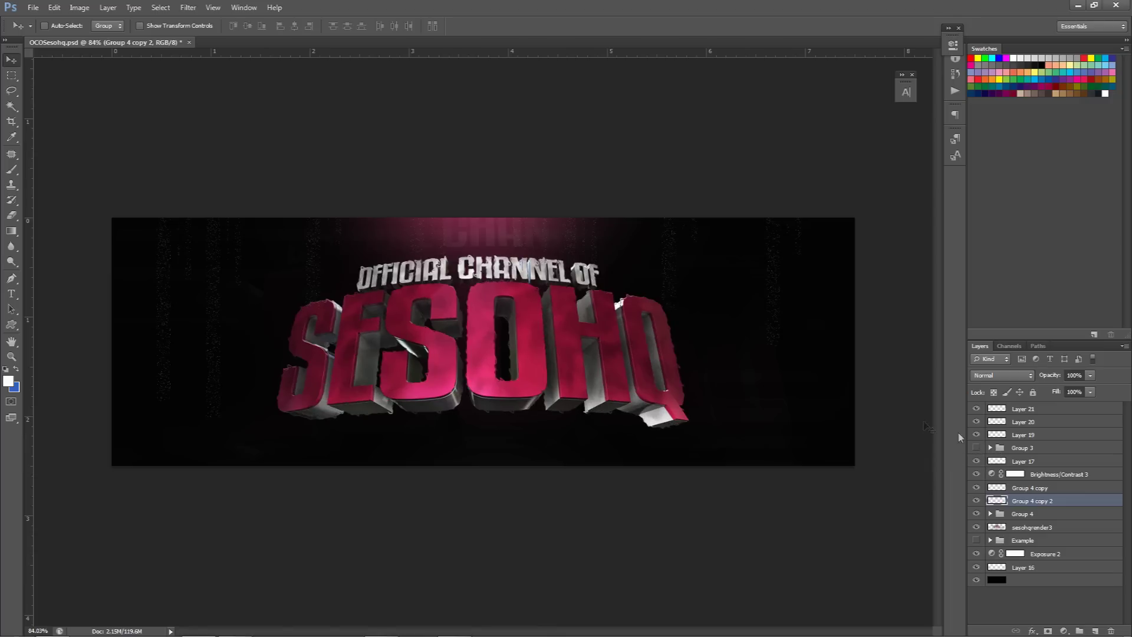
Try blend modes such as Multiply and Screen on Group 4 copy 2 and set it to Color Dodge
{"action": "left_click", "coordinate": [1003, 375]}
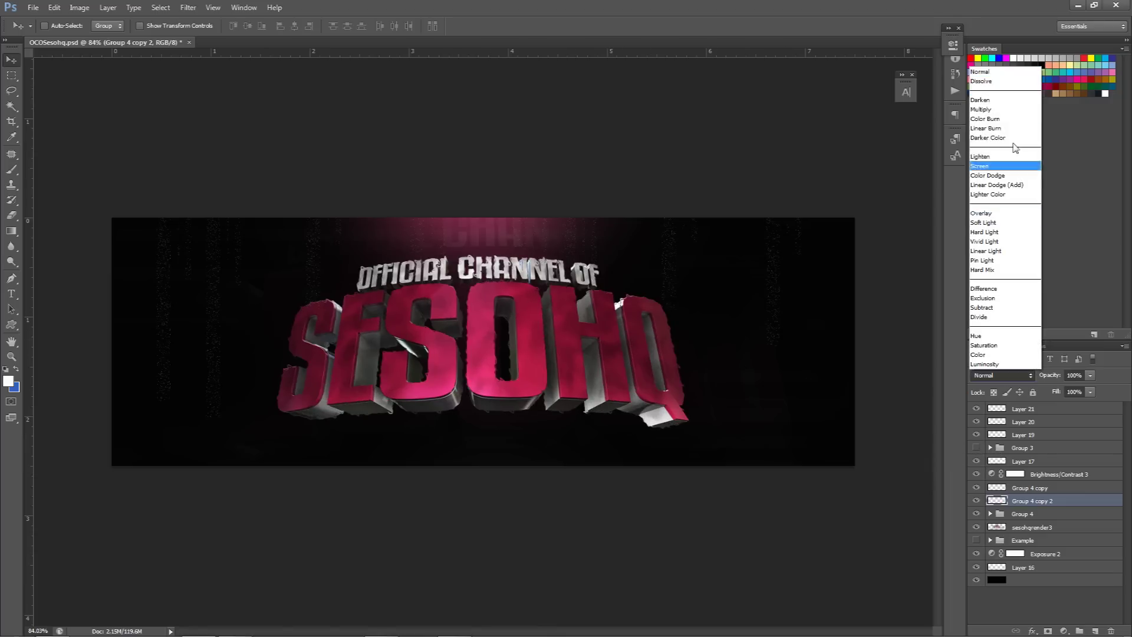
{"action": "left_click", "coordinate": [991, 109]}
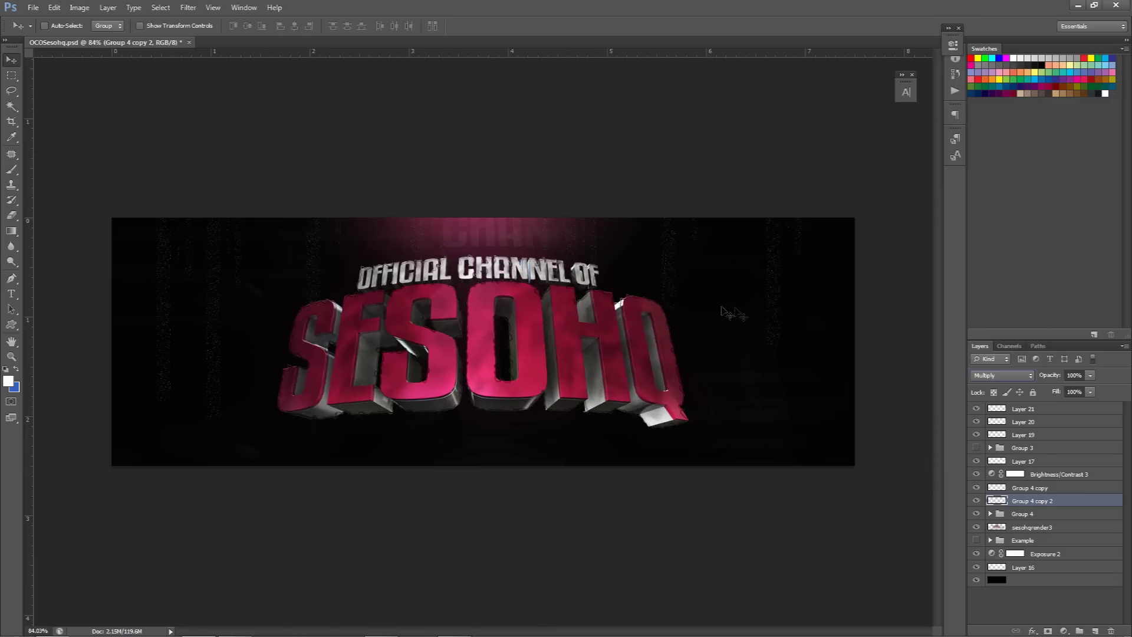
{"action": "left_click", "coordinate": [1003, 375]}
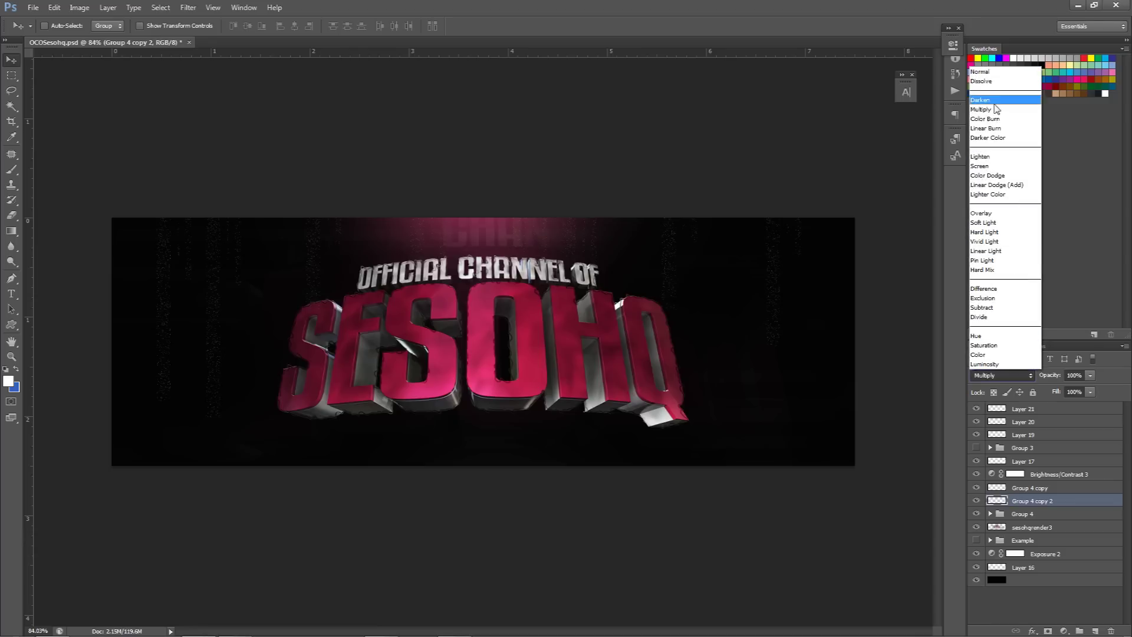
{"action": "left_click", "coordinate": [994, 110]}
{"action": "scroll", "coordinate": [989, 381], "scroll_direction": "down", "scroll_amount": 5}
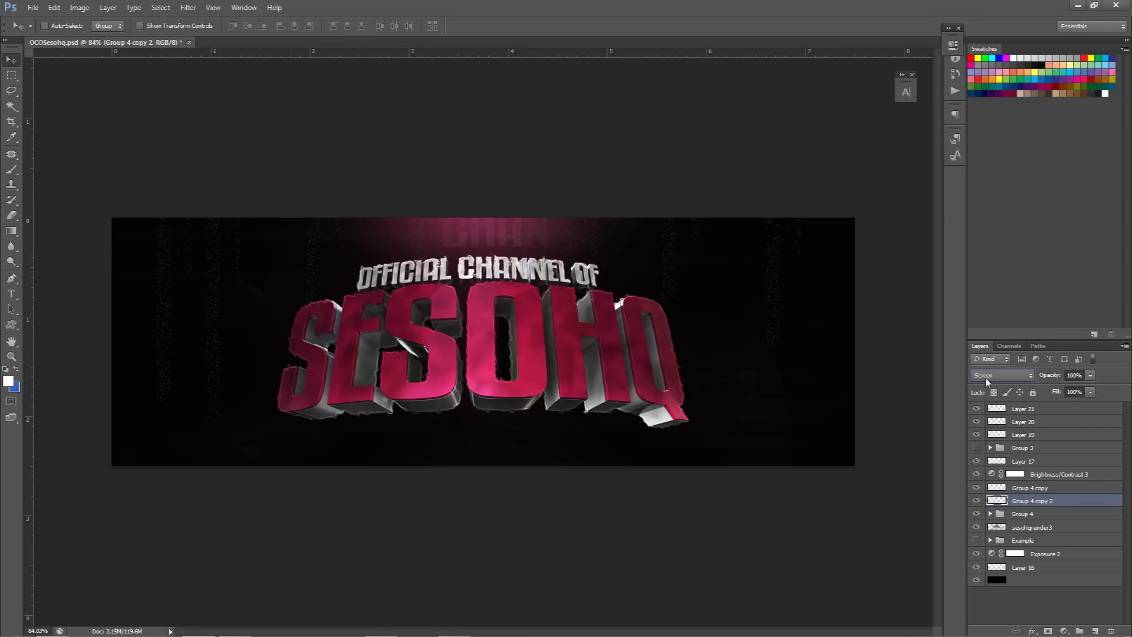
{"action": "scroll", "coordinate": [986, 378], "scroll_direction": "up", "scroll_amount": 1}
Check the top layers' visibility, then delete Layer 19 and Group 3
{"action": "left_click", "coordinate": [973, 410]}
{"action": "left_click", "coordinate": [975, 423]}
{"action": "left_click", "coordinate": [976, 423]}
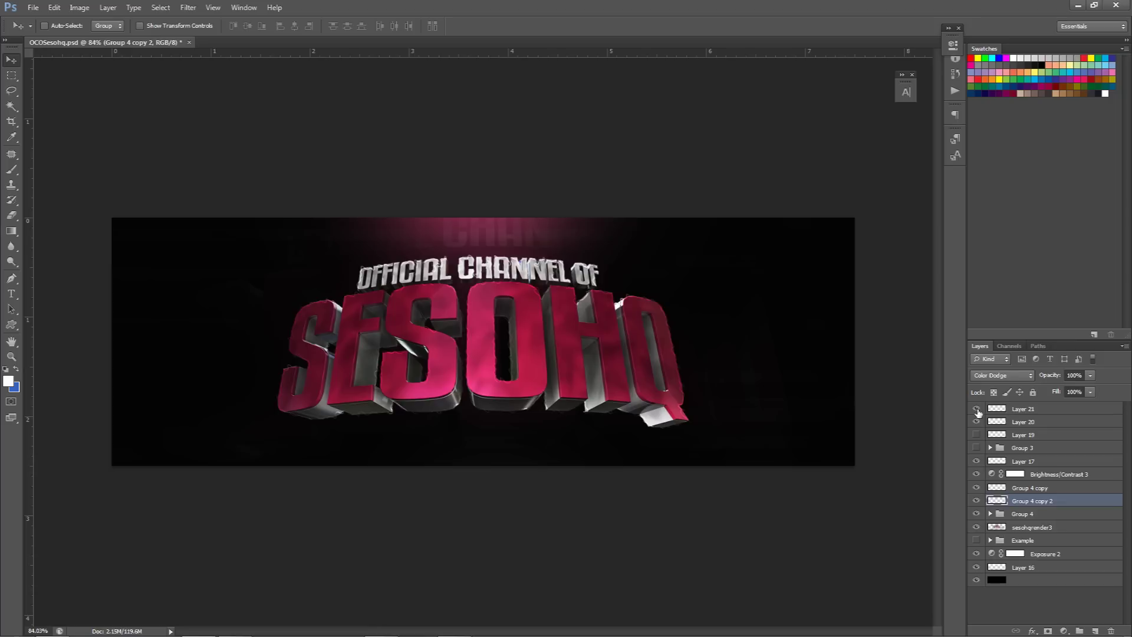
{"action": "left_click", "coordinate": [1020, 439]}
{"action": "key", "text": "Delete"}
{"action": "key", "text": "Delete"}
{"action": "left_click", "coordinate": [1012, 515]}
{"action": "key", "text": "Delete"}
{"action": "key", "text": "ctrl+z"}
Show the Example group on its own for comparison with the current banner, and restore the other layers' visibility
{"action": "left_click_drag", "start_coordinate": [977, 409], "coordinate": [977, 522]}
{"action": "left_click", "coordinate": [977, 514]}
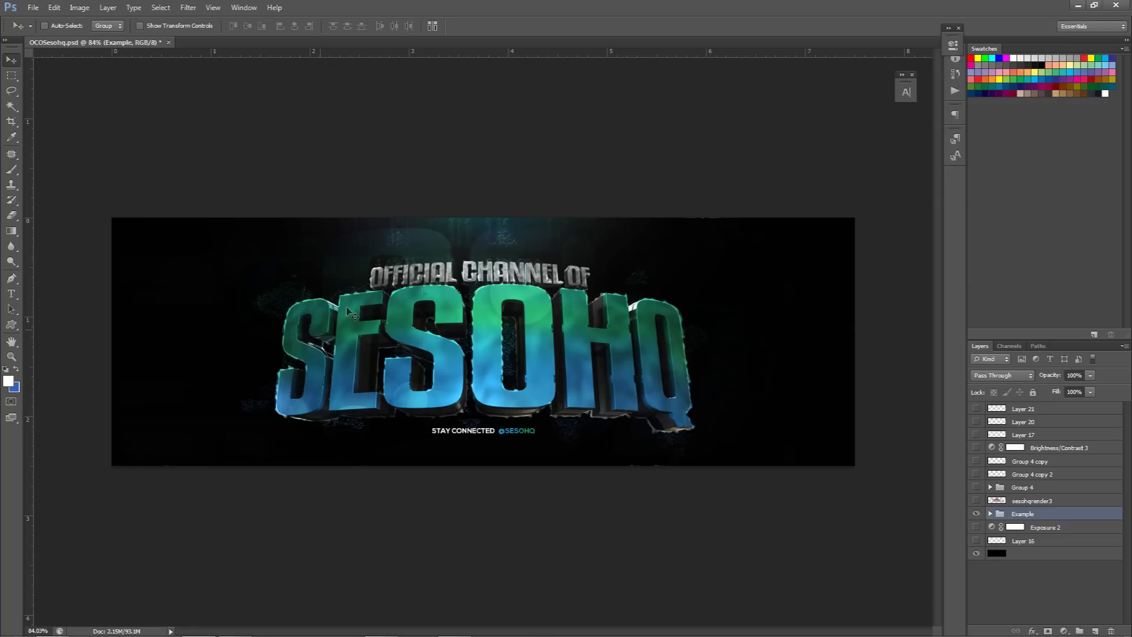
{"action": "left_click", "coordinate": [977, 513]}
{"action": "left_click", "coordinate": [977, 527]}
{"action": "left_click", "coordinate": [976, 540]}
{"action": "left_click", "coordinate": [976, 541]}
{"action": "left_click", "coordinate": [977, 540]}
{"action": "left_click_drag", "start_coordinate": [977, 501], "coordinate": [973, 413]}
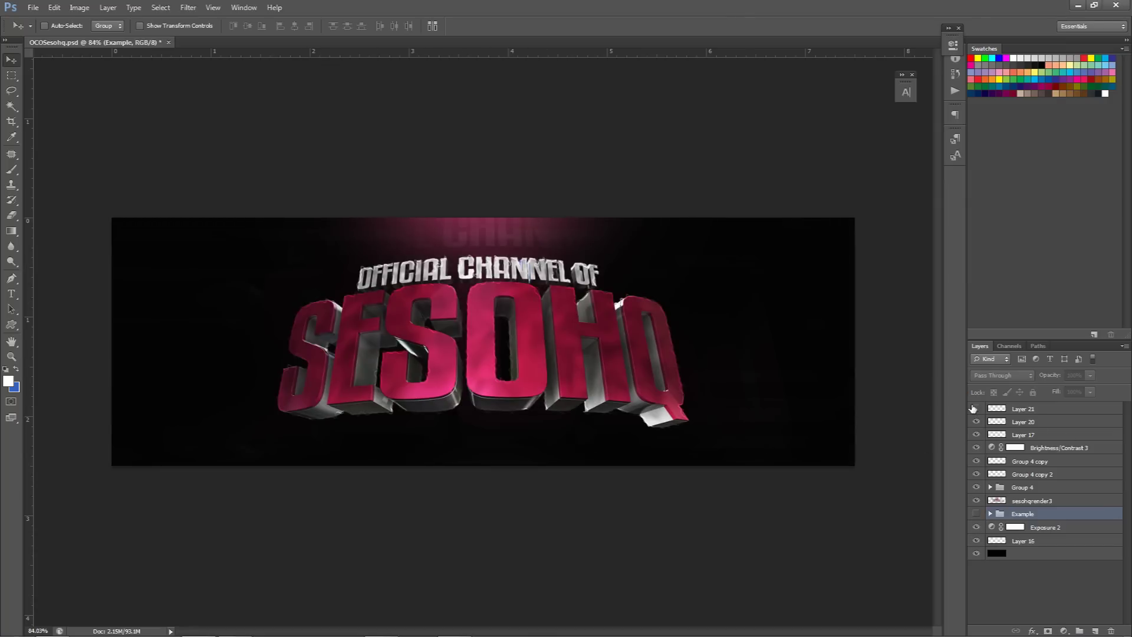
Duplicate Group 4 and merge the duplicate into a single layer directly above the group
{"action": "left_click", "coordinate": [1029, 411]}
{"action": "left_click", "coordinate": [1031, 499]}
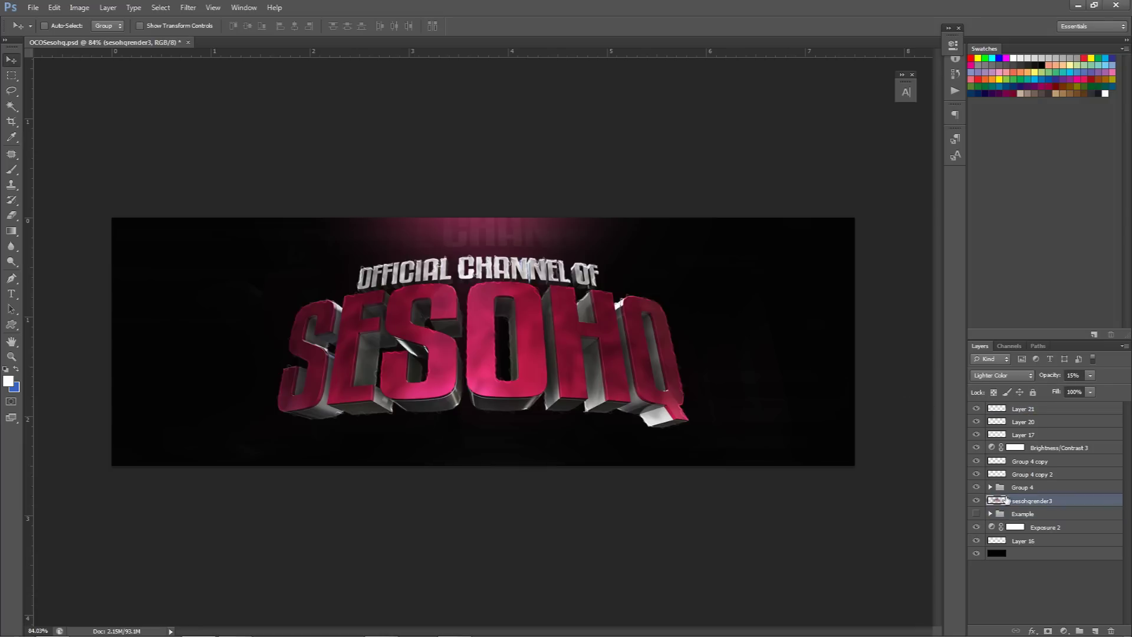
{"action": "left_click", "coordinate": [1030, 488]}
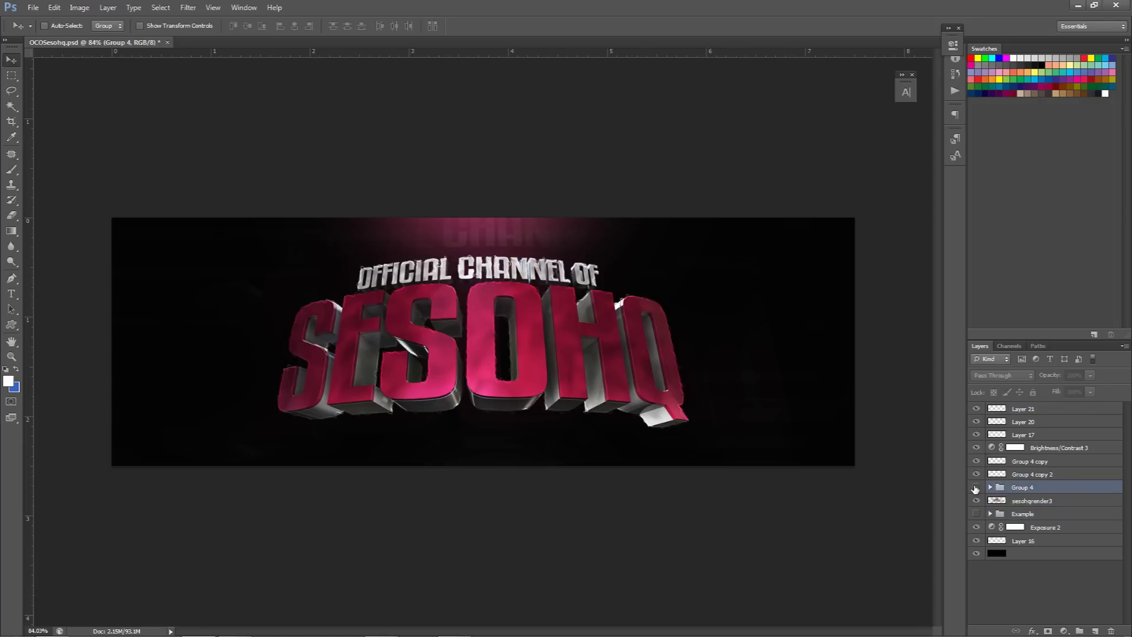
{"action": "key", "text": "ctrl+j"}
{"action": "key", "text": "ctrl+e"}
{"action": "left_click_drag", "start_coordinate": [1031, 489], "coordinate": [1027, 502]}
{"action": "key", "text": "ctrl+z"}
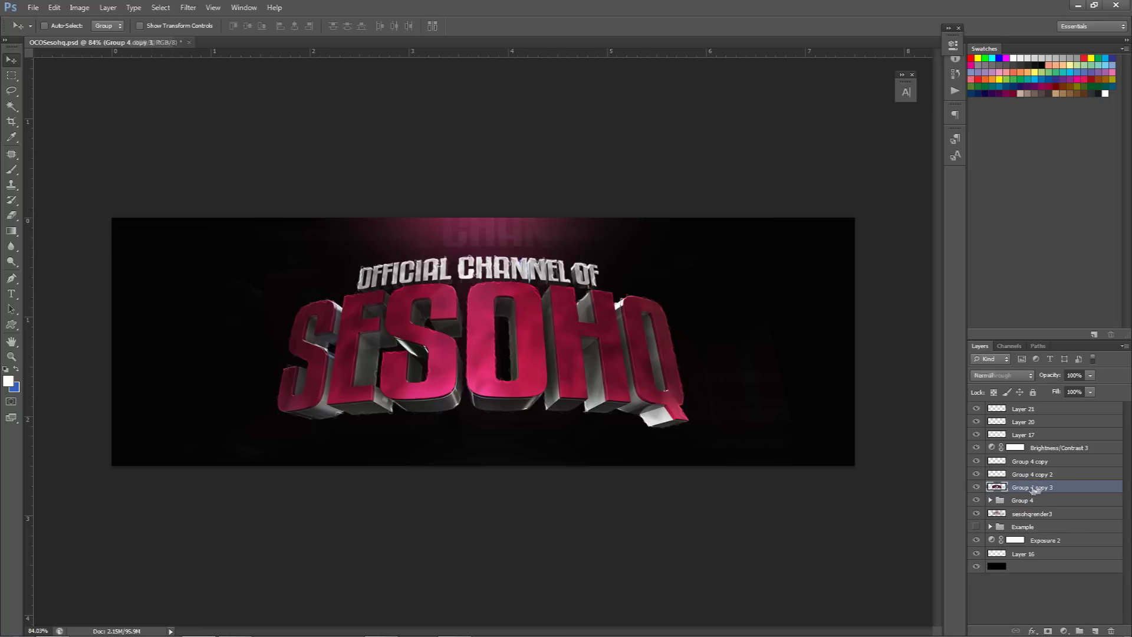
Place Group 4 copy 3 below Group 4, enlarge it and reposition it centrally behind the main text
{"action": "key", "text": "ctrl+t"}
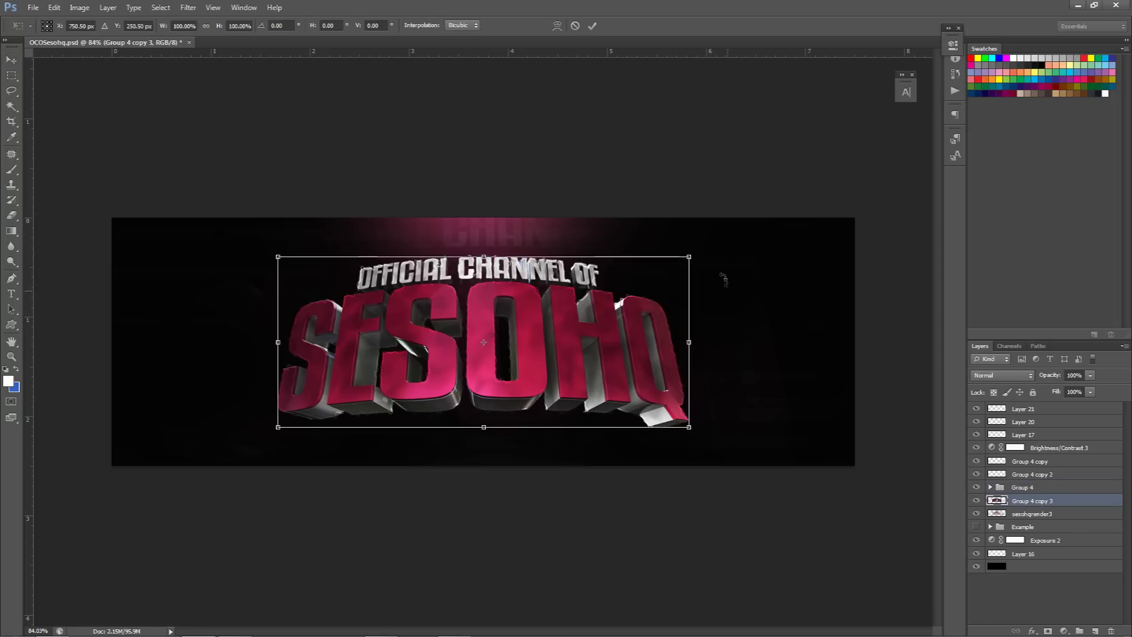
{"action": "left_click_drag", "start_coordinate": [689, 257], "coordinate": [793, 213]}
{"action": "key", "text": "Return"}
{"action": "left_click_drag", "start_coordinate": [712, 313], "coordinate": [654, 339]}
{"action": "left_click", "coordinate": [1014, 375]}
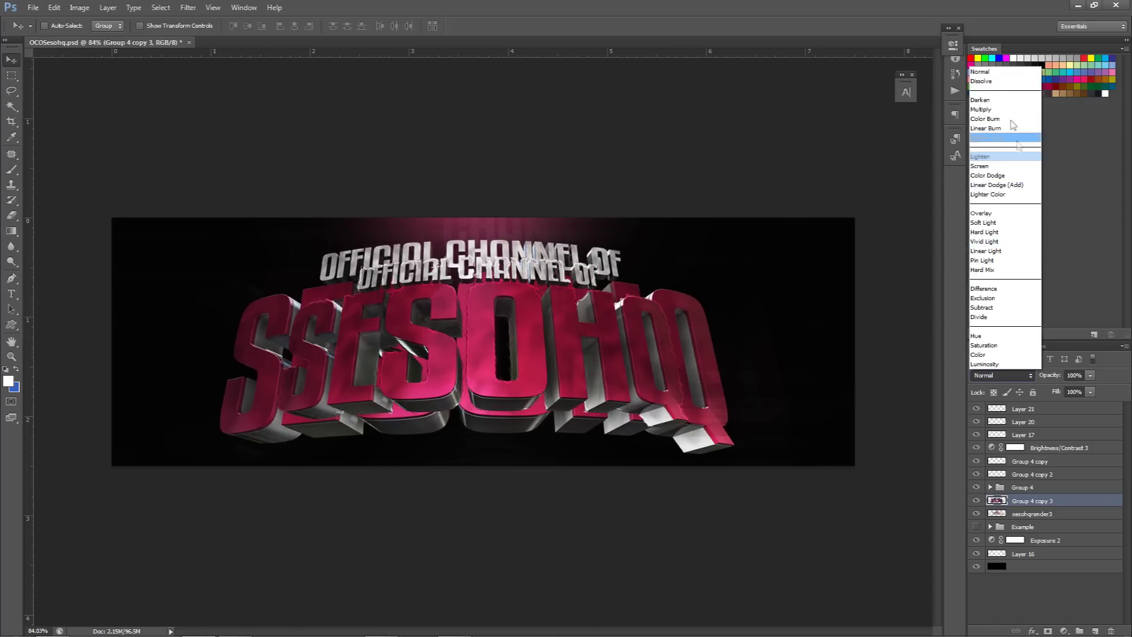
Distort Group 4 copy 3 with the Wave filter, adjusting the wave settings to spread jagged fragments around the main text
{"action": "left_click", "coordinate": [188, 7]}
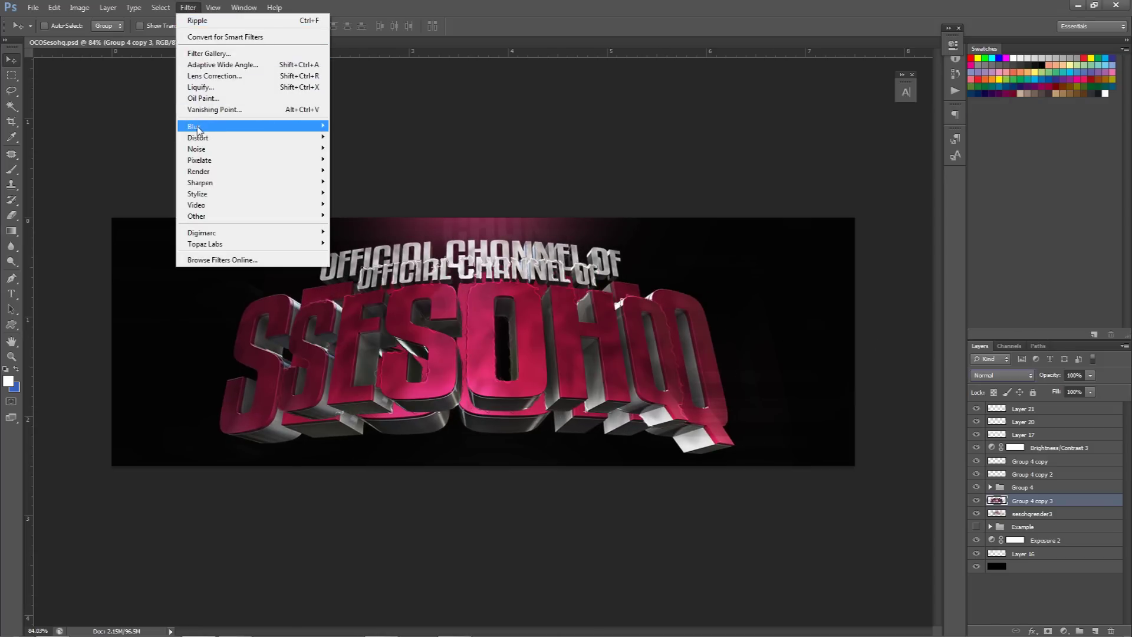
{"action": "mouse_move", "coordinate": [204, 140]}
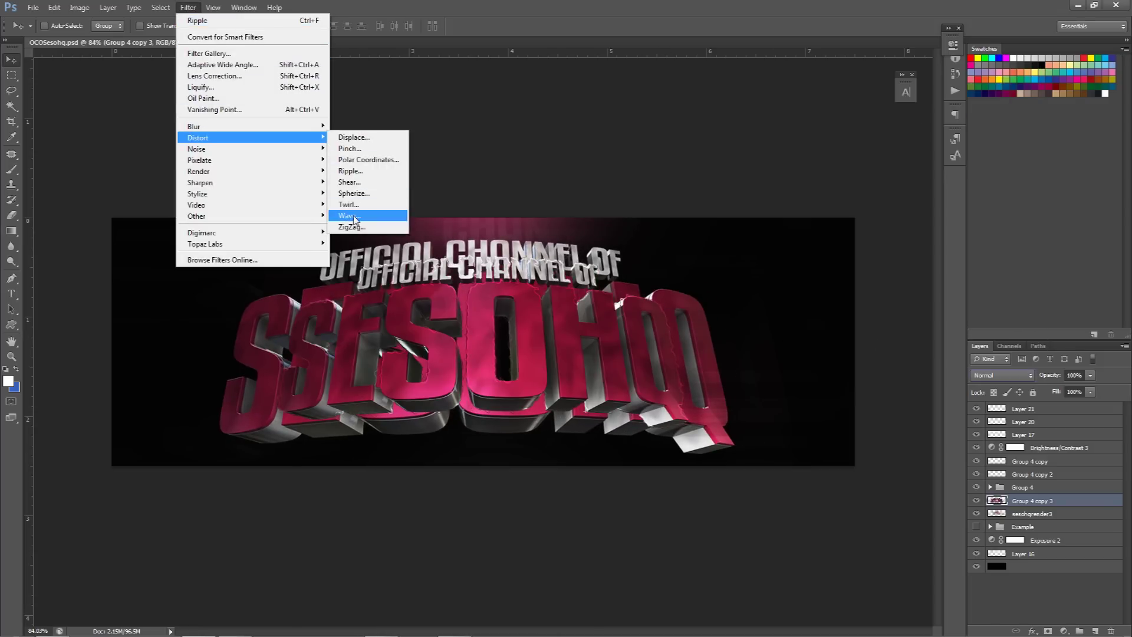
{"action": "left_click", "coordinate": [355, 217]}
{"action": "left_click_drag", "start_coordinate": [607, 205], "coordinate": [587, 201]}
{"action": "left_click_drag", "start_coordinate": [592, 264], "coordinate": [588, 260]}
{"action": "left_click", "coordinate": [824, 147]}
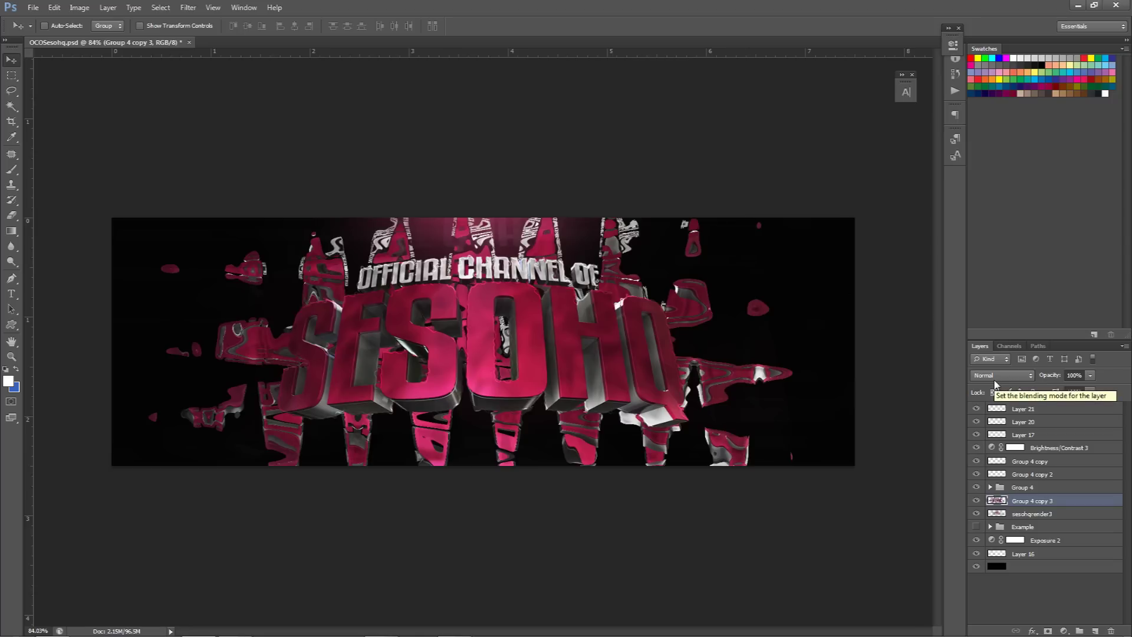
Set Group 4 copy 3 to Dissolve blending at 16% opacity
{"action": "left_click", "coordinate": [997, 376]}
{"action": "left_click", "coordinate": [985, 82]}
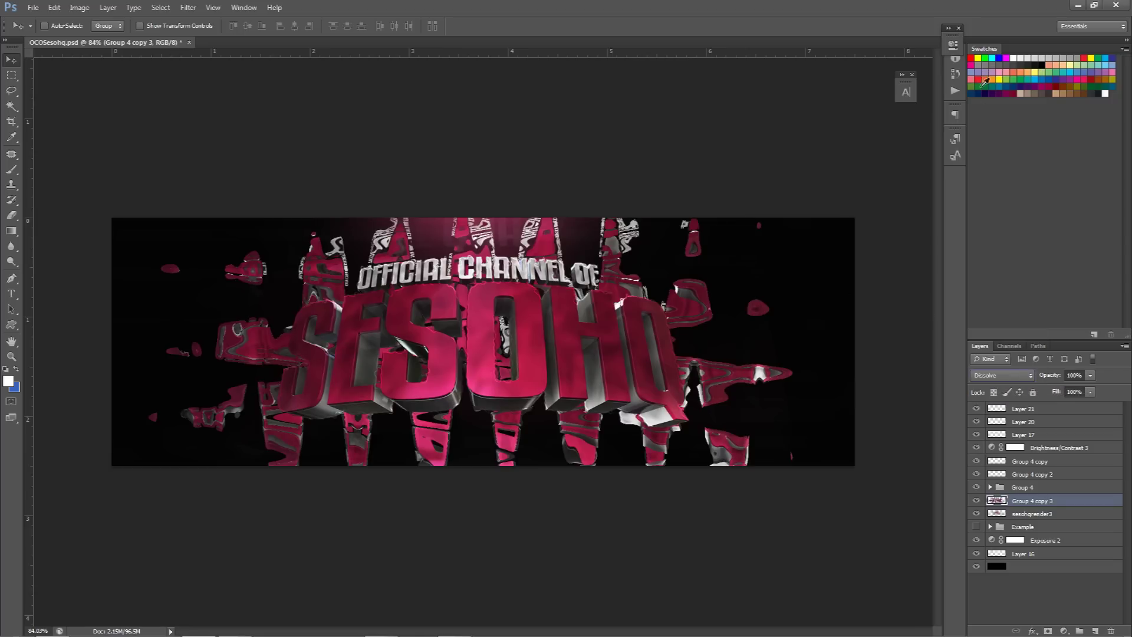
{"action": "left_click_drag", "start_coordinate": [1069, 391], "coordinate": [1042, 395]}
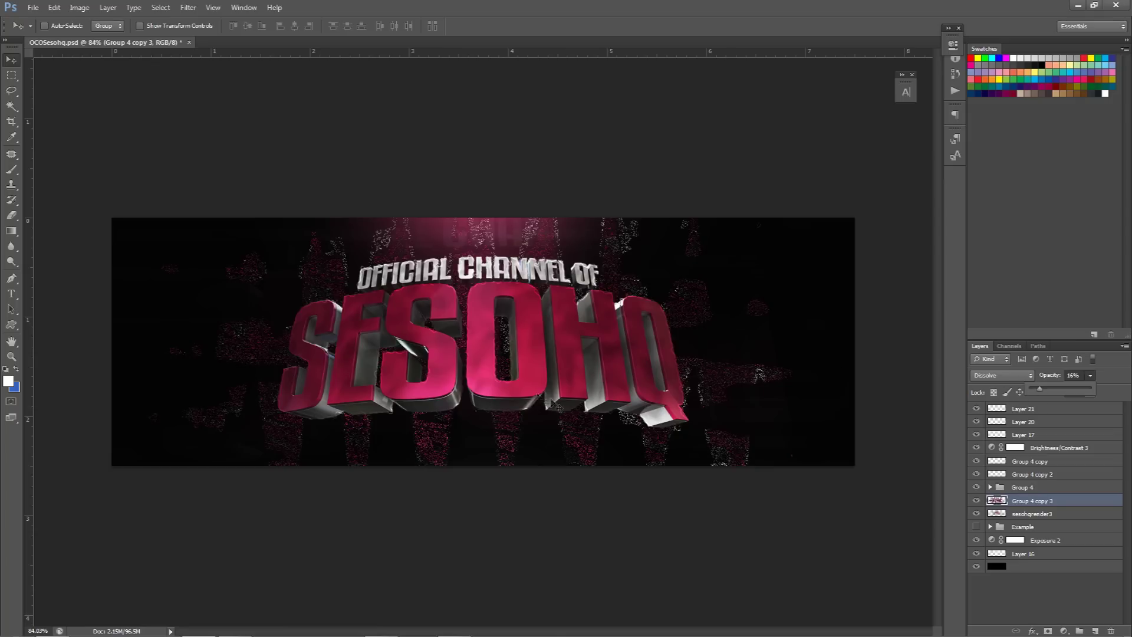
{"action": "left_click", "coordinate": [514, 420]}
Duplicate all layers from Layer 21 down to Layer 16, merge the duplicates into one layer, and compare the banner with and without it
{"action": "left_click", "coordinate": [1028, 411]}
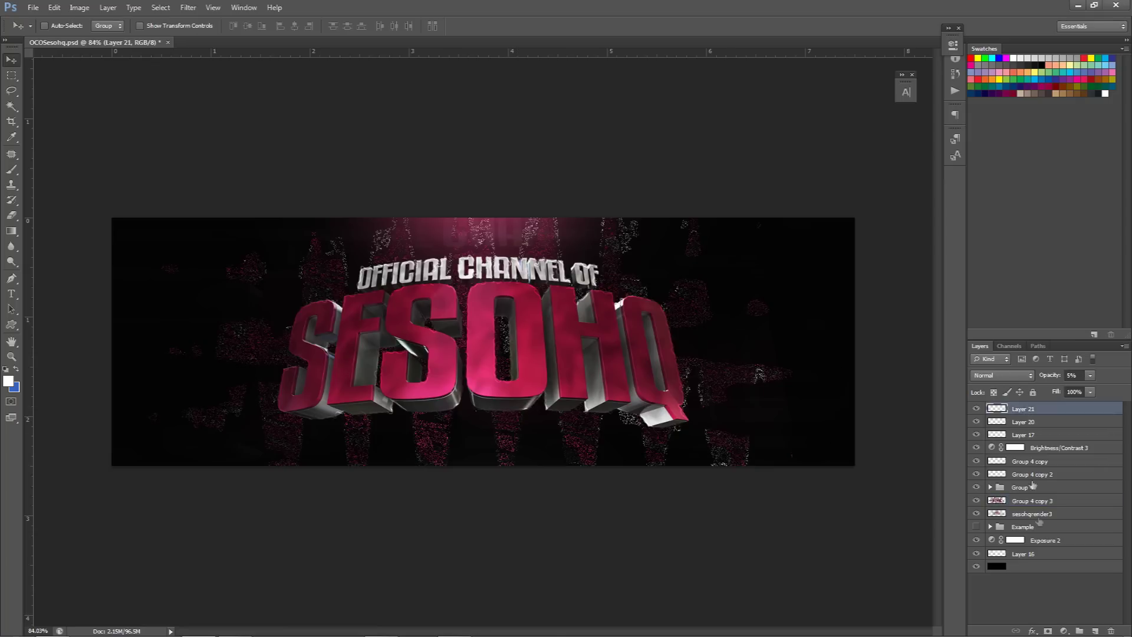
{"action": "left_click_drag", "start_coordinate": [1037, 555], "coordinate": [1025, 542], "text": "shift"}
{"action": "key", "text": "ctrl+j"}
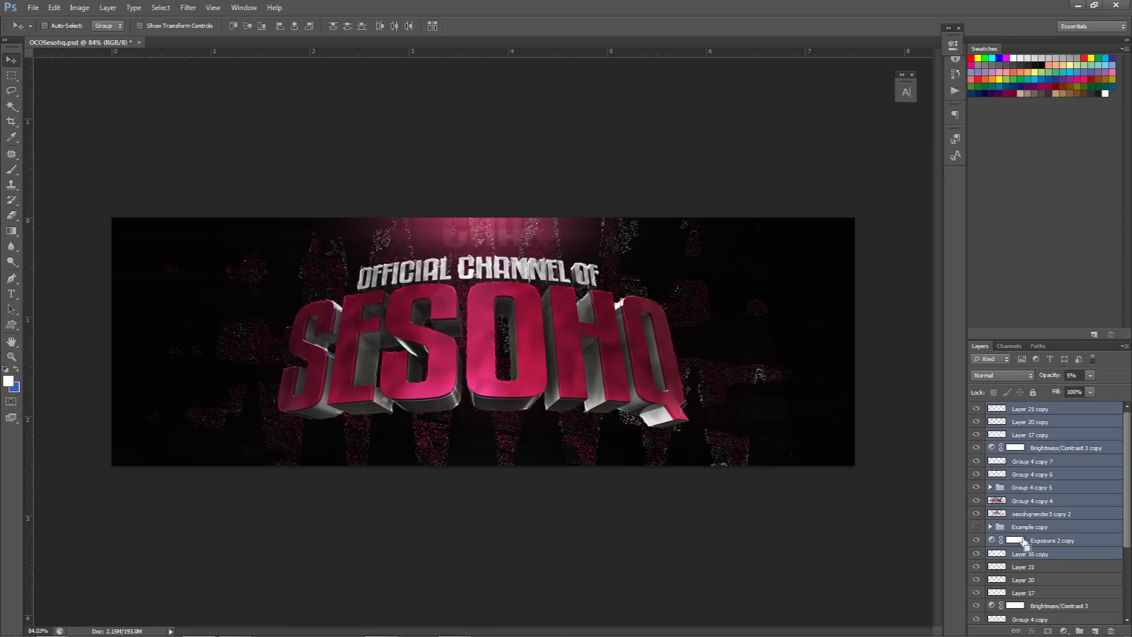
{"action": "key", "text": "ctrl+e"}
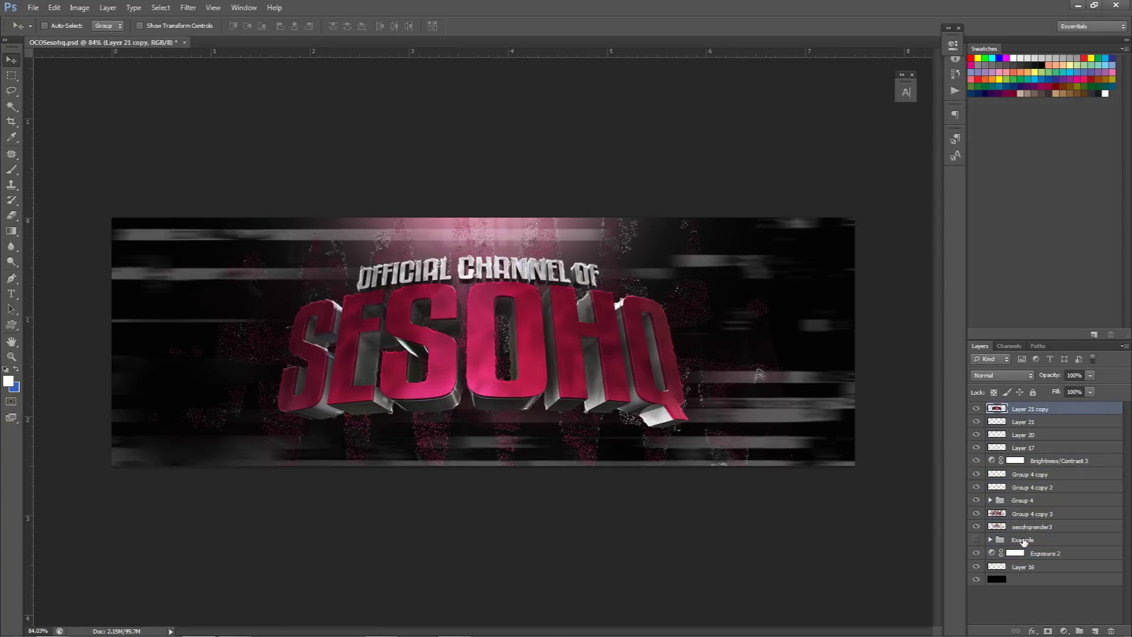
{"action": "left_click", "coordinate": [976, 409]}
{"action": "left_click", "coordinate": [976, 409]}
Set the merged Layer 21 copy to Overlay blending at 20% opacity
{"action": "left_click", "coordinate": [1000, 375]}
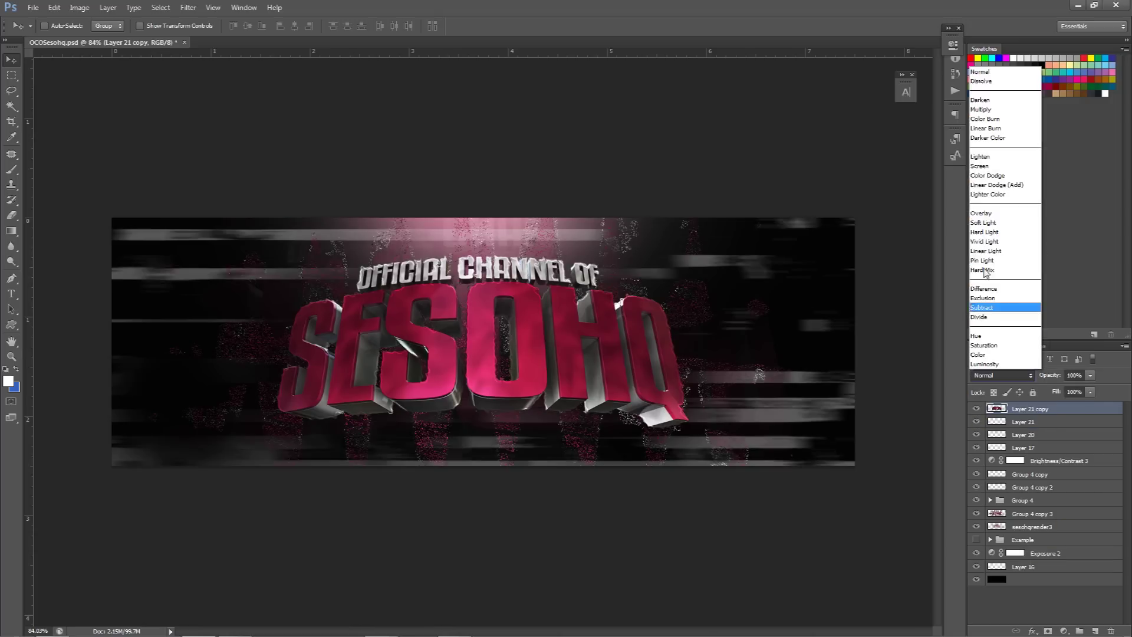
{"action": "left_click", "coordinate": [982, 213]}
{"action": "left_click_drag", "start_coordinate": [1092, 376], "coordinate": [1049, 394]}
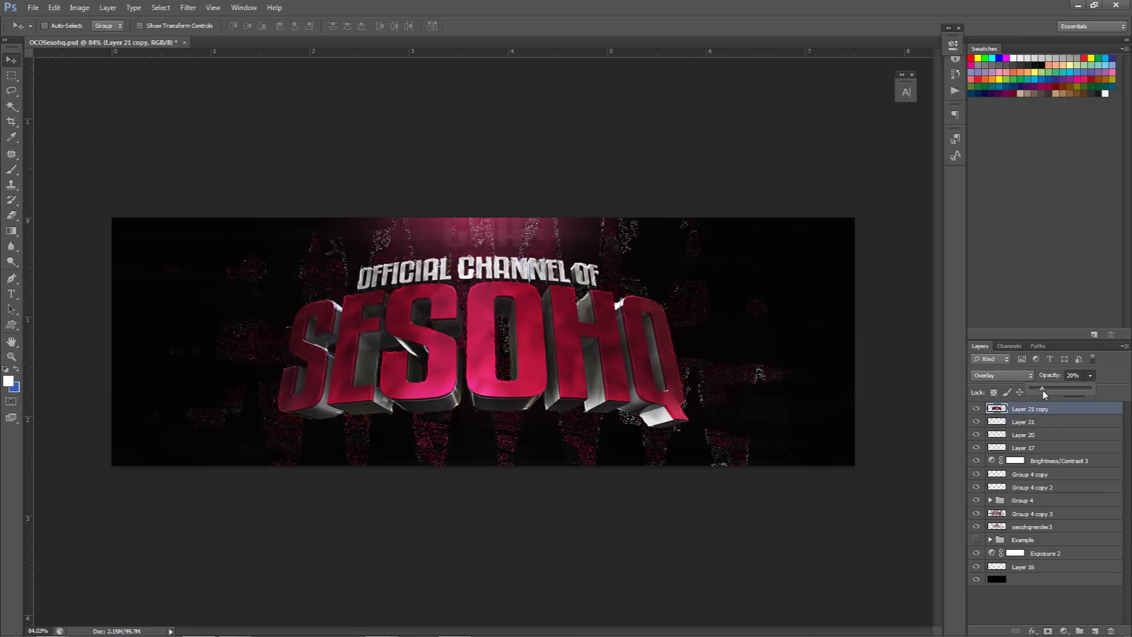
{"action": "left_click", "coordinate": [1081, 378]}
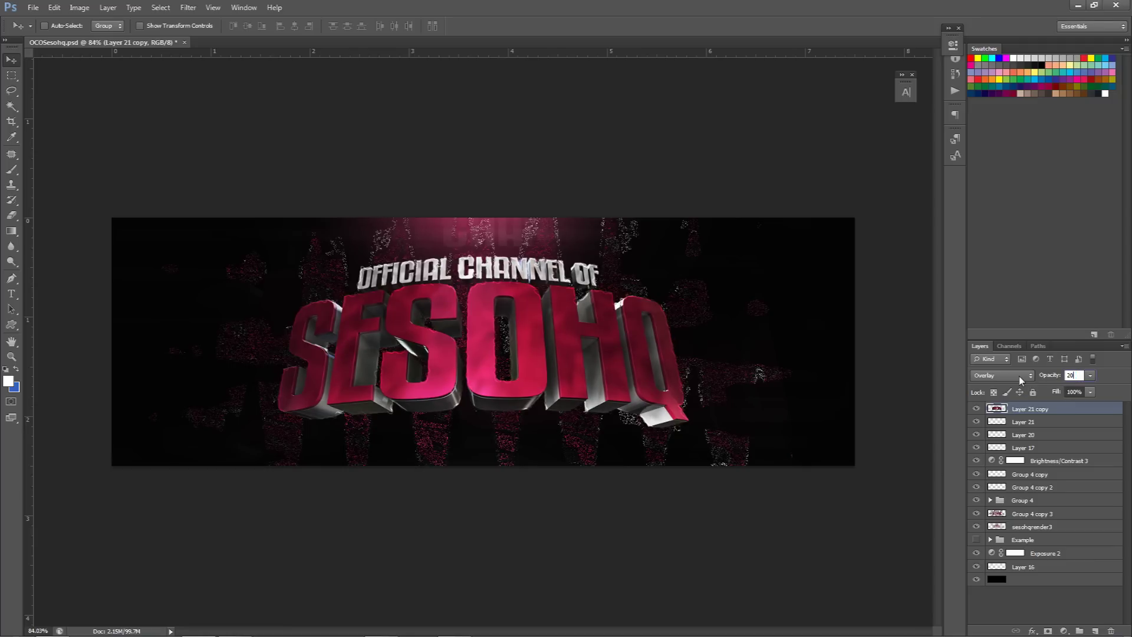
Duplicate every layer, including the black background, and merge the duplicates into a single layer above Layer 21 copy
{"action": "left_click", "coordinate": [1023, 568]}
{"action": "left_click", "coordinate": [1028, 413]}
{"action": "left_click", "coordinate": [1029, 581], "text": "shift"}
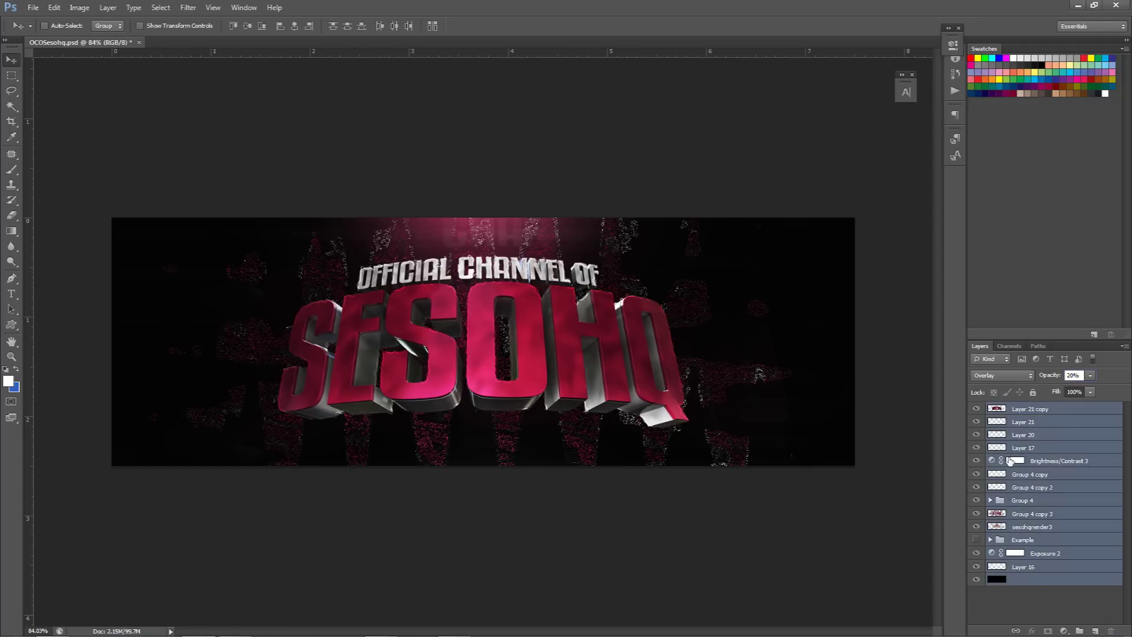
{"action": "left_click", "coordinate": [1016, 408]}
{"action": "left_click", "coordinate": [1016, 579]}
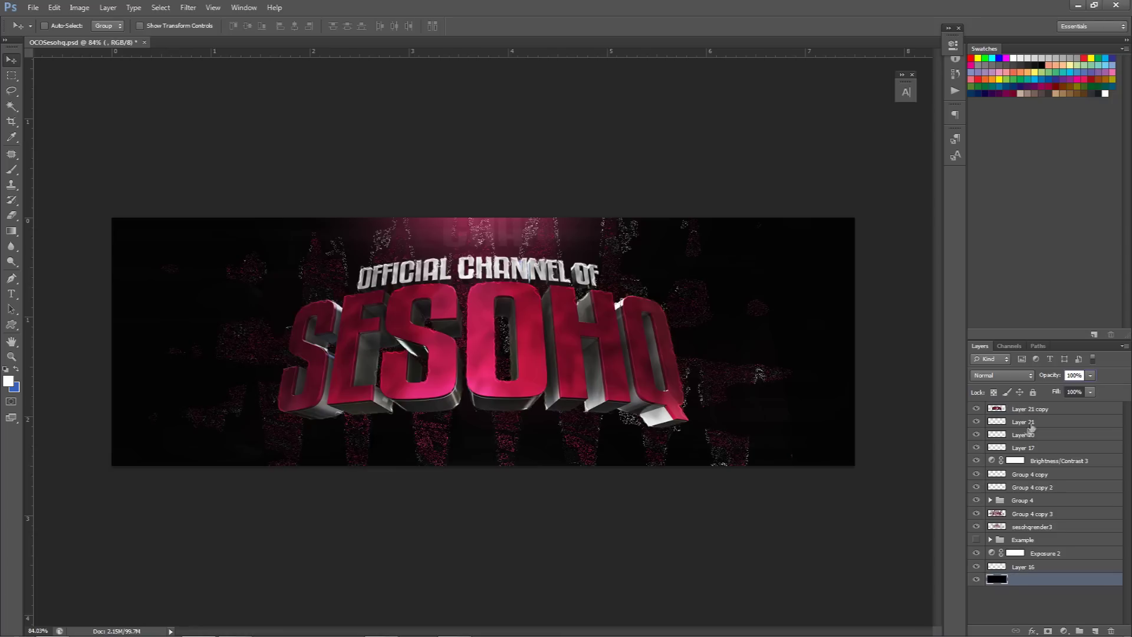
{"action": "left_click", "coordinate": [1039, 408], "text": "shift"}
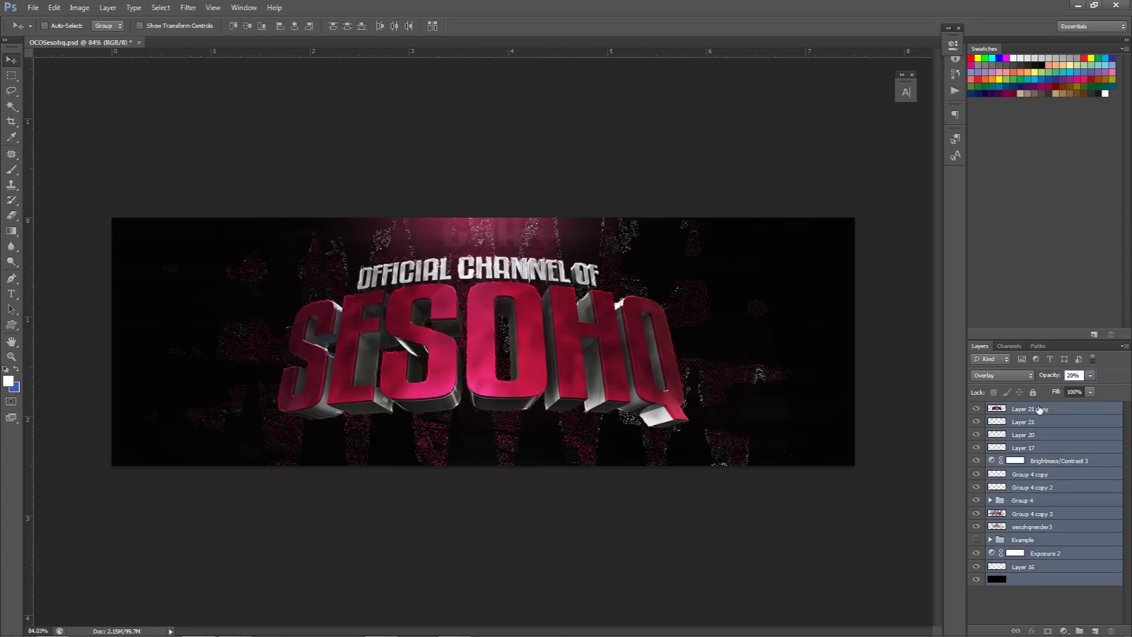
{"action": "key", "text": "ctrl+j"}
{"action": "key", "text": "ctrl+e"}
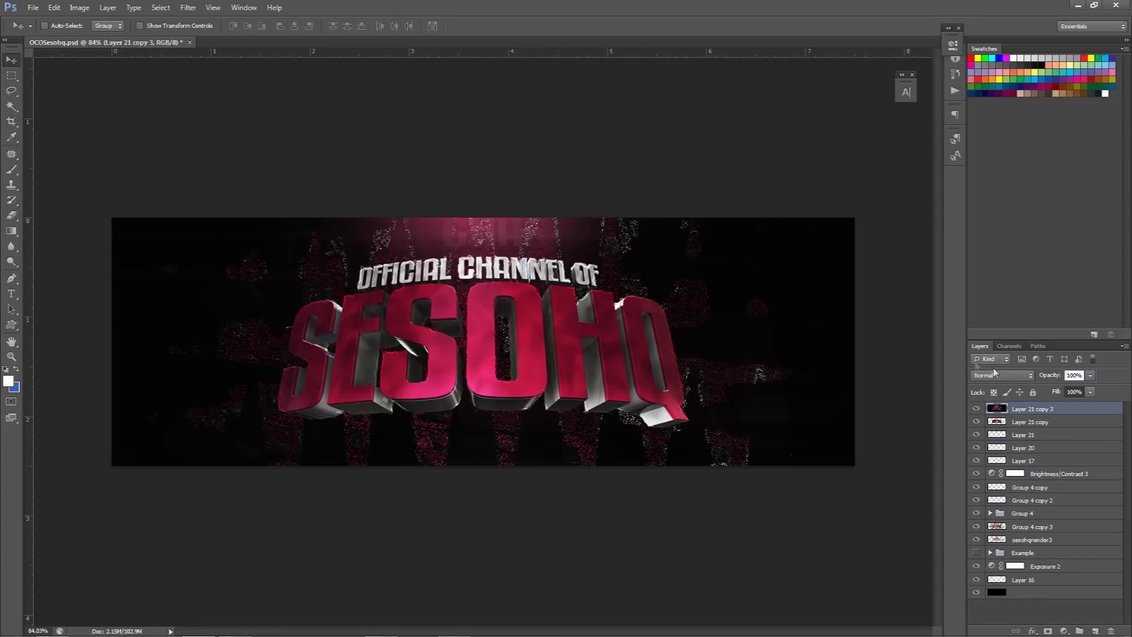
Select seven thin horizontal strips of varying length scattered across the banner with the Rectangular Marquee tool
{"action": "left_click_drag", "start_coordinate": [11, 75], "coordinate": [56, 84]}
{"action": "left_click_drag", "start_coordinate": [112, 240], "coordinate": [796, 277]}
{"action": "left_click_drag", "start_coordinate": [885, 293], "coordinate": [316, 287], "text": "shift"}
{"action": "left_click_drag", "start_coordinate": [160, 240], "coordinate": [574, 254]}
{"action": "left_click_drag", "start_coordinate": [415, 289], "coordinate": [810, 279]}
{"action": "left_click_drag", "start_coordinate": [321, 332], "coordinate": [474, 345]}
{"action": "left_click_drag", "start_coordinate": [777, 348], "coordinate": [805, 309]}
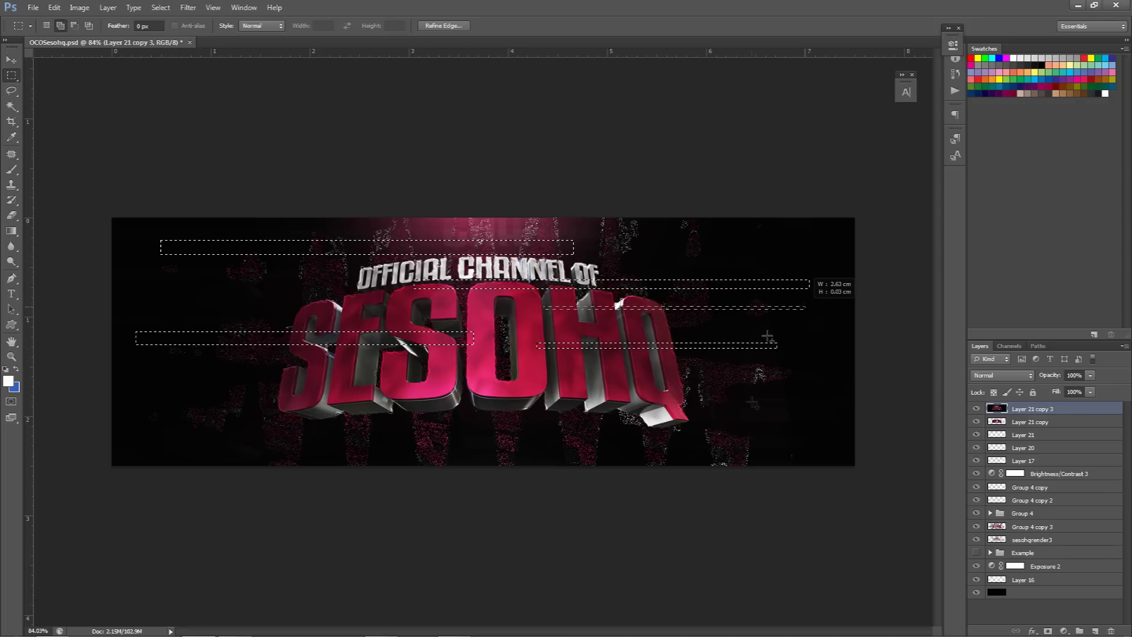
{"action": "left_click_drag", "start_coordinate": [694, 432], "coordinate": [500, 422]}
{"action": "left_click_drag", "start_coordinate": [187, 402], "coordinate": [468, 400]}
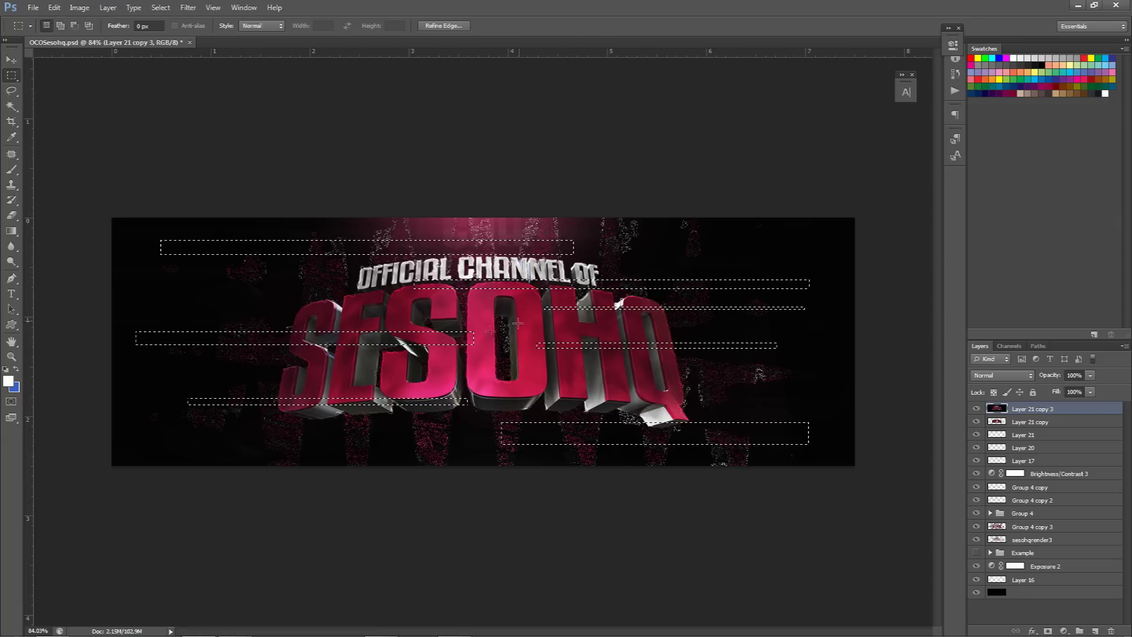
Cut the selected strips from Layer 21 copy 3 onto a new layer, and hide Layer 21 copy 3
{"action": "right_click", "coordinate": [593, 311]}
{"action": "left_click", "coordinate": [634, 415]}
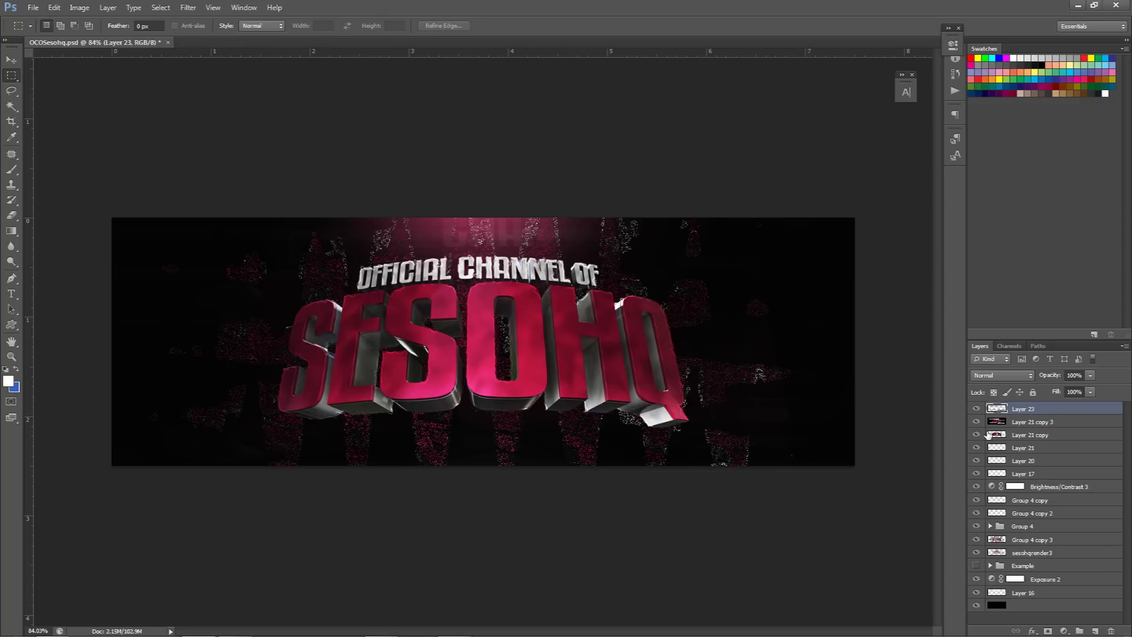
{"action": "key", "text": "v"}
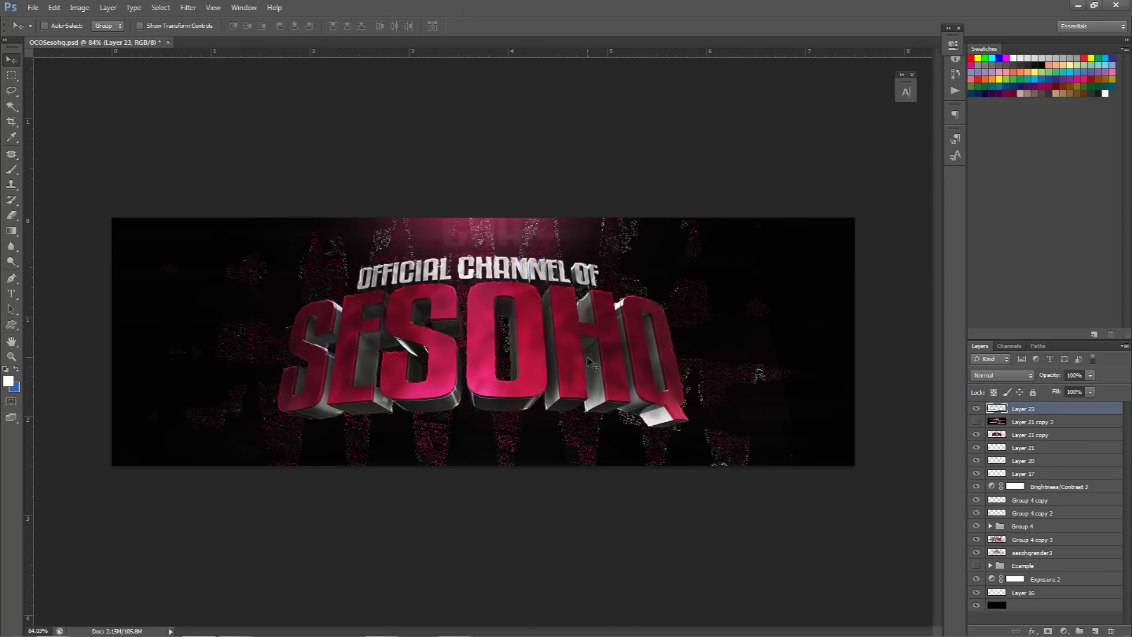